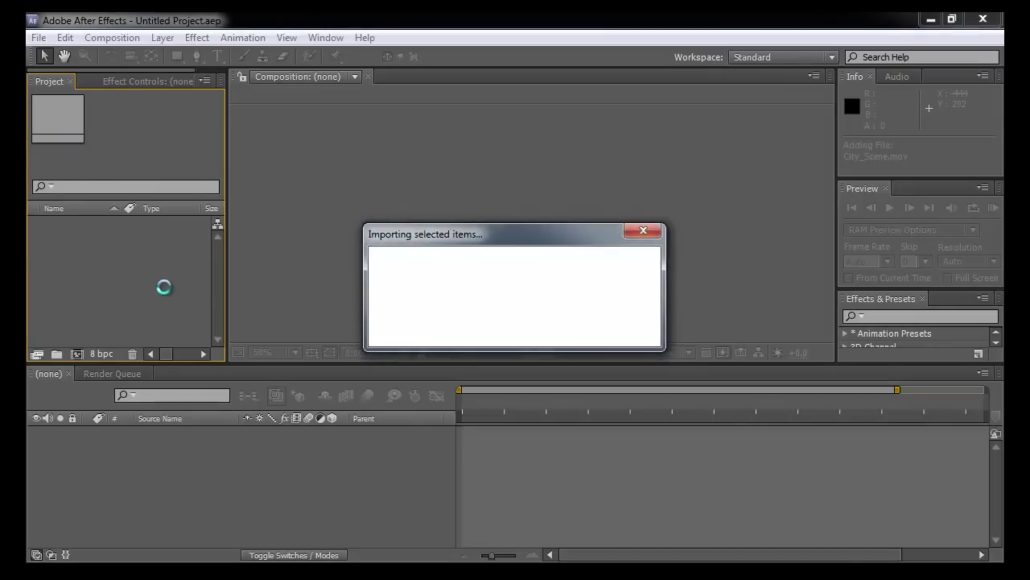
# Step: Import City_Scene.mov and create a composition from the footage
pyautogui.click(130, 235)
pyautogui.moveTo(81, 225); pyautogui.dragTo(78, 352)
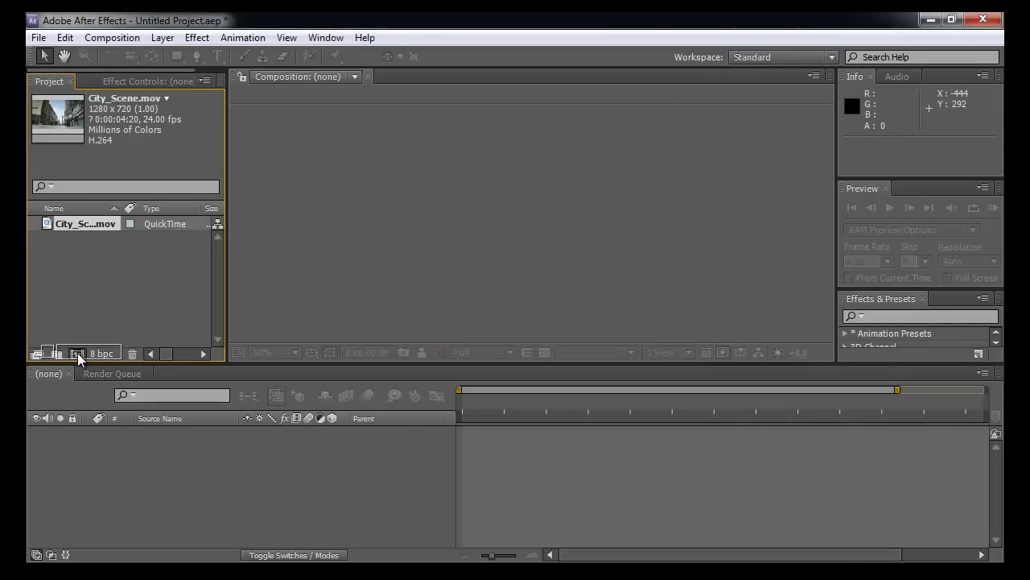
# Step: Examine the man's walk past the storefronts throughout the footage, including up close, and return to the first frame
pyautogui.press('space')
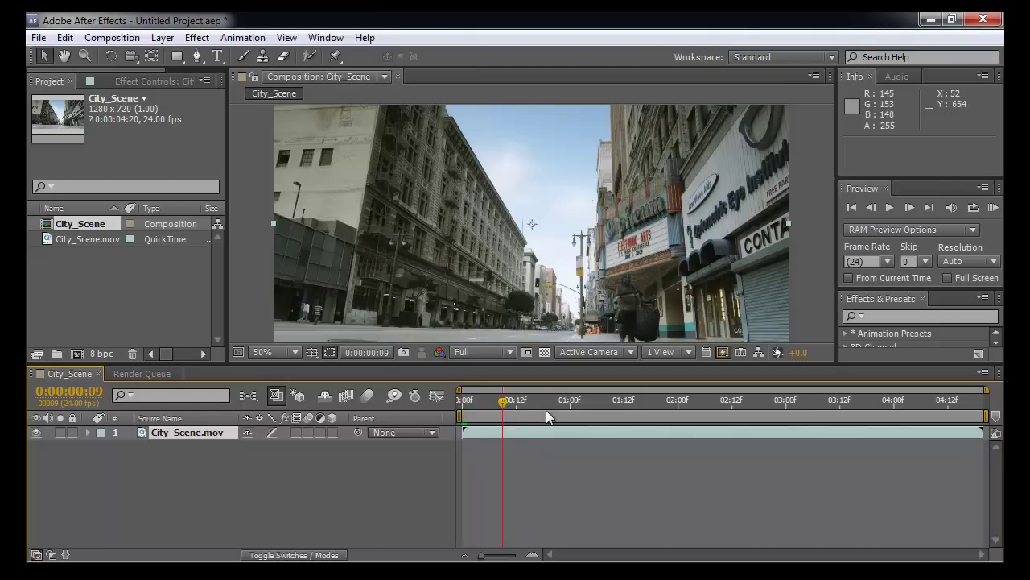
pyautogui.moveTo(870, 441); pyautogui.dragTo(516, 402)
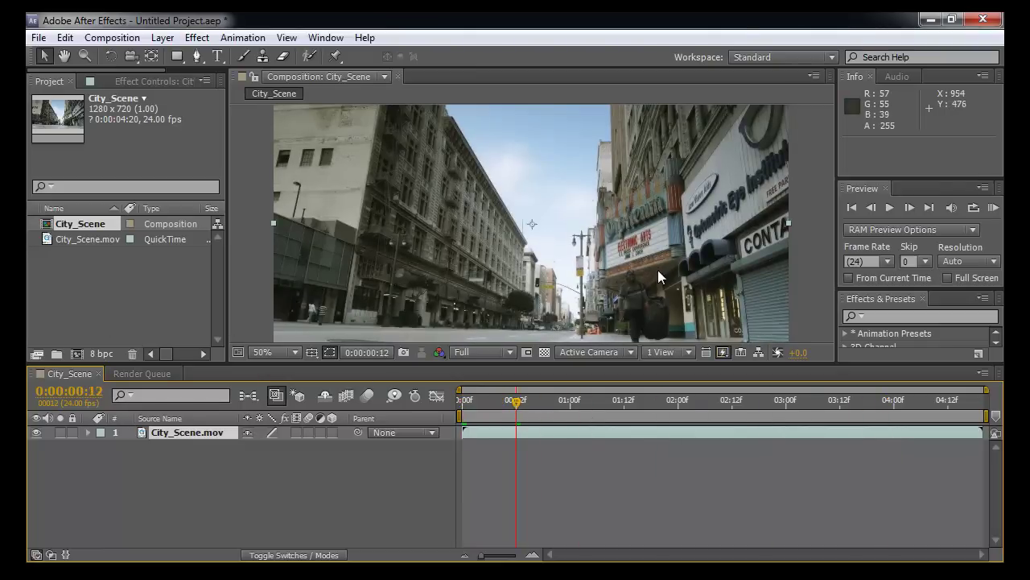
pyautogui.moveTo(650, 364); pyautogui.dragTo(652, 392)
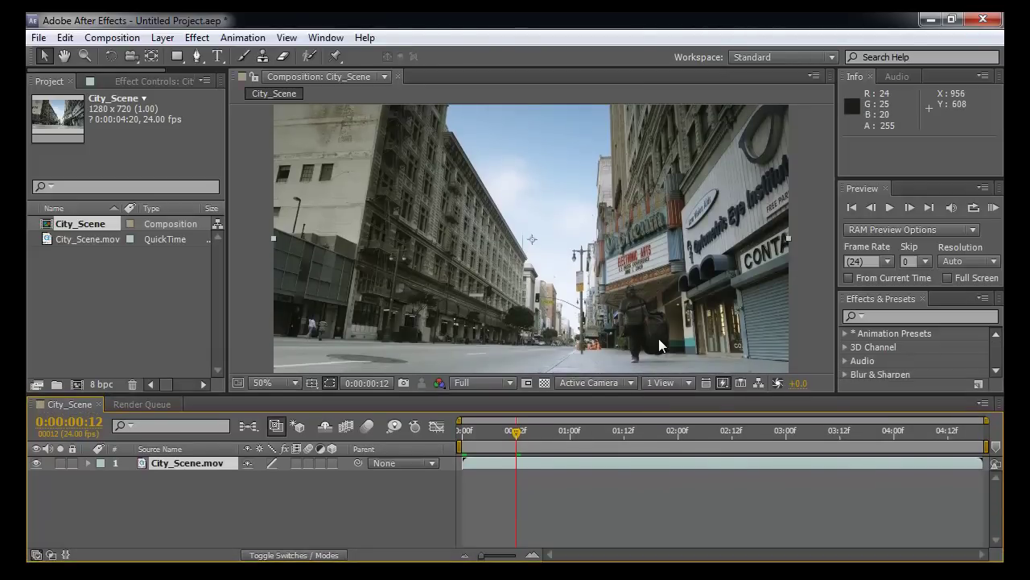
pyautogui.press('/')
pyautogui.press('space')
pyautogui.moveTo(646, 331); pyautogui.dragTo(607, 205)
pyautogui.moveTo(641, 299); pyautogui.dragTo(551, 316)
pyautogui.scroll(1, 642, 297)
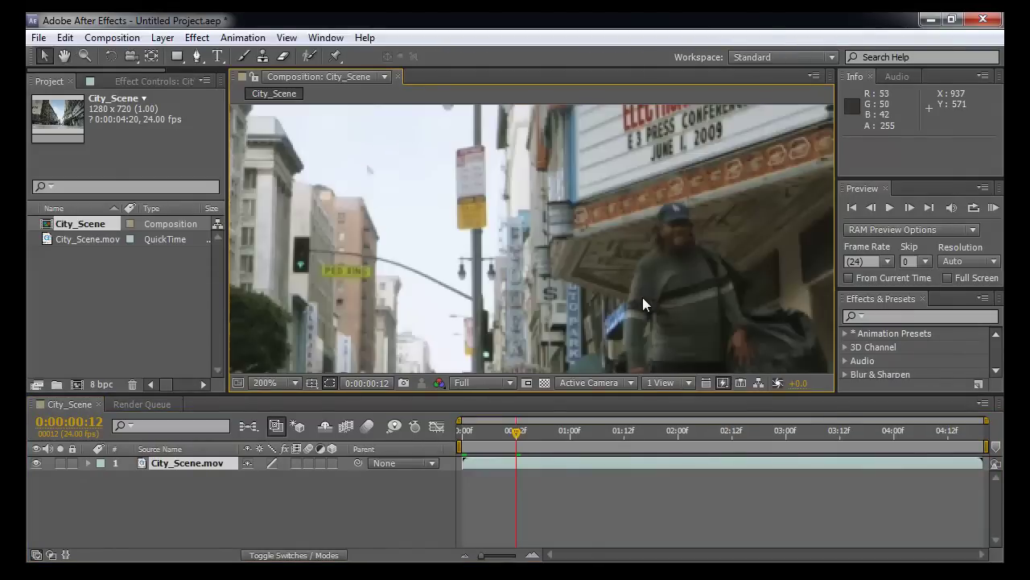
pyautogui.press('space')
pyautogui.moveTo(627, 298); pyautogui.dragTo(546, 303)
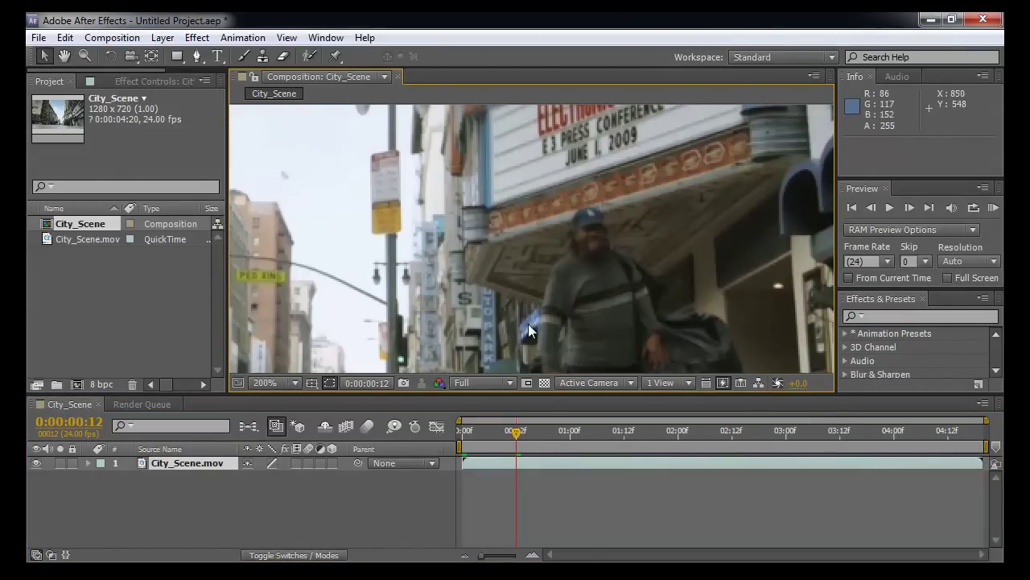
pyautogui.press('space')
pyautogui.press('space')
pyautogui.scroll(-2, 695, 312)
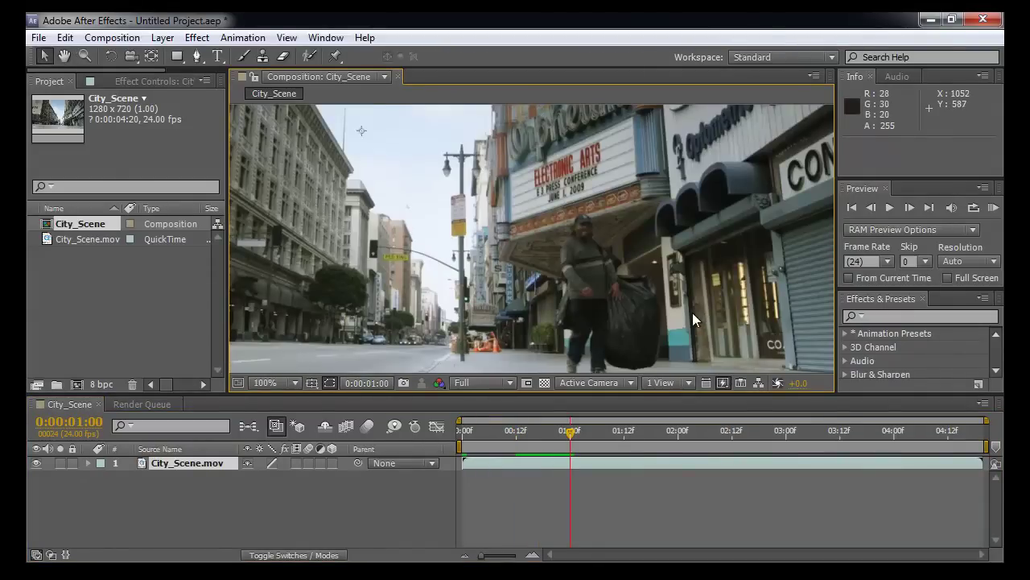
pyautogui.moveTo(576, 441); pyautogui.dragTo(903, 446)
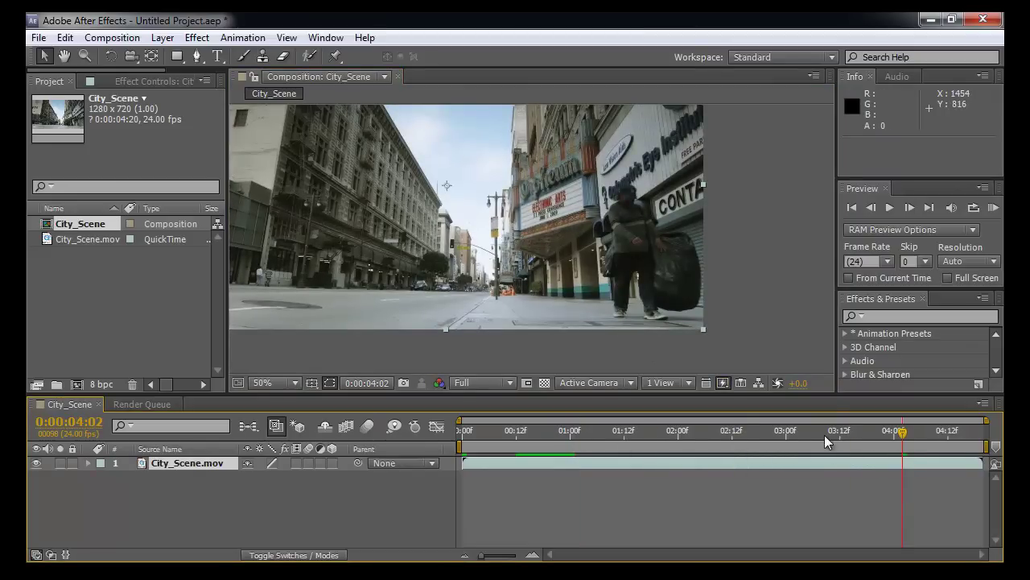
pyautogui.moveTo(824, 435); pyautogui.dragTo(426, 442)
pyautogui.scroll(2, 526, 272)
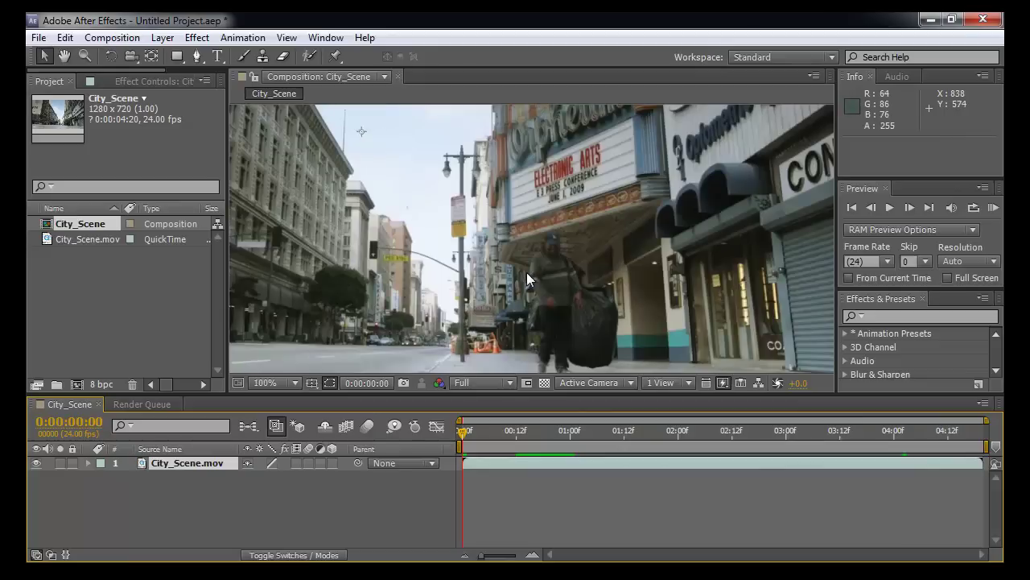
pyautogui.moveTo(527, 272); pyautogui.dragTo(449, 276)
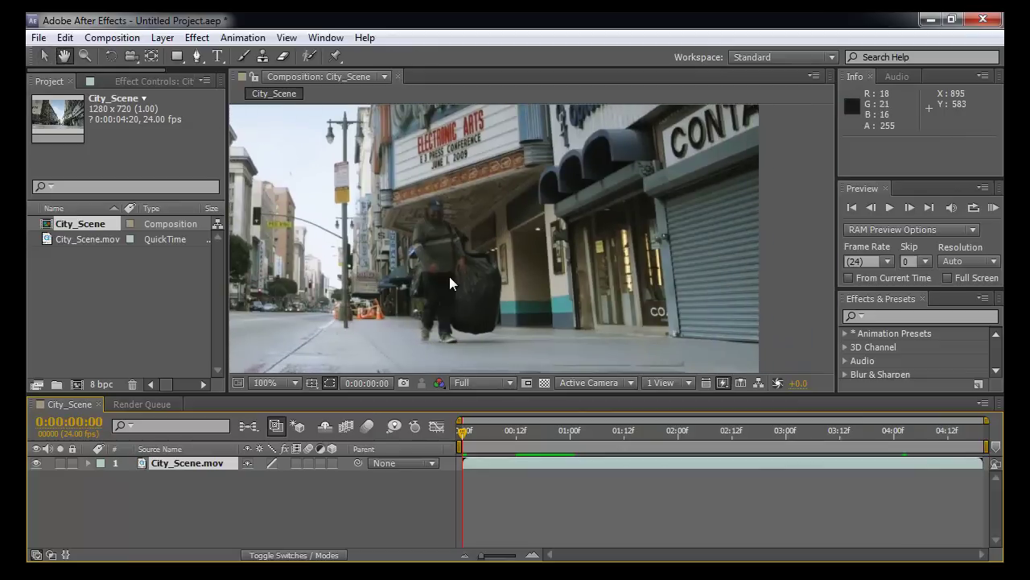
# Step: Duplicate the City_Scene.mov layer and lock the lower copy
pyautogui.click(462, 464)
pyautogui.hotkey('ctrl', 'd')
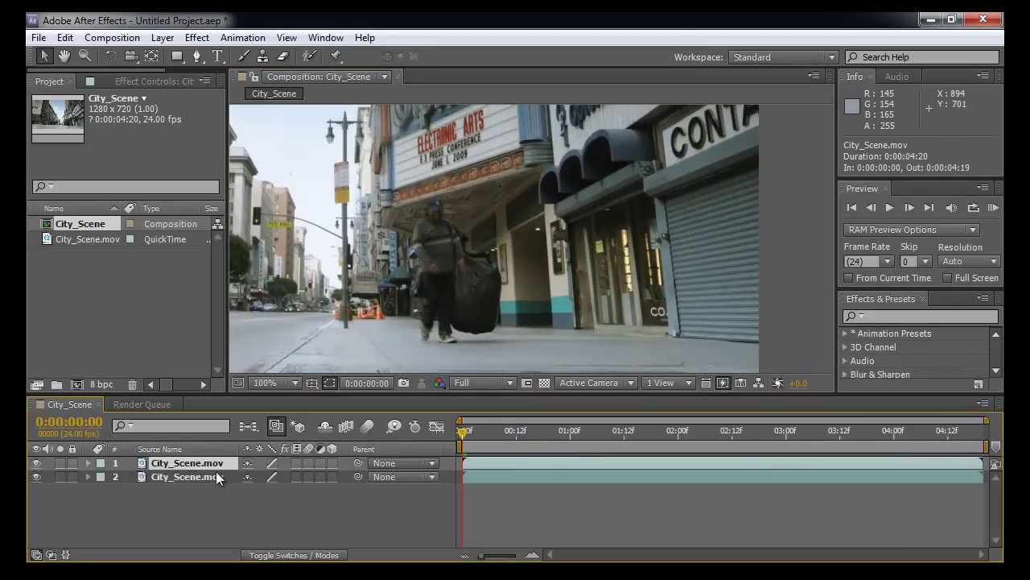
pyautogui.click(184, 476)
pyautogui.click(71, 477)
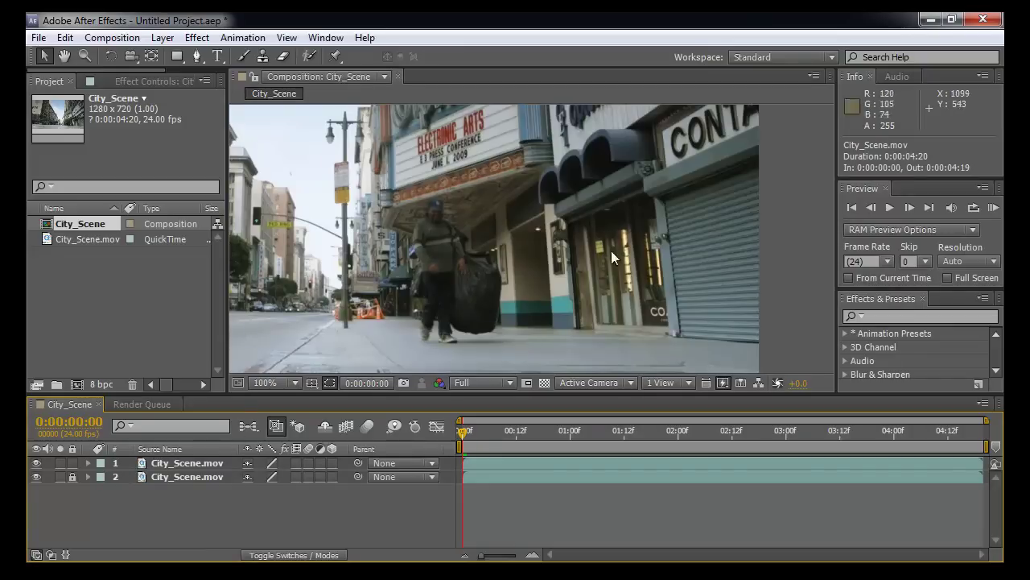
# Step: Start a red-filled Pen tool shape along the upper edge of the Optometric Eye Institute sign, extending beyond the frame's edge
pyautogui.press('h')
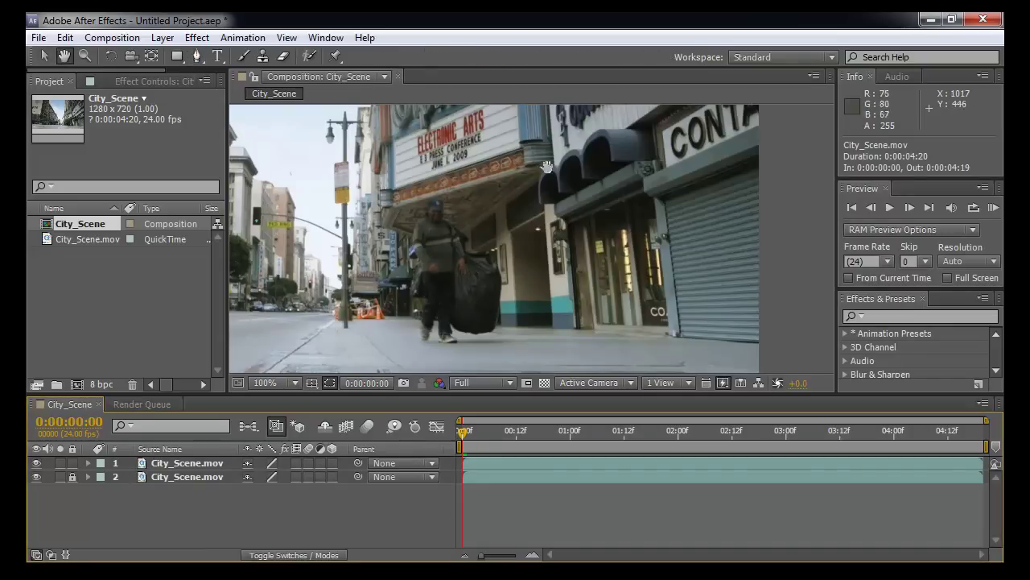
pyautogui.moveTo(619, 103); pyautogui.dragTo(493, 311)
pyautogui.press('g')
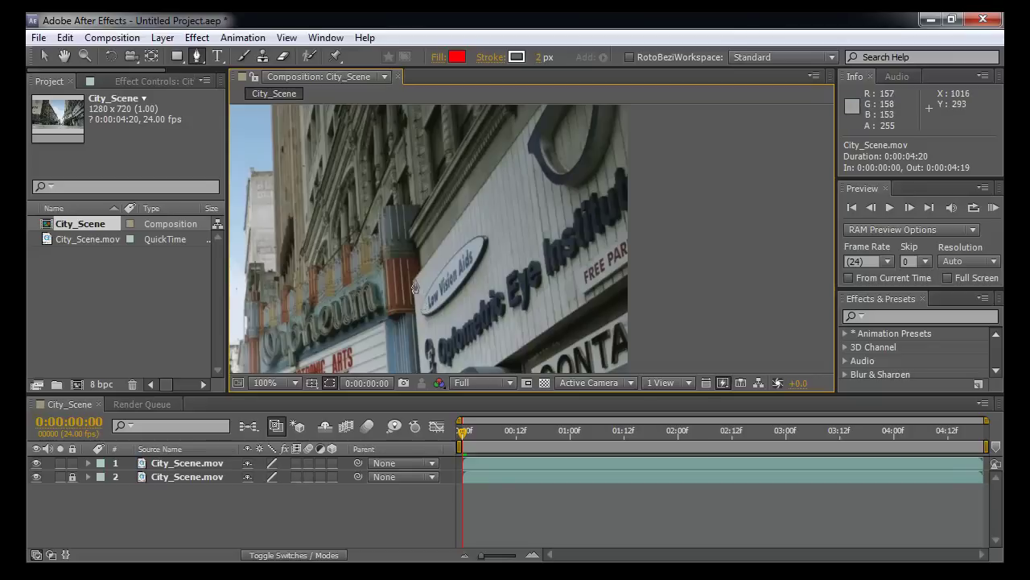
pyautogui.click(414, 279)
pyautogui.press('space')
pyautogui.moveTo(546, 206); pyautogui.dragTo(505, 324)
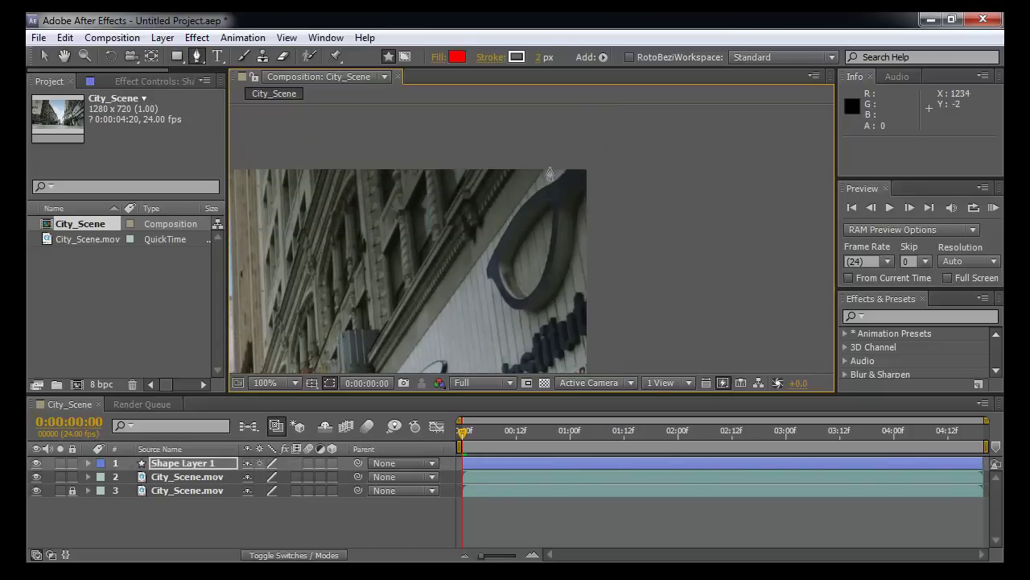
pyautogui.click(547, 167)
pyautogui.click(630, 138)
pyautogui.press('space')
pyautogui.moveTo(645, 301); pyautogui.dragTo(676, 218)
pyautogui.press('g')
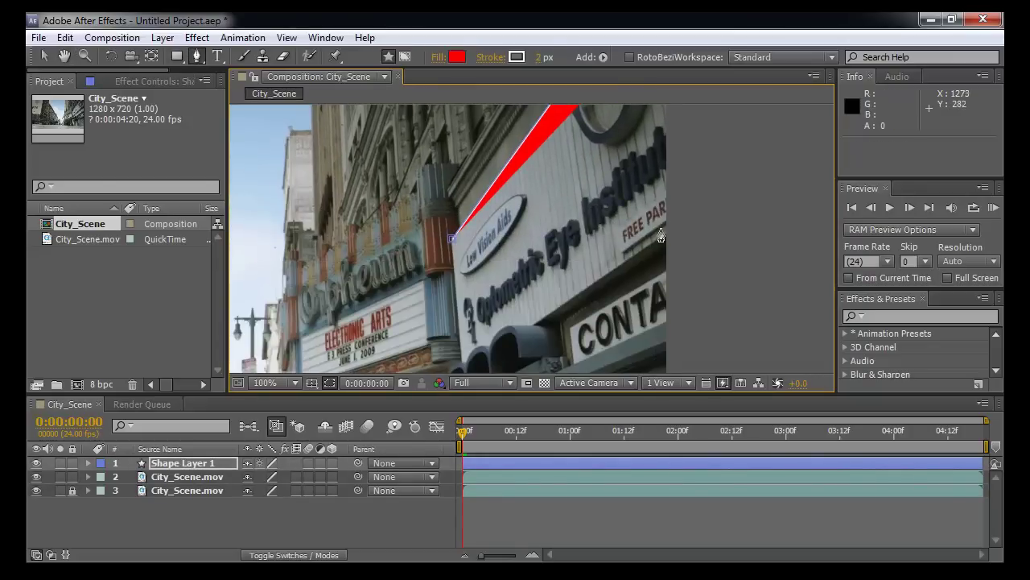
# Step: Continue the red shape along the sign's lower edge down to the awnings and close it at its first point
pyautogui.click(669, 233)
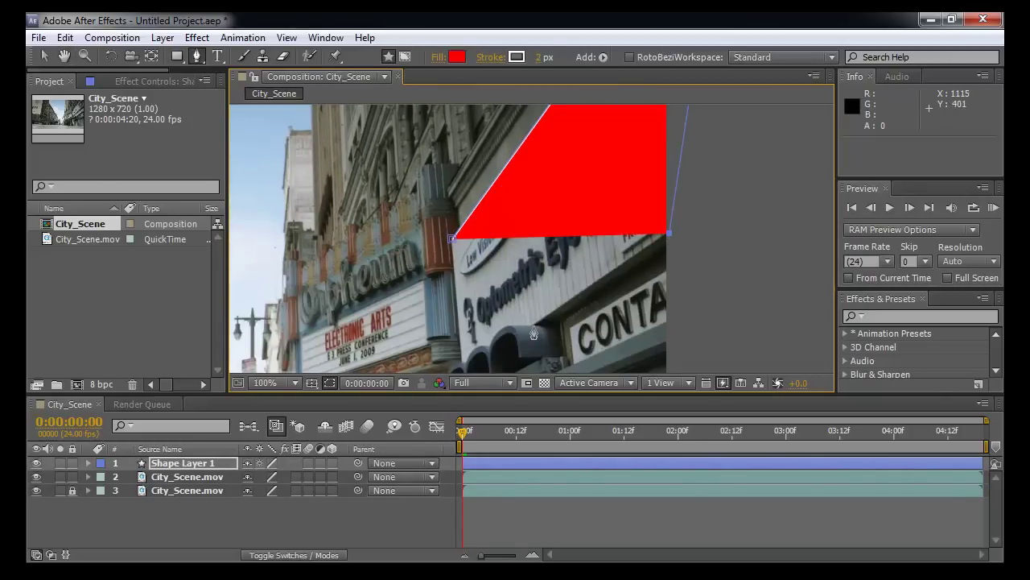
pyautogui.click(532, 329)
pyautogui.moveTo(599, 300); pyautogui.dragTo(578, 206)
pyautogui.scroll(1, 578, 207)
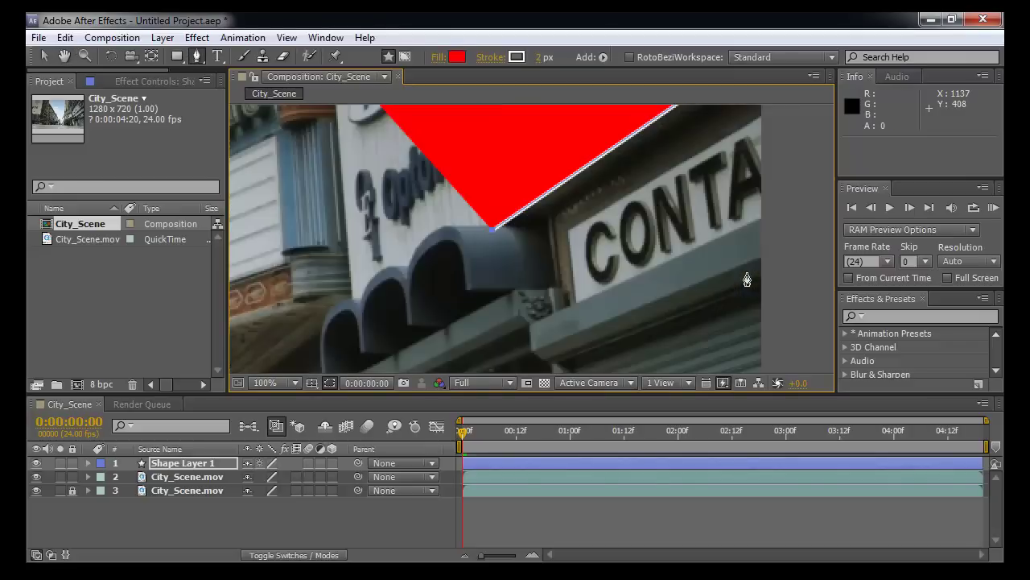
pyautogui.moveTo(383, 220); pyautogui.dragTo(596, 262)
pyautogui.press('g')
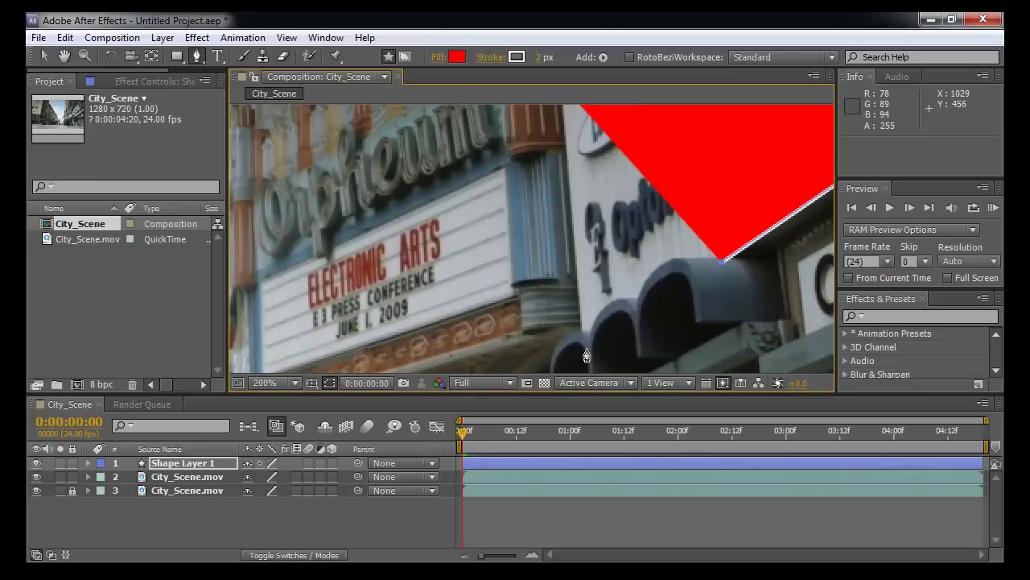
pyautogui.click(581, 350)
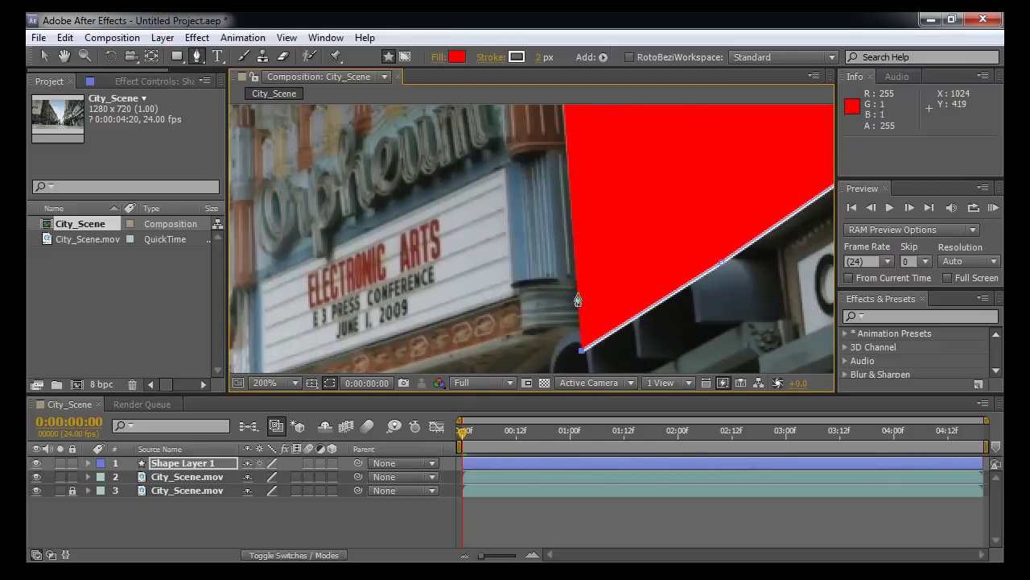
pyautogui.scroll(3, 593, 328)
pyautogui.click(564, 268)
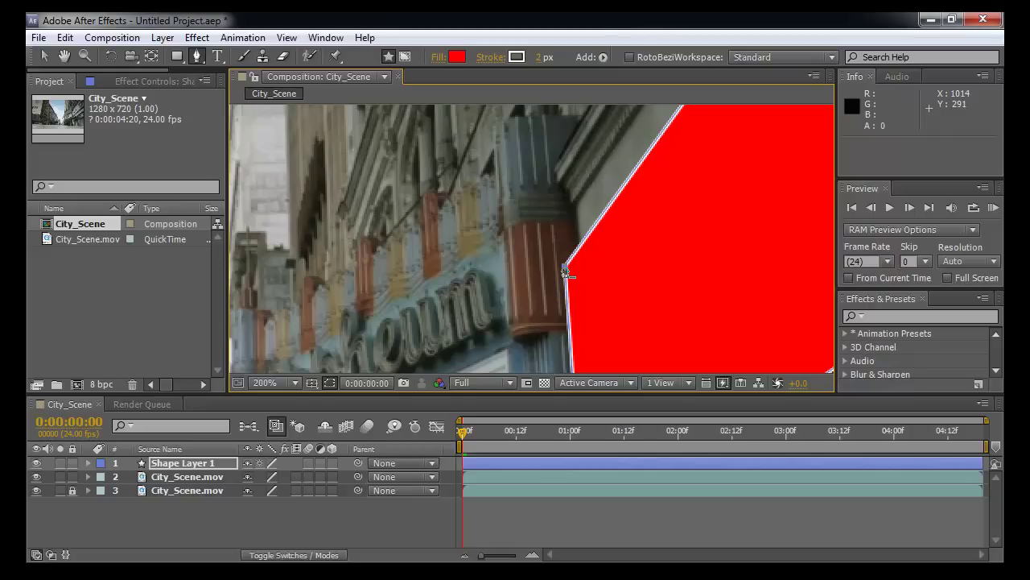
# Step: Place the red shape layer between the two City_Scene.mov layers and lock it
pyautogui.press('v')
pyautogui.scroll(-4, 582, 303)
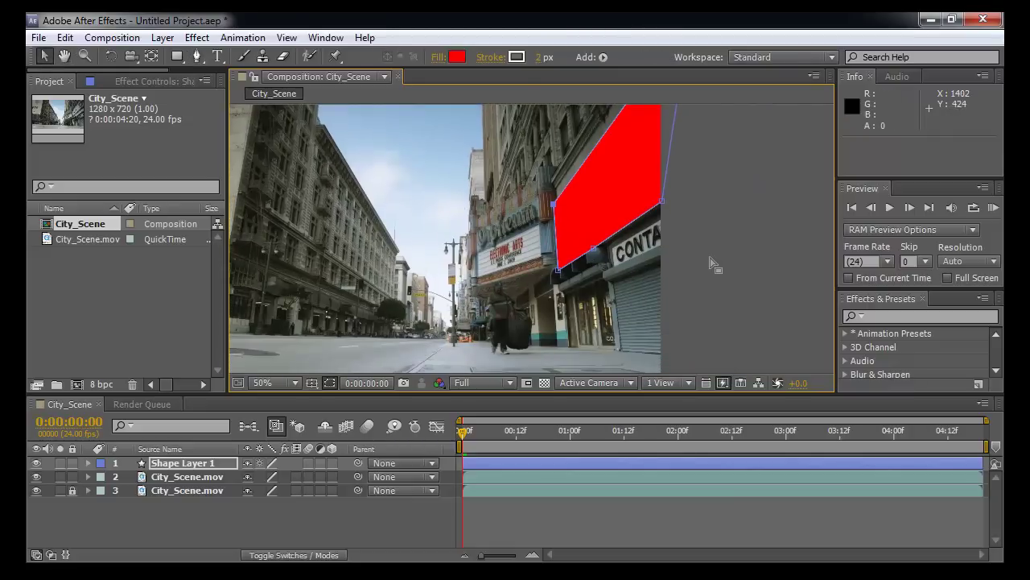
pyautogui.click(699, 281)
pyautogui.press('h')
pyautogui.moveTo(640, 309); pyautogui.dragTo(663, 298)
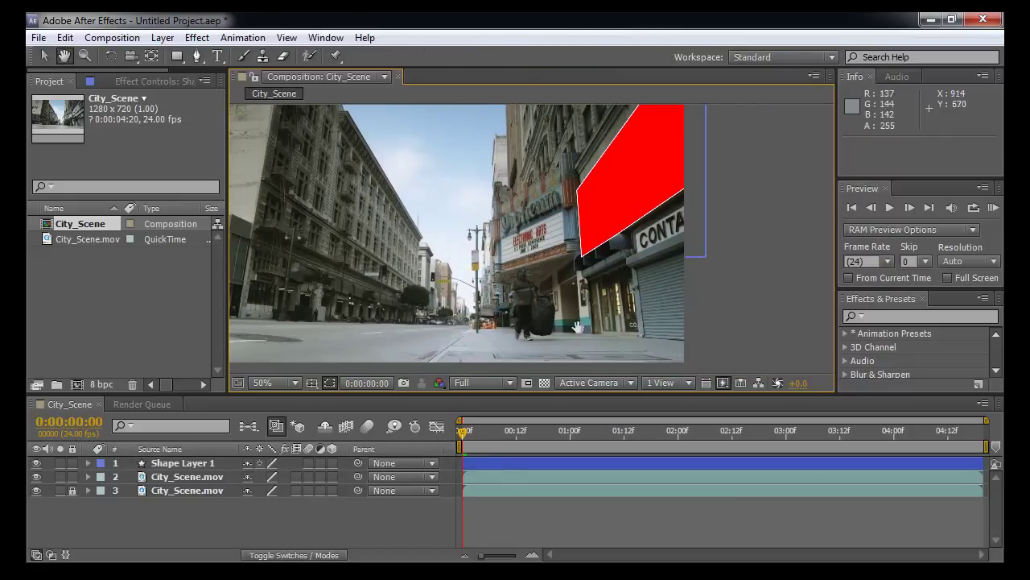
pyautogui.press('v')
pyautogui.click(171, 468)
pyautogui.moveTo(204, 462); pyautogui.dragTo(190, 486)
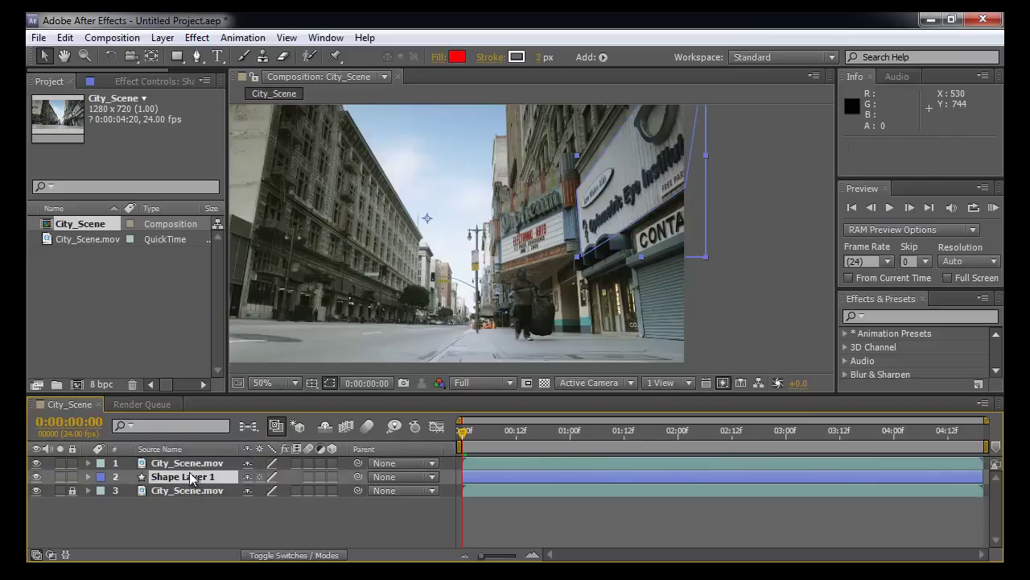
pyautogui.click(189, 466)
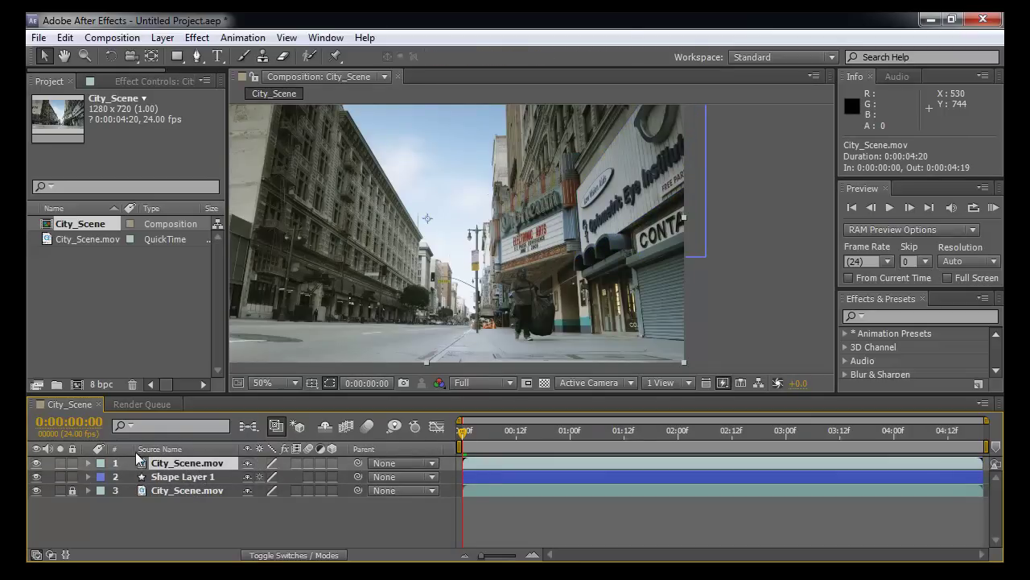
pyautogui.click(71, 477)
# Step: Move the current time to 0:00:02:21, where the man passes in front of the sign
pyautogui.scroll(2, 516, 278)
pyautogui.moveTo(516, 278); pyautogui.dragTo(503, 216)
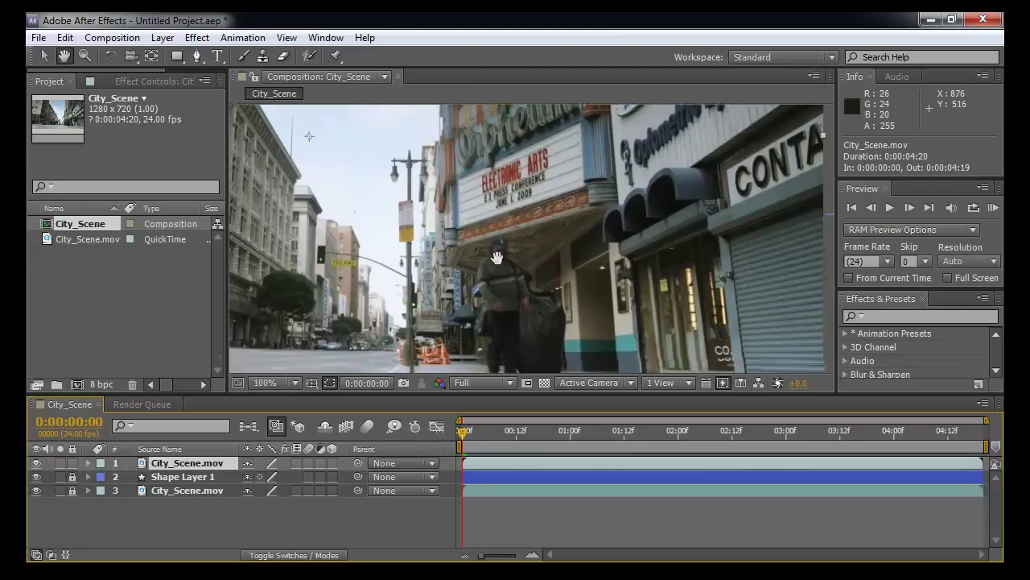
pyautogui.moveTo(495, 439); pyautogui.dragTo(751, 436)
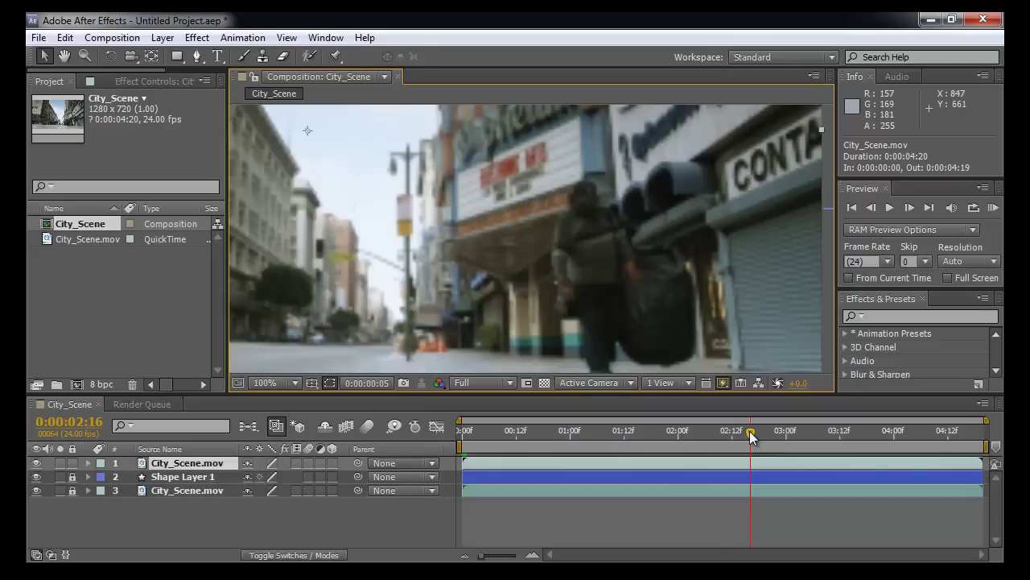
pyautogui.moveTo(750, 435); pyautogui.dragTo(774, 438)
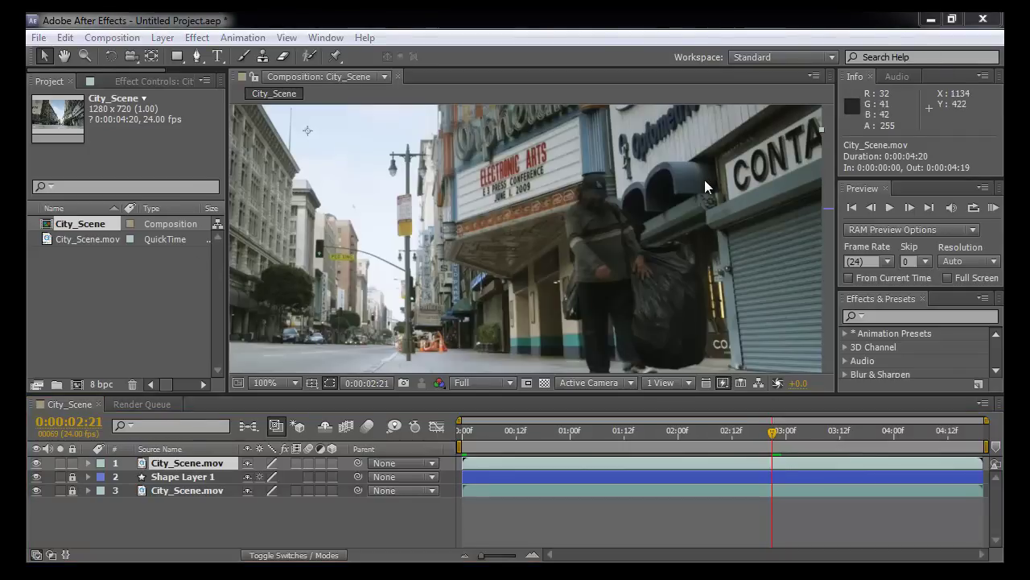
pyautogui.moveTo(629, 251); pyautogui.dragTo(612, 270)
pyautogui.press('space')
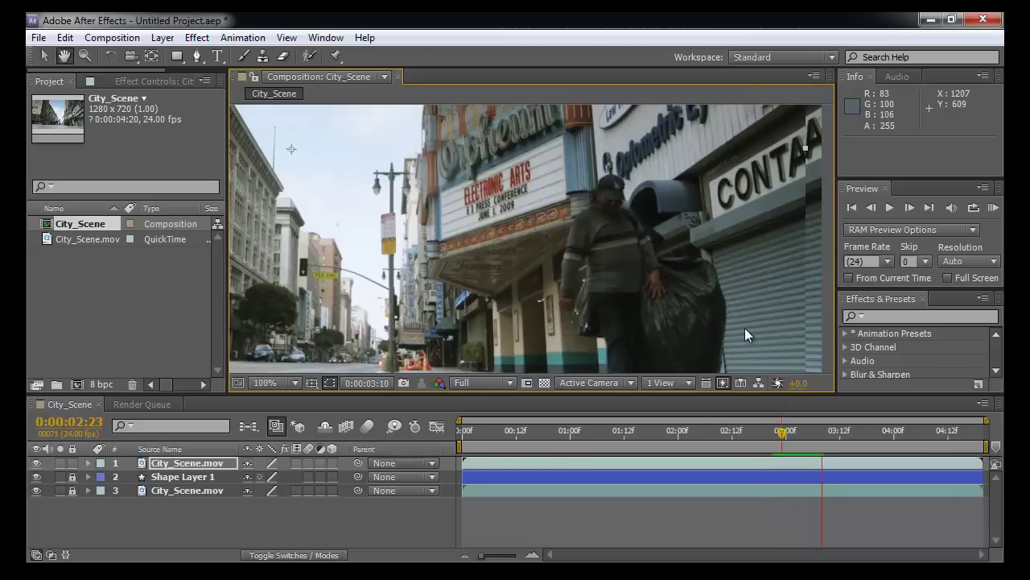
pyautogui.scroll(-4, 744, 328)
pyautogui.scroll(2, 732, 312)
pyautogui.hotkey('ctrl', 'z')
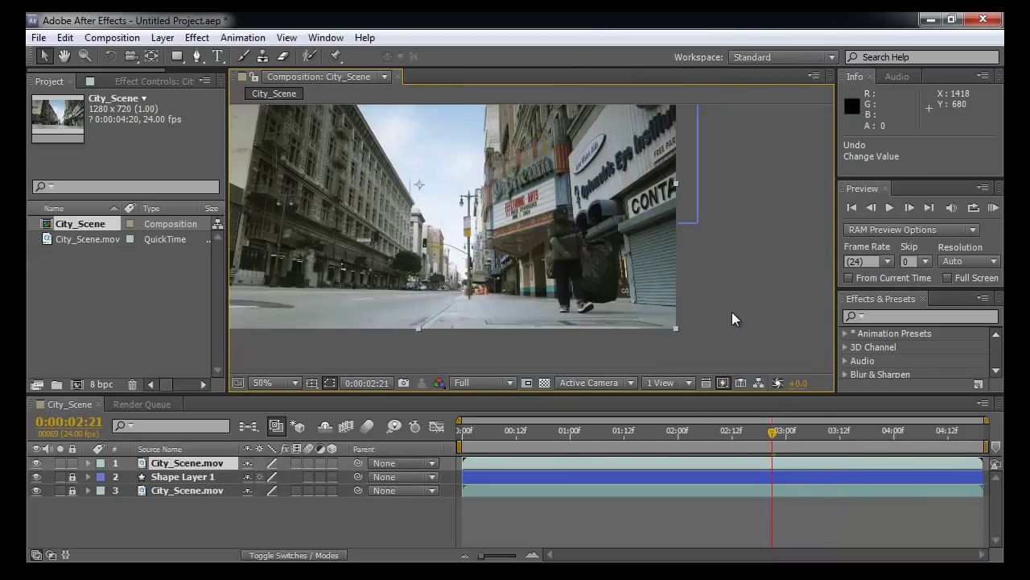
# Step: Deselect the footage layer and switch the composition's time display from timecode to frame numbers
pyautogui.press('space')
pyautogui.moveTo(720, 284); pyautogui.dragTo(778, 321)
pyautogui.scroll(1, 696, 309)
pyautogui.press('space')
pyautogui.moveTo(692, 310); pyautogui.dragTo(580, 228)
pyautogui.press('v')
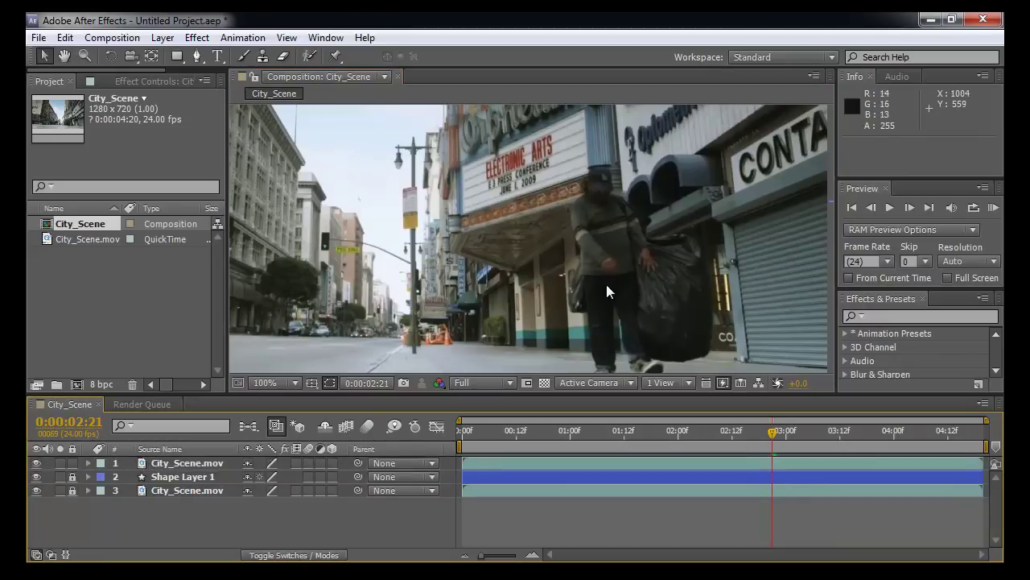
pyautogui.scroll(2, 612, 285)
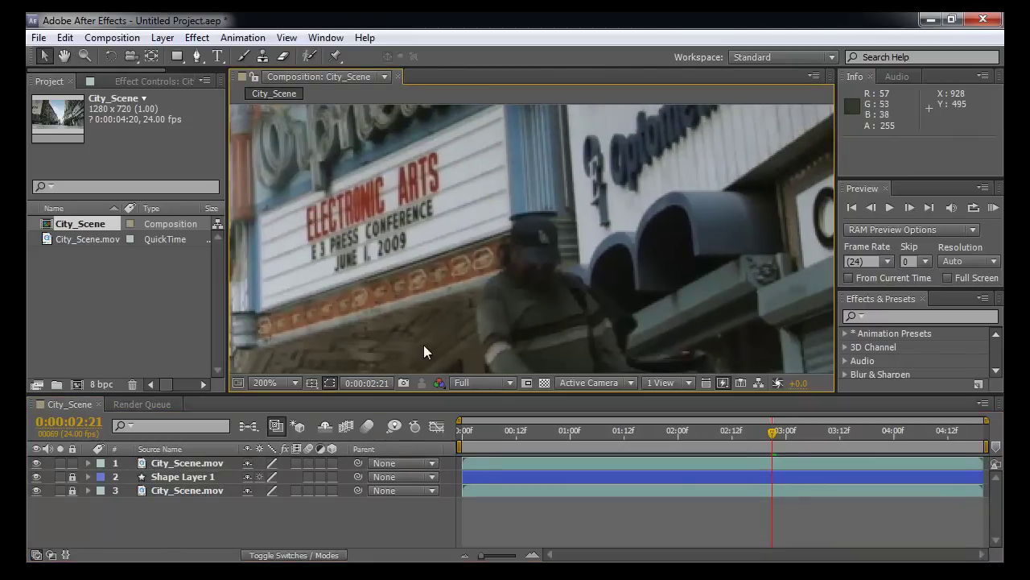
pyautogui.keyDown('ctrl'); pyautogui.click(73, 428); pyautogui.keyUp('ctrl')
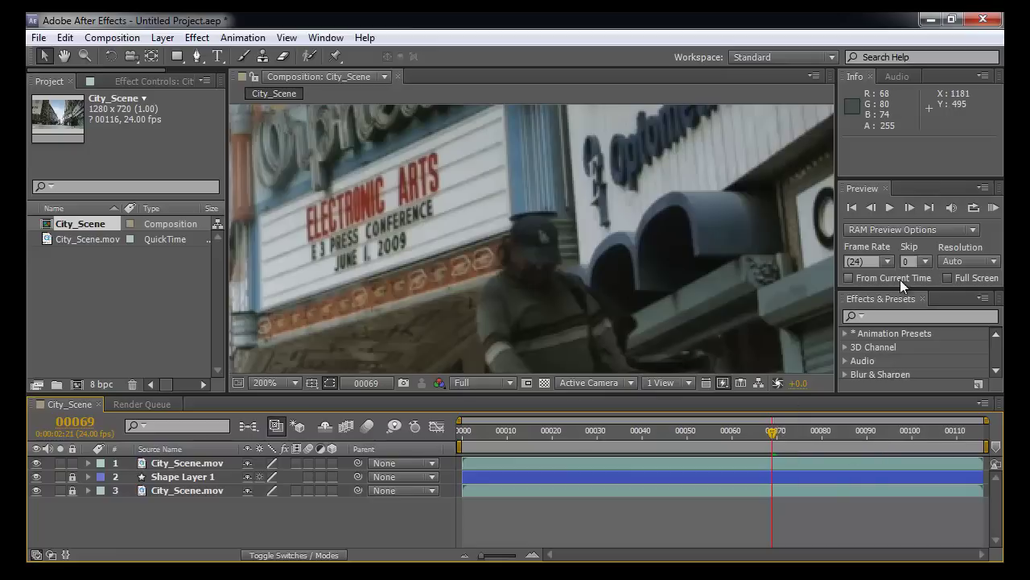
# Step: Move the current time to frame 71 and activate the Pen tool for outlining the man's head
pyautogui.click(913, 207)
pyautogui.click(912, 207)
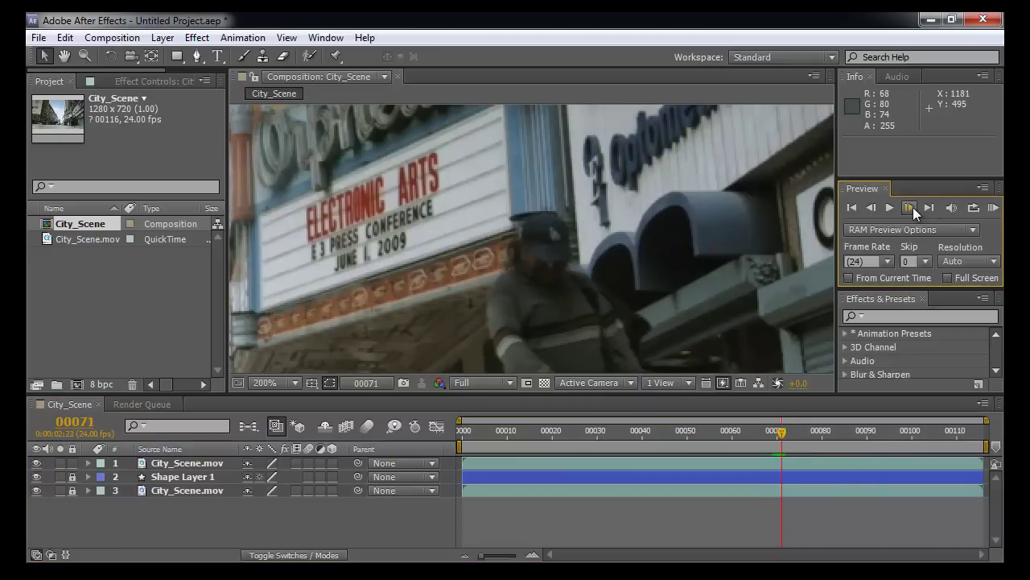
pyautogui.click(913, 207)
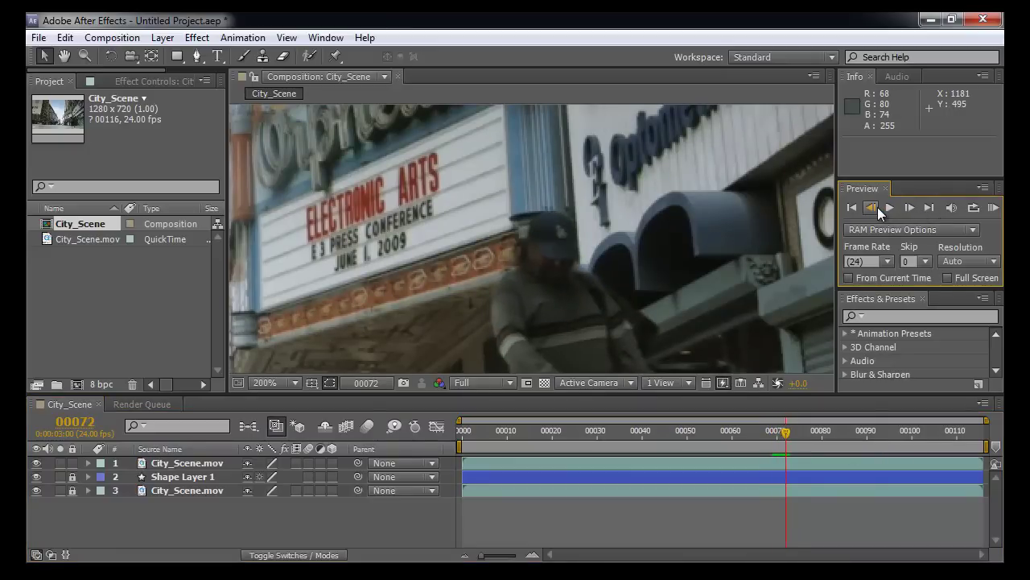
pyautogui.click(872, 207)
pyautogui.press('.')
pyautogui.moveTo(633, 299); pyautogui.dragTo(623, 241)
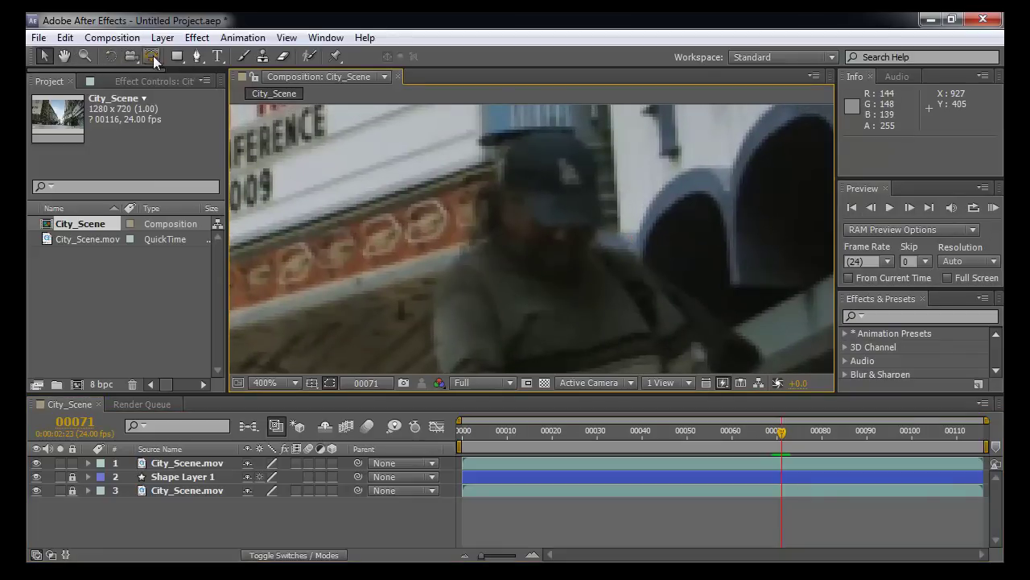
pyautogui.click(196, 58)
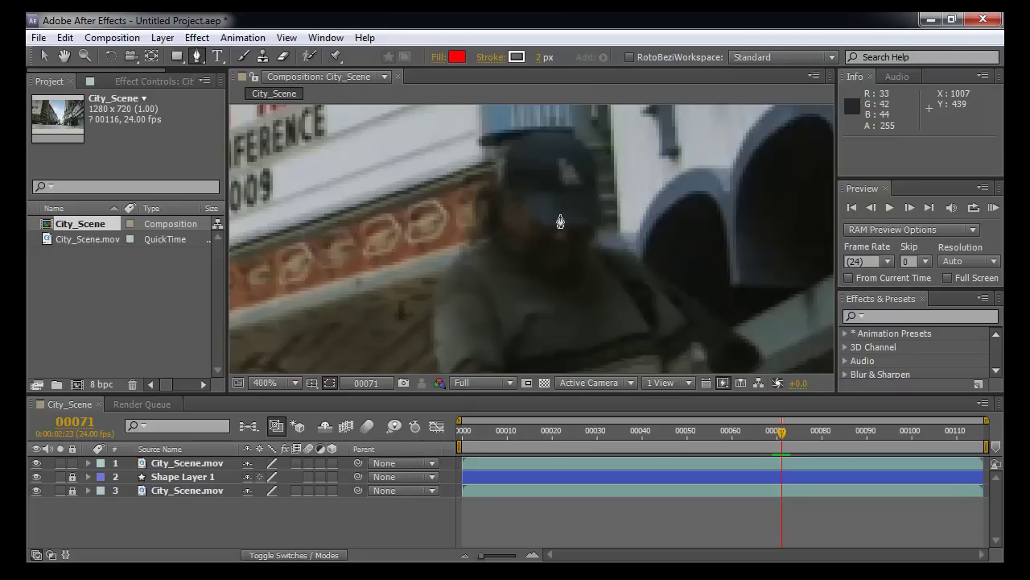
pyautogui.press('h')
pyautogui.moveTo(544, 260); pyautogui.dragTo(462, 348)
pyautogui.press('space')
pyautogui.scroll(1, 465, 345)
pyautogui.press('space')
pyautogui.moveTo(499, 279); pyautogui.dragTo(602, 280)
pyautogui.moveTo(576, 144); pyautogui.dragTo(555, 144)
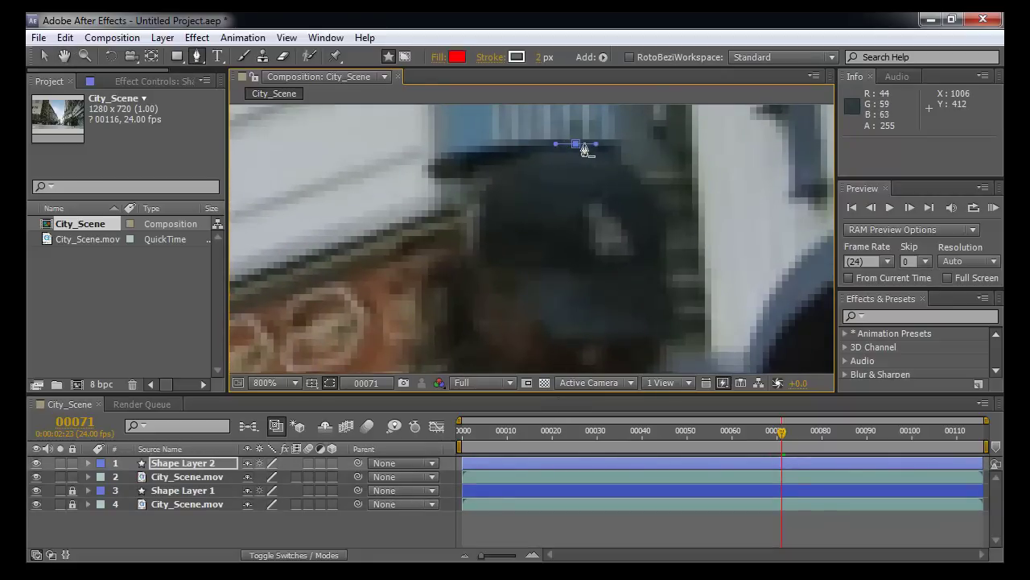
pyautogui.hotkey('ctrl', 'z')
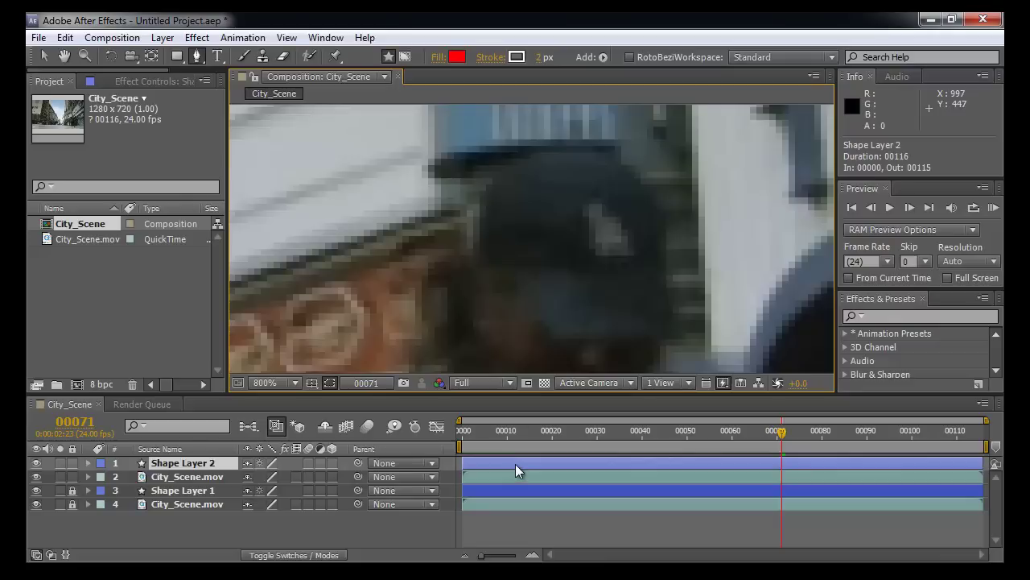
pyautogui.click(516, 464)
pyautogui.click(514, 476)
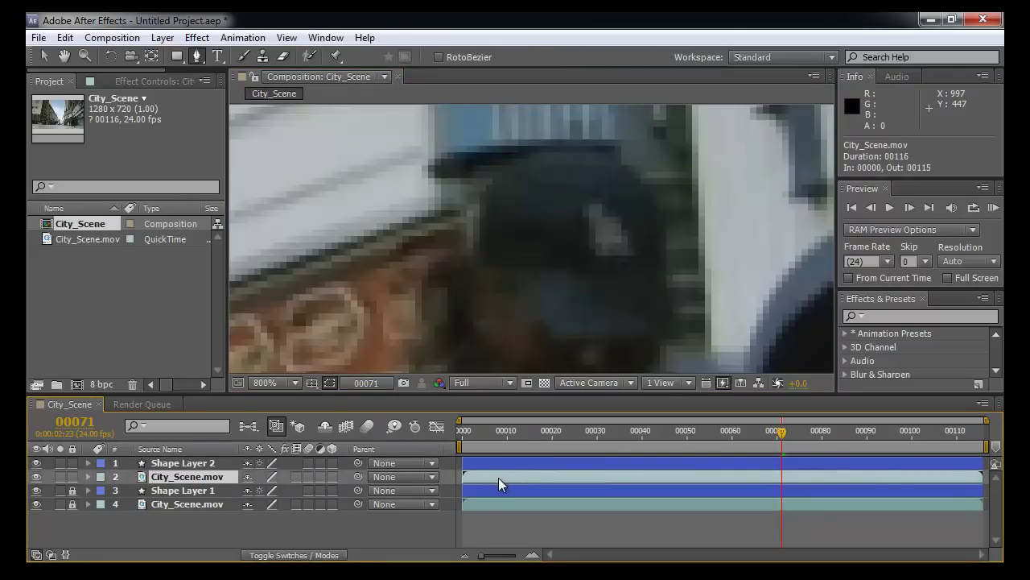
pyautogui.click(544, 462)
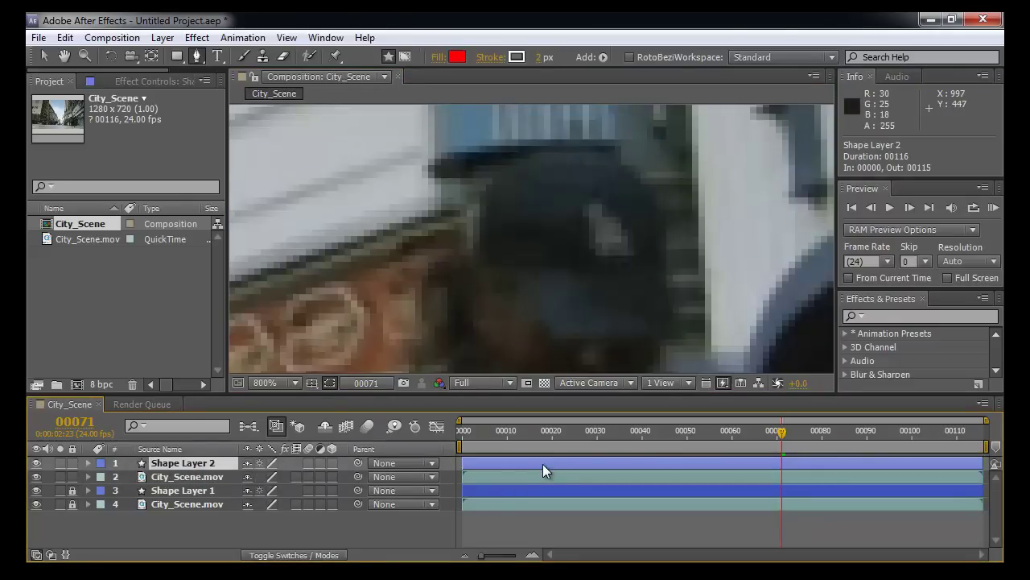
pyautogui.press('Delete')
# Step: Start a mask on the upper City_Scene.mov layer at the cap's crown, tracing down its back edge to the ear
pyautogui.click(545, 456)
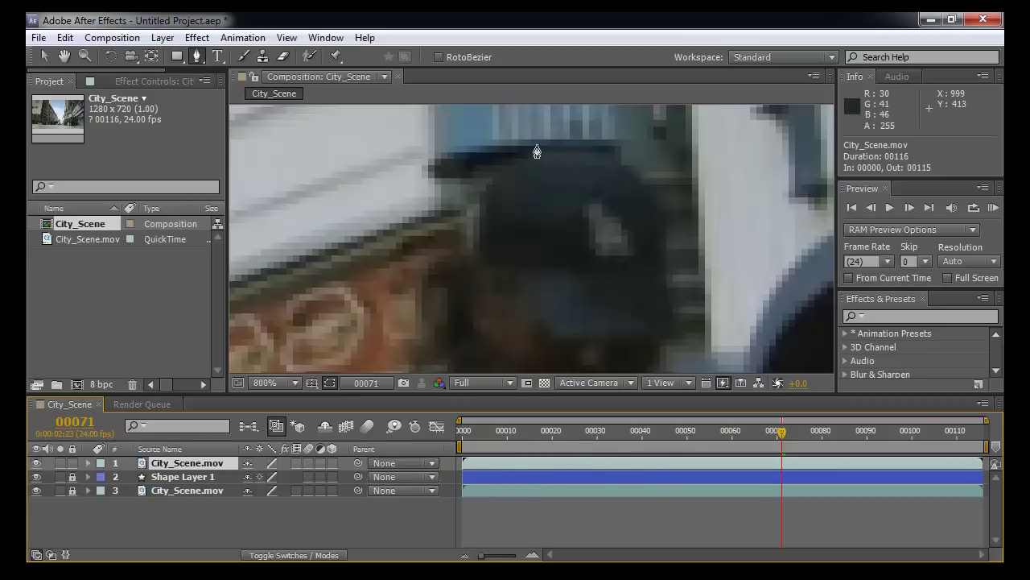
pyautogui.moveTo(574, 151); pyautogui.dragTo(548, 151)
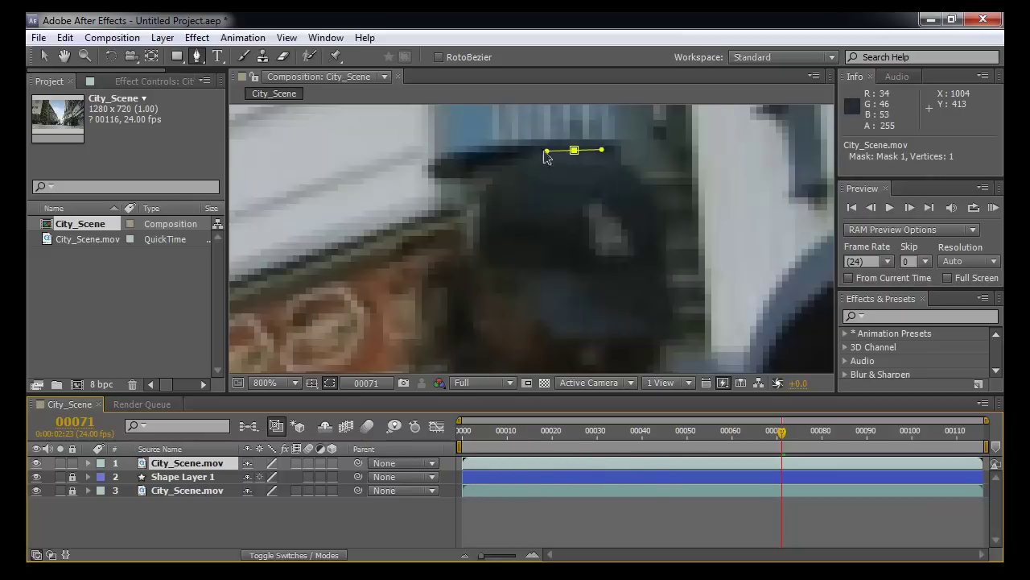
pyautogui.moveTo(490, 183); pyautogui.dragTo(480, 206)
pyautogui.click(474, 253)
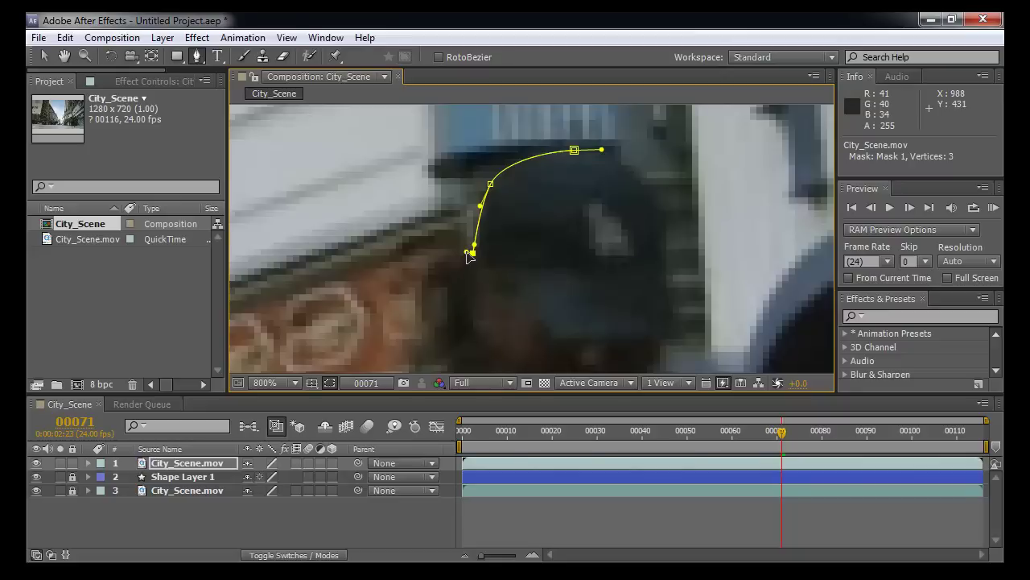
pyautogui.moveTo(434, 271); pyautogui.dragTo(430, 193)
pyautogui.press('space')
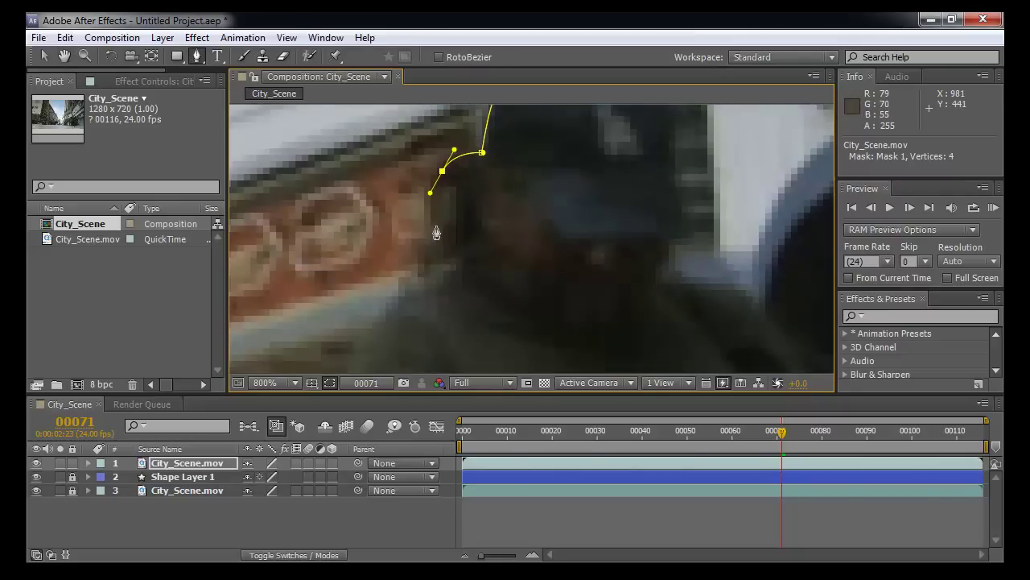
# Step: Continue the head mask down behind the ear, around the neck and chin, and up to the cheek below the cap brim
pyautogui.moveTo(434, 228); pyautogui.dragTo(436, 244)
pyautogui.moveTo(475, 284); pyautogui.dragTo(483, 305)
pyautogui.moveTo(578, 341); pyautogui.dragTo(628, 340)
pyautogui.click(662, 266)
pyautogui.moveTo(665, 266); pyautogui.dragTo(668, 252)
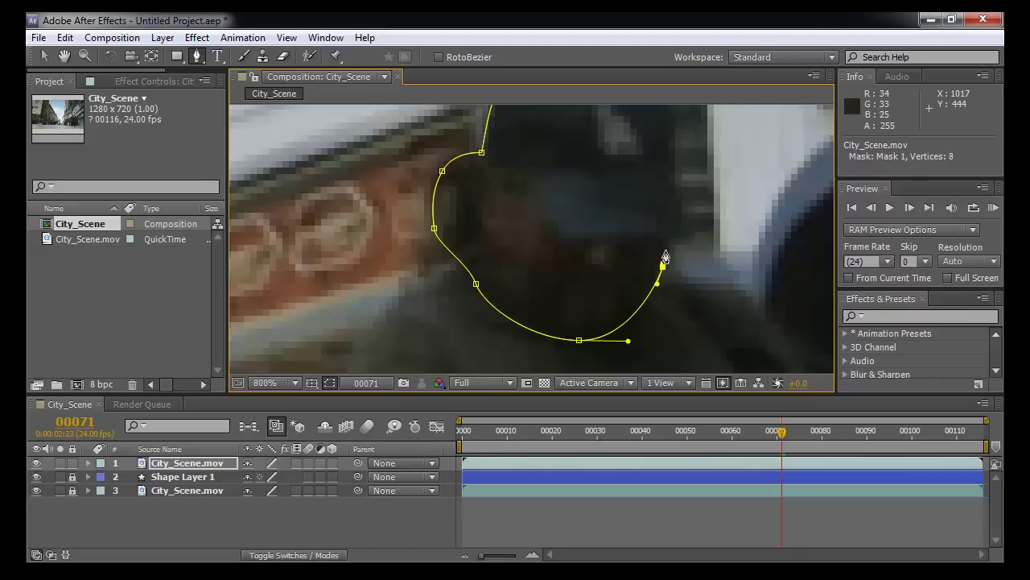
# Step: Trace the mask around the brim and up the cap's front, then close it at its first point on the crown
pyautogui.click(669, 241)
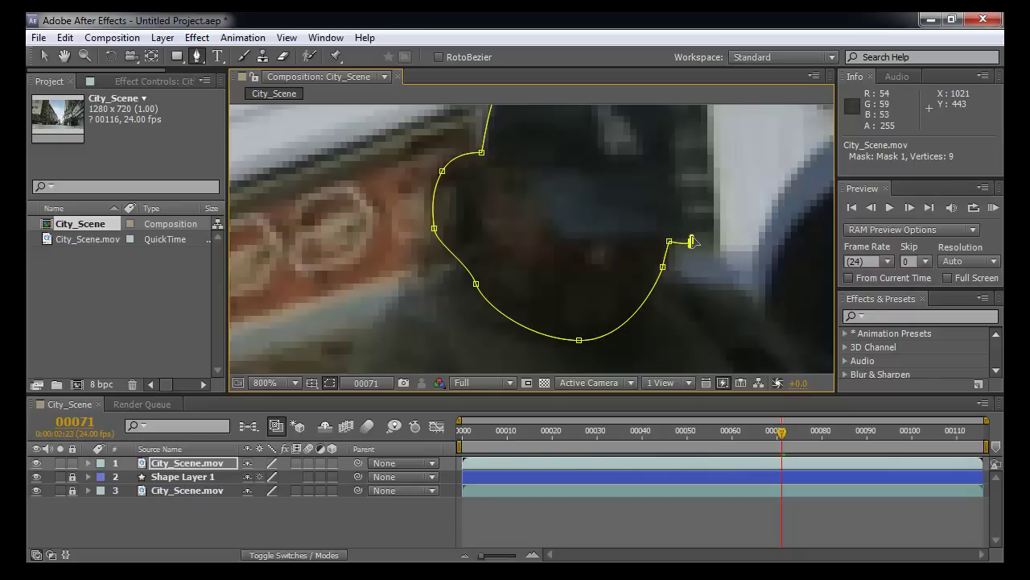
pyautogui.moveTo(681, 213); pyautogui.dragTo(636, 253)
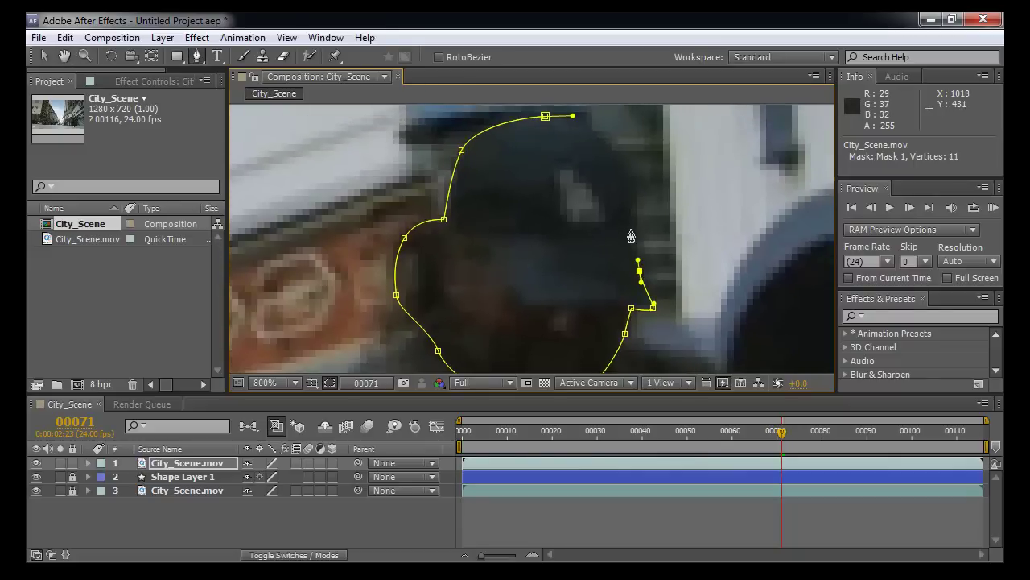
pyautogui.moveTo(632, 223); pyautogui.dragTo(633, 194)
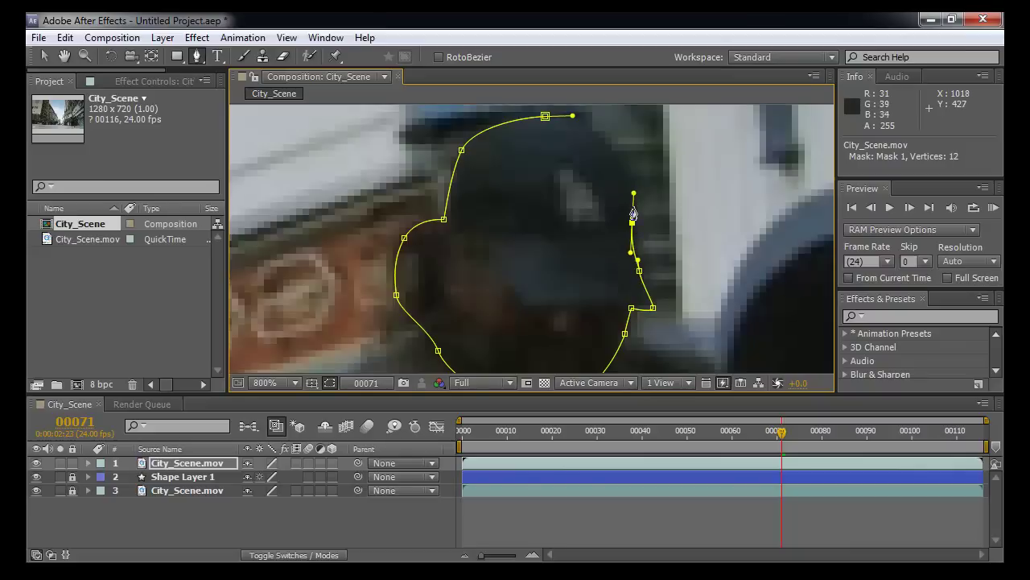
pyautogui.hotkey('ctrl', 'z')
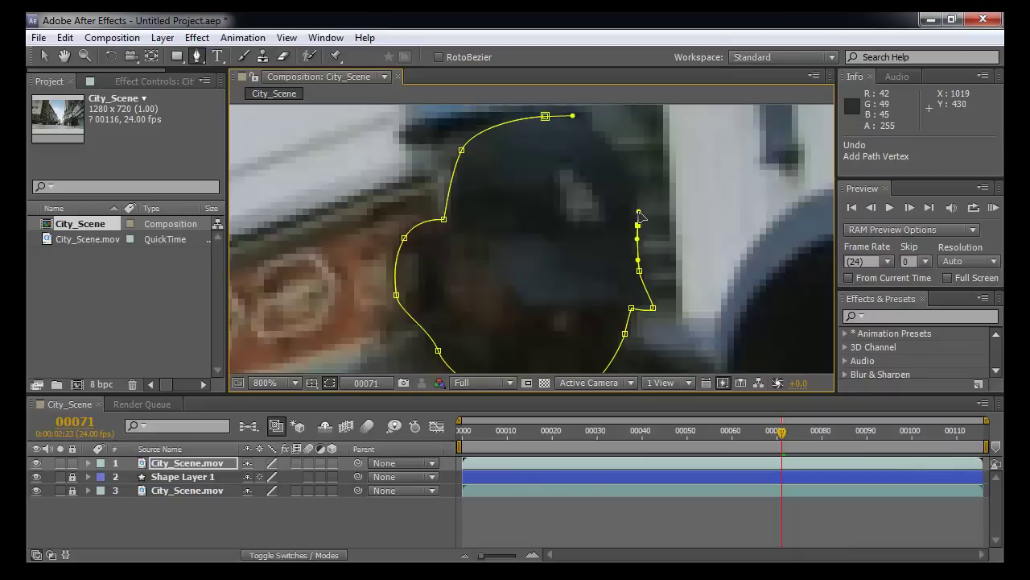
pyautogui.moveTo(619, 156); pyautogui.dragTo(608, 144)
pyautogui.moveTo(545, 116); pyautogui.dragTo(491, 123)
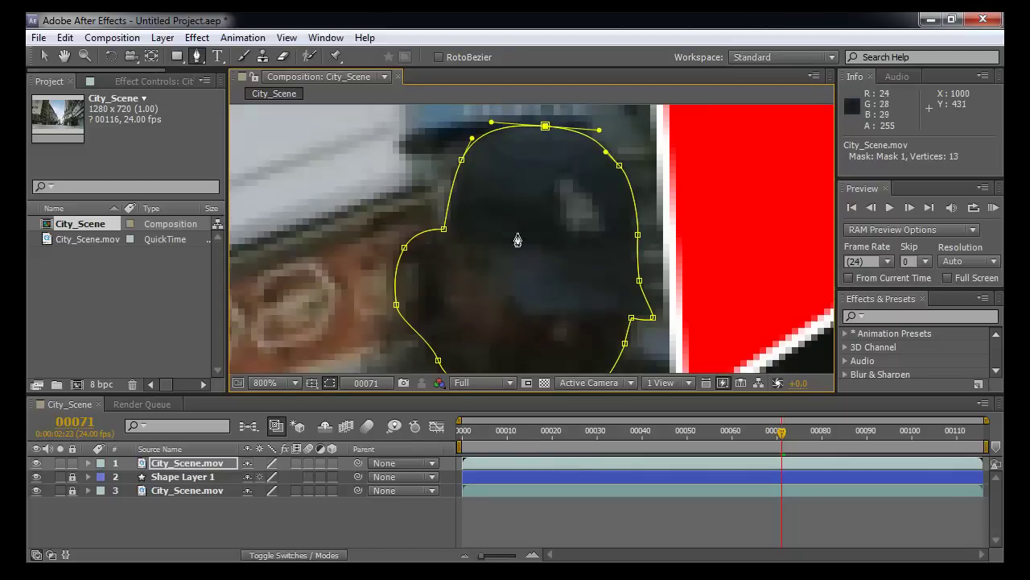
# Step: Deselect the mask and hide the bottom City_Scene.mov layer to inspect the head cut-out on its own
pyautogui.scroll(-1, 518, 240)
pyautogui.press('space')
pyautogui.moveTo(548, 318); pyautogui.dragTo(551, 251)
pyautogui.press('v')
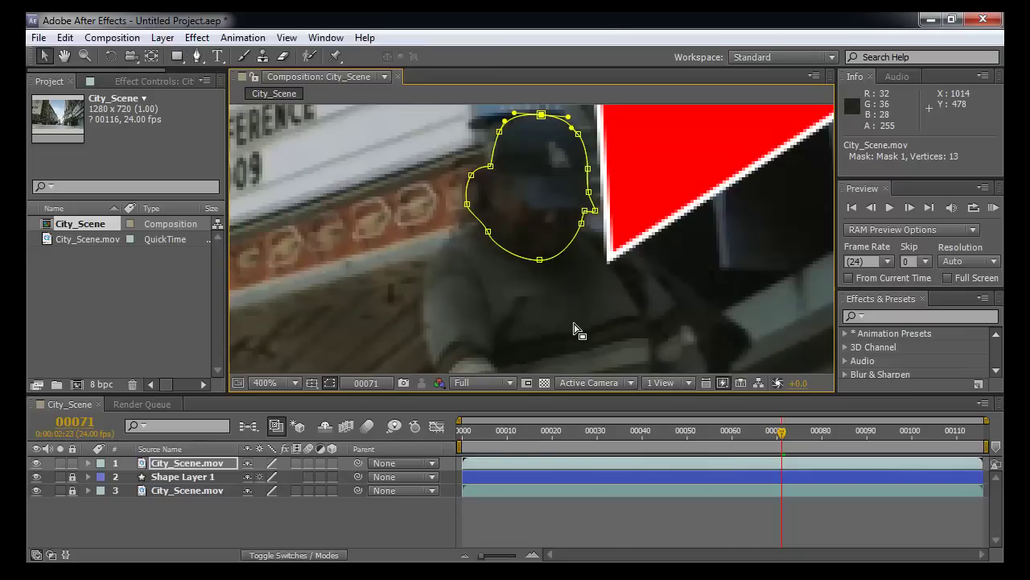
pyautogui.click(574, 324)
pyautogui.click(624, 300)
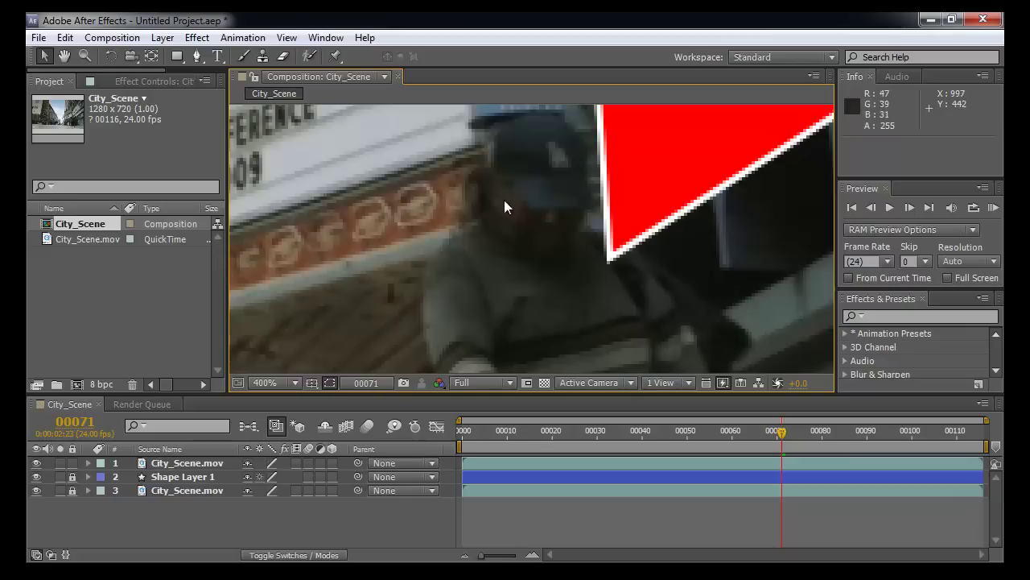
pyautogui.click(36, 490)
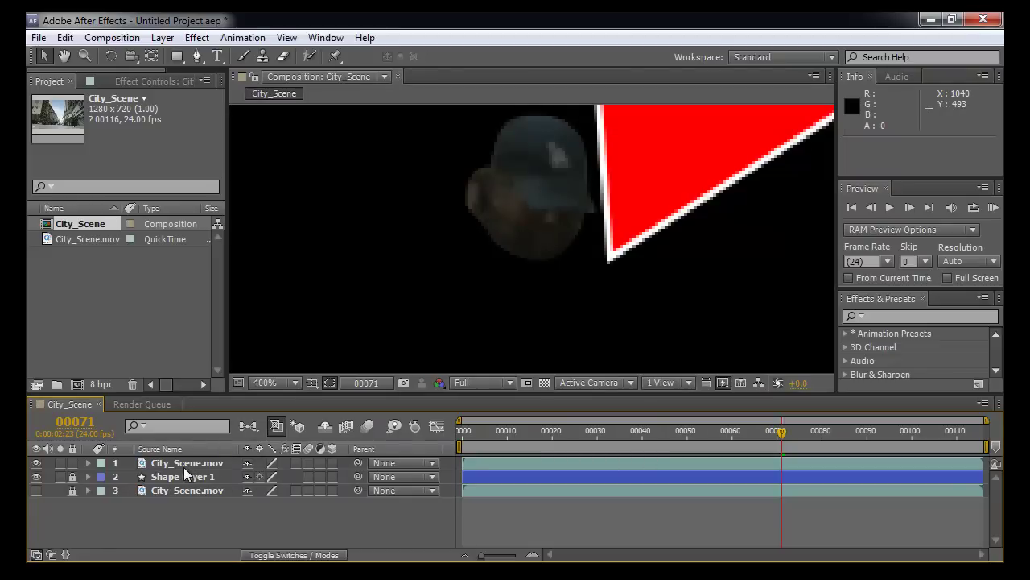
# Step: Expand Mask 1 on the upper City_Scene.mov layer and set a Mask Path keyframe at frame 71
pyautogui.click(89, 462)
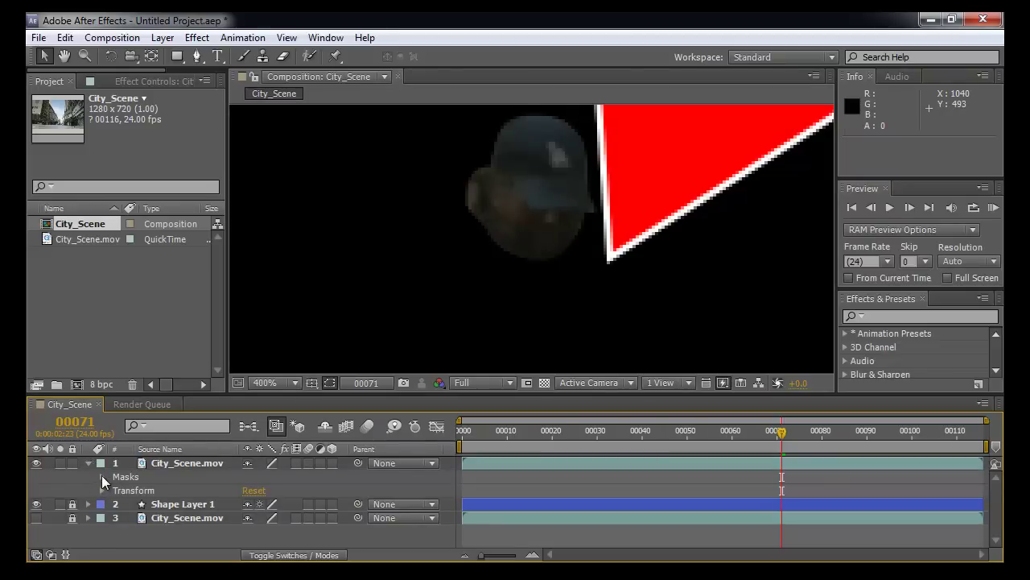
pyautogui.click(102, 475)
pyautogui.click(117, 489)
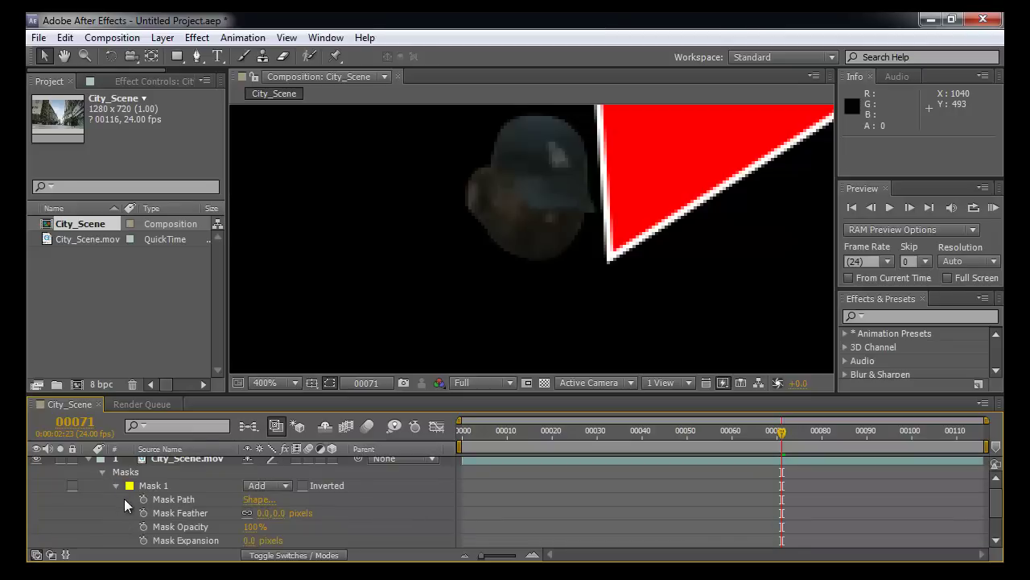
pyautogui.click(142, 499)
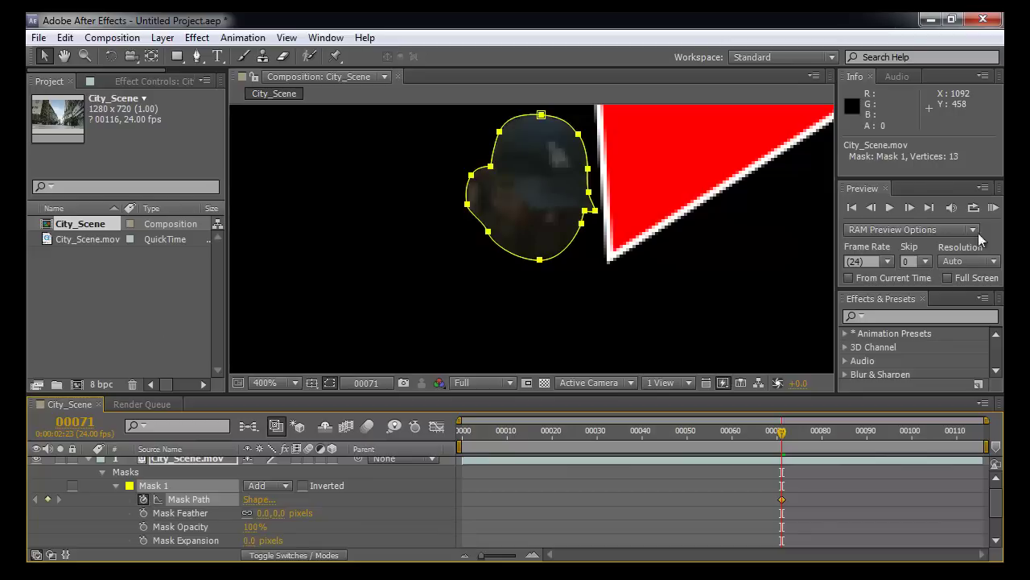
# Step: Check the mask against frame 72, return to frame 71 and show the bottom City_Scene.mov layer again
pyautogui.click(912, 206)
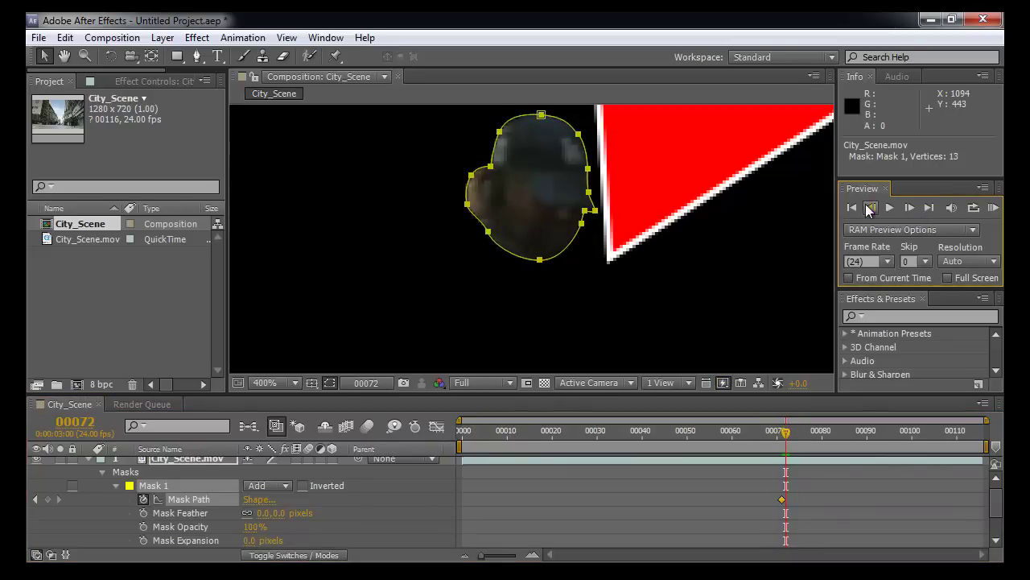
pyautogui.press('pageup')
pyautogui.click(599, 330)
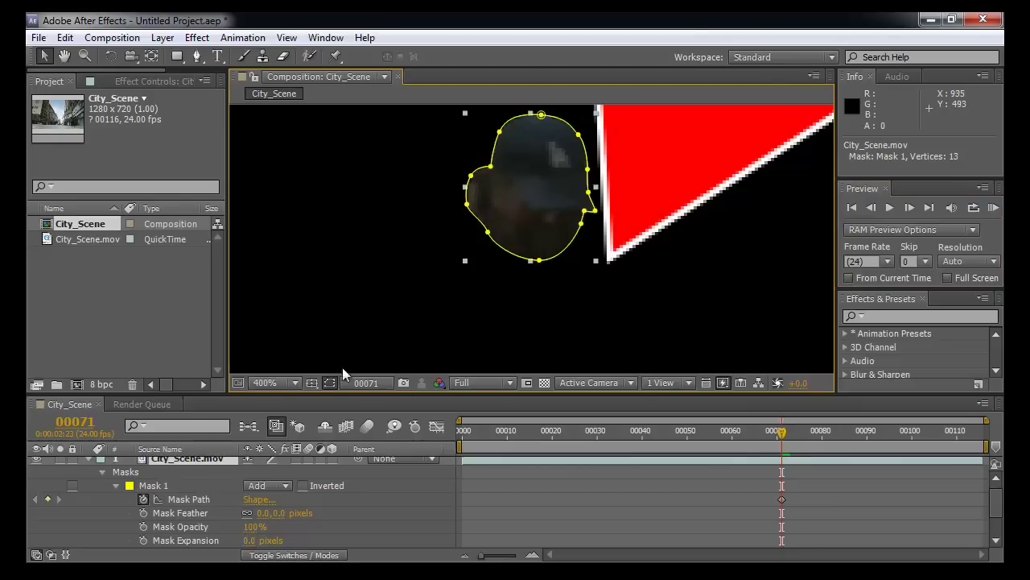
pyautogui.scroll(-1, 81, 515)
pyautogui.click(36, 540)
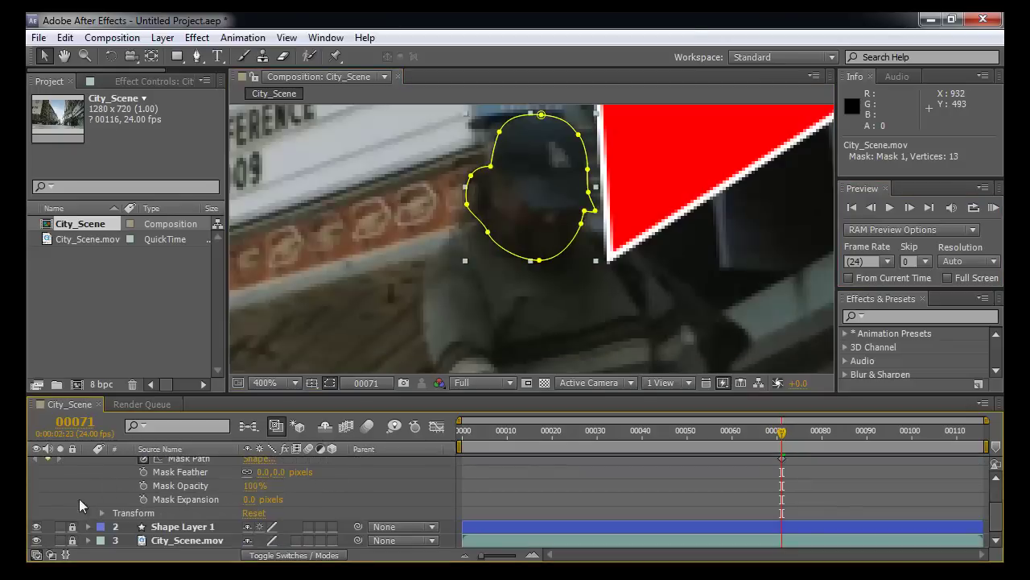
pyautogui.click(655, 311)
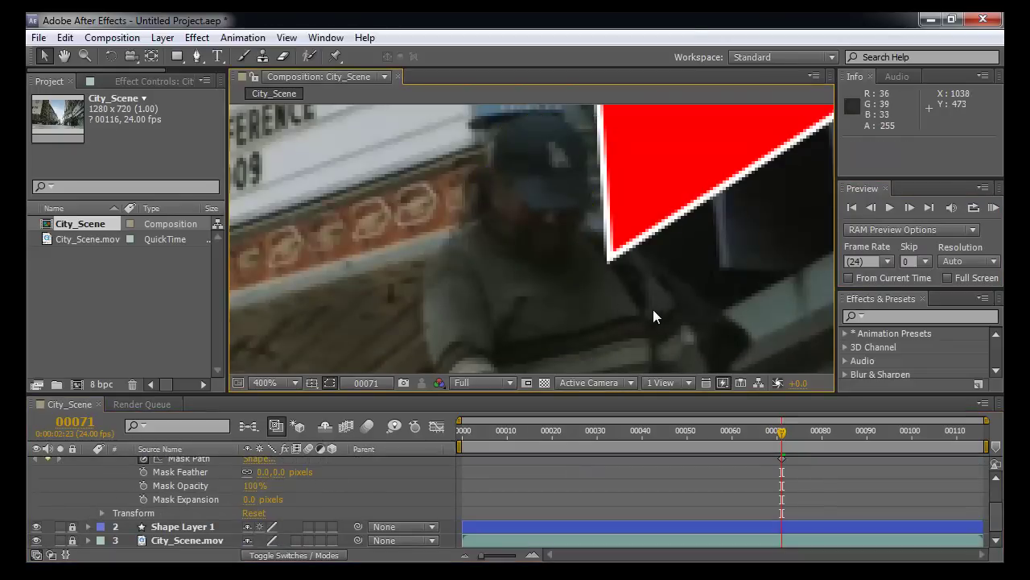
# Step: Select the upper City_Scene.mov layer with the Pen tool active and hide Shape Layer 1
pyautogui.click(197, 57)
pyautogui.press('space')
pyautogui.moveTo(508, 280); pyautogui.dragTo(504, 251)
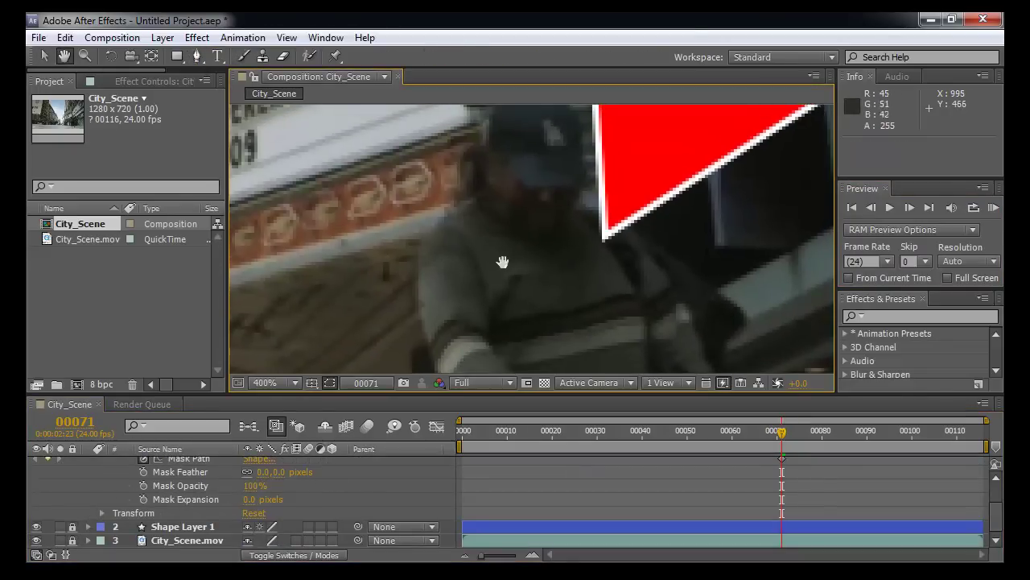
pyautogui.press('g')
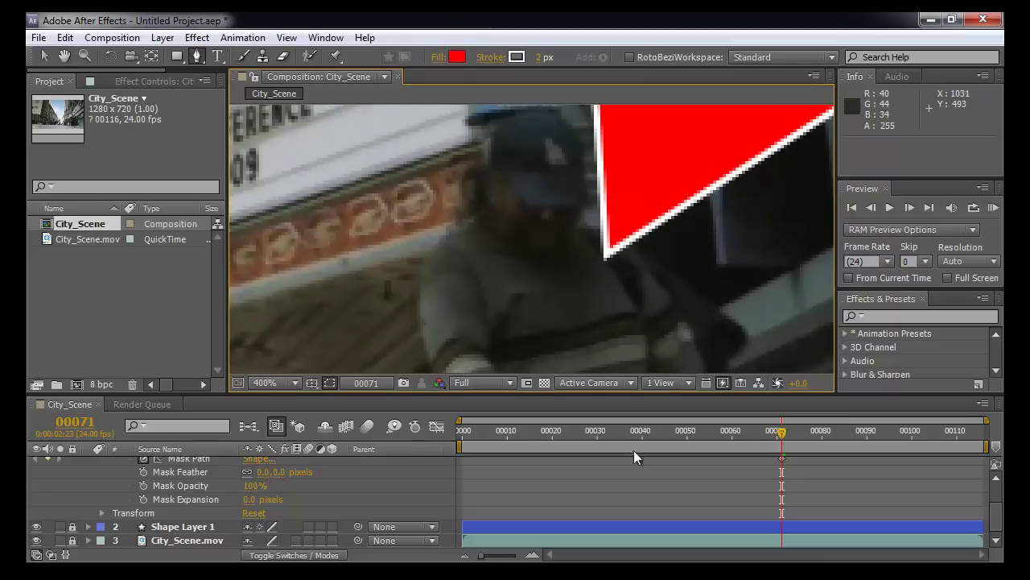
pyautogui.scroll(3, 654, 514)
pyautogui.click(685, 457)
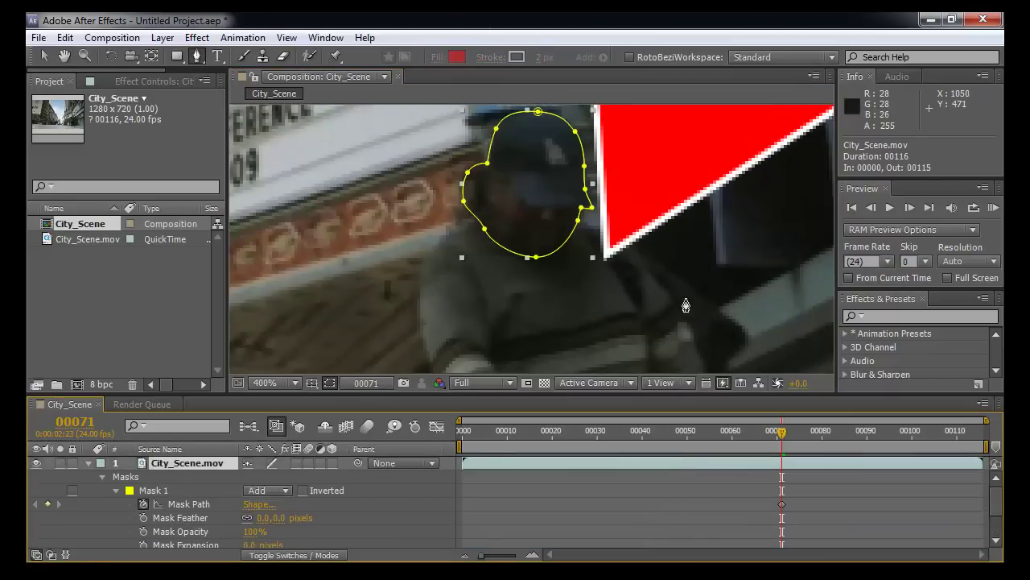
pyautogui.press('space')
pyautogui.moveTo(642, 260); pyautogui.dragTo(648, 284)
pyautogui.scroll(-2, 80, 495)
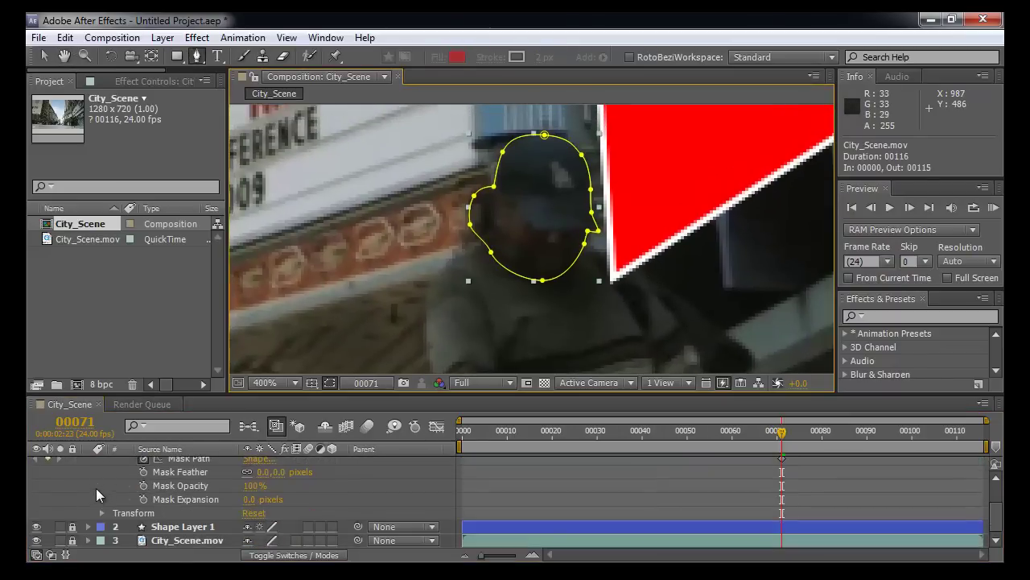
pyautogui.click(36, 527)
pyautogui.scroll(-1, 515, 286)
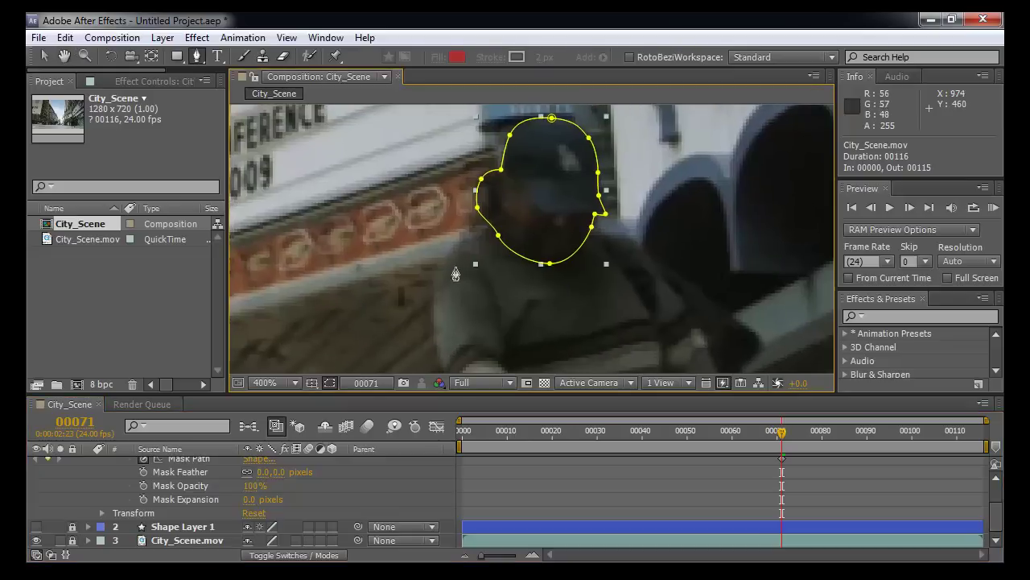
# Step: Draw a closed, curved Mask 2 around the man's shoulders and upper torso with the Pen tool, overlapping the head mask
pyautogui.moveTo(434, 340); pyautogui.dragTo(432, 311)
pyautogui.moveTo(513, 221); pyautogui.dragTo(547, 222)
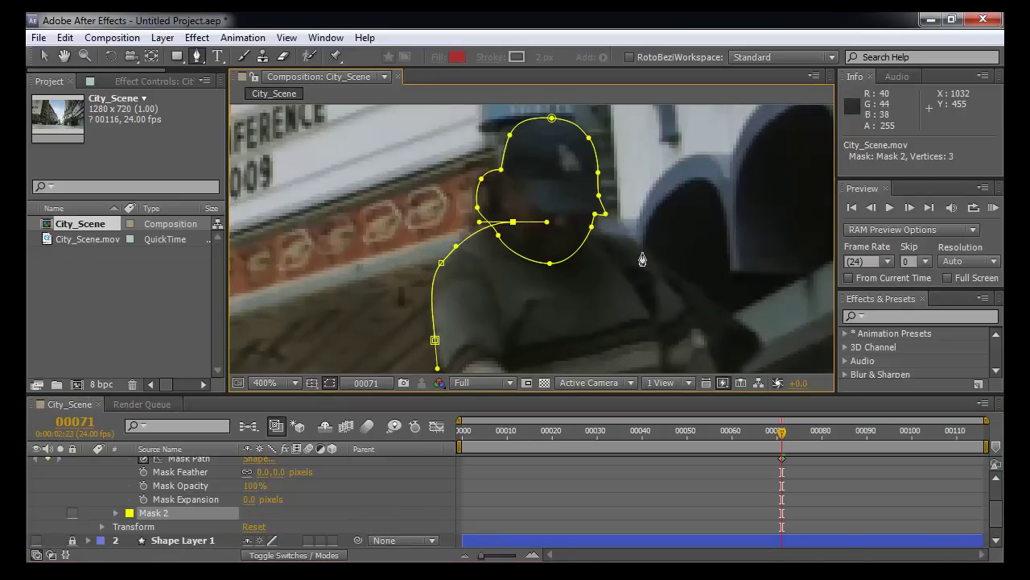
pyautogui.moveTo(640, 253); pyautogui.dragTo(660, 281)
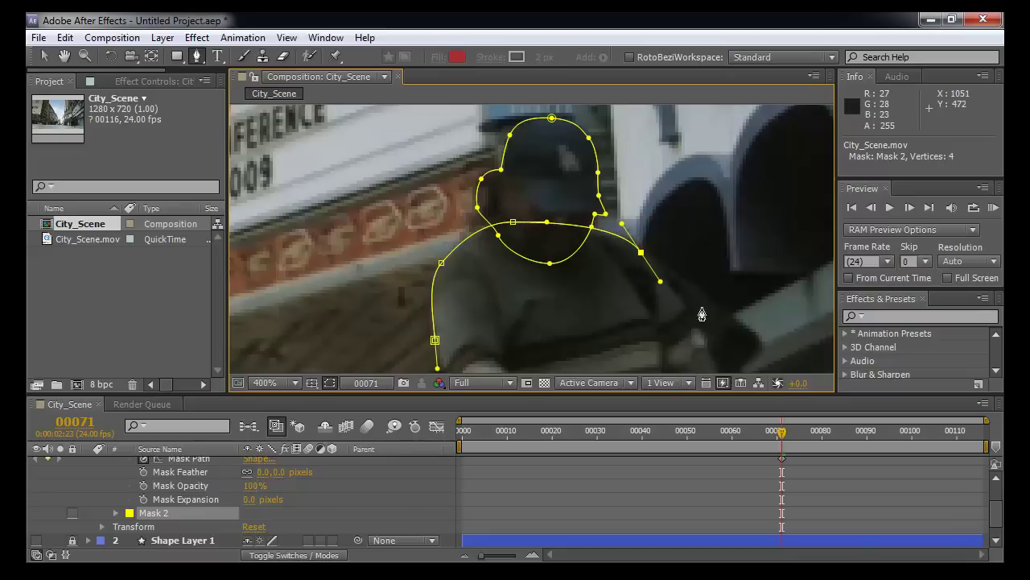
pyautogui.click(699, 338)
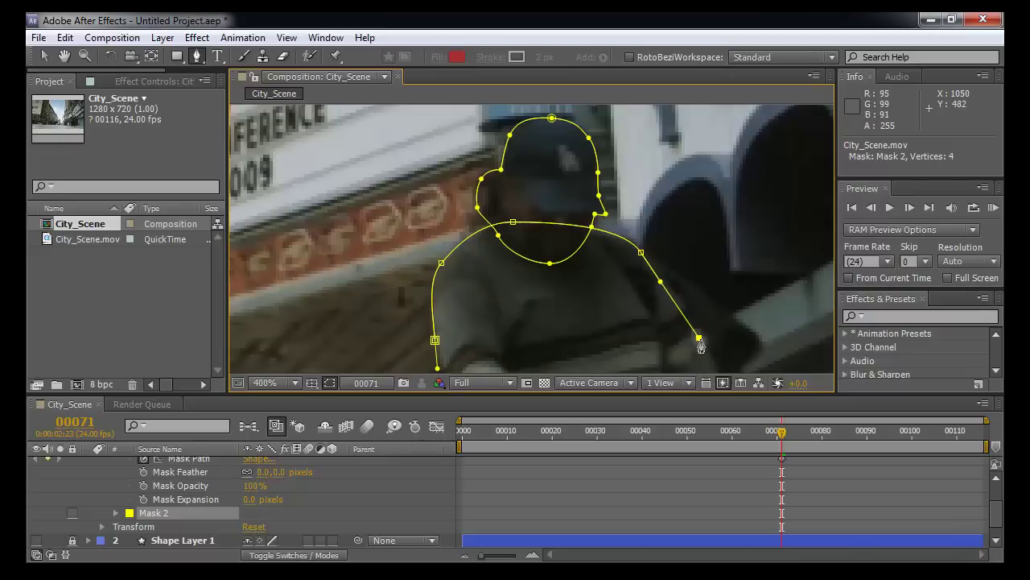
pyautogui.moveTo(698, 338); pyautogui.dragTo(684, 317)
pyautogui.press('space')
pyautogui.moveTo(611, 334); pyautogui.dragTo(588, 335)
pyautogui.click(466, 335)
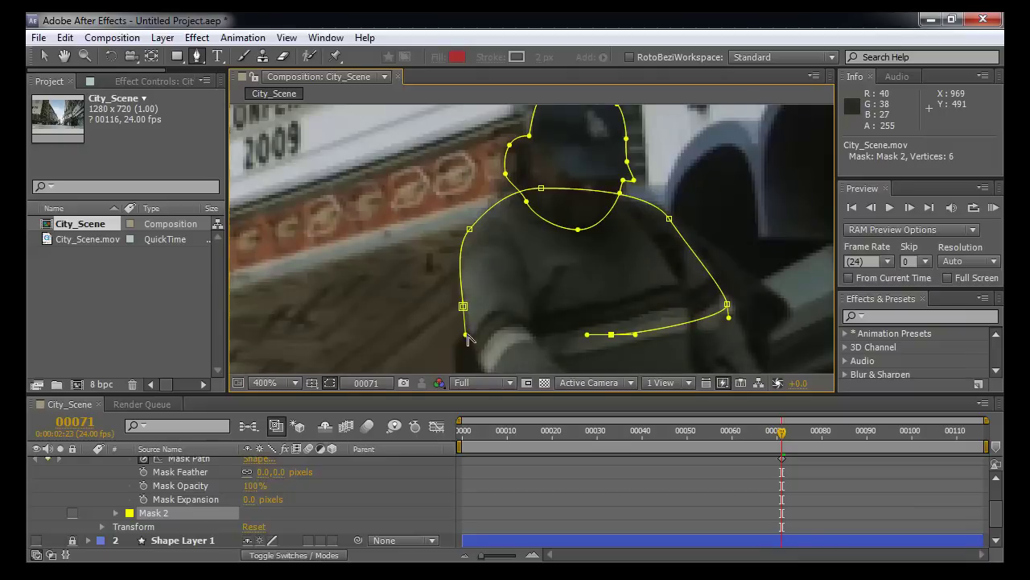
pyautogui.moveTo(467, 338); pyautogui.dragTo(471, 316)
pyautogui.click(471, 336)
pyautogui.moveTo(464, 307); pyautogui.dragTo(463, 297)
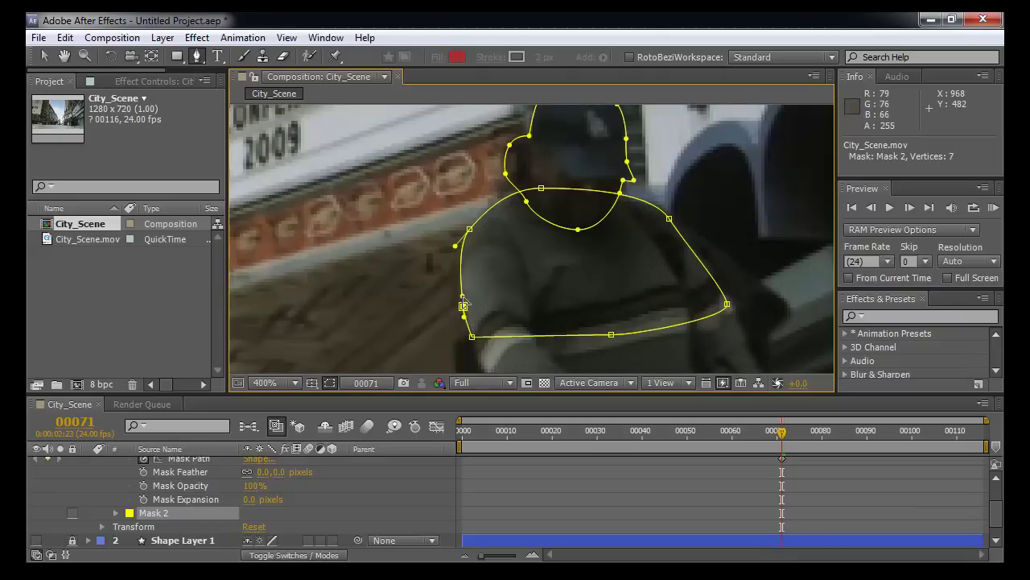
pyautogui.press('v')
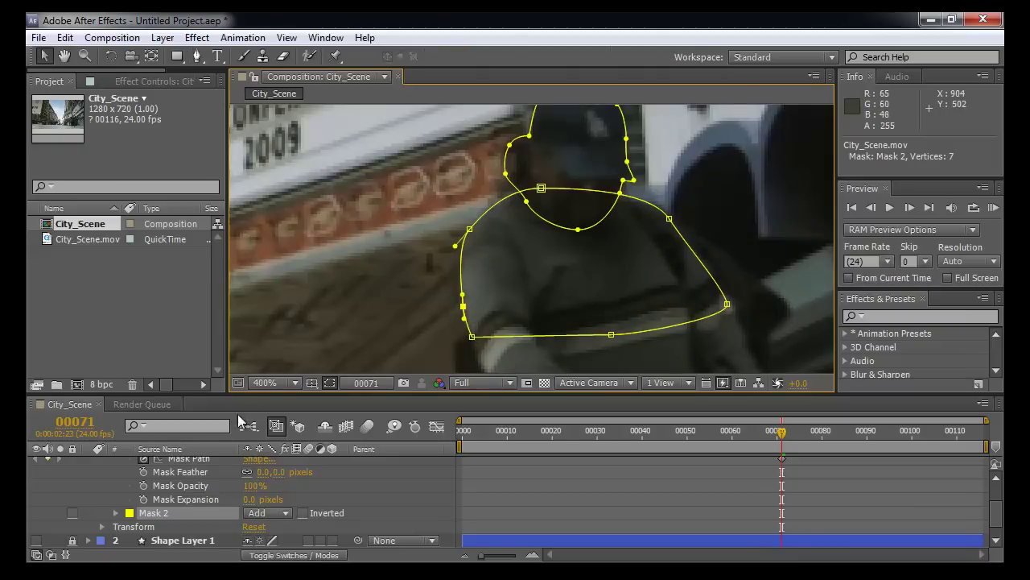
# Step: Expand Mask 2 on the upper City_Scene.mov layer and set a Mask Path keyframe at frame 71
pyautogui.scroll(-1, 195, 494)
pyautogui.scroll(2, 182, 501)
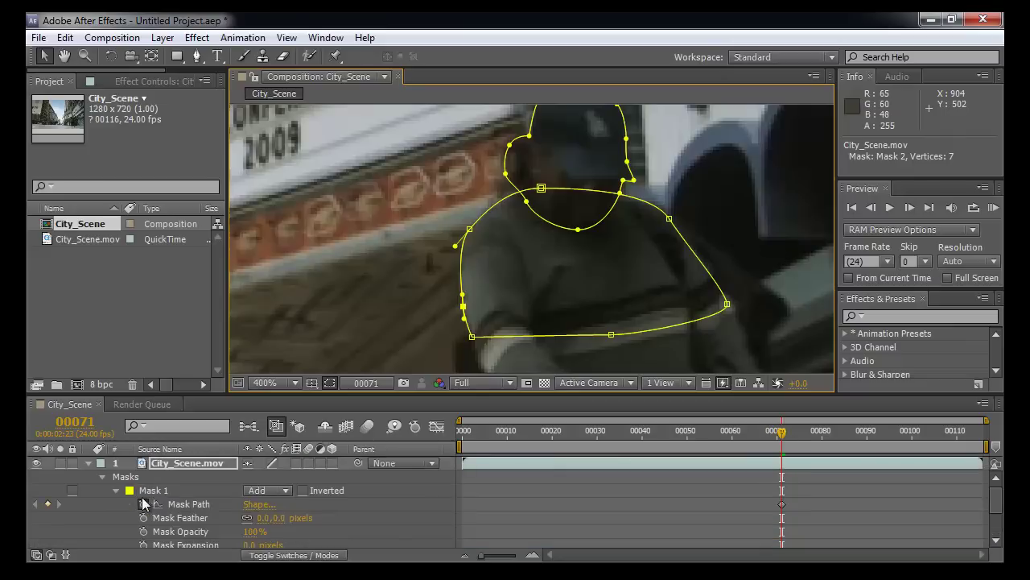
pyautogui.scroll(-2, 135, 501)
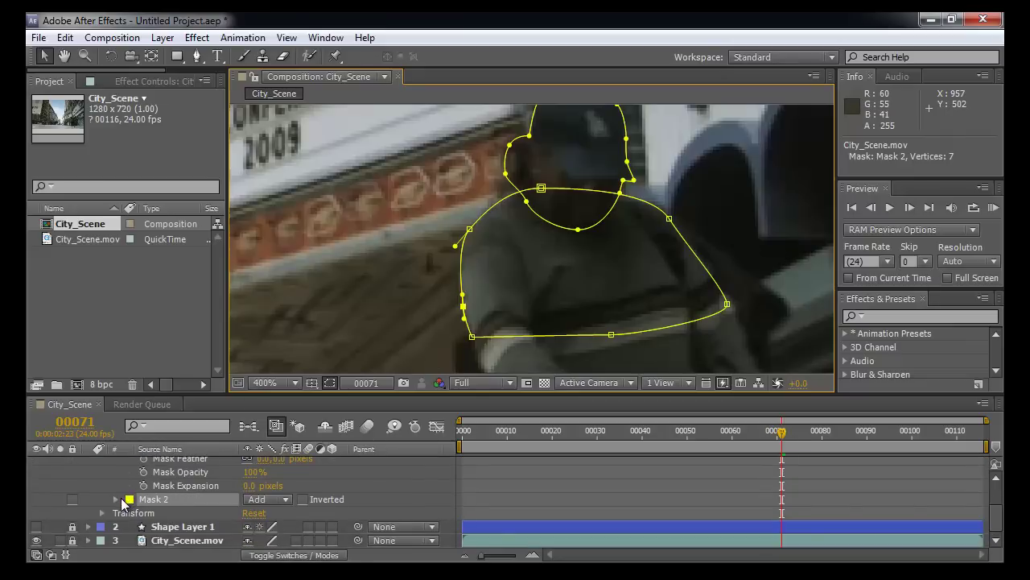
pyautogui.click(123, 500)
pyautogui.click(116, 499)
pyautogui.click(145, 498)
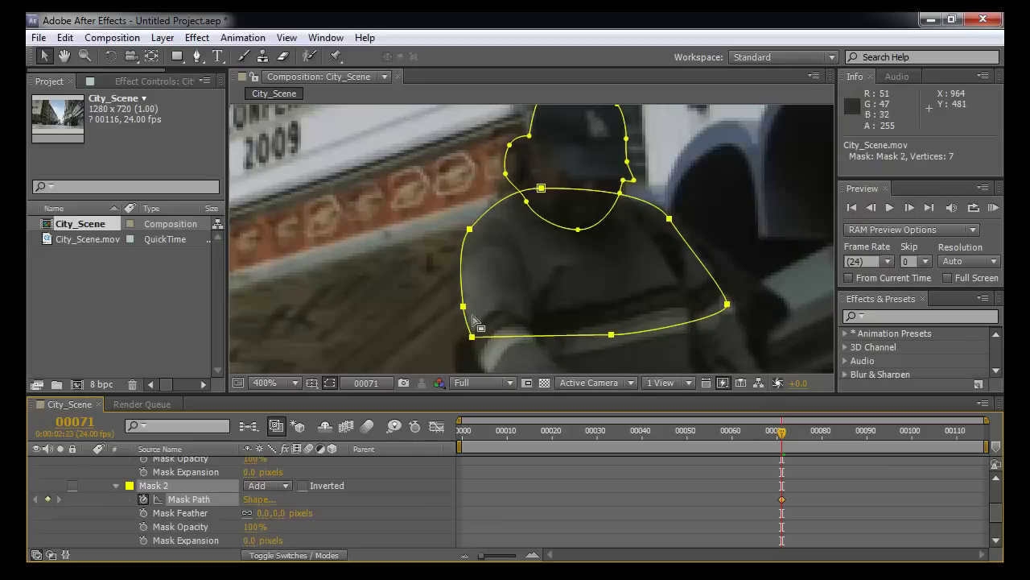
# Step: Collapse the upper City_Scene.mov layer, show Shape Layer 1 again and deselect the masks to inspect the composite
pyautogui.scroll(2, 241, 515)
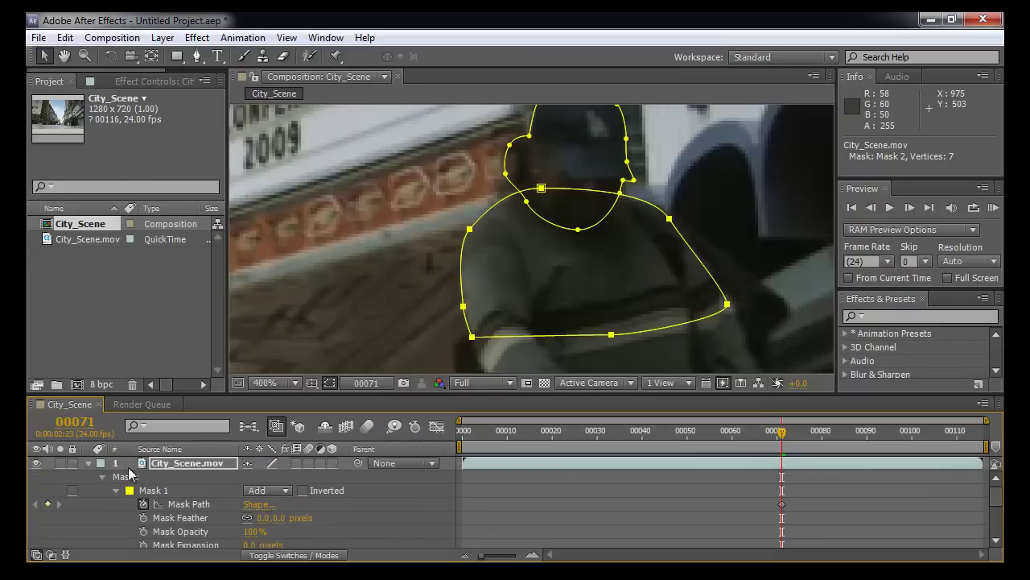
pyautogui.click(88, 463)
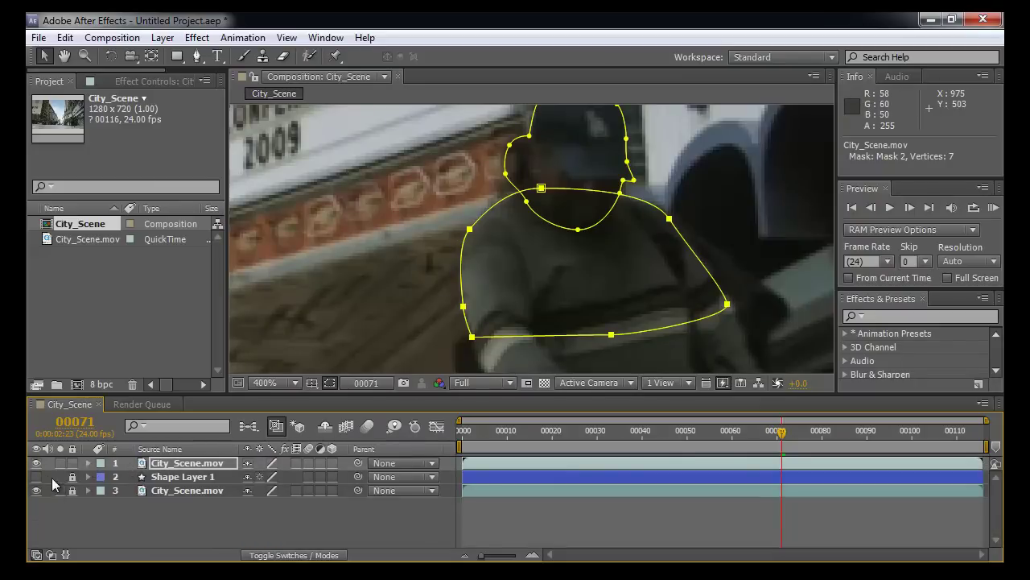
pyautogui.click(37, 476)
pyautogui.press(',')
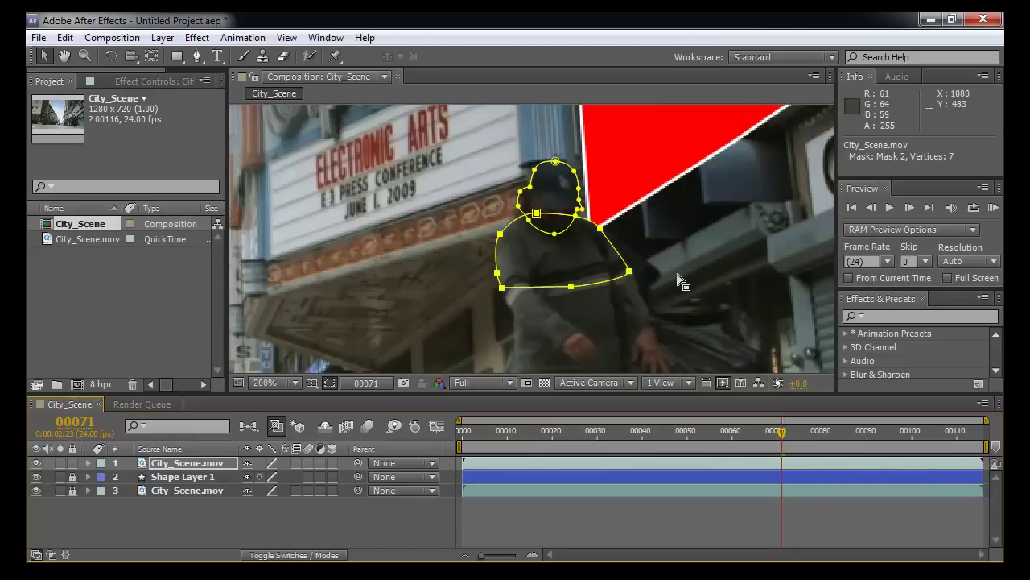
pyautogui.click(692, 309)
pyautogui.press('space')
pyautogui.moveTo(675, 295); pyautogui.dragTo(660, 310)
pyautogui.press('v')
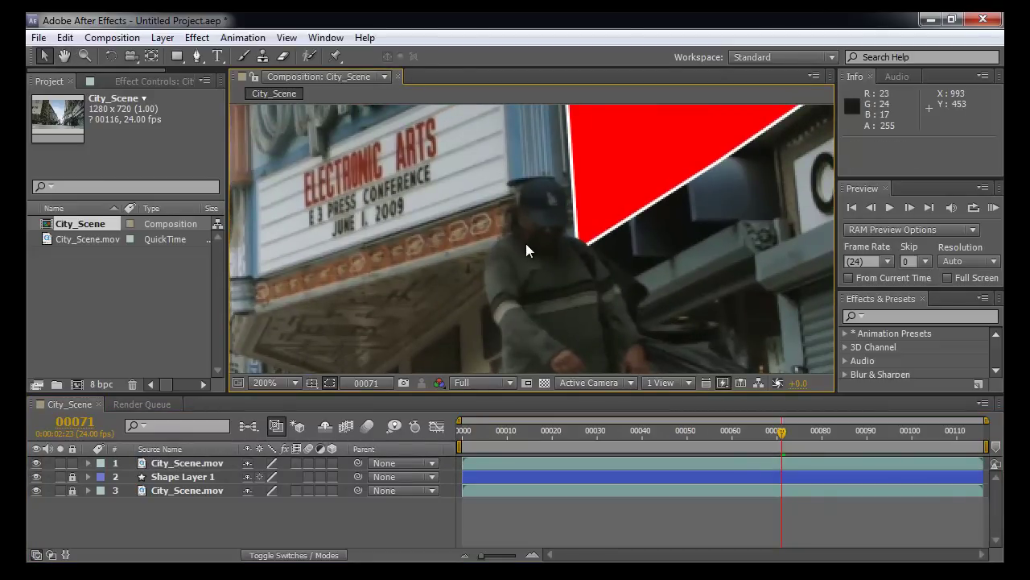
# Step: At frame 79, select Mask 1 on the upper City_Scene.mov layer and move it over the man's head
pyautogui.press('.')
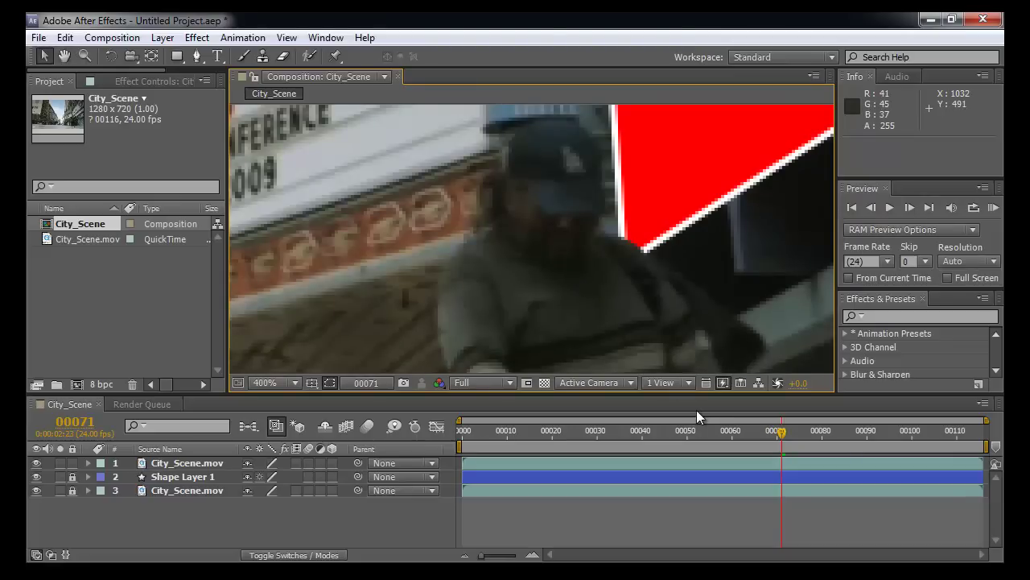
pyautogui.scroll(-1, 643, 303)
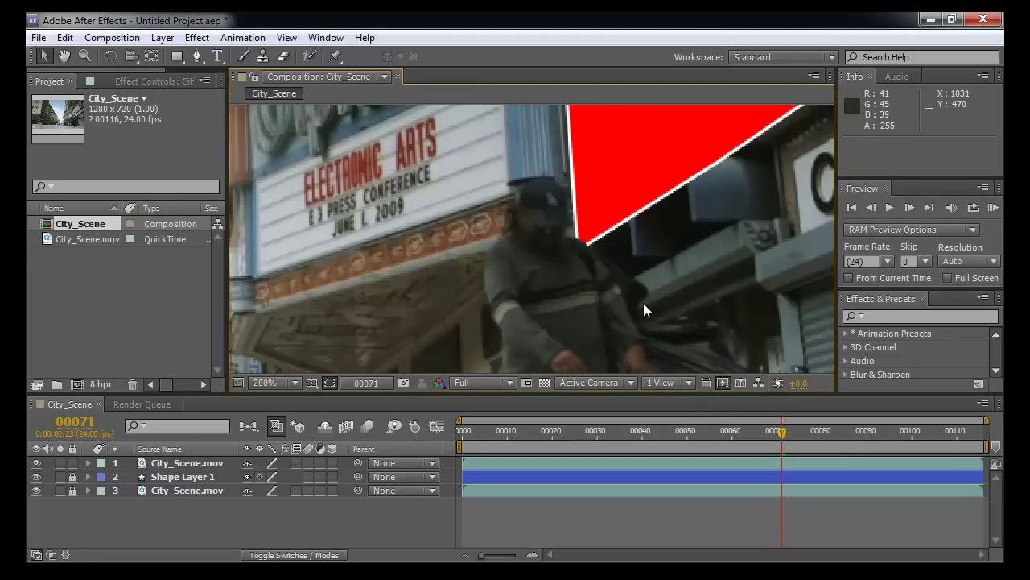
pyautogui.scroll(1, 643, 303)
pyautogui.moveTo(658, 279); pyautogui.dragTo(579, 300)
pyautogui.moveTo(797, 435); pyautogui.dragTo(819, 433)
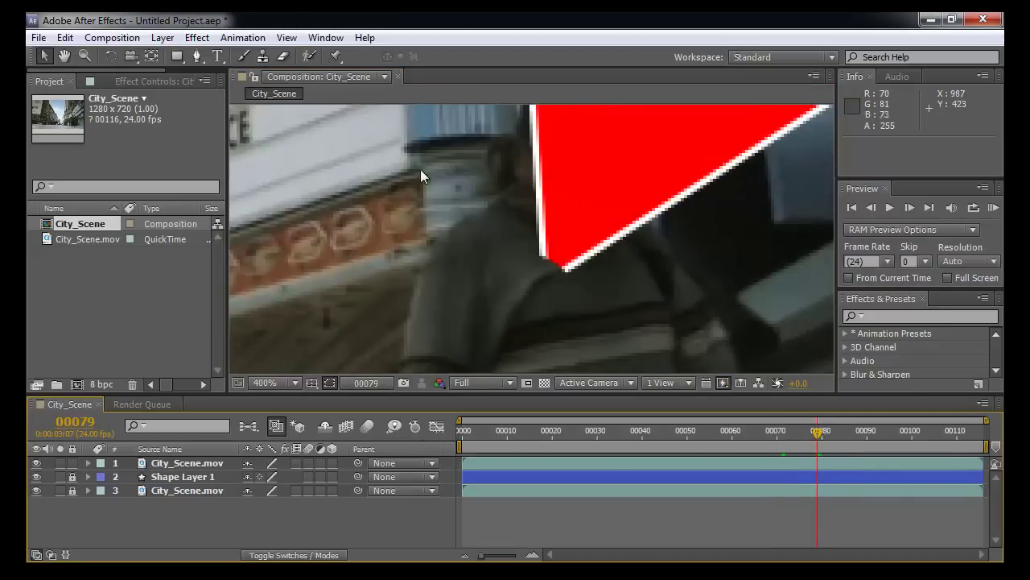
pyautogui.click(87, 463)
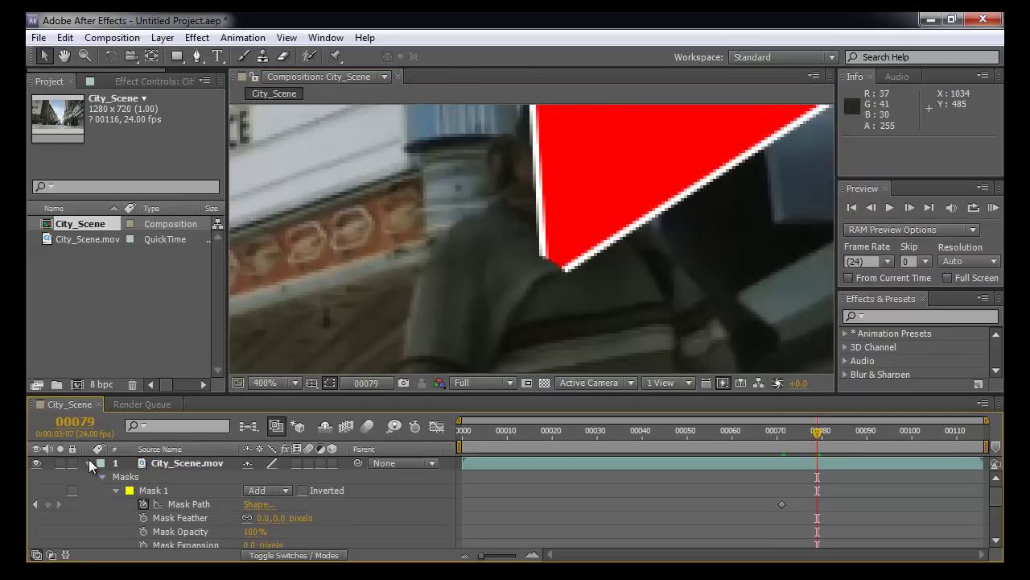
pyautogui.click(158, 499)
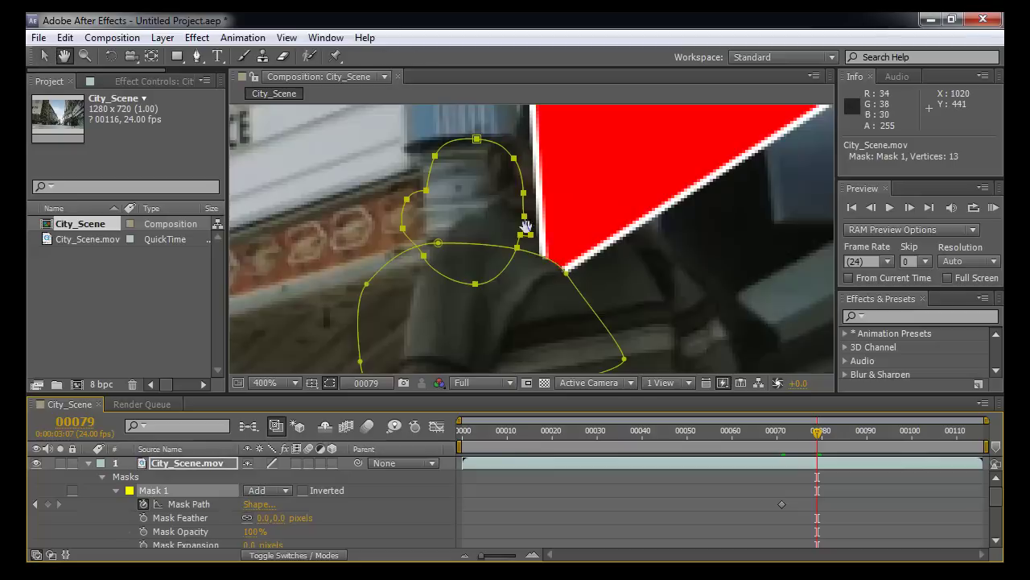
pyautogui.moveTo(435, 176); pyautogui.dragTo(506, 166)
pyautogui.doubleClick(418, 217)
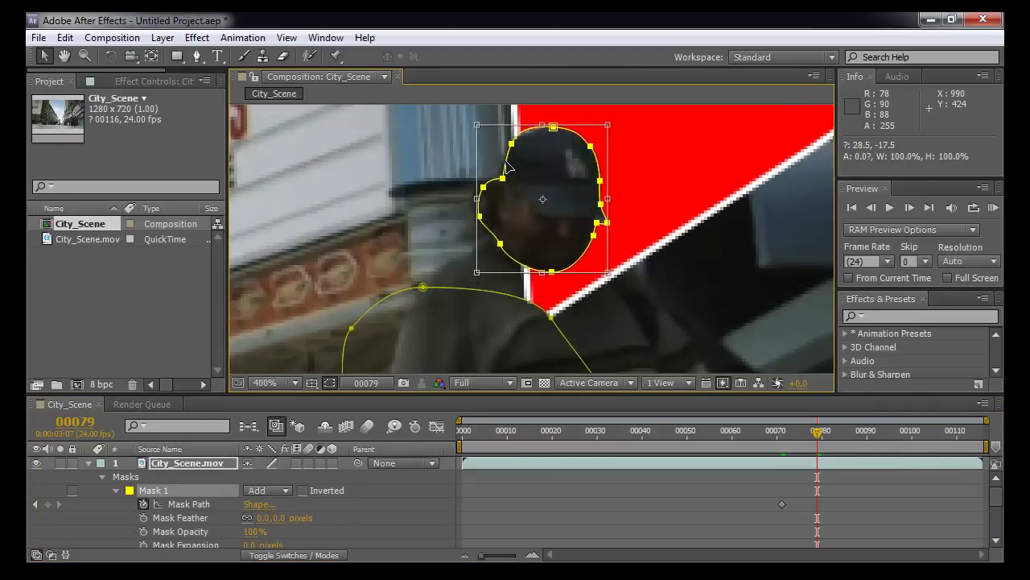
# Step: Move the whole of Mask 2 onto the man's shoulders and torso at frame 79, and deselect it
pyautogui.click(462, 295)
pyautogui.doubleClick(458, 293)
pyautogui.moveTo(457, 295); pyautogui.dragTo(535, 249)
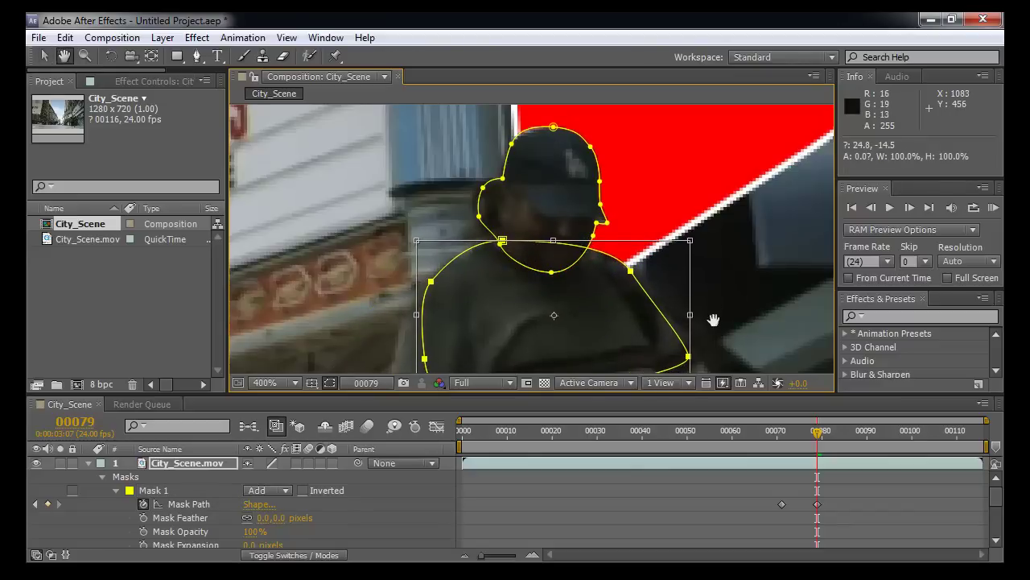
pyautogui.moveTo(713, 320); pyautogui.dragTo(697, 244)
pyautogui.click(652, 493)
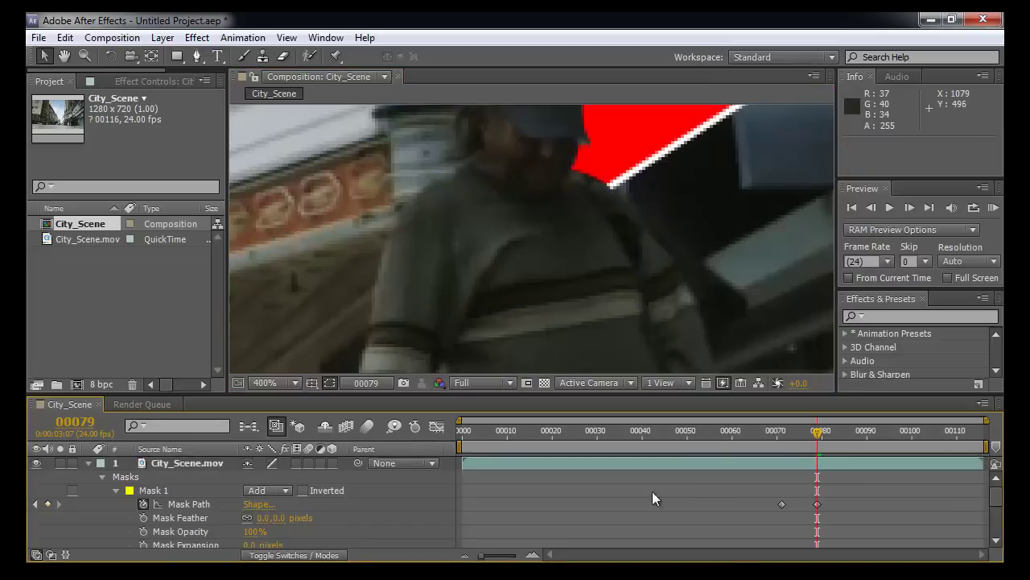
# Step: Hide Shape Layer 1 and select Mask 2's Mask Path keyframe at frame 79
pyautogui.scroll(-2, 326, 483)
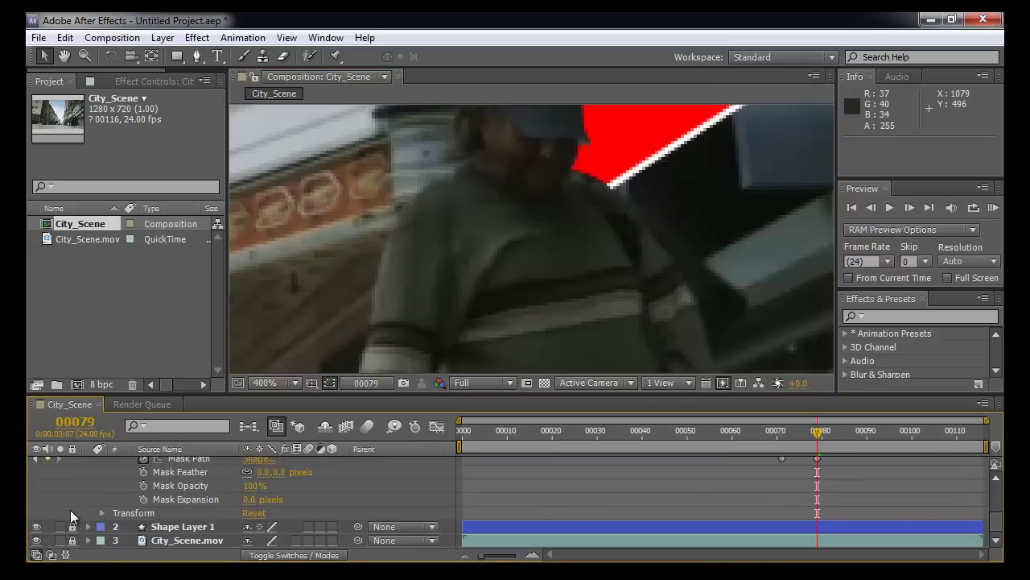
pyautogui.click(35, 527)
pyautogui.press('space')
pyautogui.moveTo(556, 229); pyautogui.dragTo(531, 234)
pyautogui.scroll(2, 809, 475)
pyautogui.scroll(-1, 811, 483)
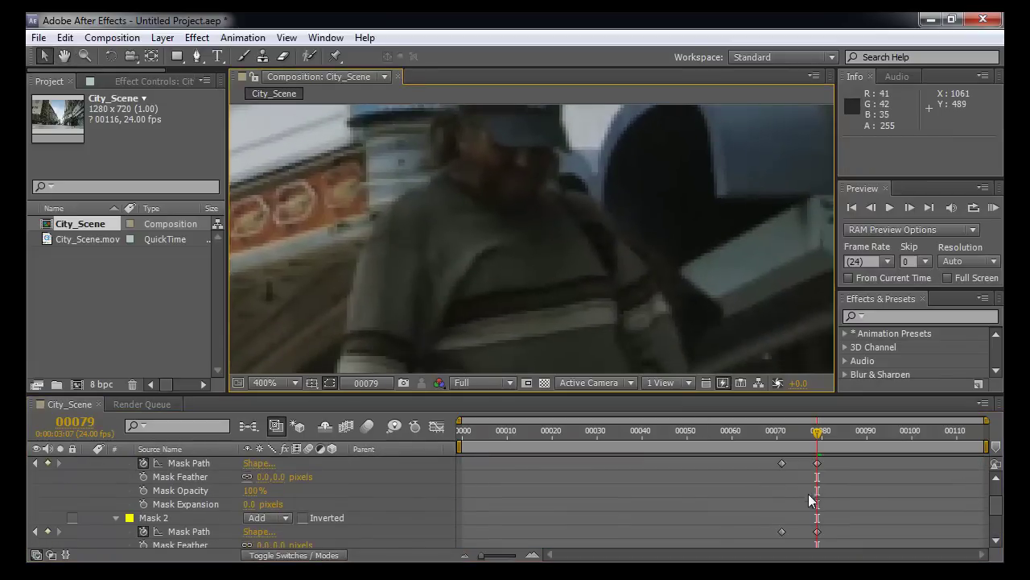
pyautogui.click(817, 531)
pyautogui.press('space')
pyautogui.moveTo(648, 256); pyautogui.dragTo(658, 247)
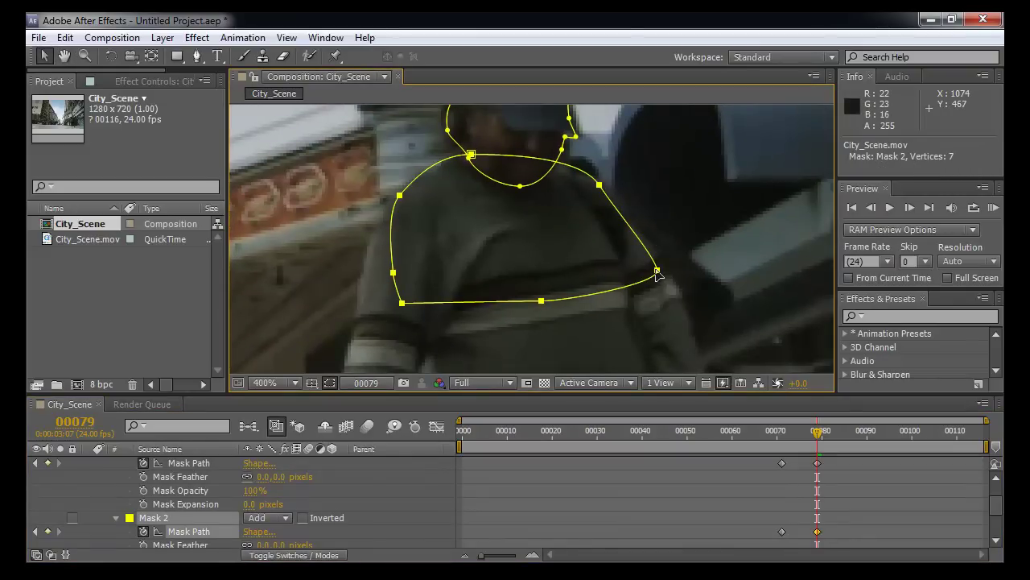
# Step: Try to move Mask 2's lower-right vertex beside the man's arm, and undo the path edit
pyautogui.click(657, 272)
pyautogui.moveTo(650, 279); pyautogui.dragTo(649, 280)
pyautogui.hotkey('ctrl', 'z')
pyautogui.press('a')
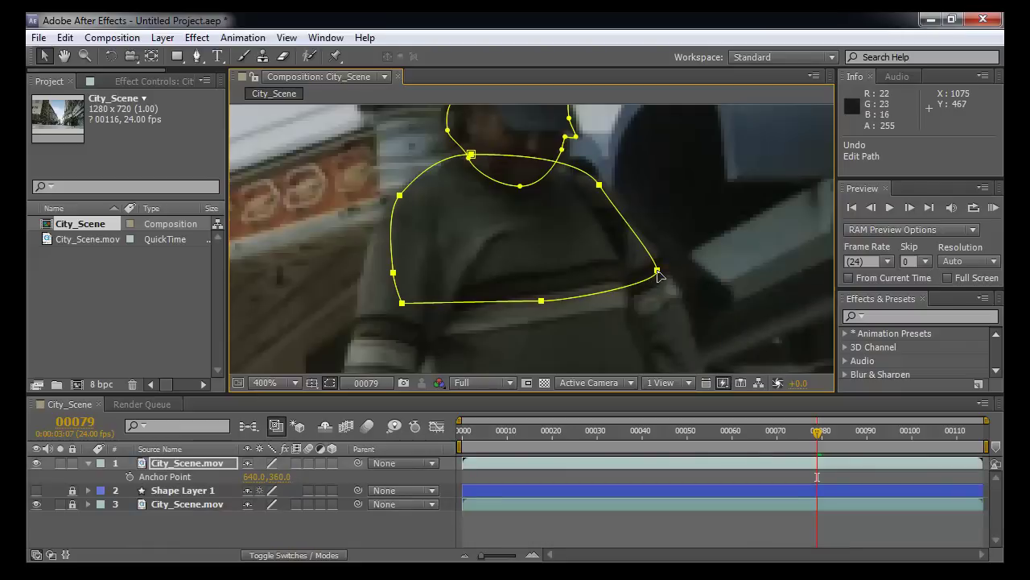
pyautogui.doubleClick(658, 272)
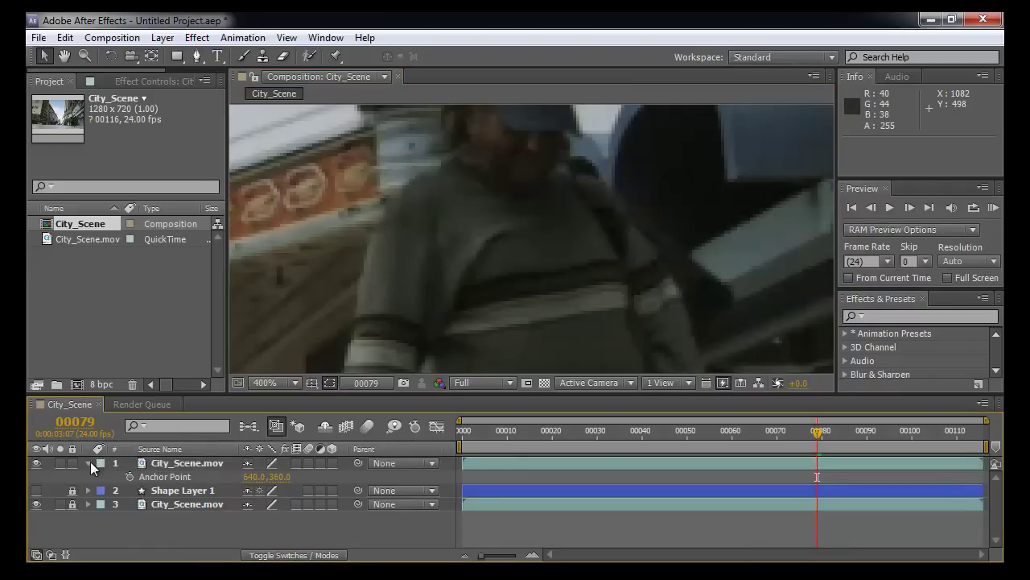
# Step: Reselect Mask 2 on the upper City_Scene.mov layer, try to move its lower-left vertex, and undo the move
pyautogui.click(89, 463)
pyautogui.click(90, 462)
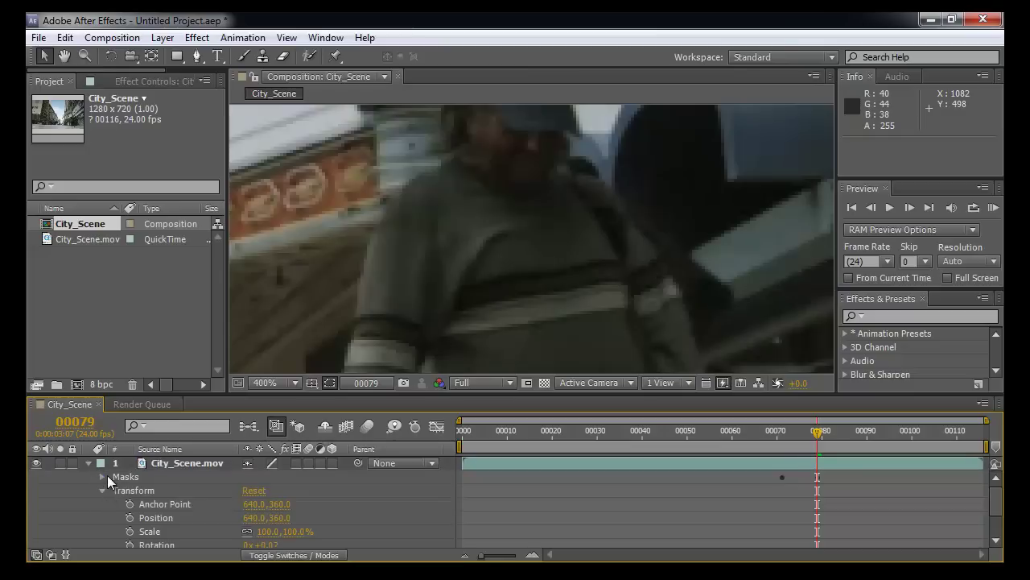
pyautogui.click(103, 477)
pyautogui.click(151, 503)
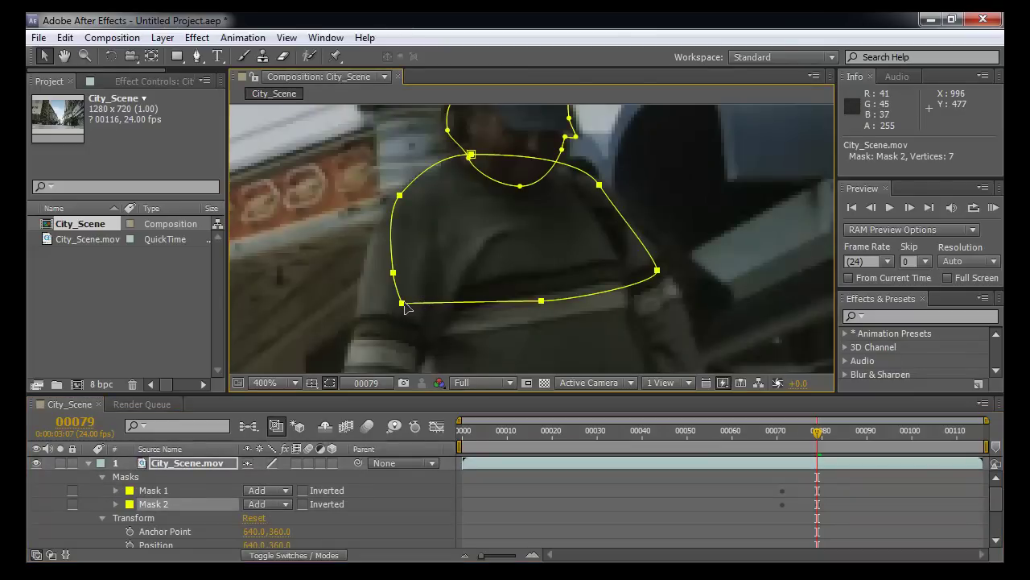
pyautogui.moveTo(403, 303); pyautogui.dragTo(369, 319)
pyautogui.hotkey('ctrl', 'z')
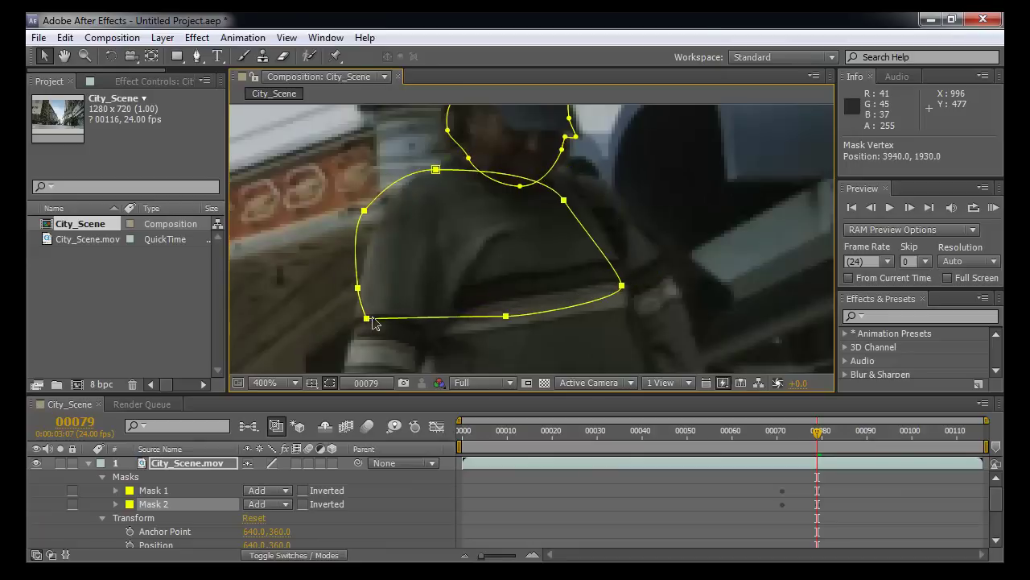
pyautogui.hotkey('ctrl', 'z')
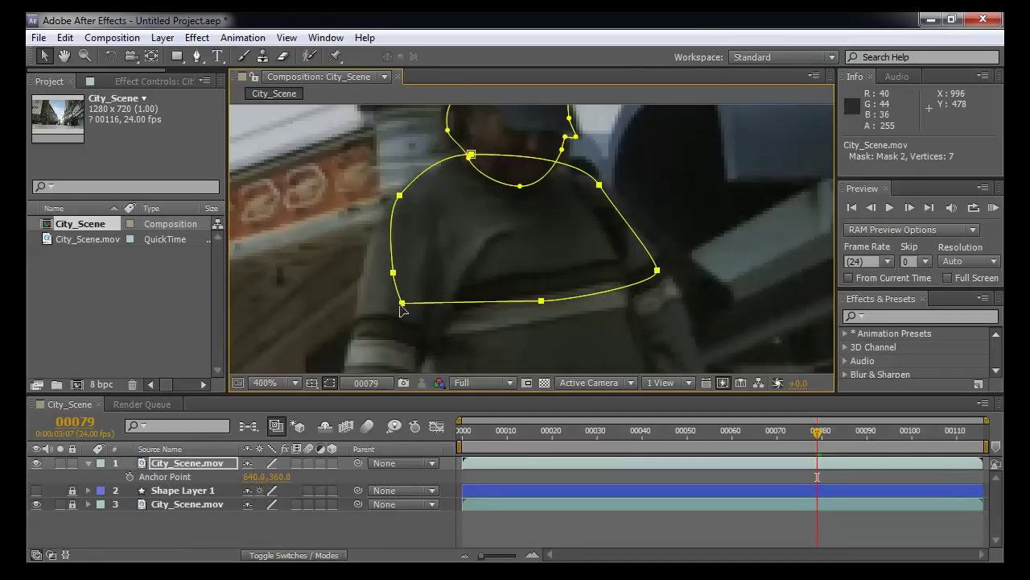
pyautogui.hotkey('ctrl', 'shift', 'z')
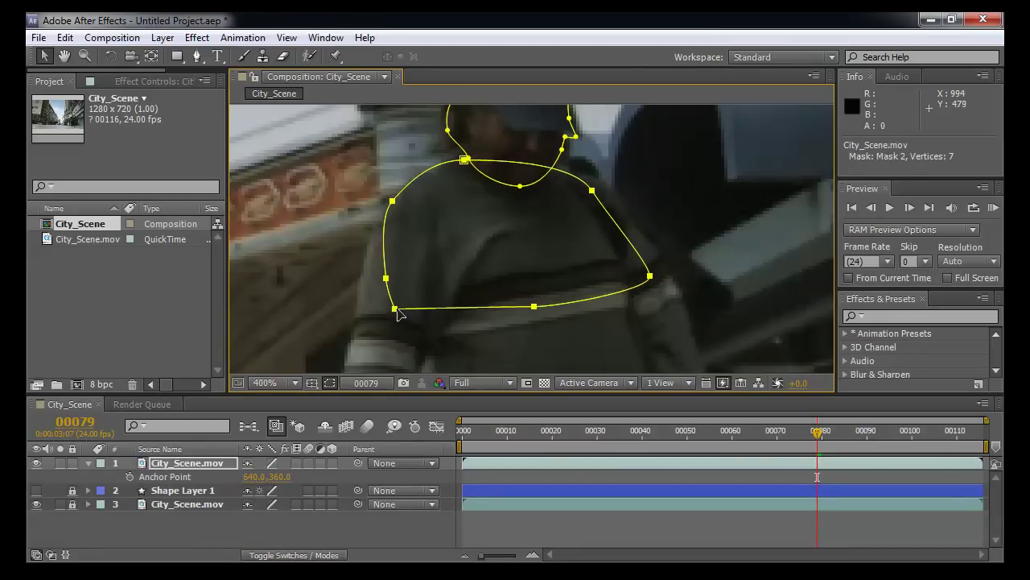
pyautogui.hotkey('ctrl', 'z')
# Step: Put a free-transform box around Mask 2 and view the composition at 100%
pyautogui.doubleClick(402, 304)
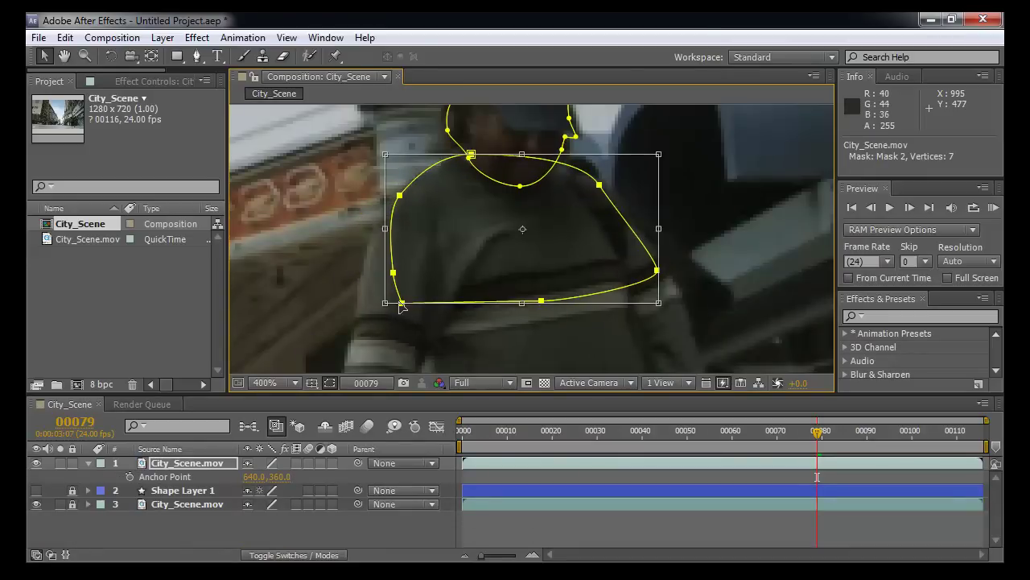
pyautogui.press('a')
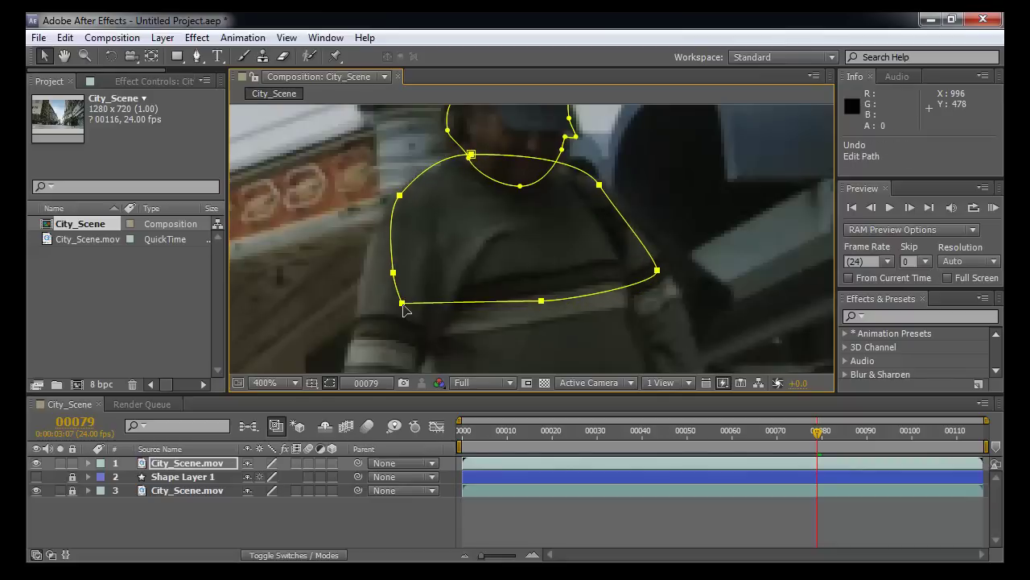
pyautogui.doubleClick(403, 303)
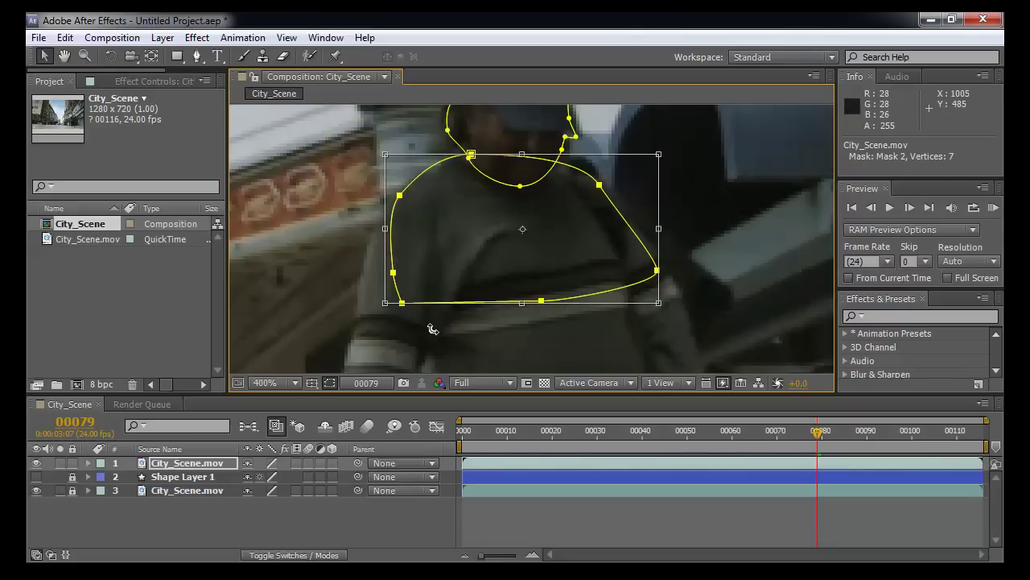
pyautogui.press(',')
pyautogui.press(',')
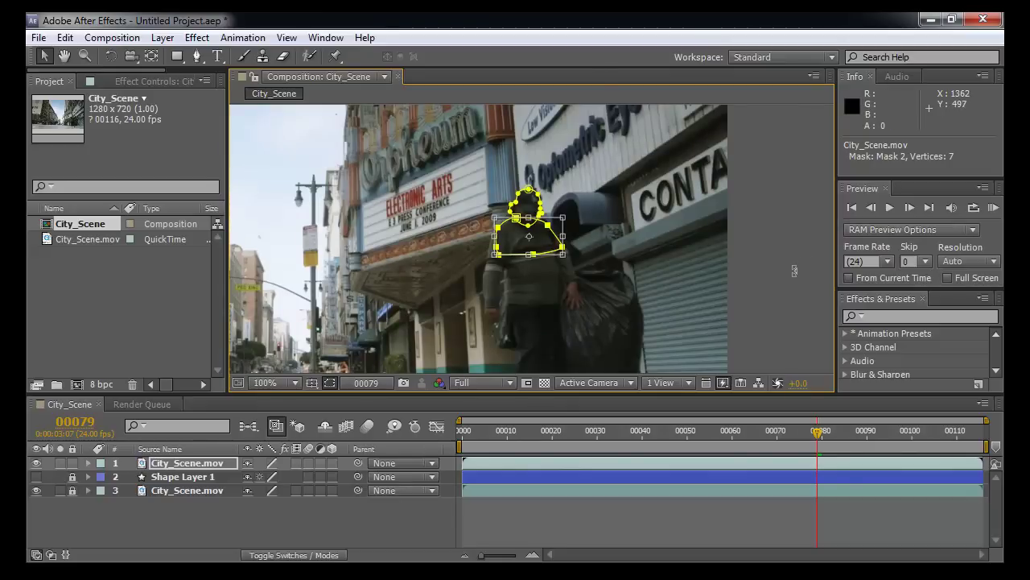
# Step: Reselect the upper City_Scene.mov layer at 400% view, reveal its masks and select Mask 2
pyautogui.click(723, 520)
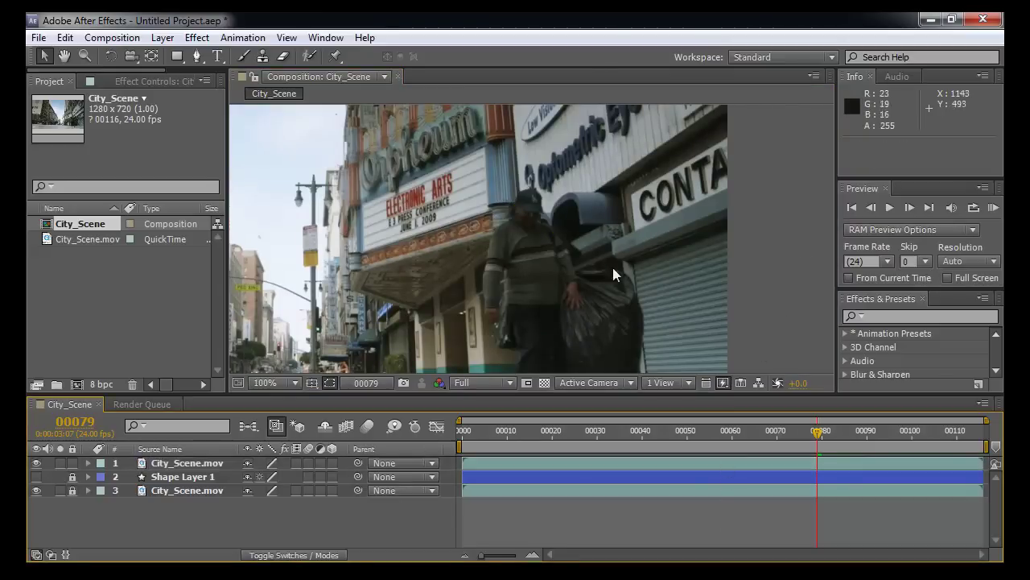
pyautogui.click(817, 463)
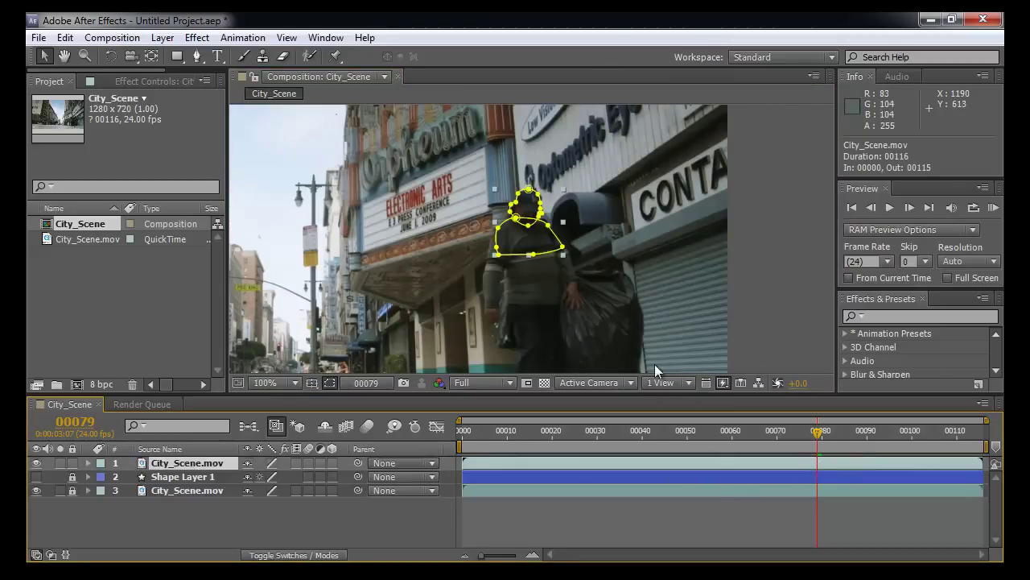
pyautogui.press('.')
pyautogui.press('.')
pyautogui.click(89, 464)
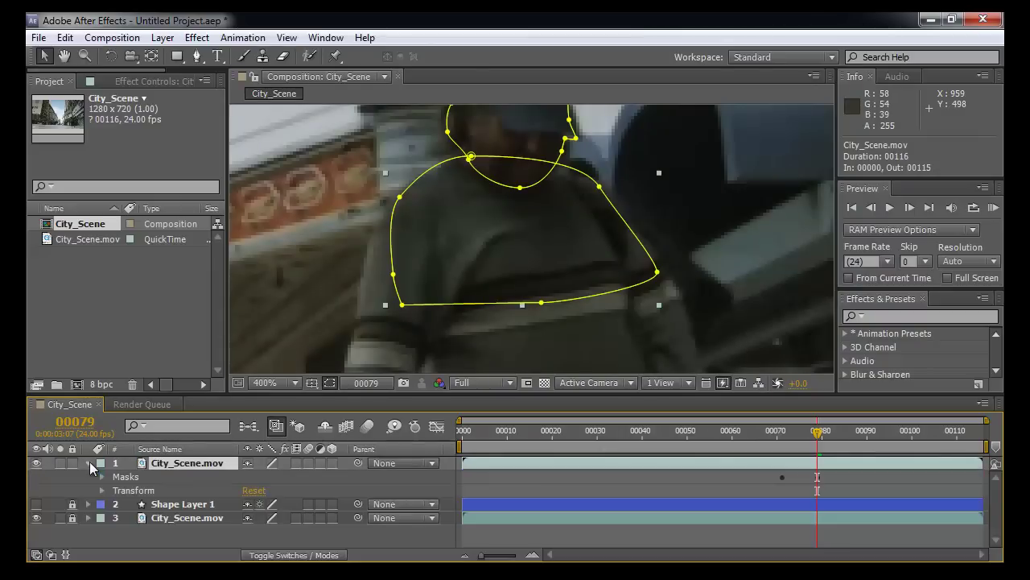
pyautogui.click(103, 476)
pyautogui.click(153, 504)
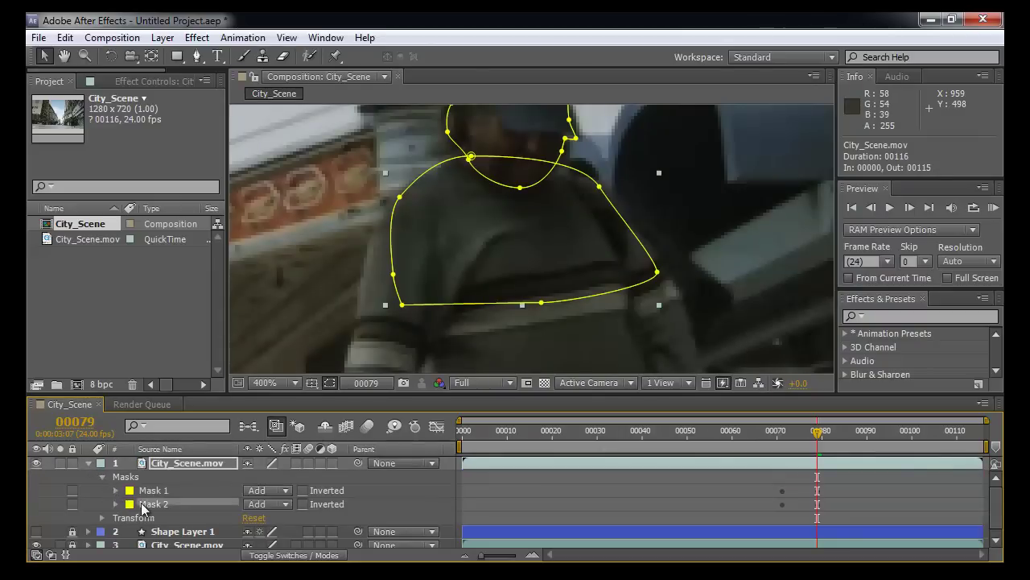
# Step: Try to move Mask 2's bottom-middle vertex, retry it with Mask 1's Mask Path selected, and undo each move
pyautogui.moveTo(540, 302); pyautogui.dragTo(543, 317)
pyautogui.hotkey('ctrl', 'z')
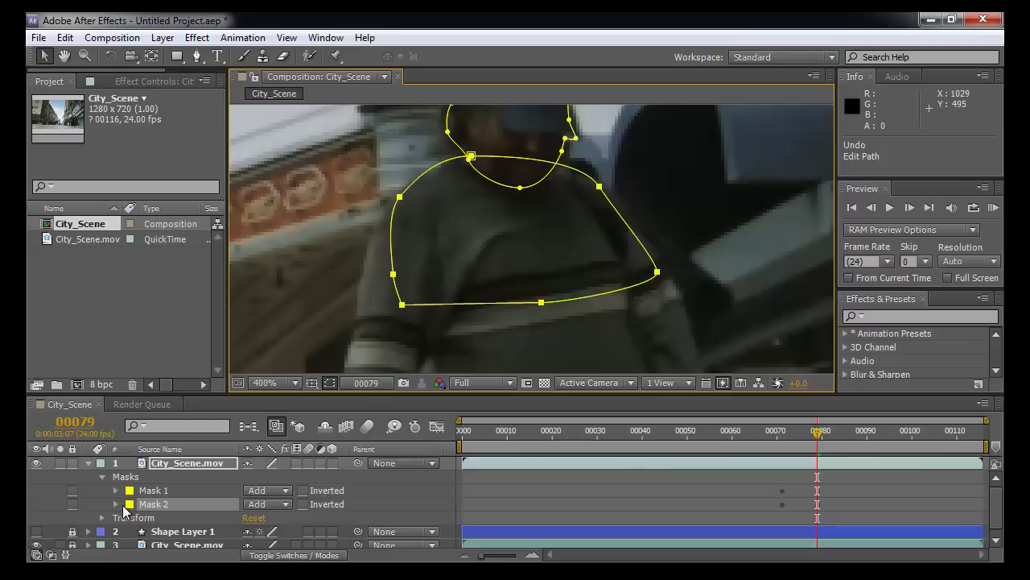
pyautogui.click(123, 506)
pyautogui.click(117, 490)
pyautogui.click(161, 500)
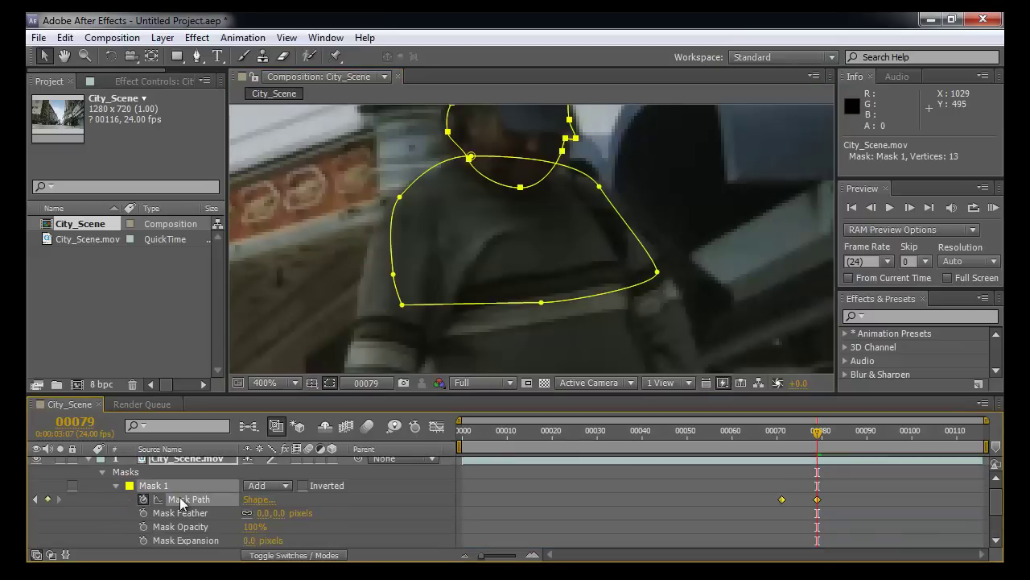
pyautogui.moveTo(543, 301); pyautogui.dragTo(544, 317)
pyautogui.hotkey('ctrl', 'z')
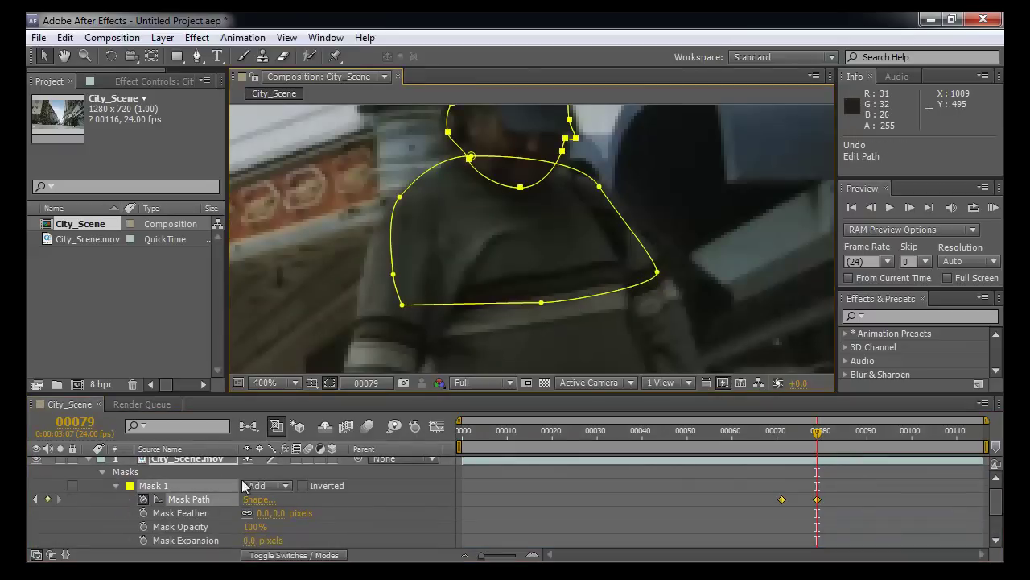
# Step: Move Mask 2's bottom-middle vertex slightly down and its lower-left vertex out to the edge of the man's sleeve at frame 79
pyautogui.click(201, 501)
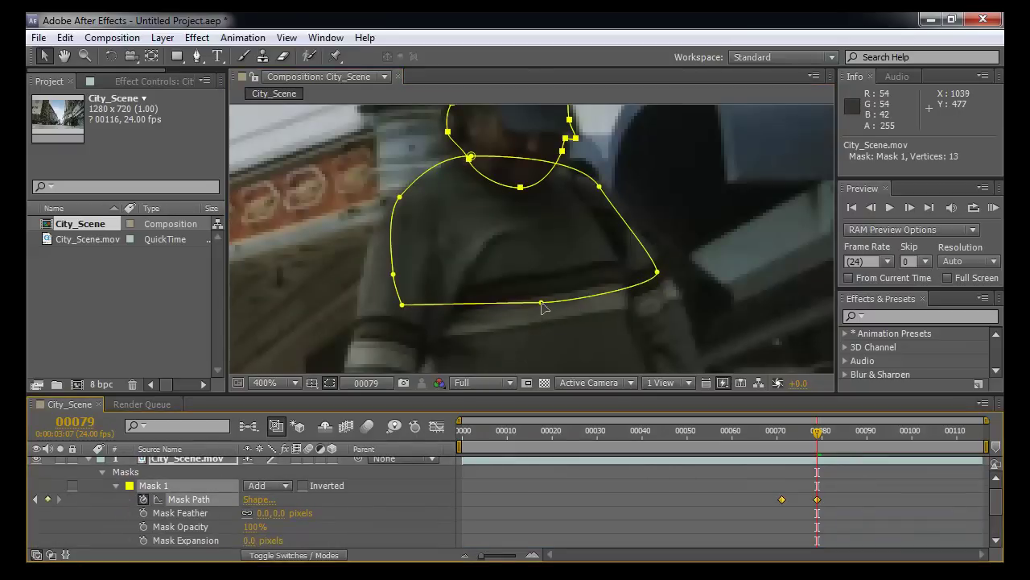
pyautogui.moveTo(541, 302); pyautogui.dragTo(540, 326)
pyautogui.moveTo(478, 299); pyautogui.dragTo(510, 320)
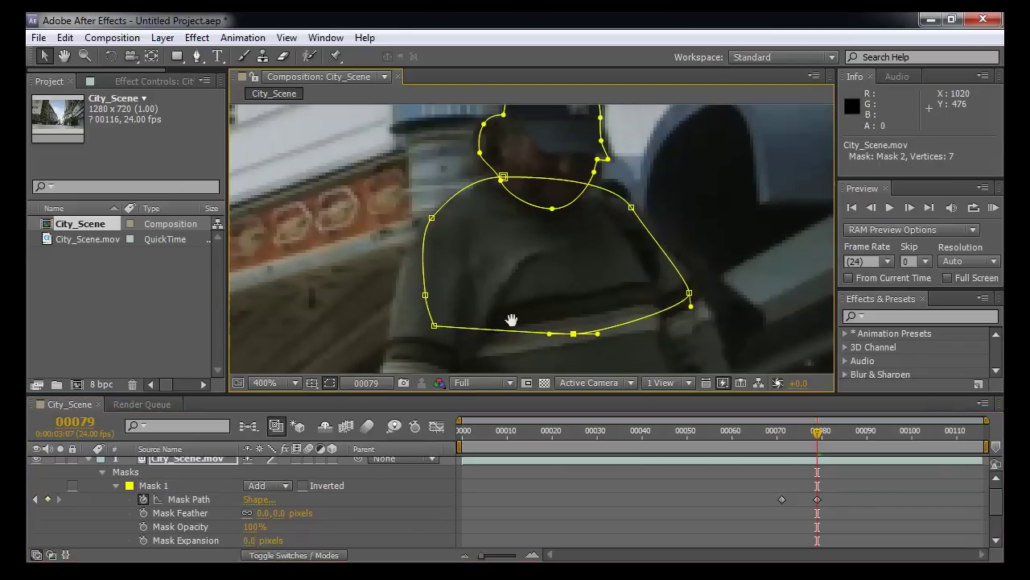
pyautogui.moveTo(434, 326); pyautogui.dragTo(392, 334)
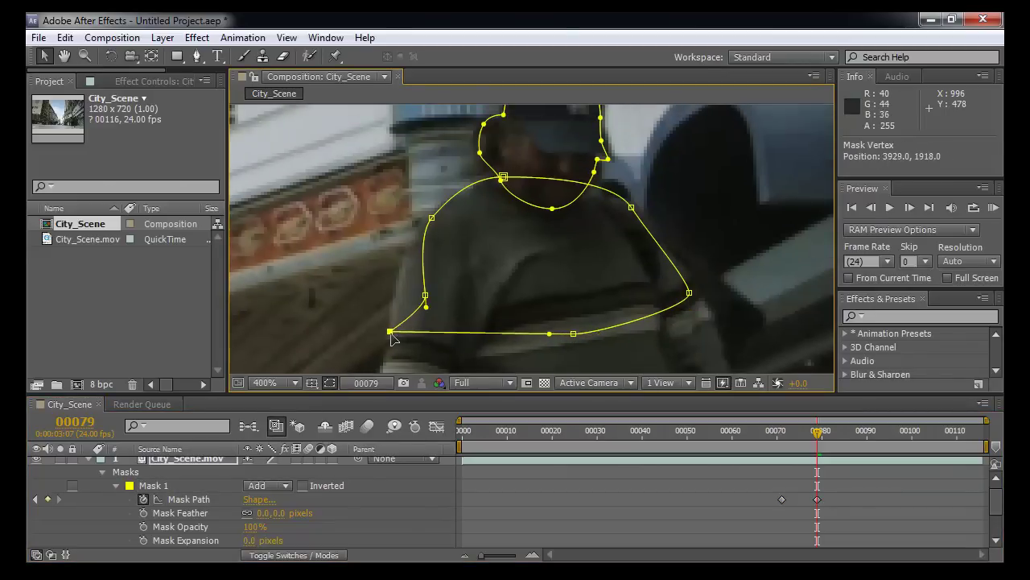
# Step: Check the Mask Path properties of Mask 1 and Mask 2 for keyframes at frame 79
pyautogui.click(177, 497)
pyautogui.scroll(-3, 183, 479)
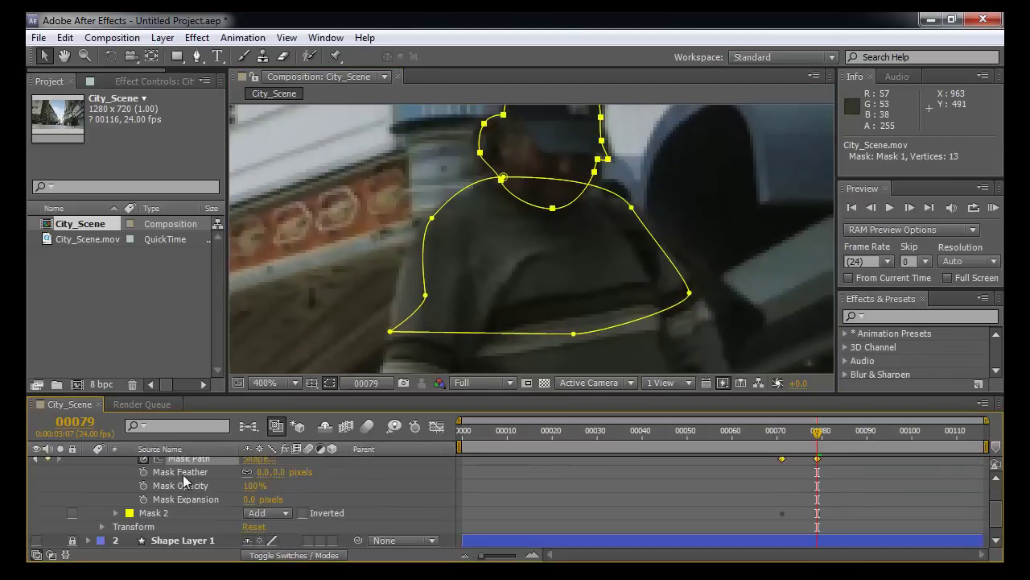
pyautogui.click(119, 512)
pyautogui.click(117, 513)
pyautogui.scroll(-2, 122, 510)
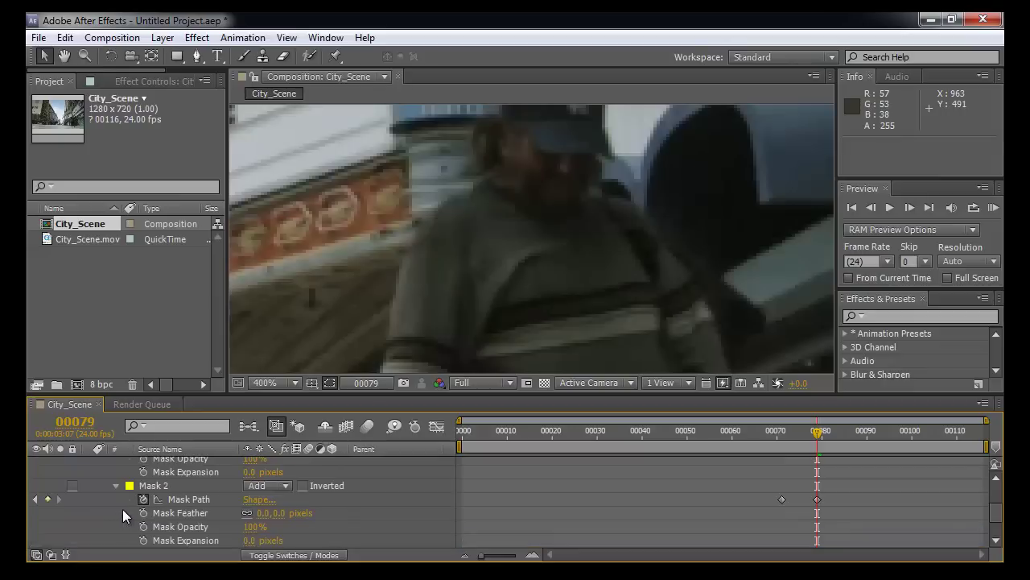
pyautogui.click(189, 500)
pyautogui.click(188, 499)
pyautogui.scroll(5, 188, 499)
pyautogui.click(188, 503)
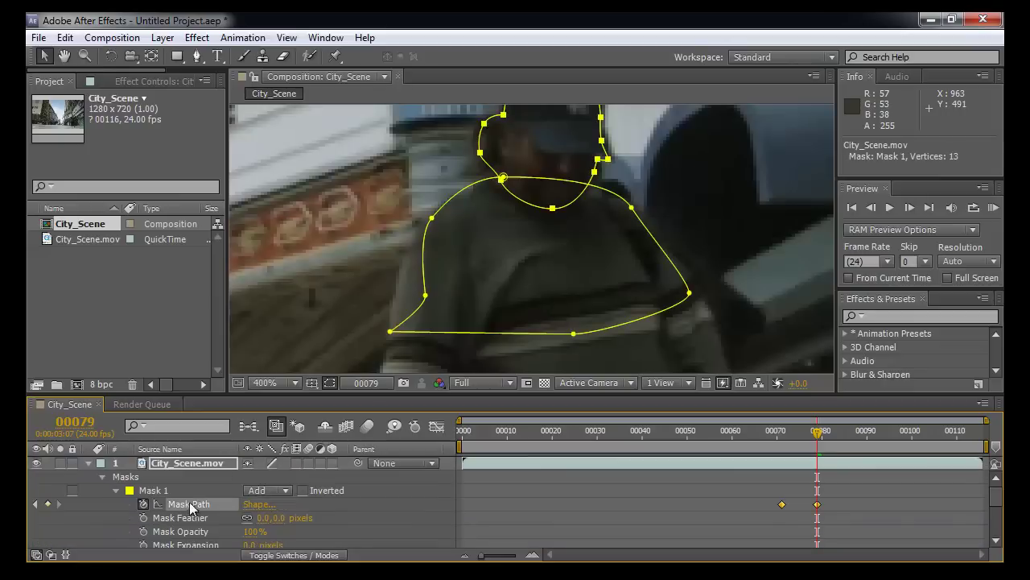
# Step: Fit Mask 2's left-arm, shoulder and lower-right vertices to the man's torso outline at frame 79
pyautogui.moveTo(426, 295); pyautogui.dragTo(396, 282)
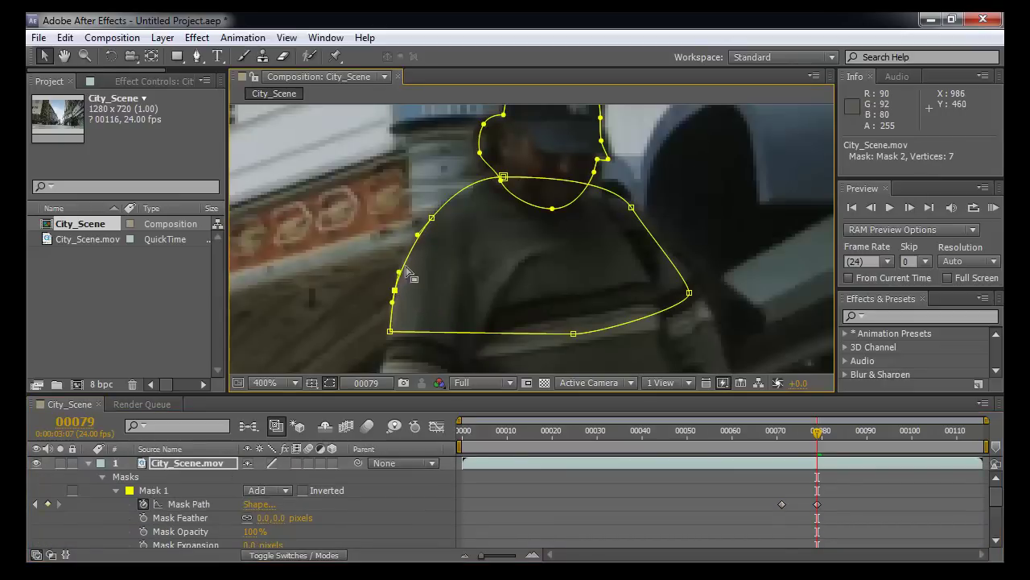
pyautogui.moveTo(431, 218); pyautogui.dragTo(429, 217)
pyautogui.press('space')
pyautogui.moveTo(562, 225); pyautogui.dragTo(541, 233)
pyautogui.moveTo(610, 216); pyautogui.dragTo(631, 231)
pyautogui.press('space')
pyautogui.moveTo(660, 285)
pyautogui.mouseDown()
pyautogui.moveTo(654, 264)
pyautogui.moveTo(669, 280)
pyautogui.mouseUp()
# Step: Fit Mask 1's chin, left jaw and ear vertices to the man's head at frame 79
pyautogui.press('space')
pyautogui.moveTo(593, 266); pyautogui.dragTo(570, 358)
pyautogui.scroll(1, 527, 284)
pyautogui.press('space')
pyautogui.moveTo(503, 337)
pyautogui.mouseDown()
pyautogui.moveTo(538, 307)
pyautogui.moveTo(507, 337)
pyautogui.mouseUp()
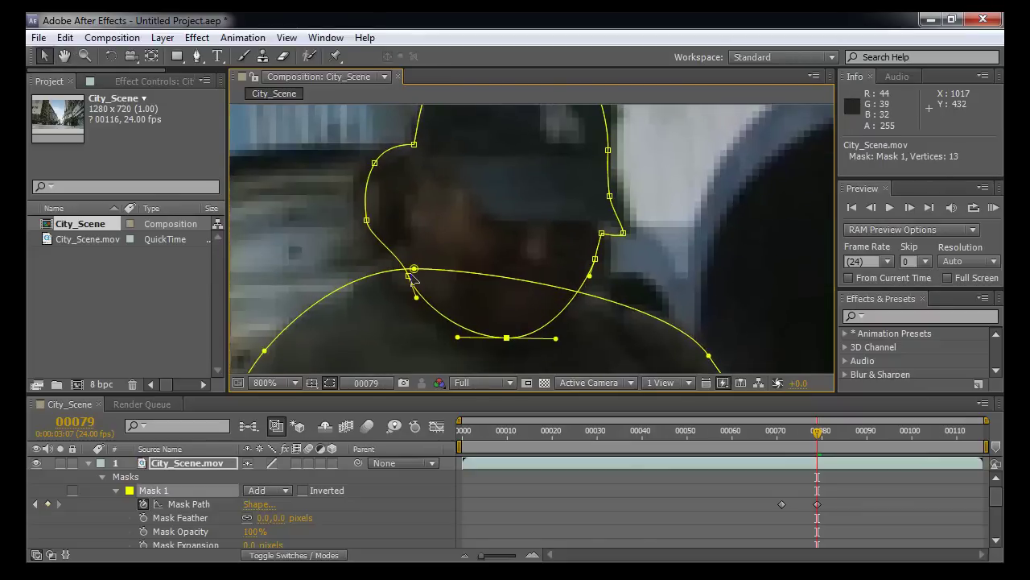
pyautogui.moveTo(410, 277); pyautogui.dragTo(398, 282)
pyautogui.moveTo(367, 224); pyautogui.dragTo(362, 228)
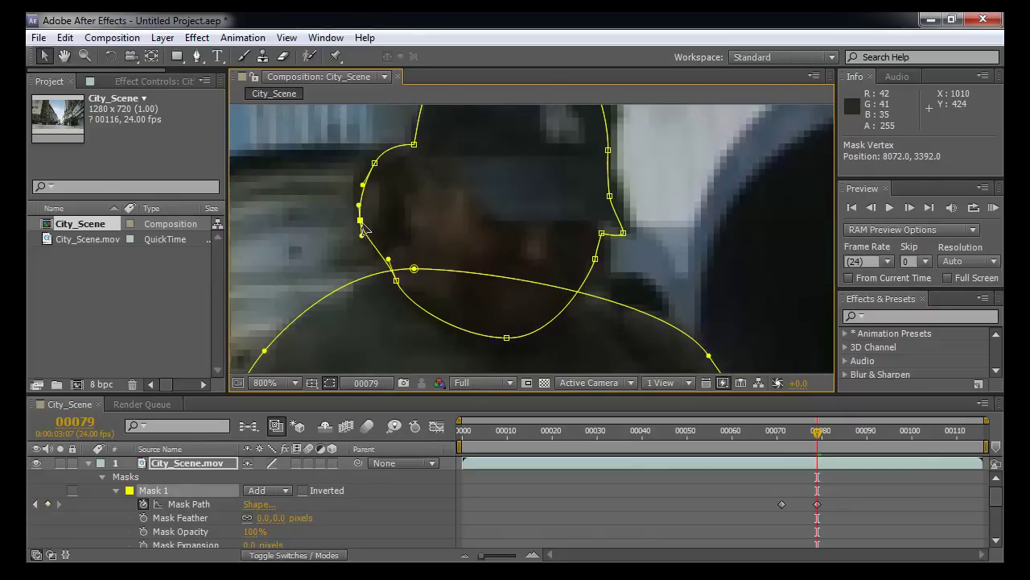
pyautogui.moveTo(375, 163); pyautogui.dragTo(412, 197)
# Step: Fit Mask 1's brim, side and crown vertices to the outline of the man's cap at frame 79
pyautogui.press('space')
pyautogui.moveTo(607, 285); pyautogui.dragTo(594, 191)
pyautogui.click(633, 277)
pyautogui.press('space')
pyautogui.press('space')
pyautogui.moveTo(519, 159); pyautogui.dragTo(527, 164)
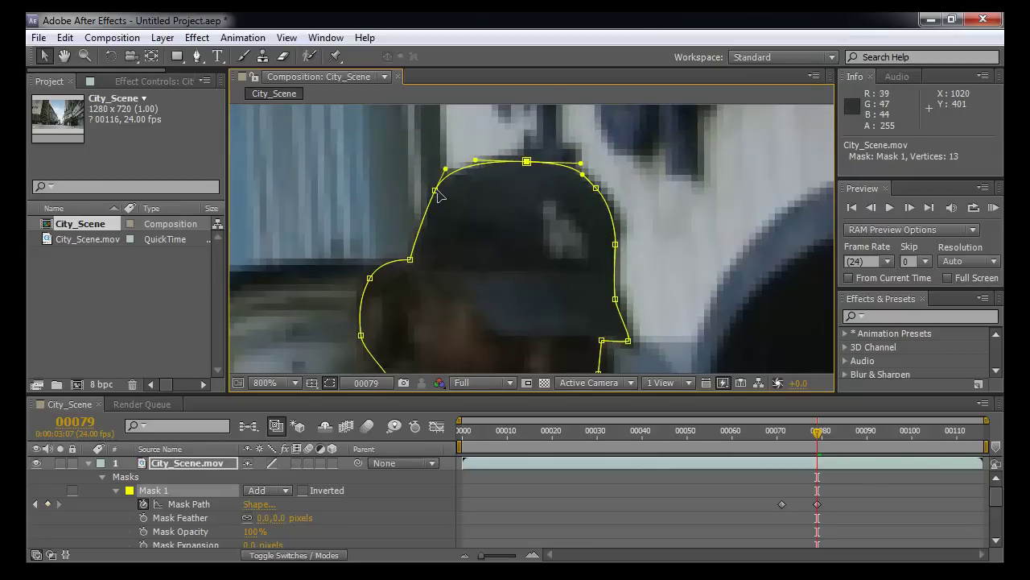
pyautogui.moveTo(435, 191); pyautogui.dragTo(436, 199)
pyautogui.scroll(-1, 512, 278)
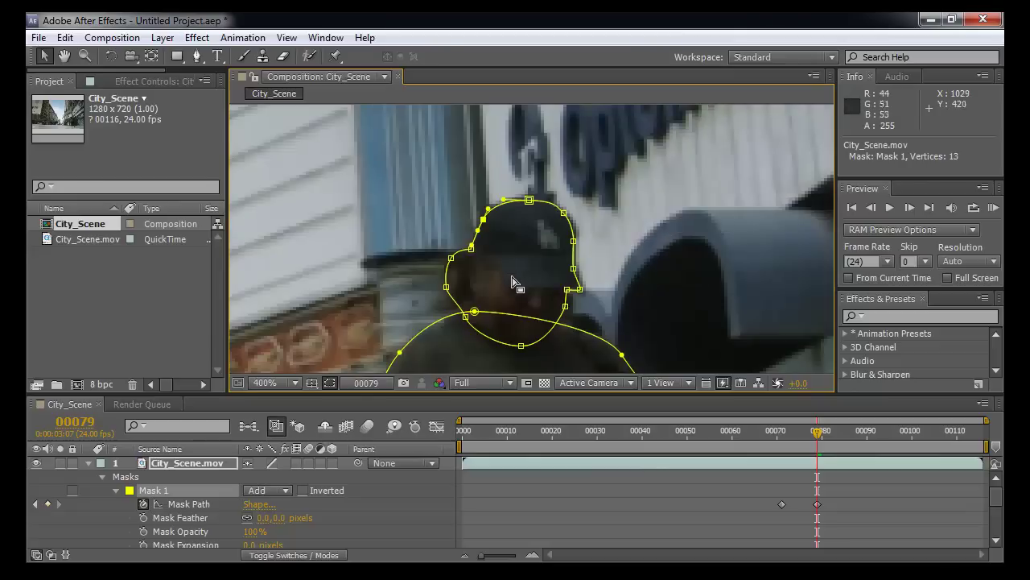
# Step: Go to frame 90 and free-transform Mask 2 onto the man's torso, shifting it about 28 px right and 17.5 px up
pyautogui.press('space')
pyautogui.moveTo(524, 303); pyautogui.dragTo(512, 184)
pyautogui.press('v')
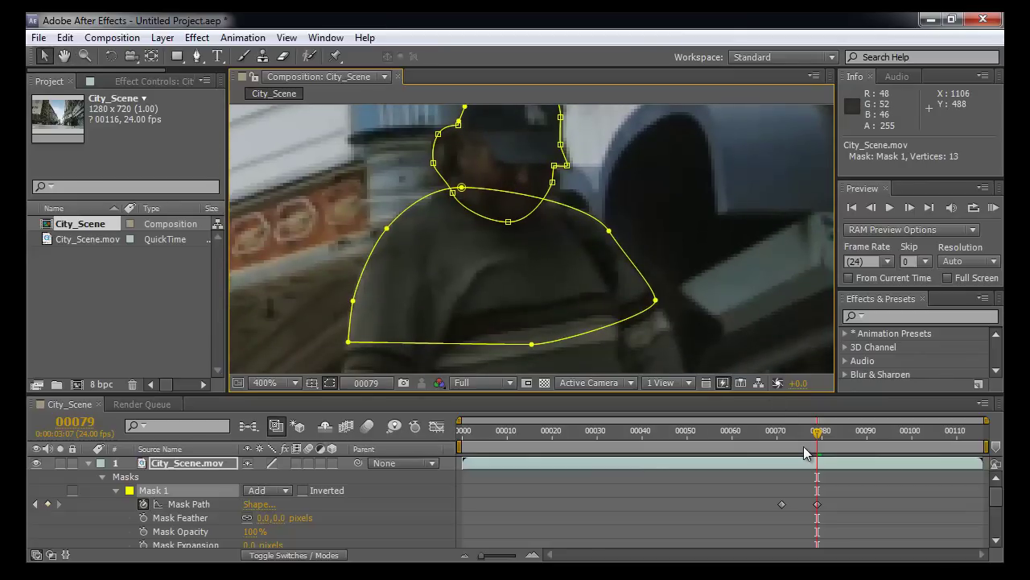
pyautogui.click(867, 432)
pyautogui.moveTo(666, 268); pyautogui.dragTo(658, 281)
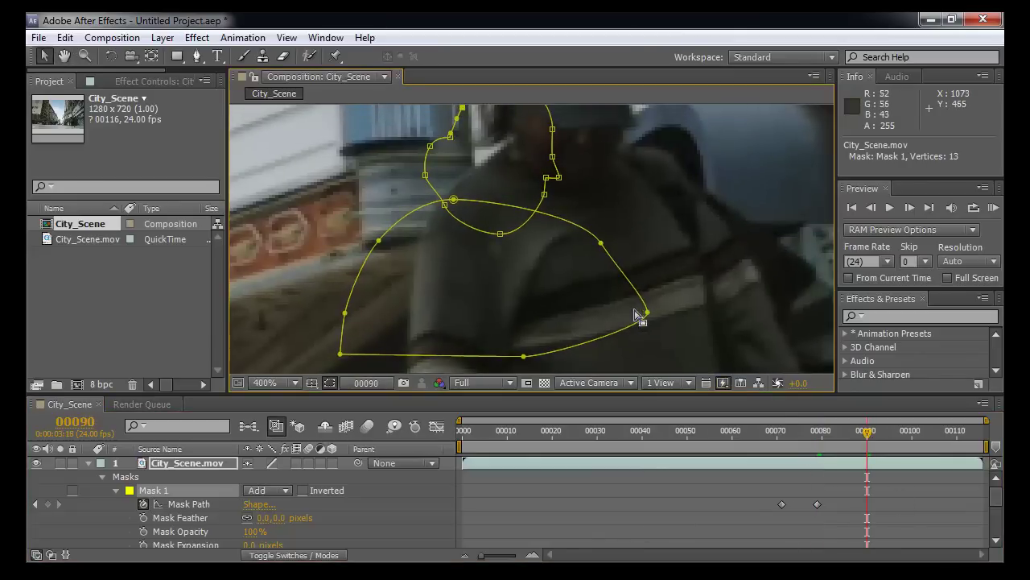
pyautogui.doubleClick(631, 332)
pyautogui.moveTo(632, 333); pyautogui.dragTo(713, 277)
pyautogui.moveTo(670, 229); pyautogui.dragTo(655, 292)
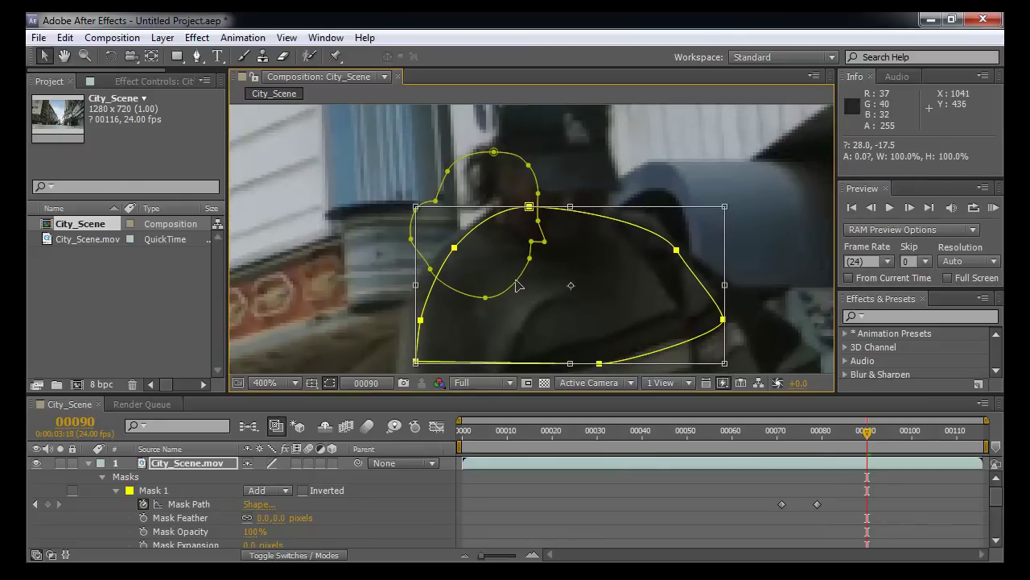
pyautogui.press('Return')
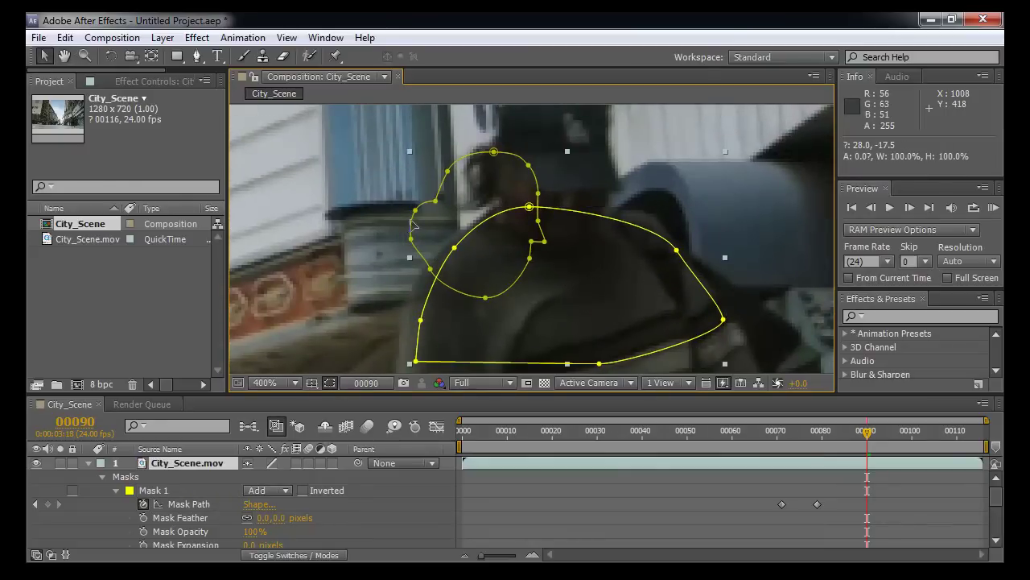
# Step: Select the whole of Mask 1 and move it right onto the man's head at frame 90
pyautogui.click(412, 225)
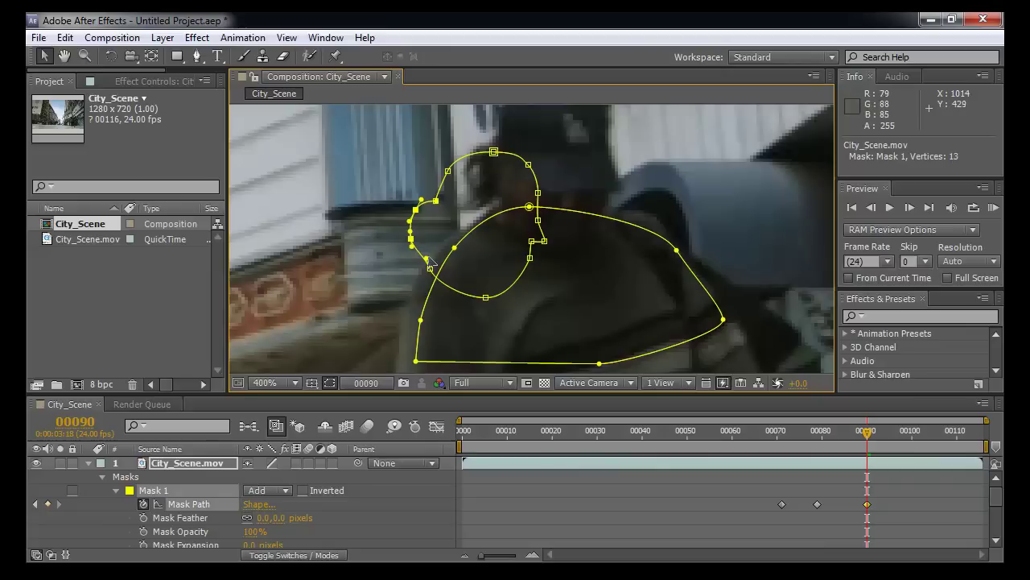
pyautogui.press('F2')
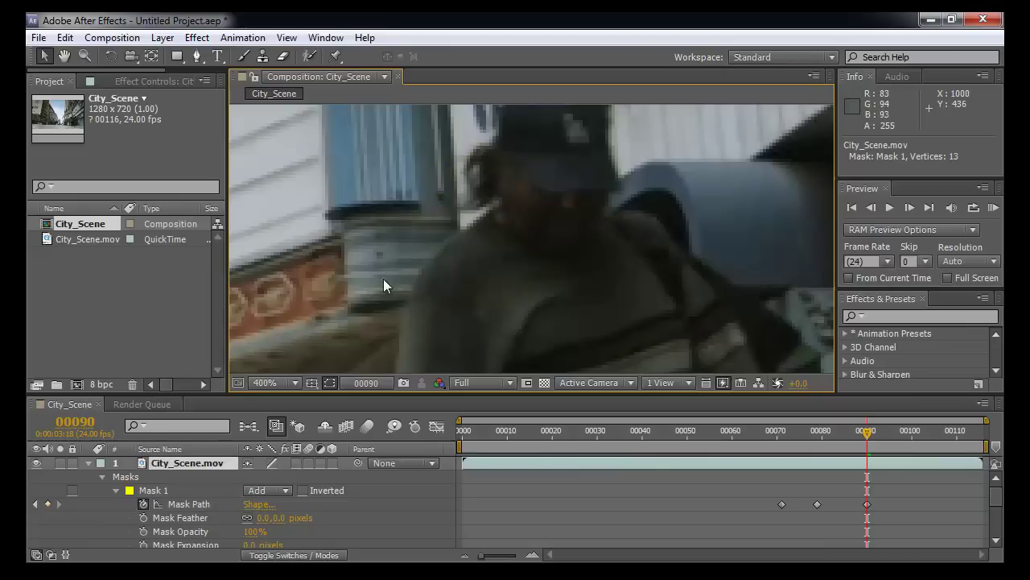
pyautogui.click(702, 461)
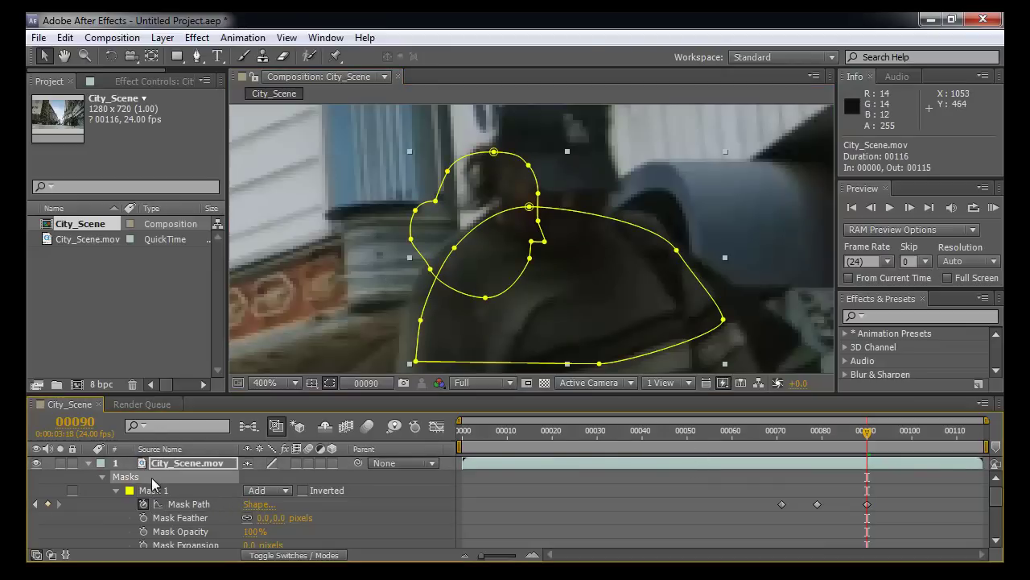
pyautogui.click(161, 489)
pyautogui.moveTo(420, 260); pyautogui.dragTo(501, 257)
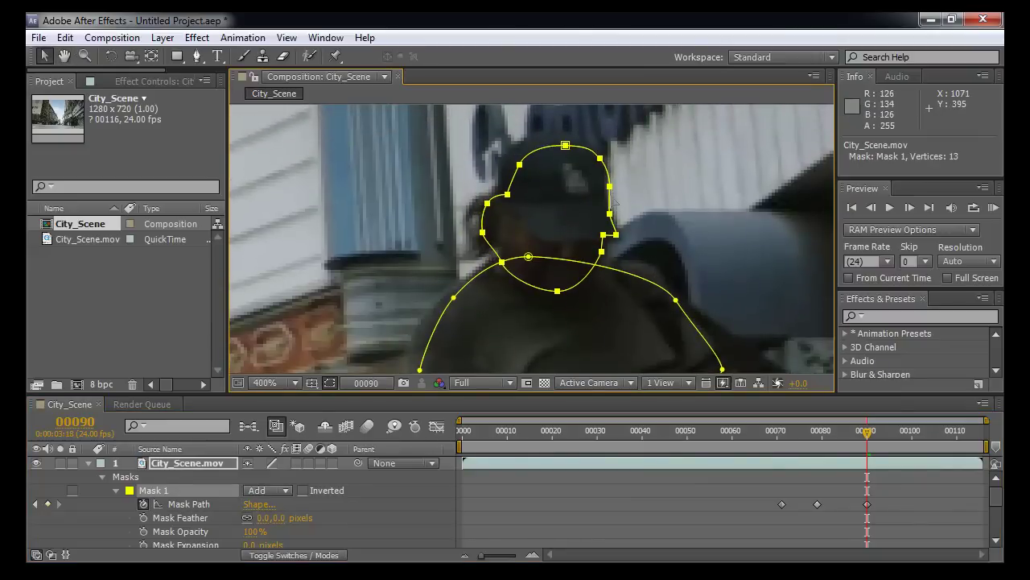
# Step: Free-transform Mask 1 at frame 90, rotating it about -5.5° and scaling it to about 110% width and 103% height
pyautogui.hotkey('ctrl', 't')
pyautogui.moveTo(629, 139); pyautogui.dragTo(627, 131)
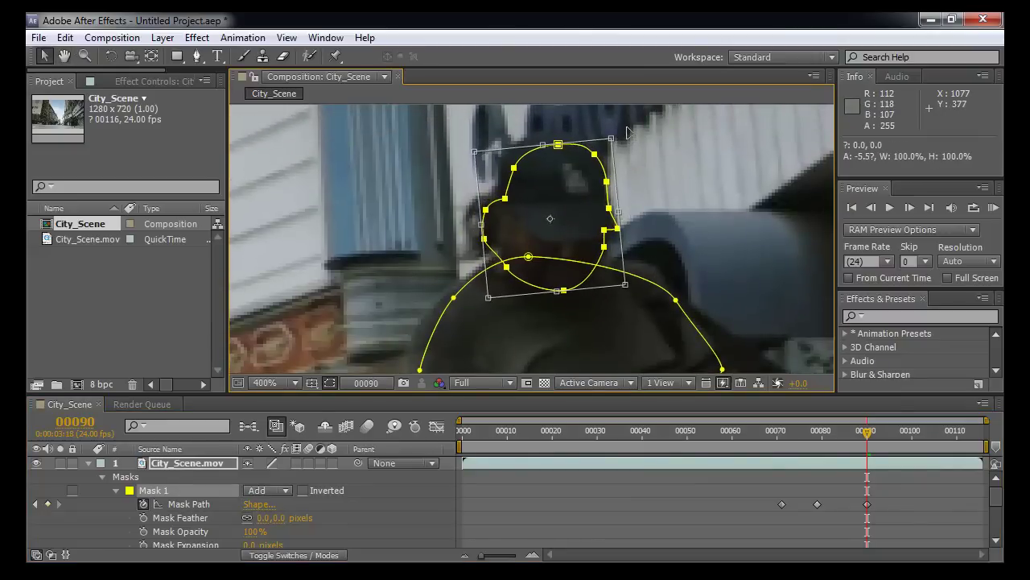
pyautogui.moveTo(608, 177); pyautogui.dragTo(616, 131)
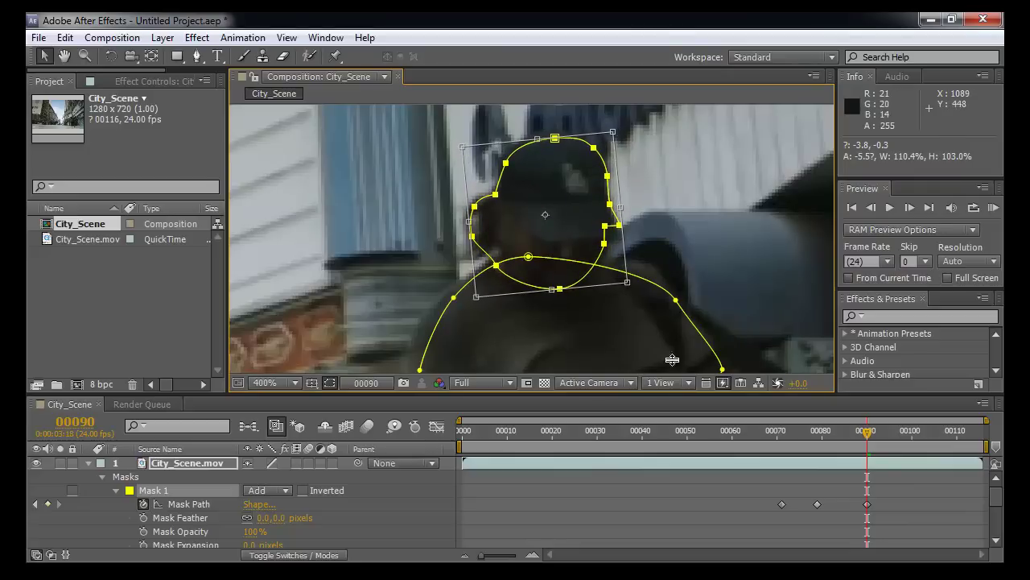
pyautogui.click(190, 505)
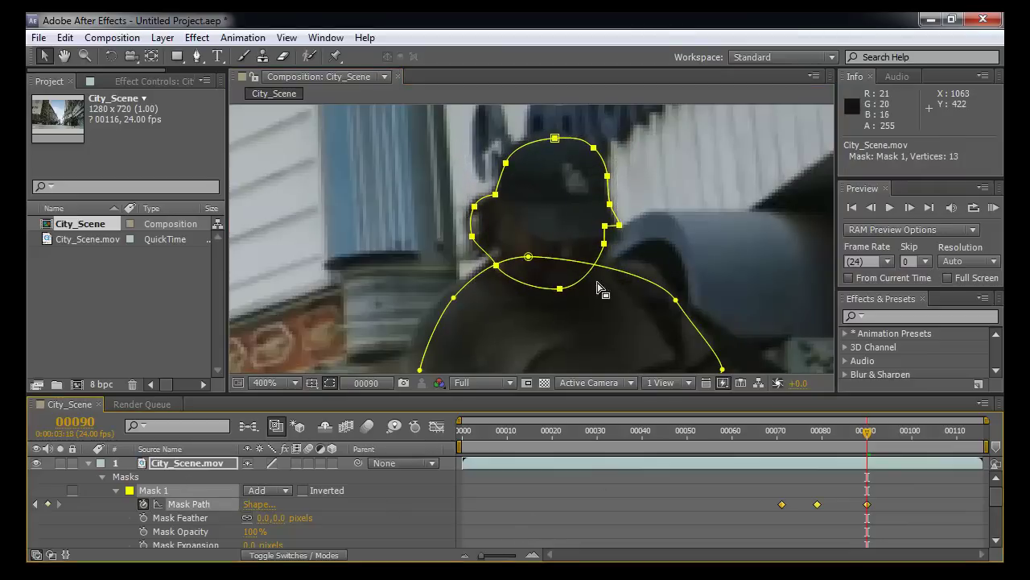
# Step: Refine Mask 1's ear and left jaw vertices at frame 90 and add a vertex between them with the Pen tool
pyautogui.click(682, 246)
pyautogui.press('.')
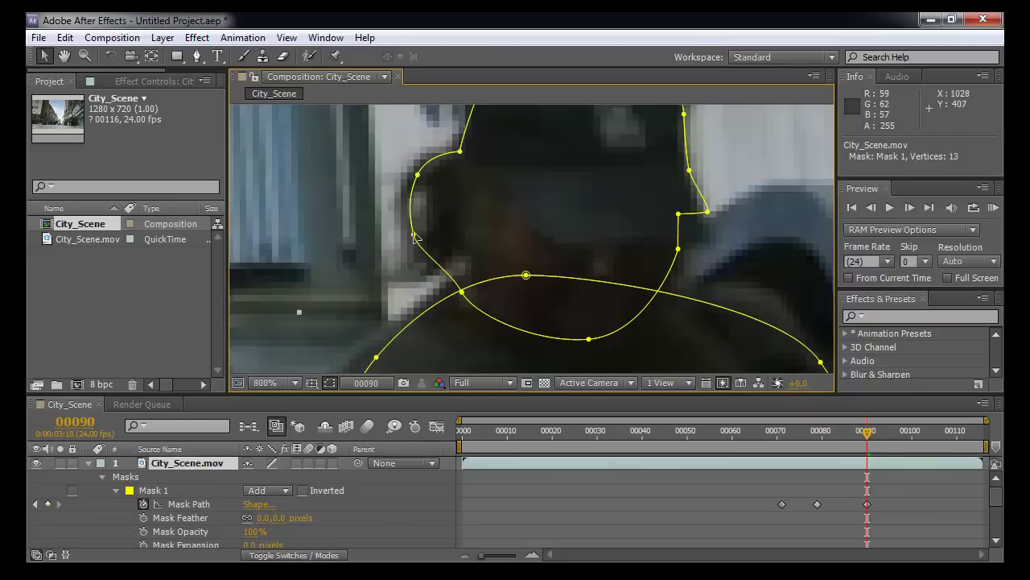
pyautogui.moveTo(414, 235)
pyautogui.mouseDown()
pyautogui.moveTo(424, 244)
pyautogui.moveTo(407, 247)
pyautogui.mouseUp()
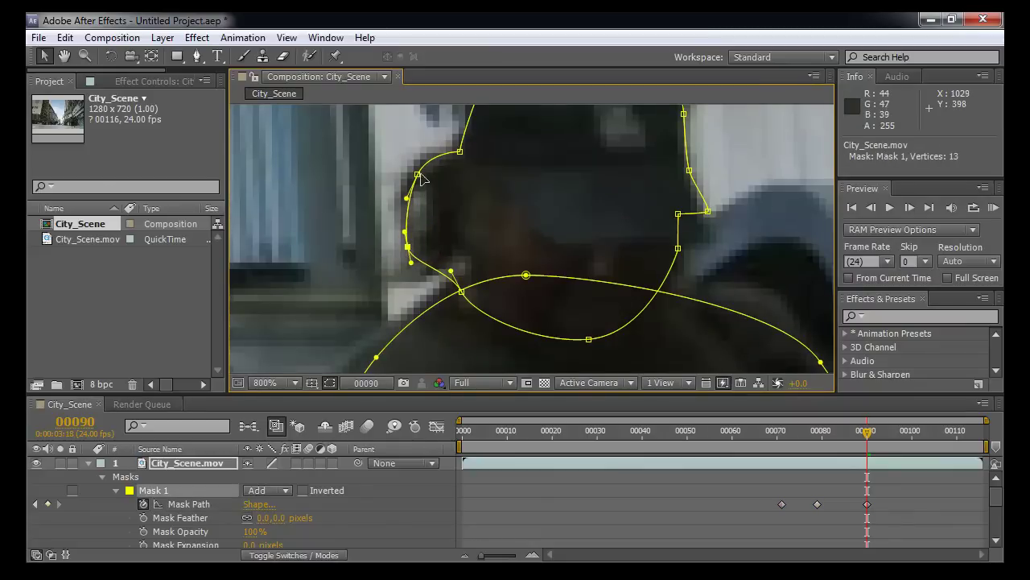
pyautogui.moveTo(418, 175); pyautogui.dragTo(413, 173)
pyautogui.moveTo(461, 293)
pyautogui.mouseDown()
pyautogui.moveTo(456, 270)
pyautogui.moveTo(459, 298)
pyautogui.mouseUp()
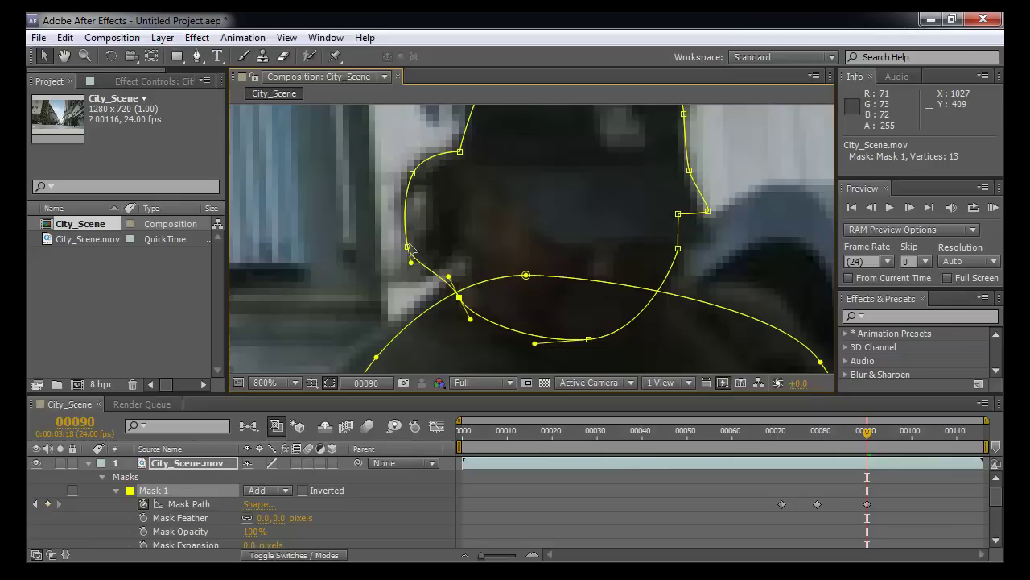
pyautogui.moveTo(408, 247); pyautogui.dragTo(410, 251)
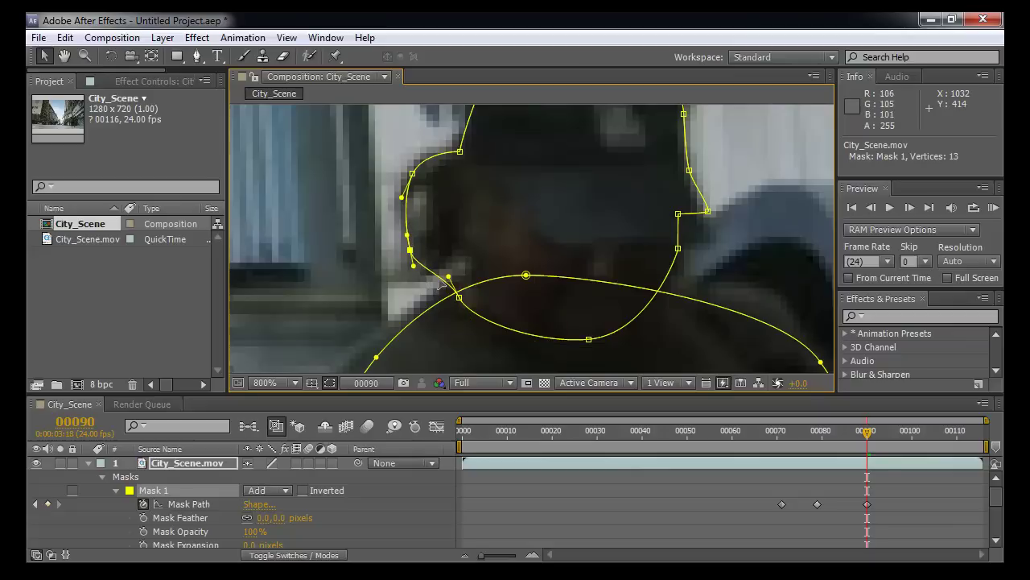
pyautogui.click(198, 57)
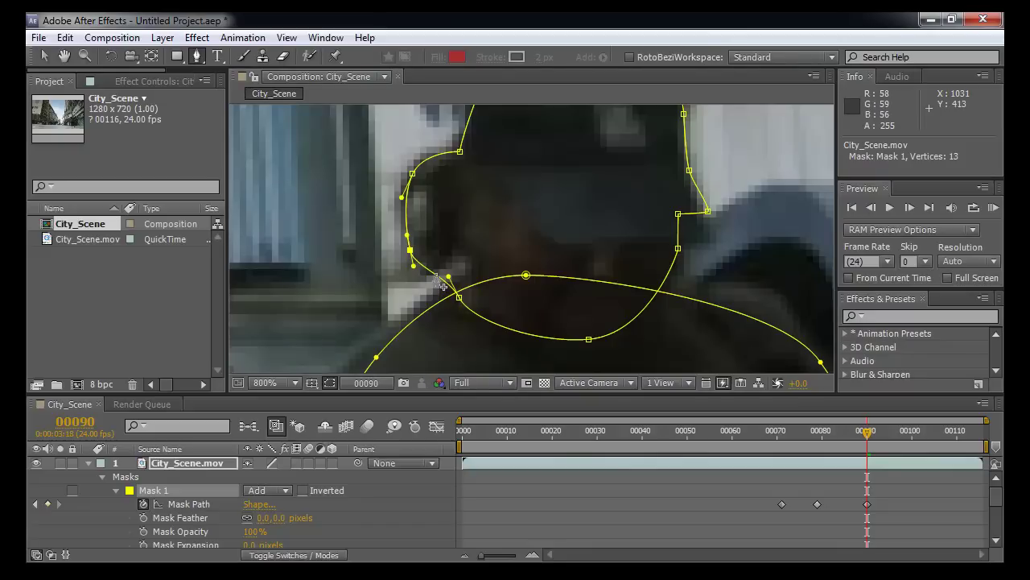
pyautogui.click(436, 276)
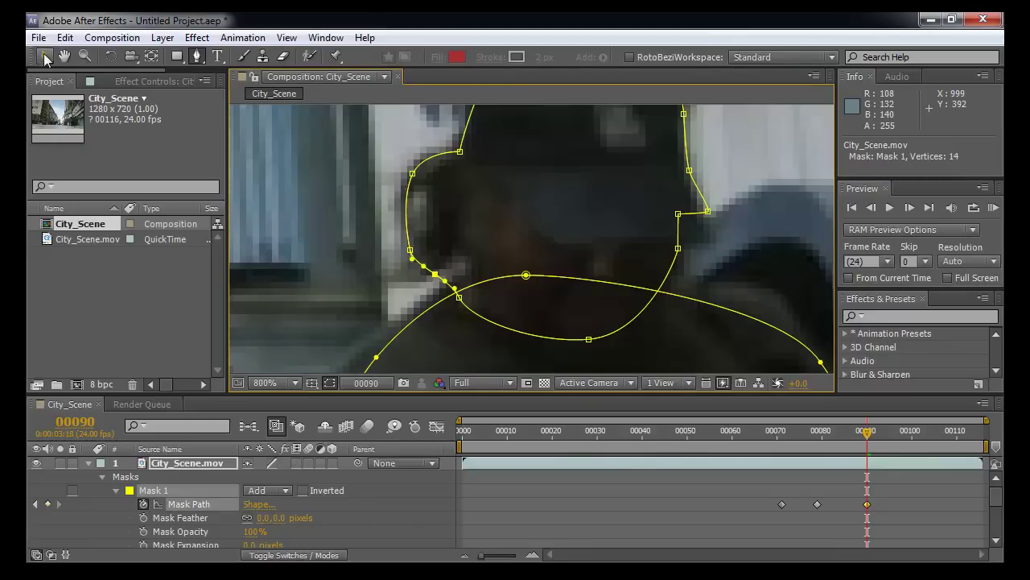
# Step: Reshape Mask 1's left jaw at frame 90 and lower its chin and cap brim vertices on the other side of the head
pyautogui.click(45, 58)
pyautogui.moveTo(434, 275); pyautogui.dragTo(476, 259)
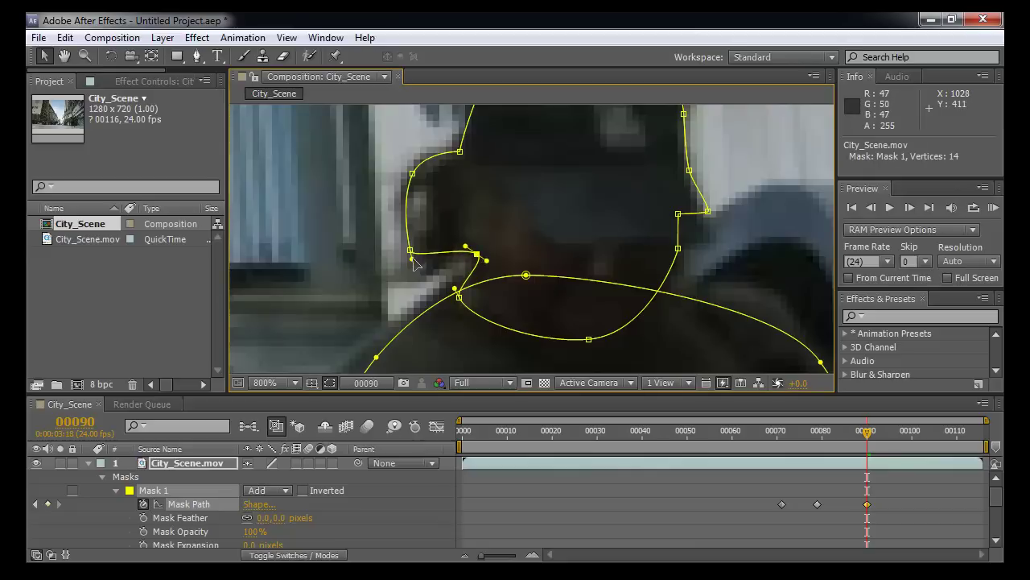
pyautogui.moveTo(415, 271); pyautogui.dragTo(454, 292)
pyautogui.moveTo(679, 248); pyautogui.dragTo(678, 278)
pyautogui.moveTo(678, 214); pyautogui.dragTo(680, 244)
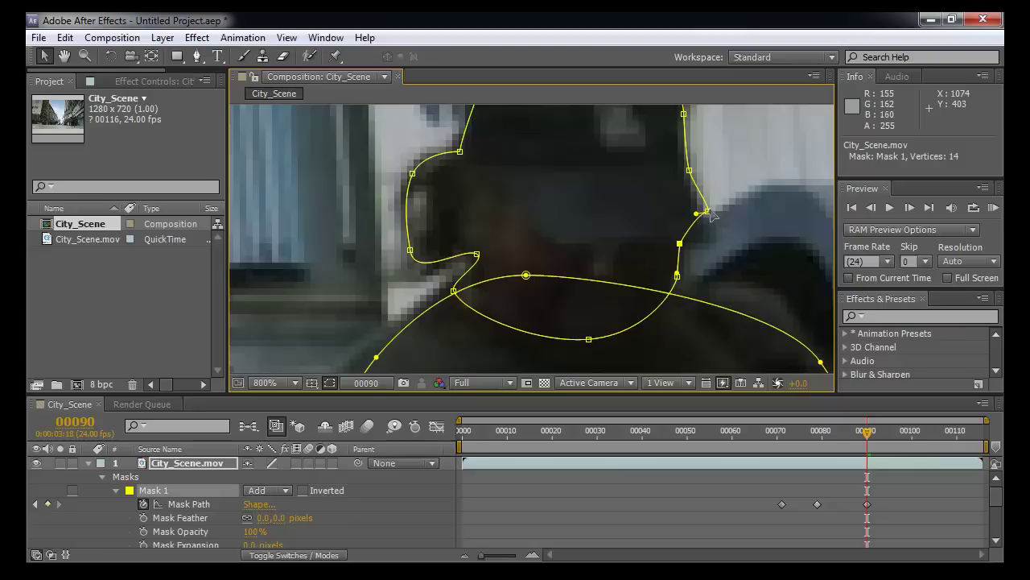
pyautogui.moveTo(709, 211); pyautogui.dragTo(717, 241)
pyautogui.hotkey('ctrl', 'z')
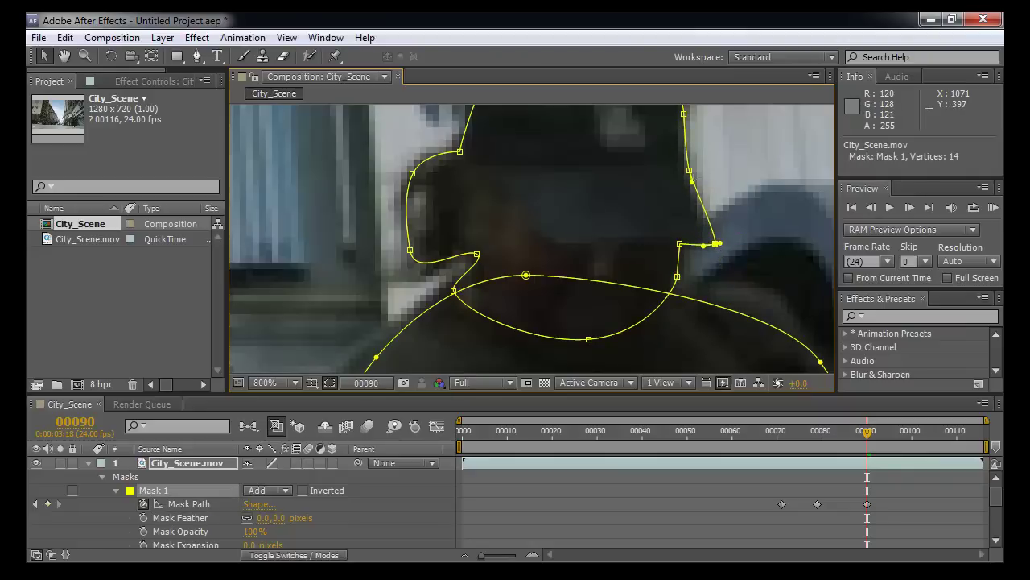
# Step: Fit Mask 1's upper vertices to both sides and the crown of the man's cap at frame 90
pyautogui.moveTo(689, 170); pyautogui.dragTo(696, 216)
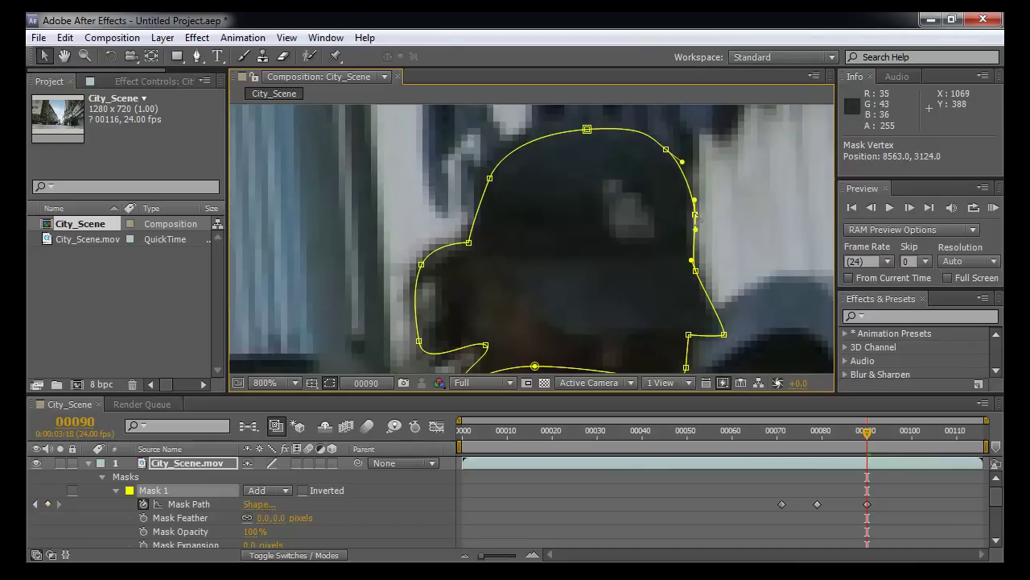
pyautogui.click(469, 242)
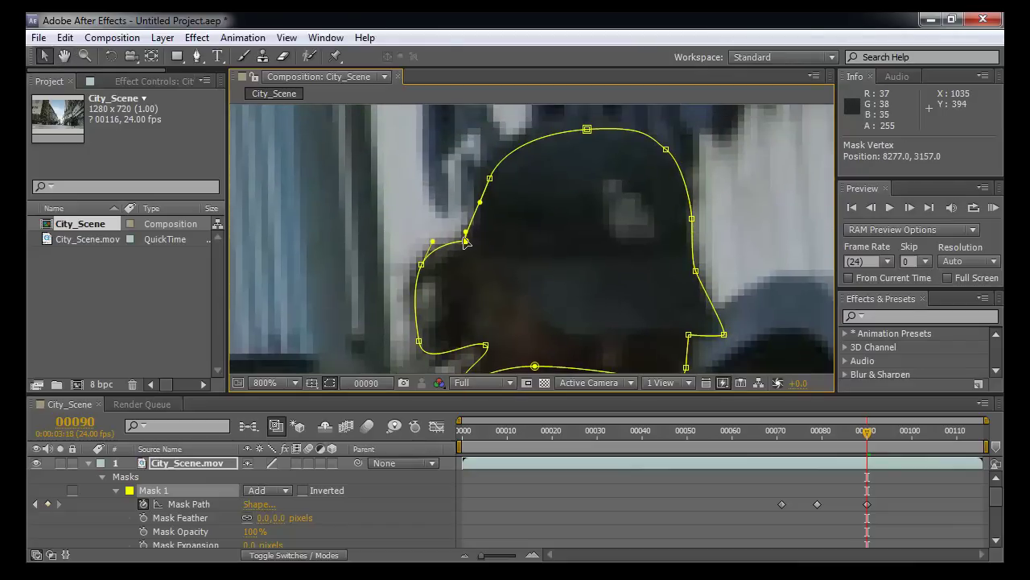
pyautogui.moveTo(490, 179); pyautogui.dragTo(482, 179)
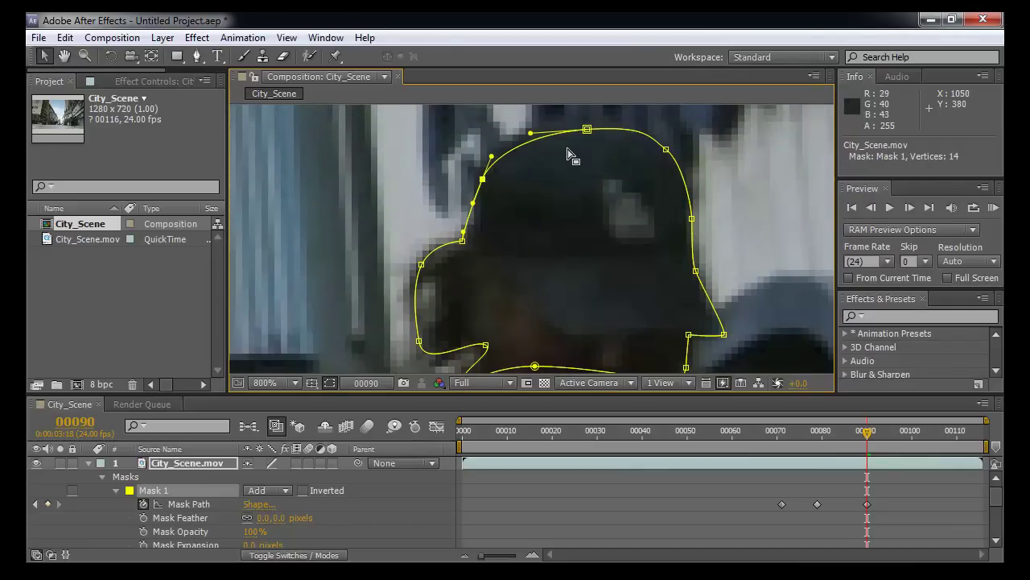
# Step: Refine Mask 2 at frame 90 by moving its left shoulder, arm and lower-left corner vertices outward to the jacket edge
pyautogui.press('space')
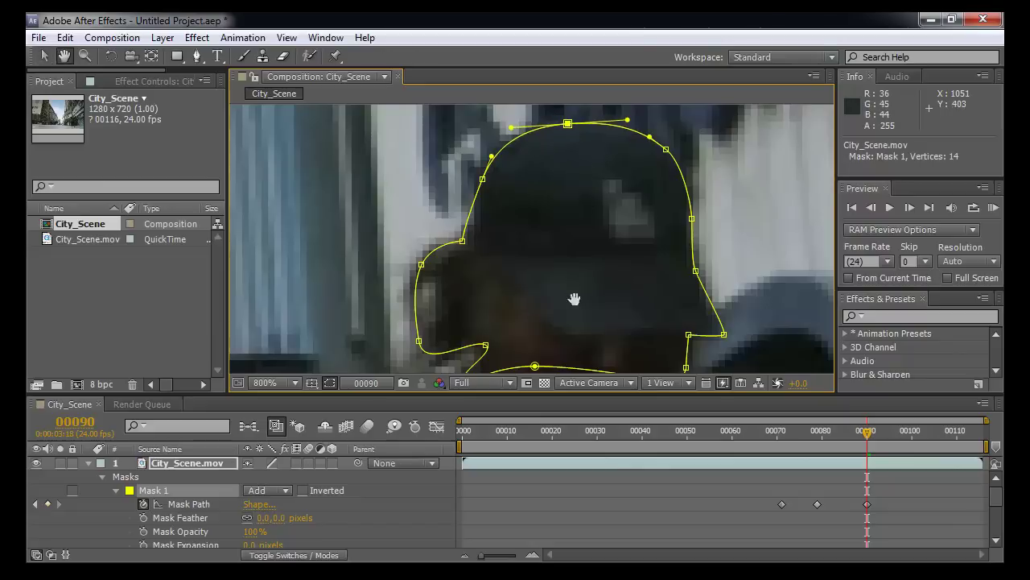
pyautogui.moveTo(565, 364); pyautogui.dragTo(554, 191)
pyautogui.press('space')
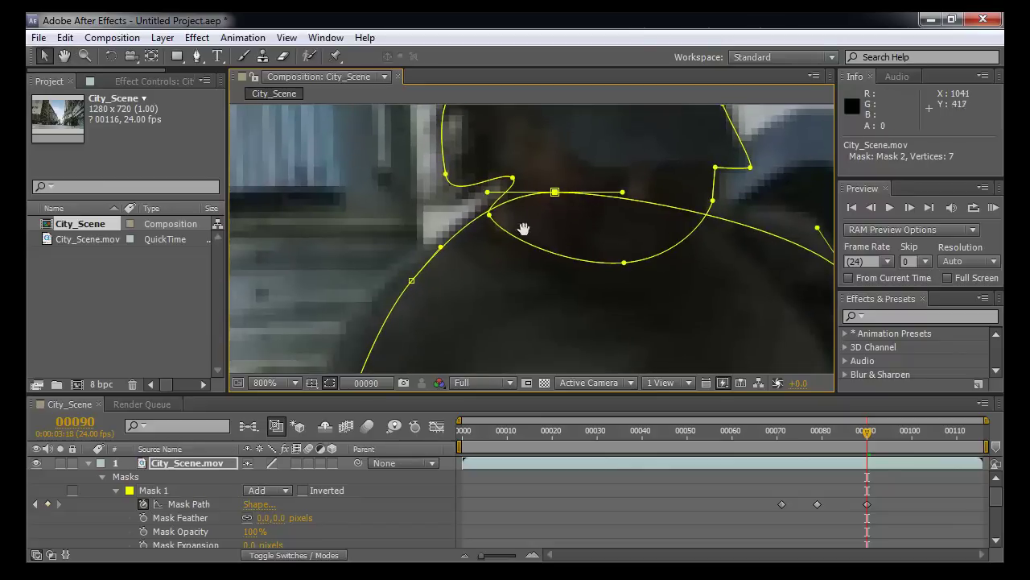
pyautogui.moveTo(521, 228); pyautogui.dragTo(585, 179)
pyautogui.moveTo(475, 233); pyautogui.dragTo(456, 230)
pyautogui.press('space')
pyautogui.moveTo(479, 291); pyautogui.dragTo(541, 174)
pyautogui.moveTo(467, 257); pyautogui.dragTo(446, 249)
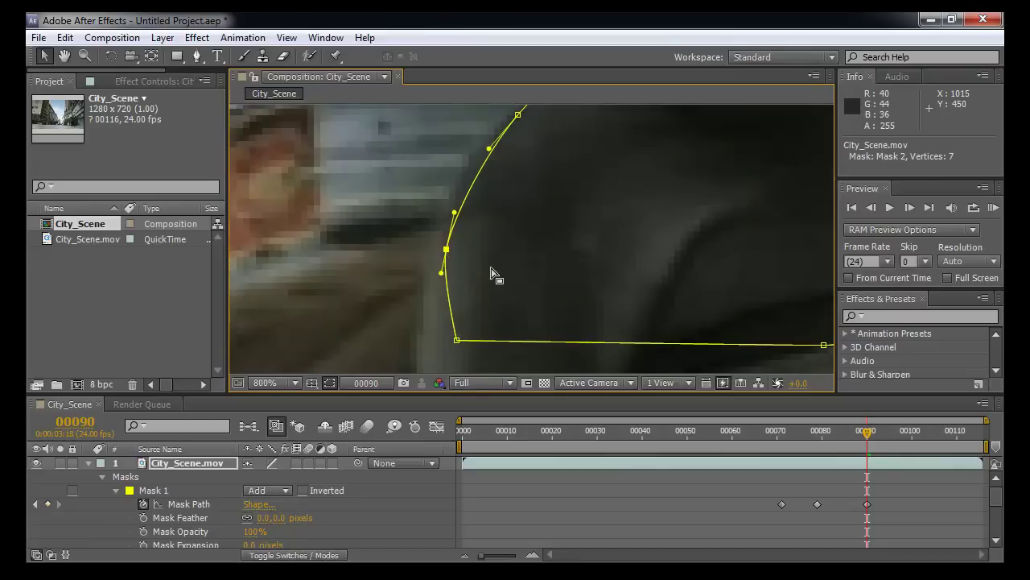
pyautogui.moveTo(456, 343); pyautogui.dragTo(425, 346)
pyautogui.moveTo(447, 248); pyautogui.dragTo(438, 248)
# Step: Adjust Mask 2's right arm and shoulder vertices at frame 90 and lengthen the collar vertex's curve handle toward that shoulder
pyautogui.scroll(-1, 584, 274)
pyautogui.press('space')
pyautogui.moveTo(659, 272); pyautogui.dragTo(488, 306)
pyautogui.scroll(1, 633, 304)
pyautogui.press('space')
pyautogui.moveTo(648, 296); pyautogui.dragTo(593, 300)
pyautogui.moveTo(694, 335); pyautogui.dragTo(712, 332)
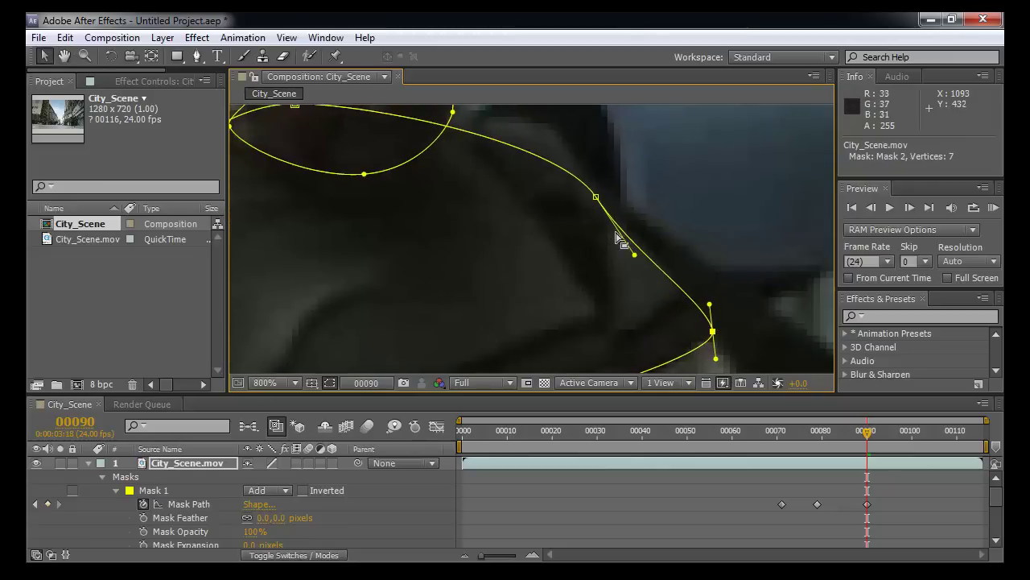
pyautogui.moveTo(595, 196); pyautogui.dragTo(581, 178)
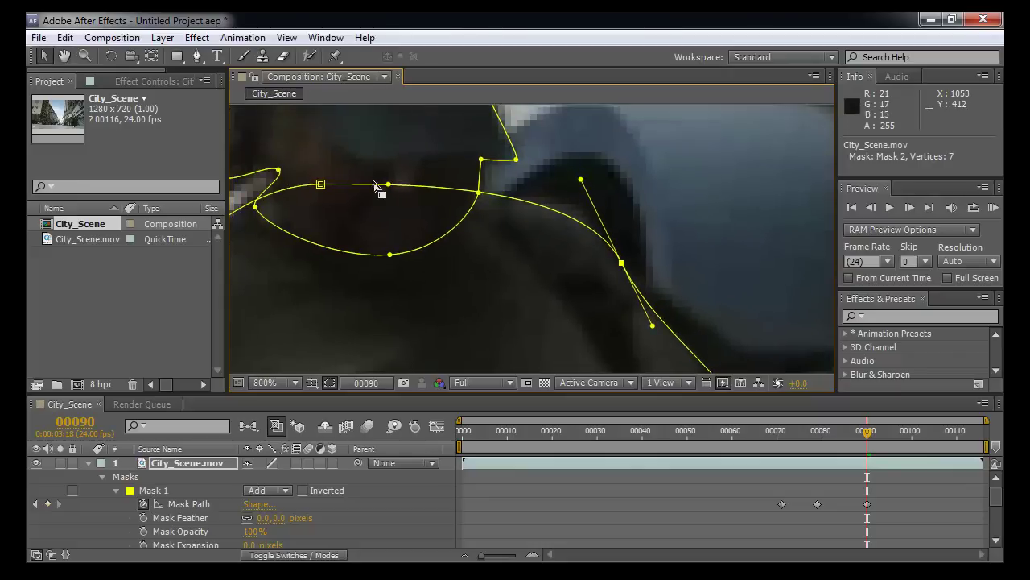
pyautogui.moveTo(391, 184); pyautogui.dragTo(456, 194)
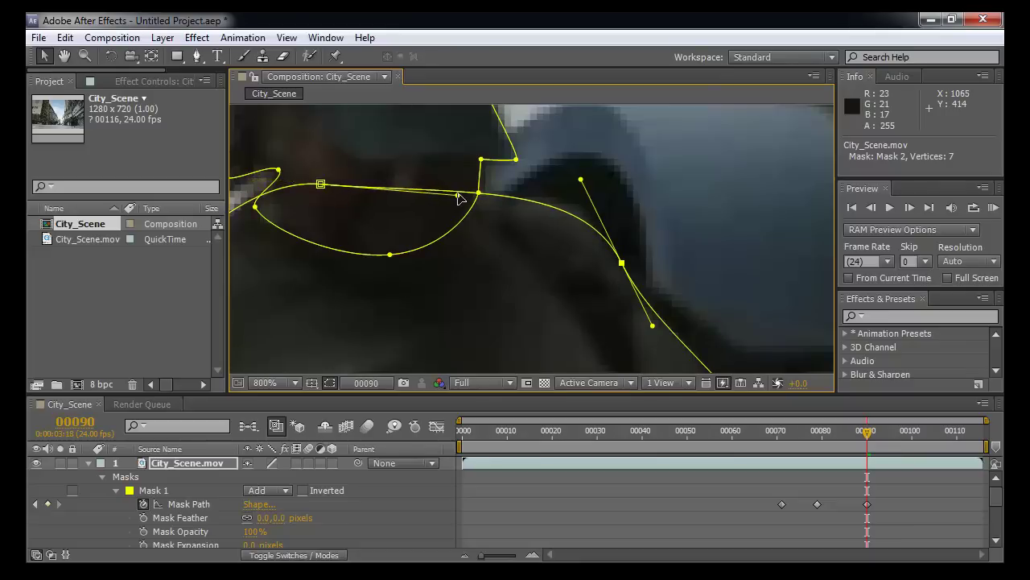
# Step: Add a vertex on Mask 1's left edge beside the ear with the Pen tool and pull it inward, adjusting the neighbouring curves
pyautogui.press(',')
pyautogui.press('.')
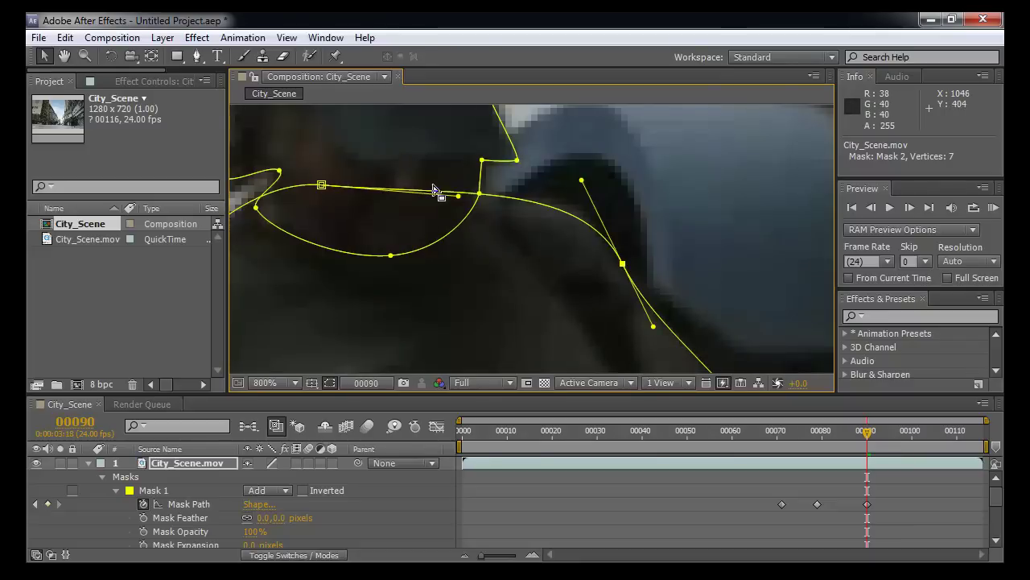
pyautogui.moveTo(432, 191); pyautogui.dragTo(697, 322)
pyautogui.moveTo(481, 240); pyautogui.dragTo(484, 239)
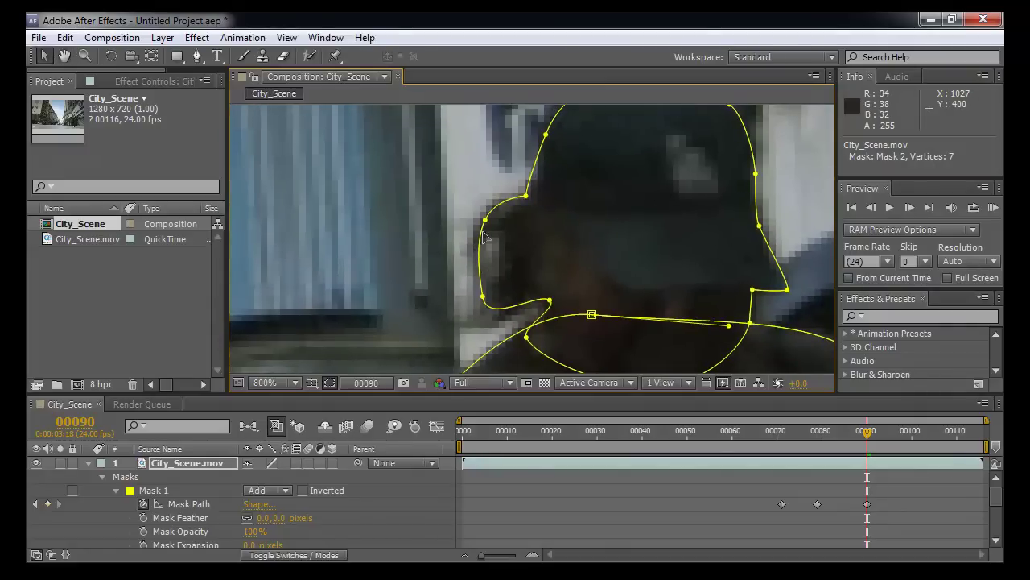
pyautogui.click(196, 56)
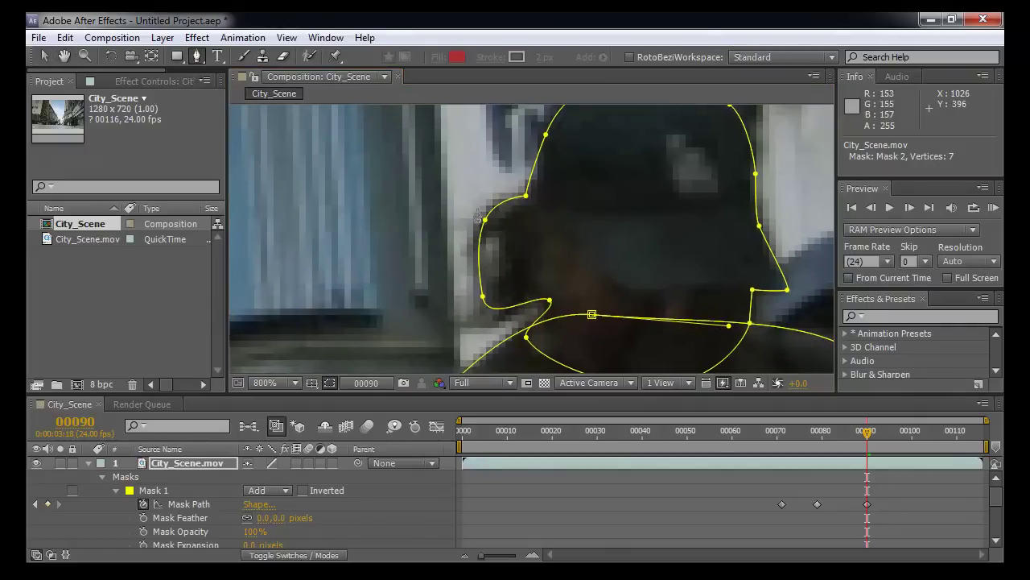
pyautogui.click(479, 258)
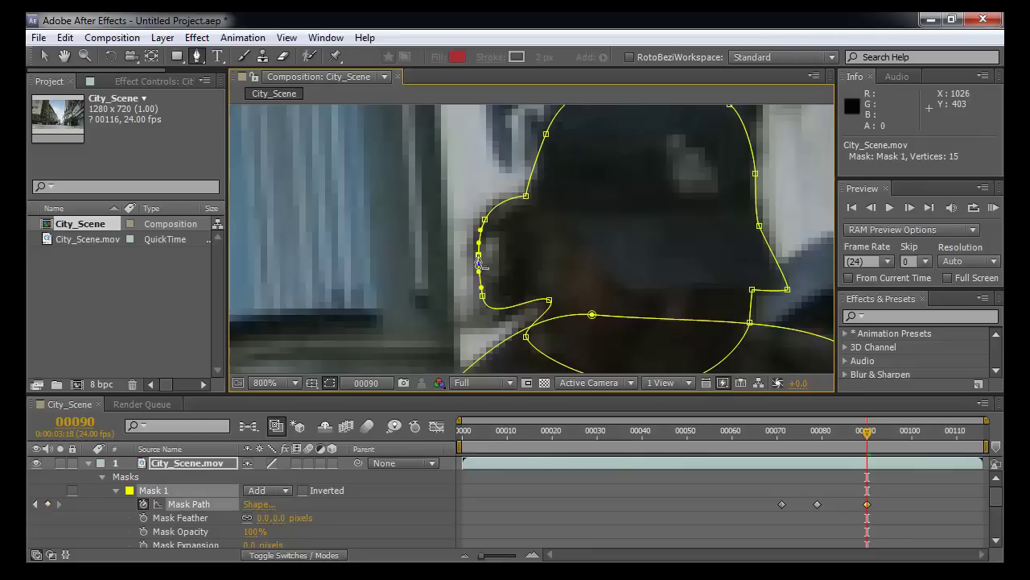
pyautogui.press('v')
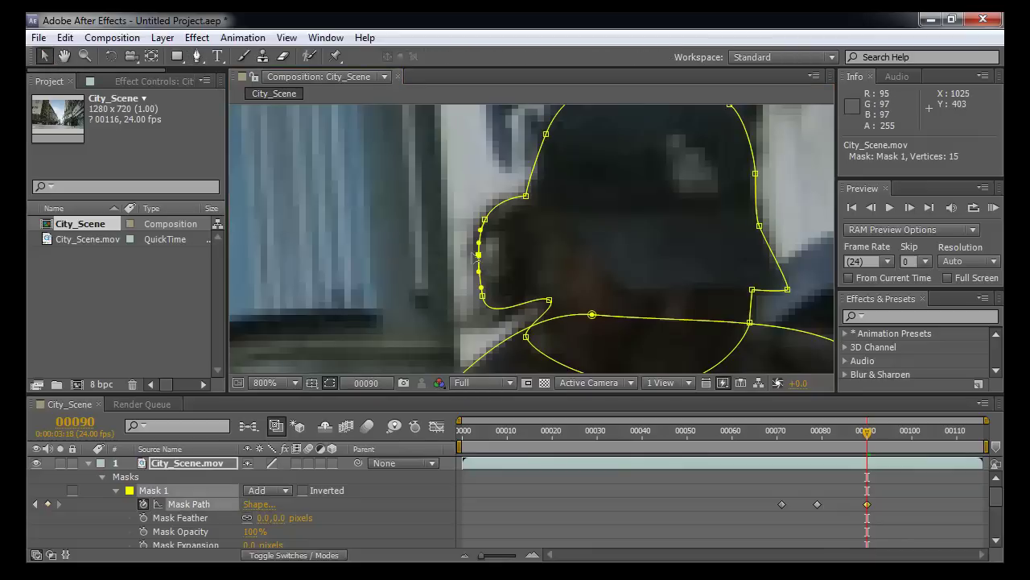
pyautogui.moveTo(479, 254); pyautogui.dragTo(455, 248)
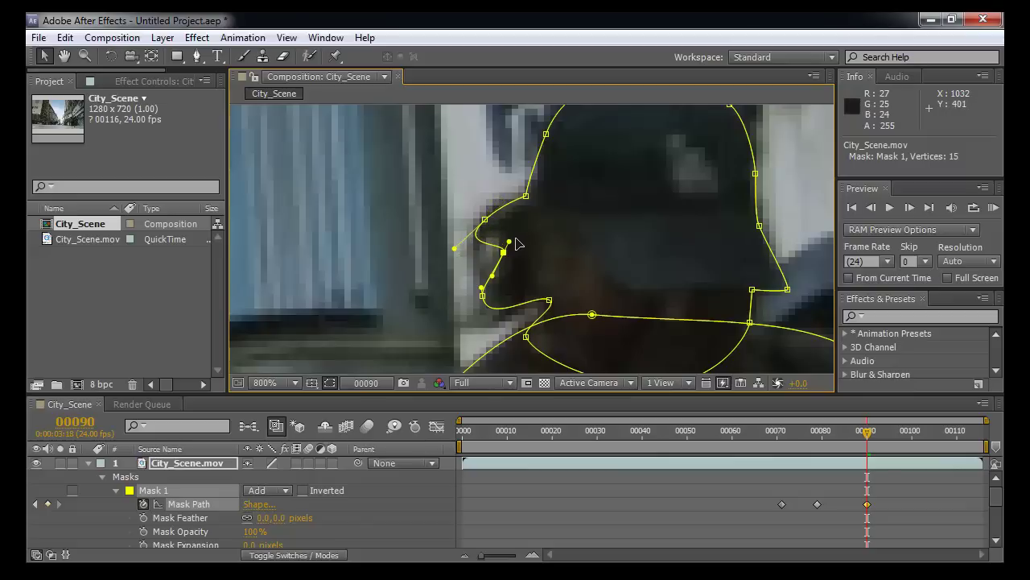
pyautogui.moveTo(522, 225); pyautogui.dragTo(517, 219)
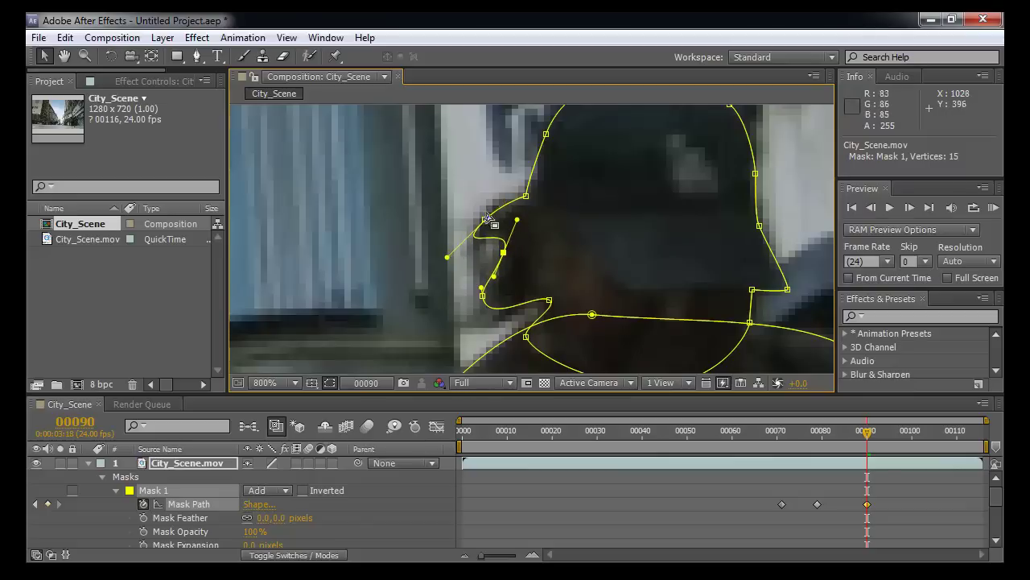
pyautogui.moveTo(484, 221); pyautogui.dragTo(486, 219)
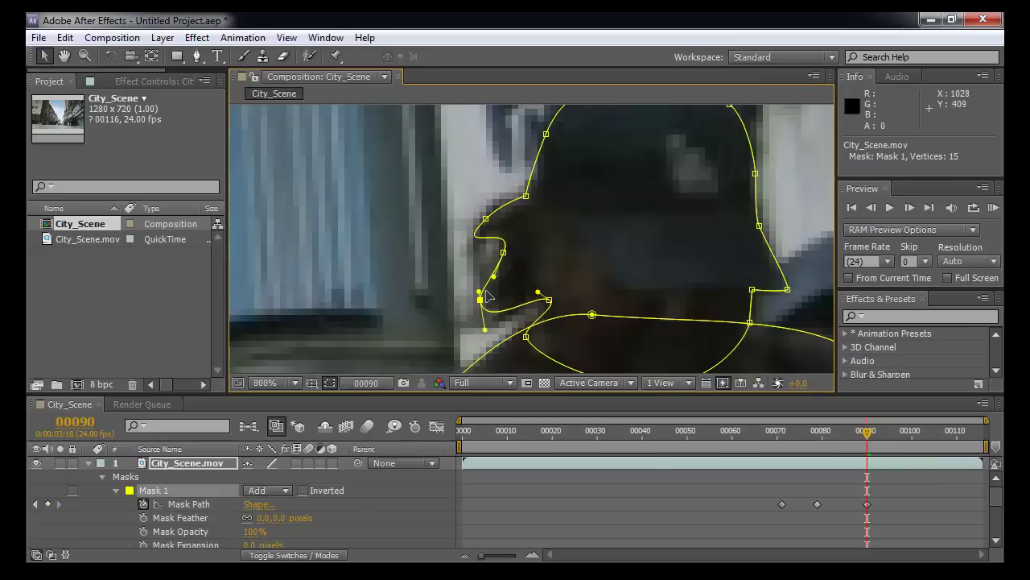
# Step: Go to frame 100 and free-transform Mask 2 onto the man's torso, shifting it about 48.5 px right and 19 px up
pyautogui.press(',')
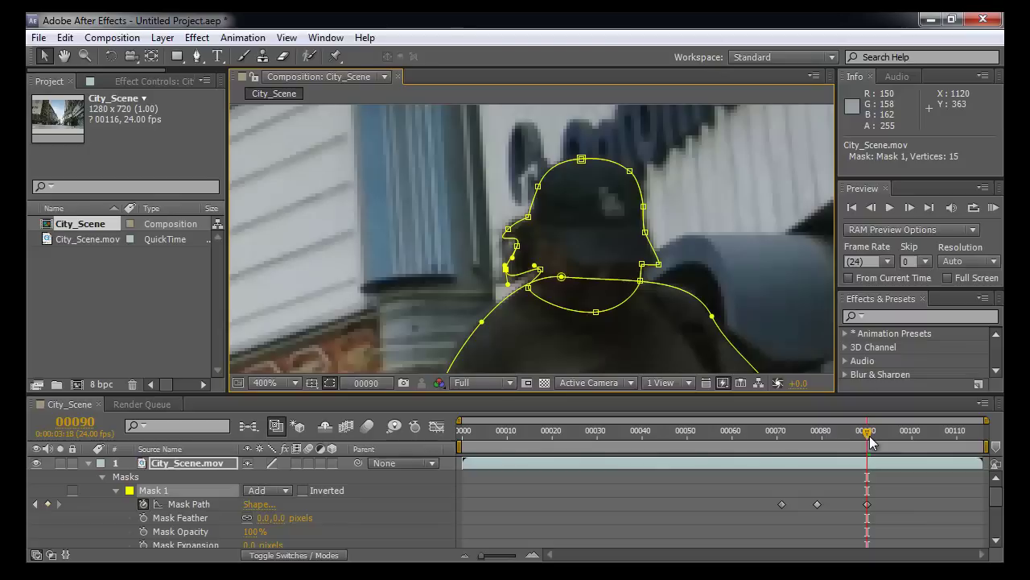
pyautogui.scroll(-2, 870, 505)
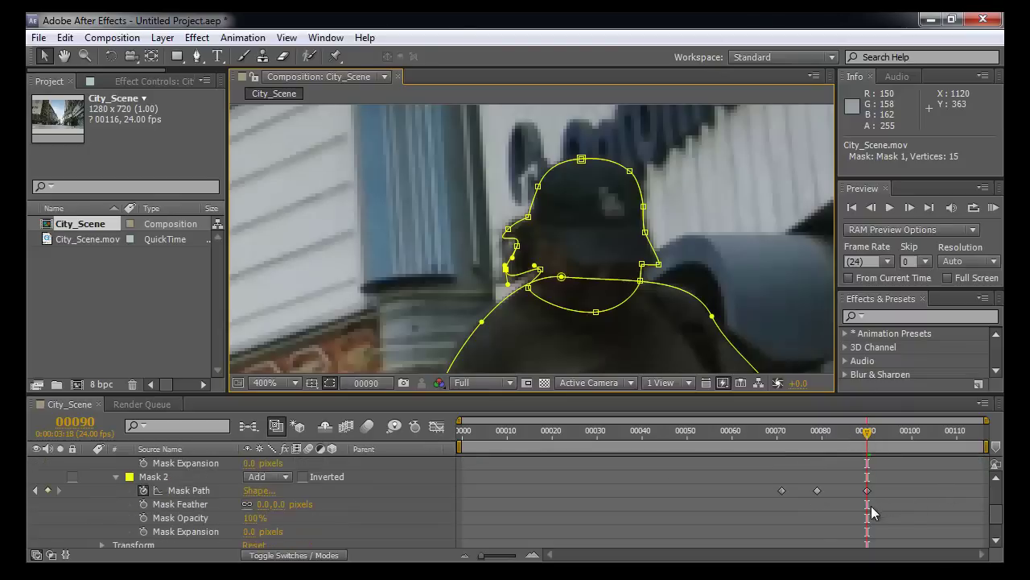
pyautogui.moveTo(867, 434); pyautogui.dragTo(912, 437)
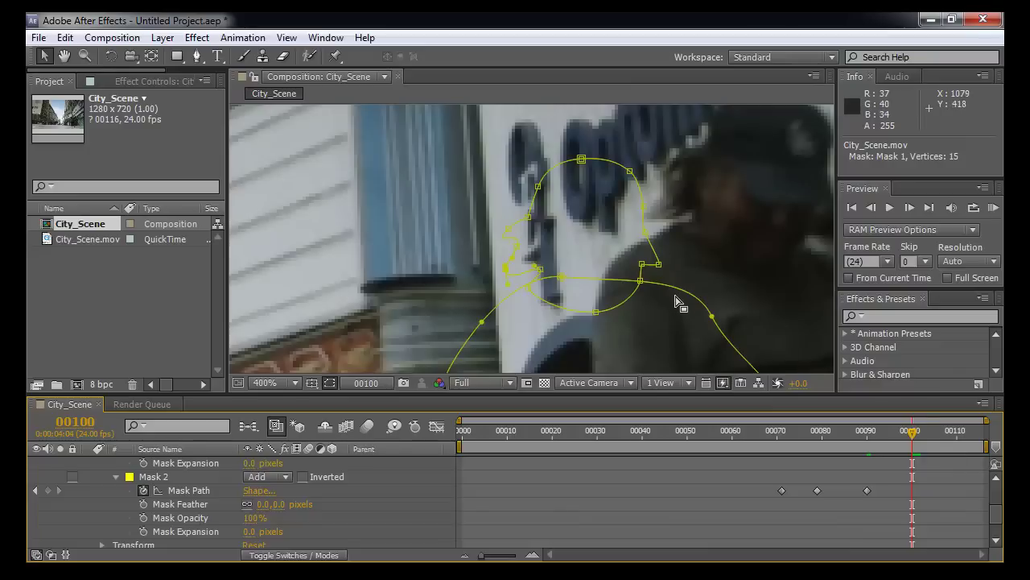
pyautogui.press(',')
pyautogui.press('space')
pyautogui.moveTo(681, 306); pyautogui.dragTo(656, 298)
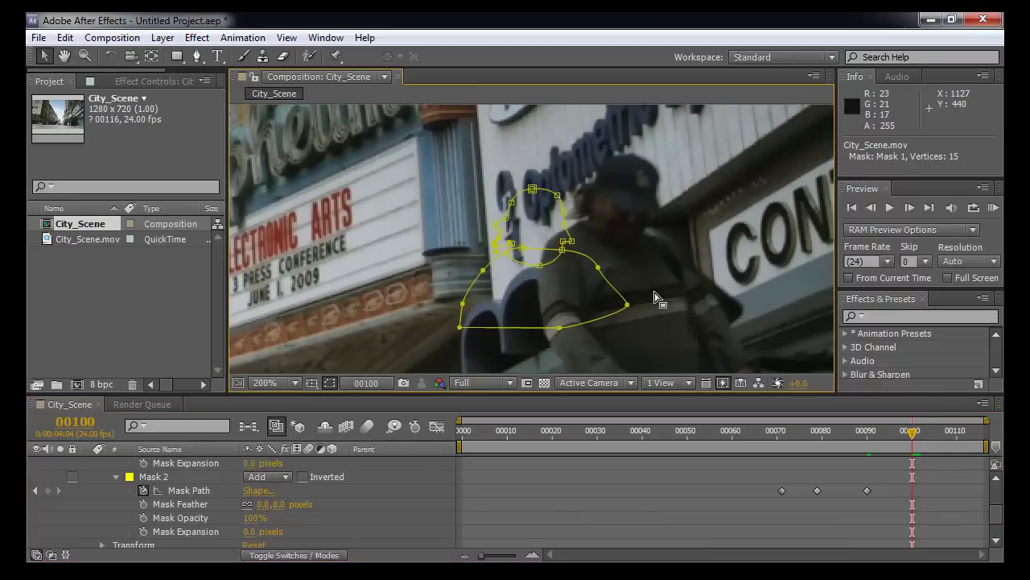
pyautogui.doubleClick(599, 325)
pyautogui.moveTo(599, 324); pyautogui.dragTo(677, 294)
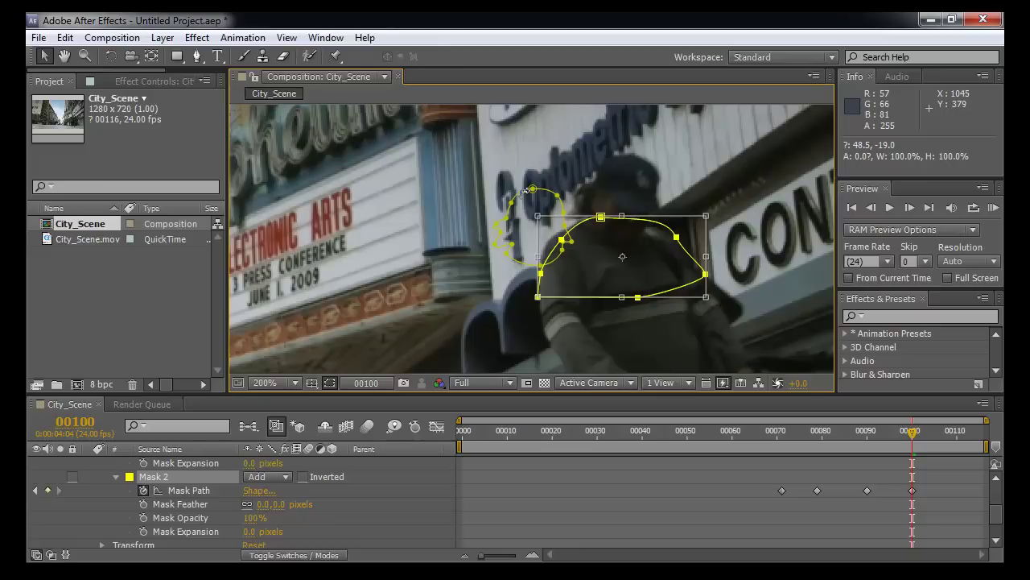
# Step: Select the whole of Mask 1 and move it up and right onto the man's head at frame 100
pyautogui.scroll(2, 524, 190)
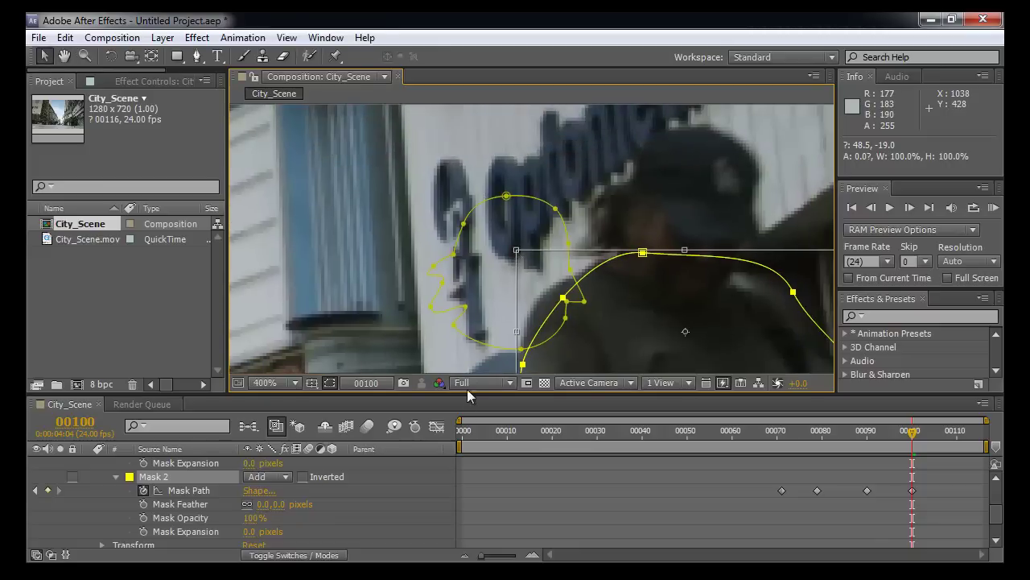
pyautogui.scroll(3, 350, 492)
pyautogui.click(157, 493)
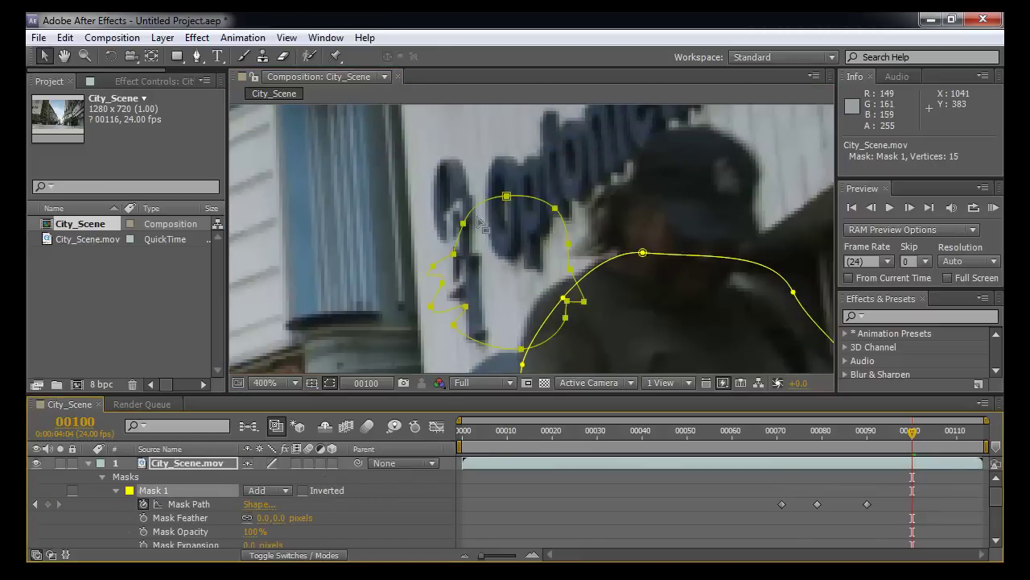
pyautogui.moveTo(479, 211); pyautogui.dragTo(655, 142)
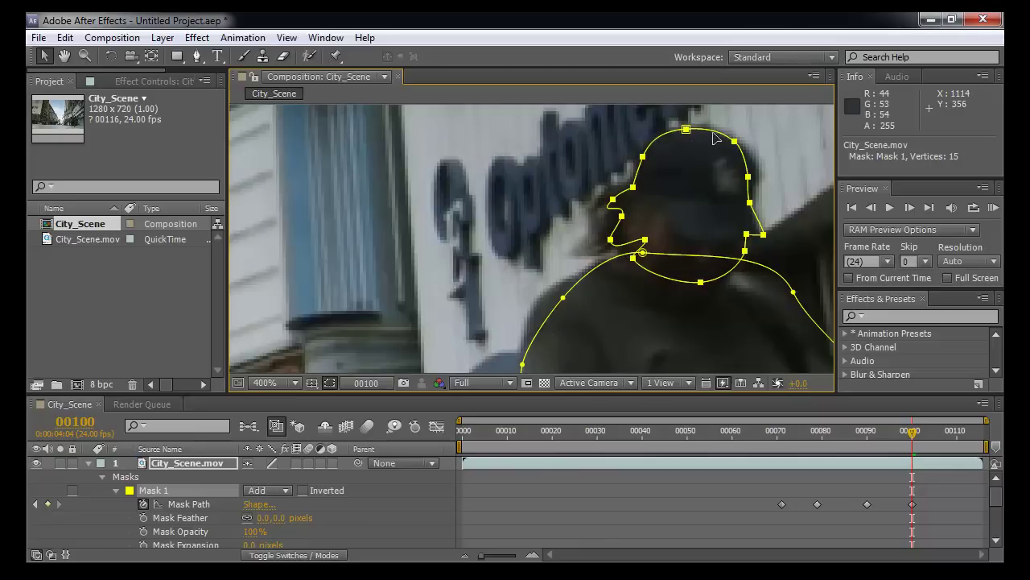
# Step: Free-transform Mask 1 at frame 100, rotating it about 7.4° and shifting it about 3.3 px left and 3 px down
pyautogui.doubleClick(714, 133)
pyautogui.press('space')
pyautogui.moveTo(735, 171); pyautogui.dragTo(665, 200)
pyautogui.moveTo(709, 152)
pyautogui.mouseDown()
pyautogui.moveTo(725, 163)
pyautogui.moveTo(714, 160)
pyautogui.moveTo(722, 155)
pyautogui.mouseUp()
pyautogui.moveTo(574, 201); pyautogui.dragTo(565, 210)
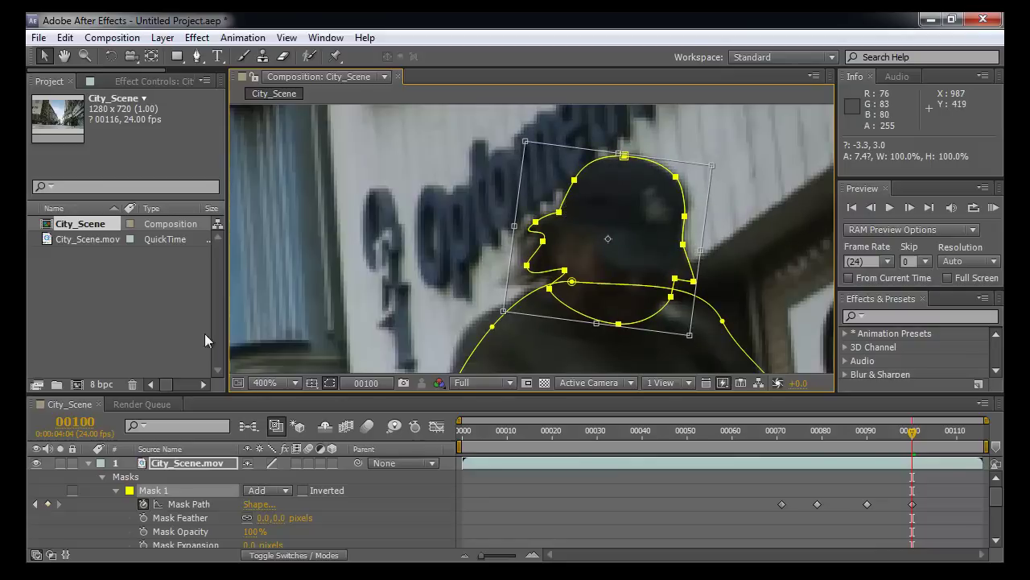
pyautogui.click(552, 499)
# Step: Reselect Mask 1's path at frame 100 and reposition its two vertices where the left jaw meets the collar
pyautogui.scroll(1, 634, 269)
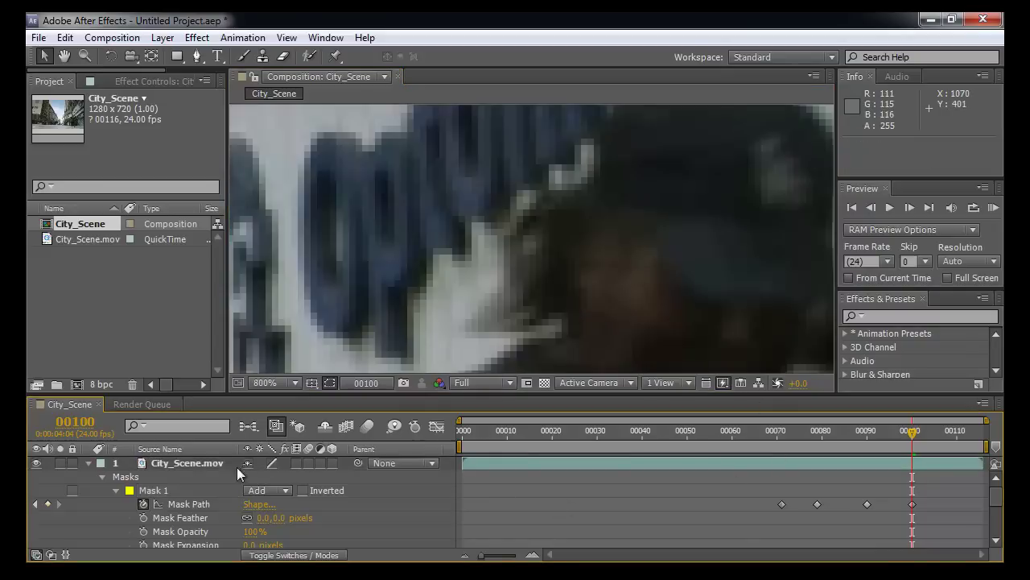
pyautogui.click(176, 504)
pyautogui.moveTo(545, 292); pyautogui.dragTo(531, 242)
pyautogui.hotkey('ctrl', 'z')
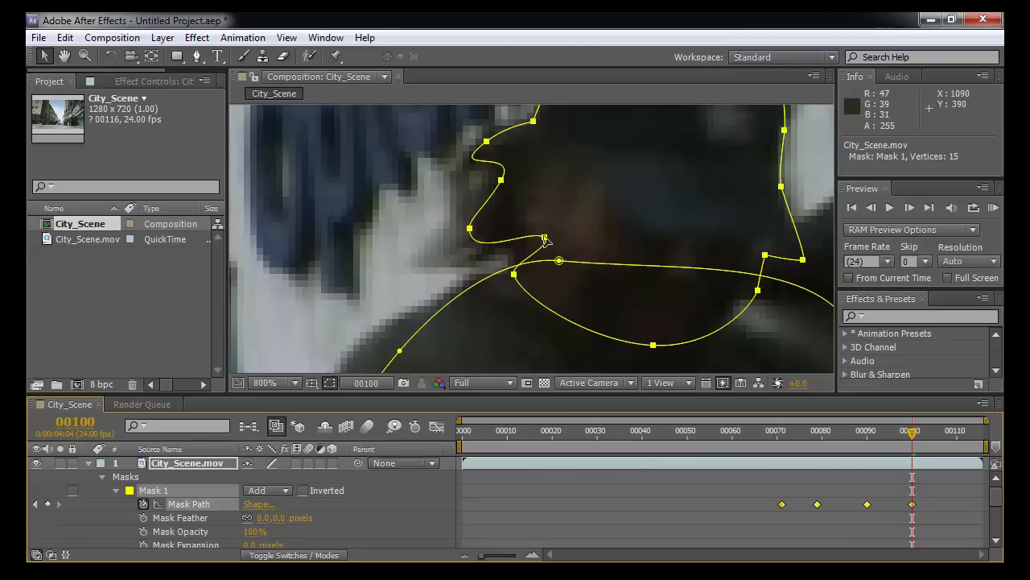
pyautogui.moveTo(545, 239); pyautogui.dragTo(500, 266)
pyautogui.hotkey('ctrl', 'z')
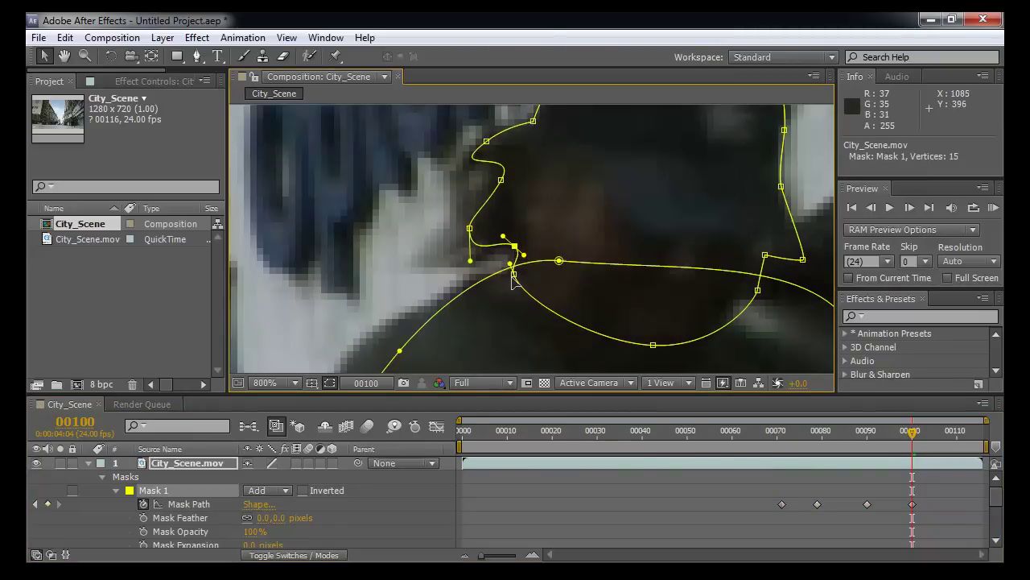
pyautogui.moveTo(514, 274); pyautogui.dragTo(503, 289)
# Step: Pull Mask 1's lower-left vertex outward at frame 100 and fit the two vertices above it to the left edge of the head
pyautogui.moveTo(515, 247); pyautogui.dragTo(429, 257)
pyautogui.scroll(3, 472, 276)
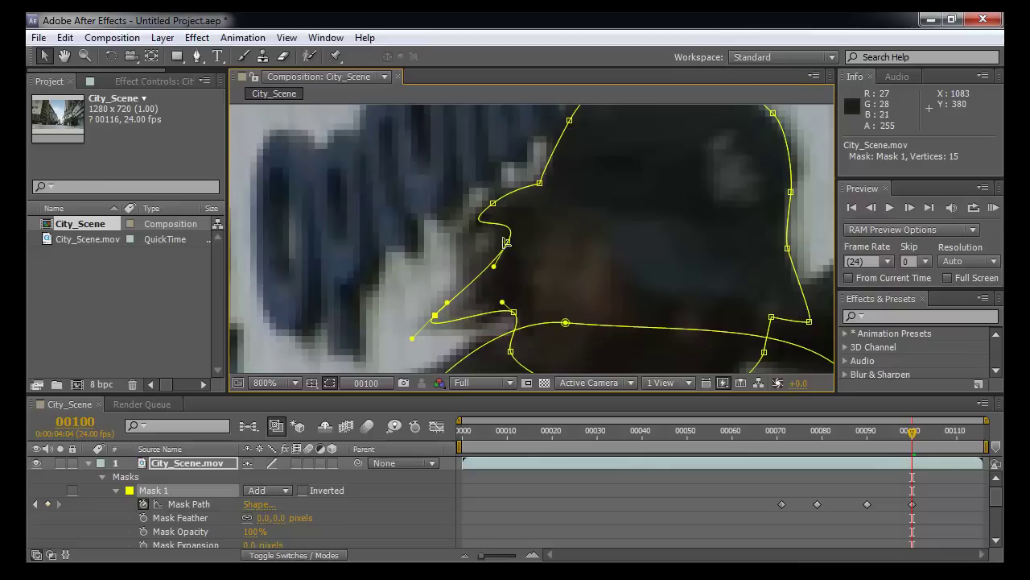
pyautogui.moveTo(508, 243); pyautogui.dragTo(474, 268)
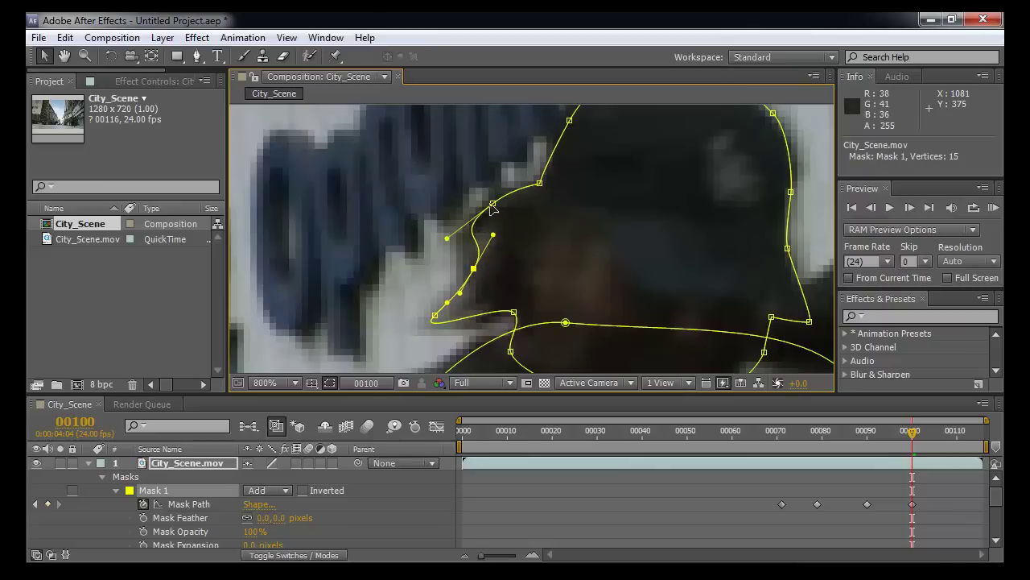
pyautogui.moveTo(493, 204)
pyautogui.mouseDown()
pyautogui.moveTo(482, 212)
pyautogui.moveTo(500, 191)
pyautogui.mouseUp()
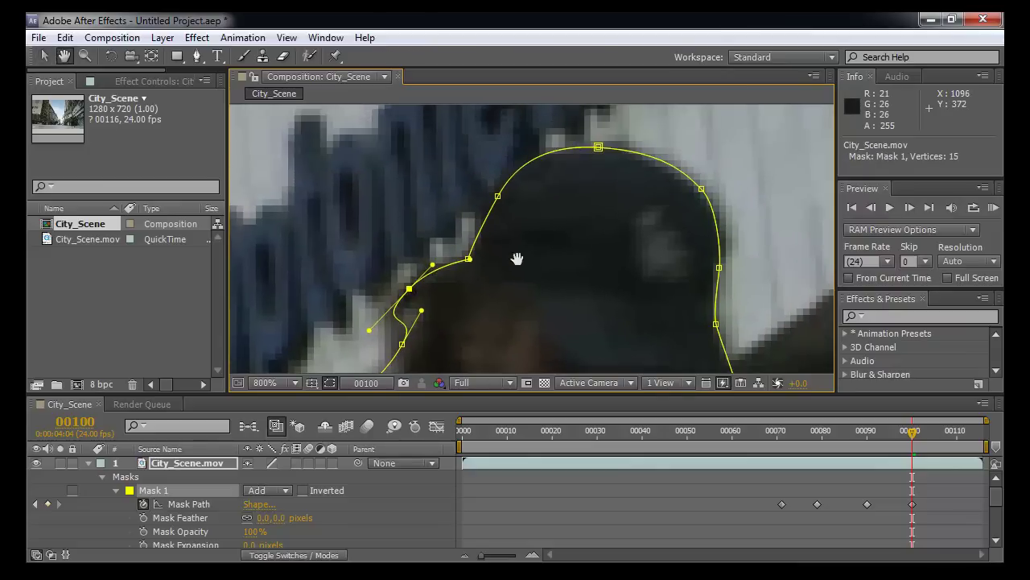
# Step: Fit Mask 1's vertices at frame 100 to the crown of the cap and the right edge of the head
pyautogui.click(490, 195)
pyautogui.moveTo(490, 195); pyautogui.dragTo(496, 198)
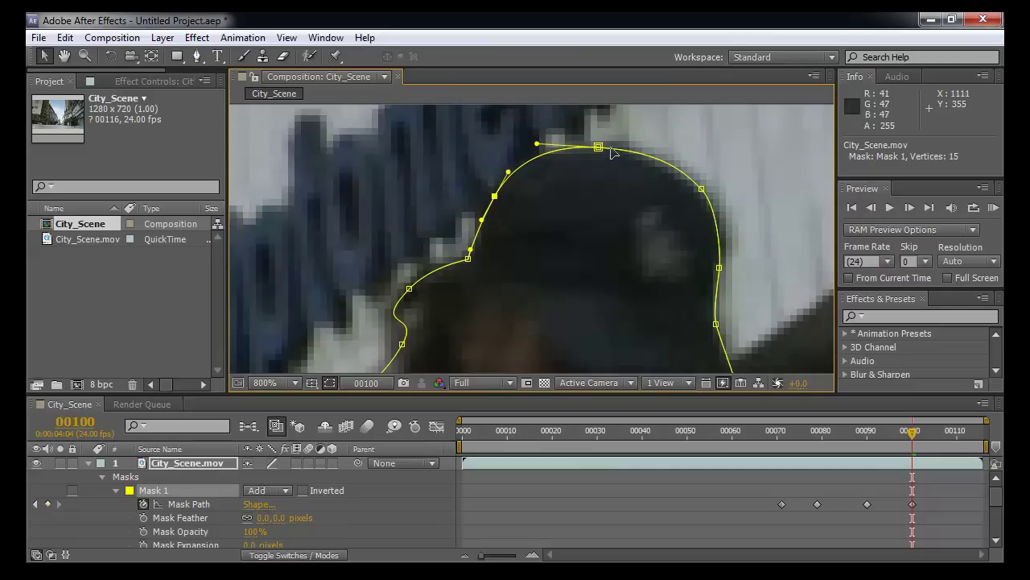
pyautogui.moveTo(602, 147); pyautogui.dragTo(605, 151)
pyautogui.moveTo(702, 191); pyautogui.dragTo(703, 201)
pyautogui.press('space')
pyautogui.moveTo(720, 257); pyautogui.dragTo(697, 166)
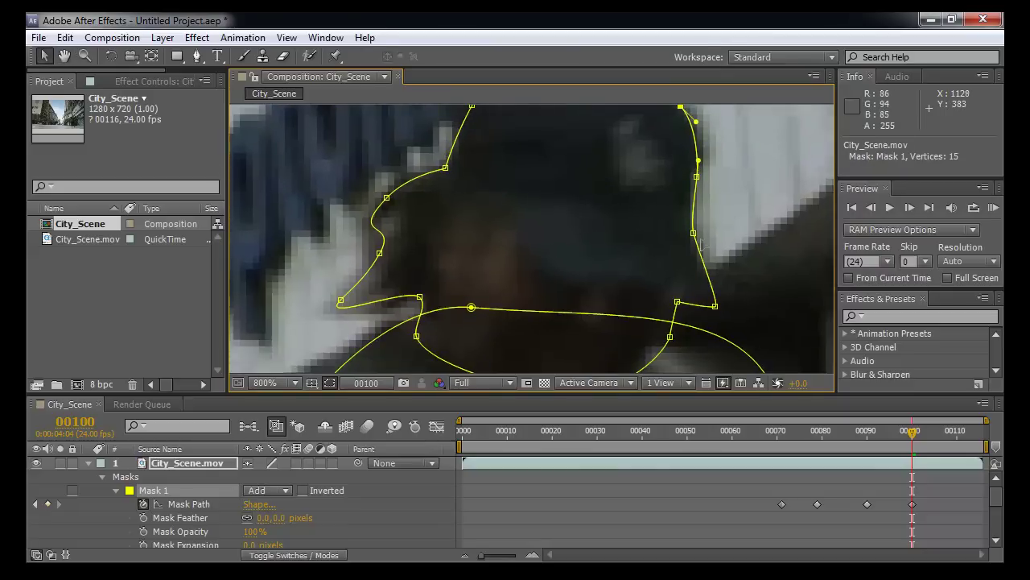
pyautogui.moveTo(694, 233); pyautogui.dragTo(692, 231)
pyautogui.moveTo(697, 177); pyautogui.dragTo(696, 168)
# Step: Adjust Mask 2's right shoulder vertex and the curve handles between it and the neck at frame 100
pyautogui.press('space')
pyautogui.moveTo(709, 262); pyautogui.dragTo(752, 260)
pyautogui.click(718, 248)
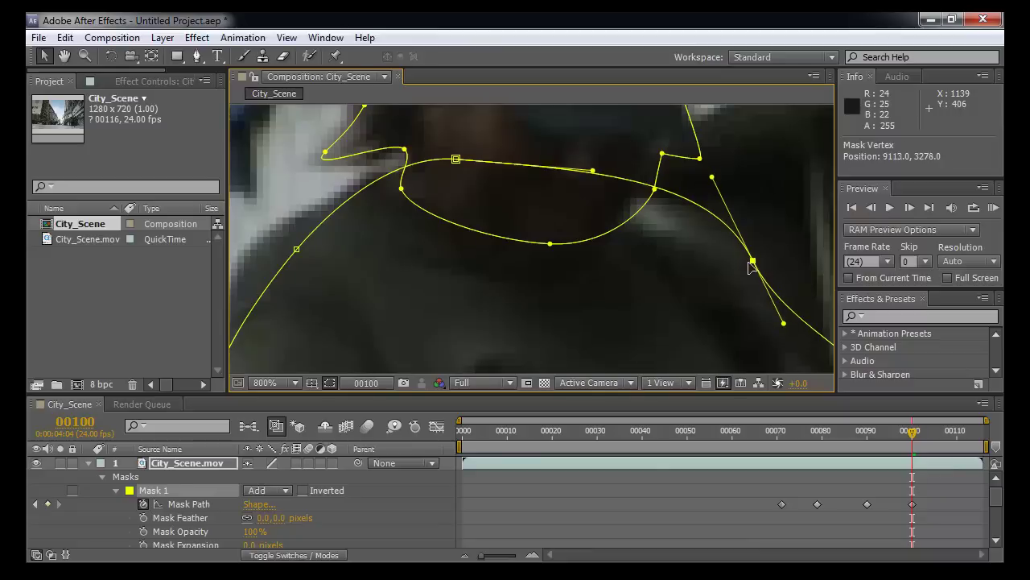
pyautogui.moveTo(592, 171); pyautogui.dragTo(594, 177)
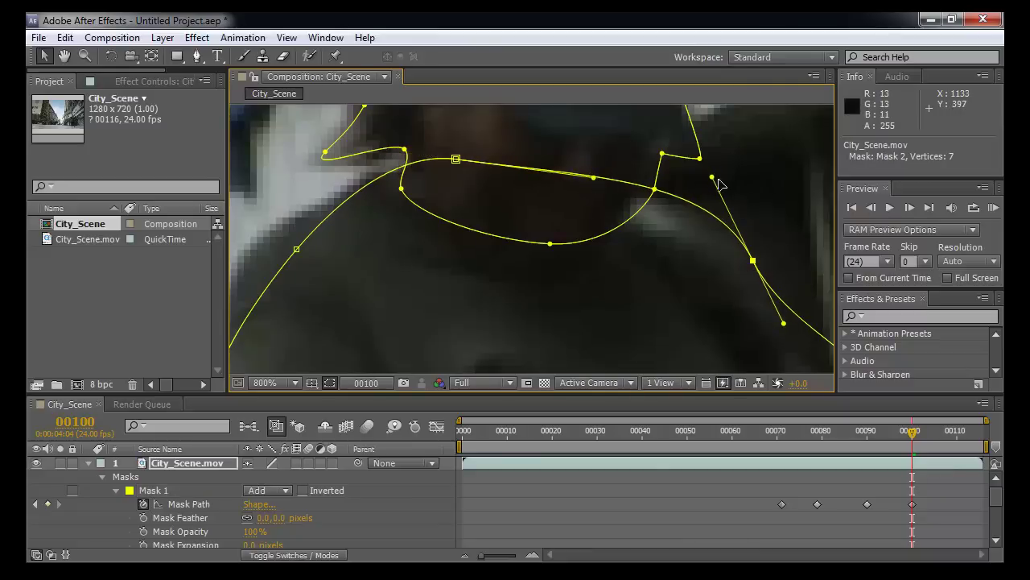
pyautogui.moveTo(712, 177); pyautogui.dragTo(713, 194)
# Step: Move Mask 2's left shoulder vertex outward at frame 100 and bend its handles along the shoulder line up to the neck
pyautogui.moveTo(398, 227); pyautogui.dragTo(584, 230)
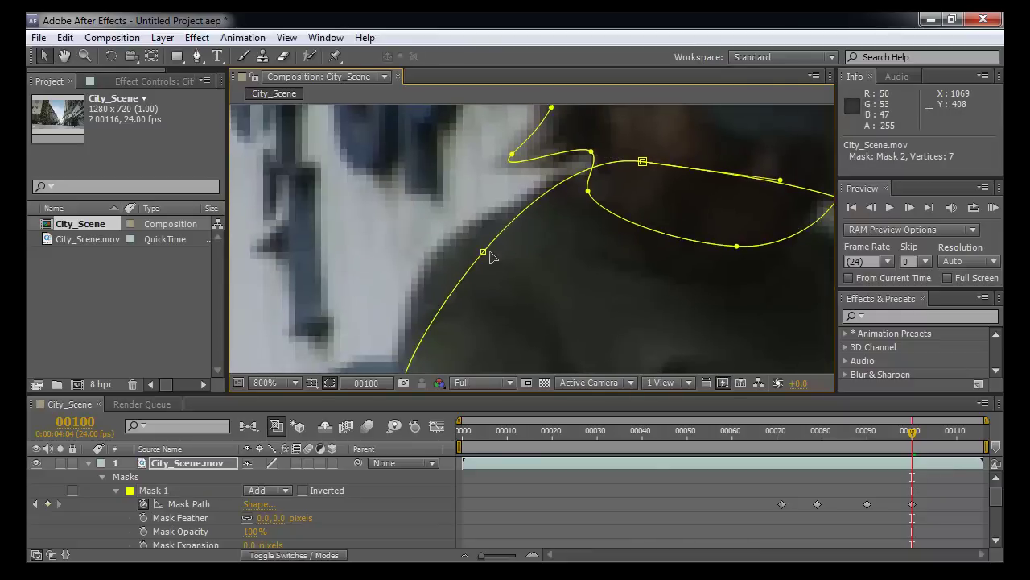
pyautogui.moveTo(484, 252); pyautogui.dragTo(469, 244)
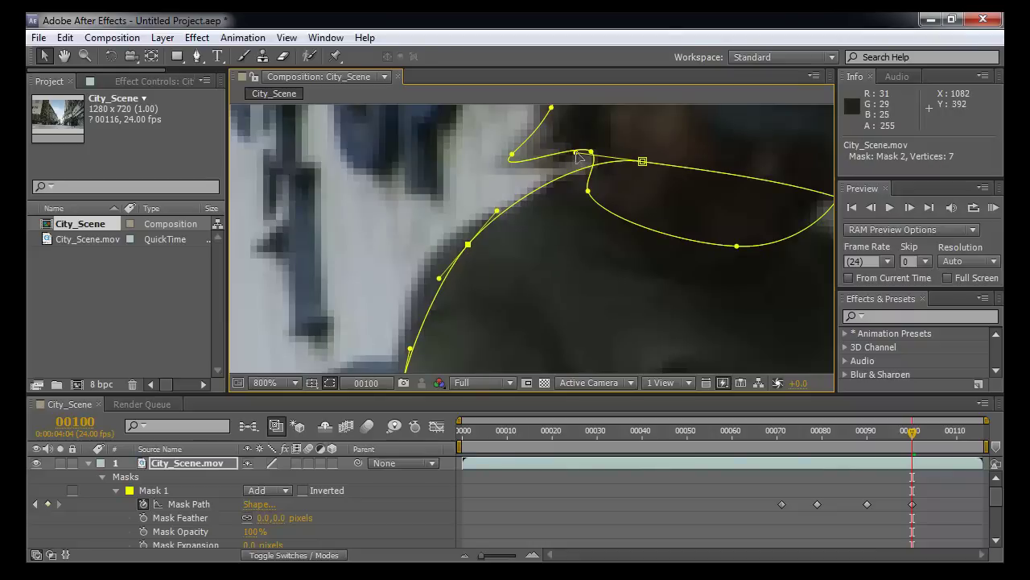
pyautogui.moveTo(578, 156); pyautogui.dragTo(583, 162)
pyautogui.moveTo(468, 244); pyautogui.dragTo(464, 240)
pyautogui.moveTo(493, 207); pyautogui.dragTo(507, 211)
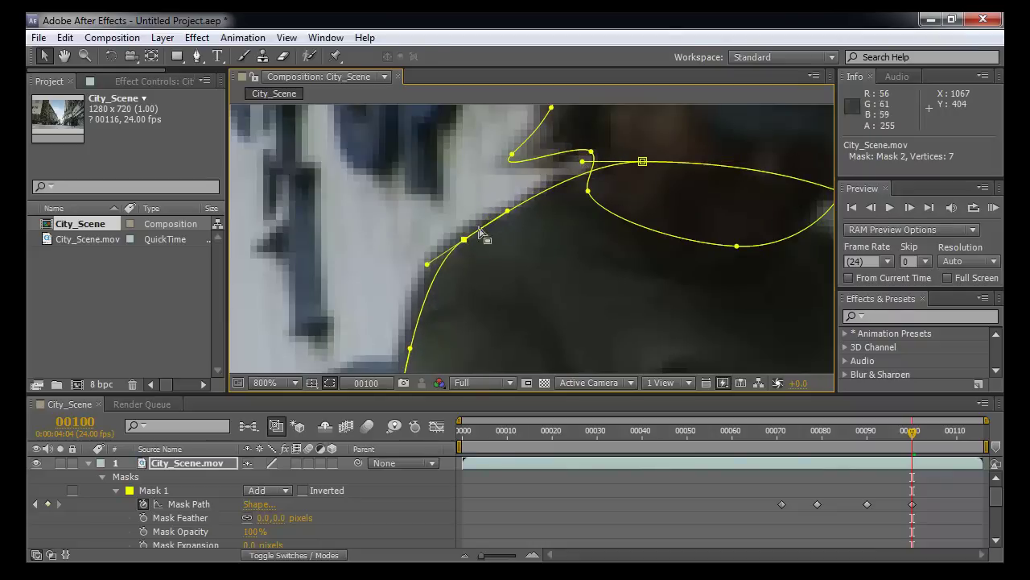
# Step: Fit Mask 2's lower-left corner, the vertex above it and its curve handle to the left edge of the arm at frame 100
pyautogui.scroll(-5, 483, 184)
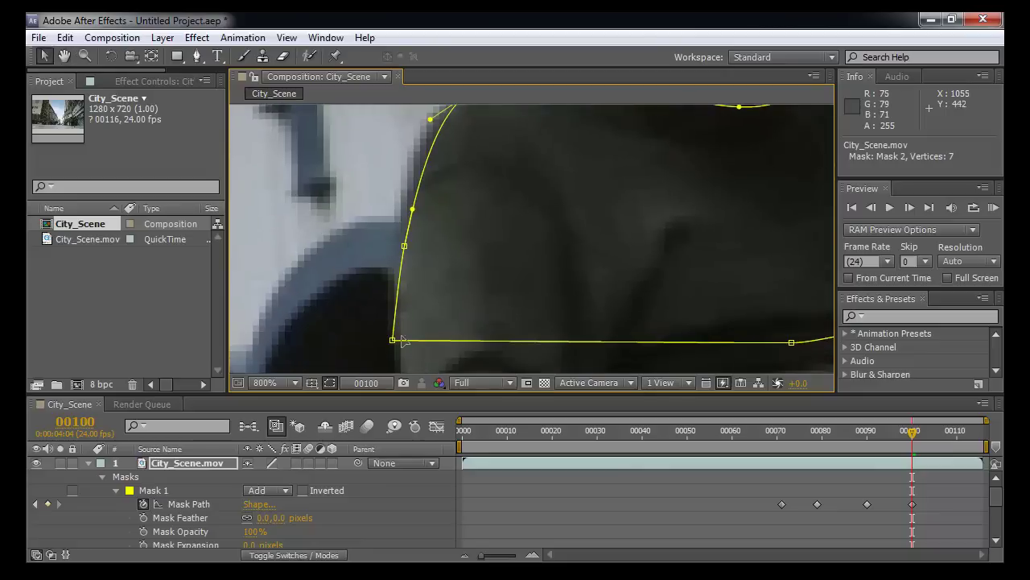
pyautogui.moveTo(392, 340); pyautogui.dragTo(401, 338)
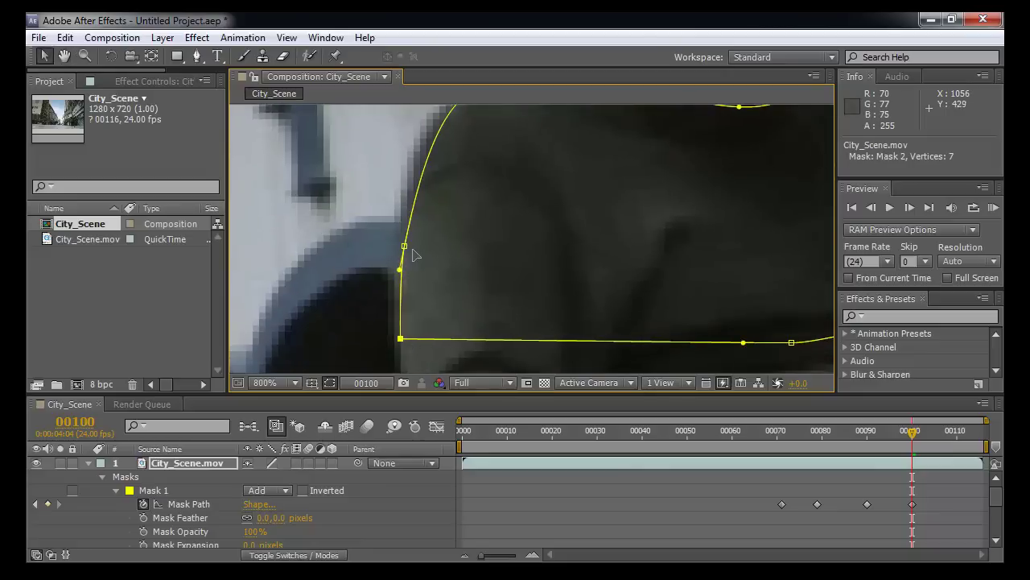
pyautogui.moveTo(404, 245); pyautogui.dragTo(402, 244)
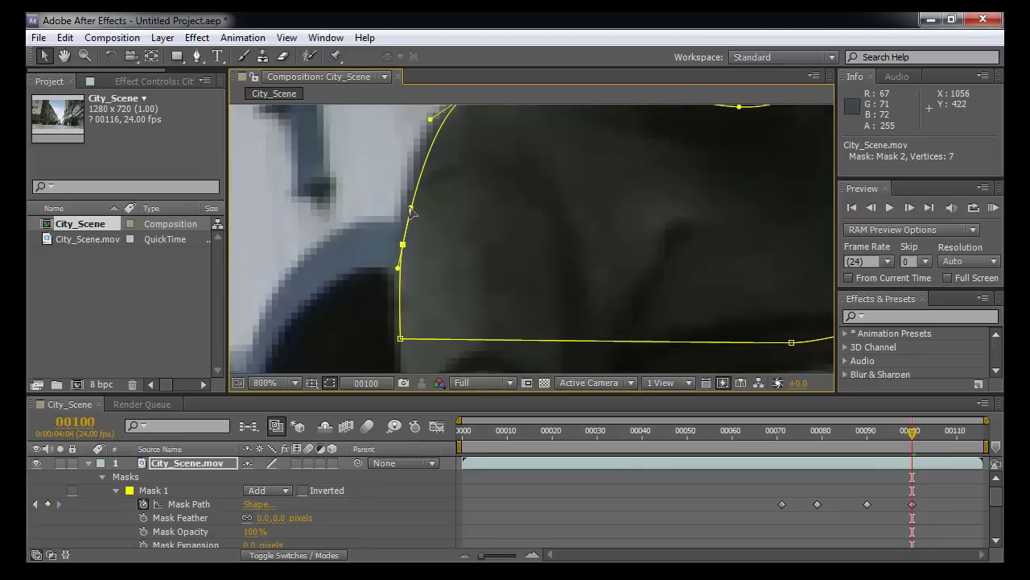
pyautogui.moveTo(410, 207); pyautogui.dragTo(408, 196)
# Step: Pull Mask 2's lower-right vertex down and inward at frame 100 to follow the right edge of the torso
pyautogui.press('space')
pyautogui.moveTo(625, 274); pyautogui.dragTo(293, 196)
pyautogui.moveTo(547, 210); pyautogui.dragTo(540, 303)
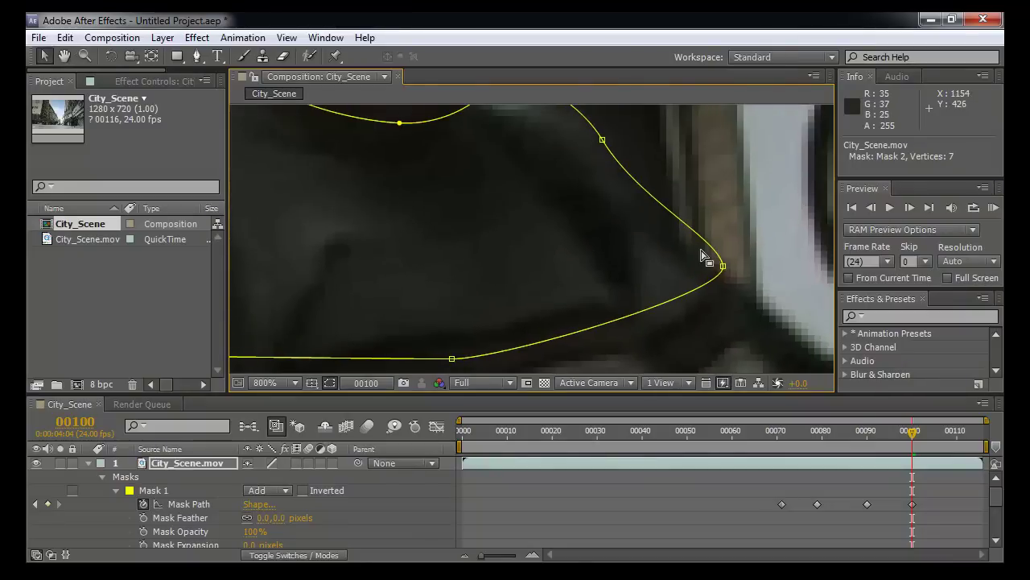
pyautogui.moveTo(725, 266); pyautogui.dragTo(714, 280)
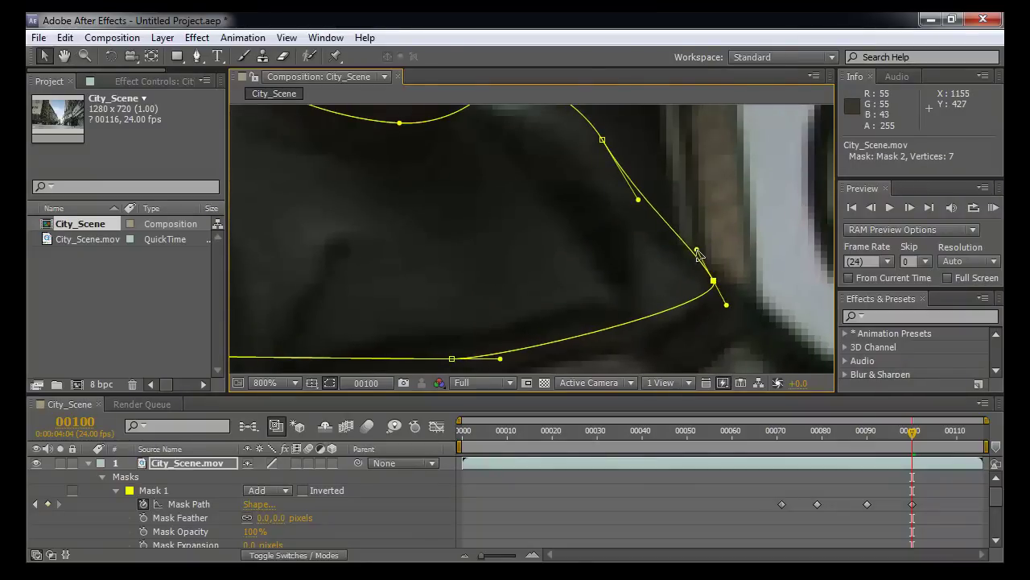
# Step: Step ahead to frame 110 and return to frame 100 to check both masks against the man's head and torso
pyautogui.press('pagedown')
pyautogui.press('pagedown')
pyautogui.press('pagedown')
pyautogui.press('pagedown')
pyautogui.press('pagedown')
pyautogui.press('pagedown')
pyautogui.press('pagedown')
pyautogui.press('pagedown')
pyautogui.press('pagedown')
pyautogui.press('pagedown')
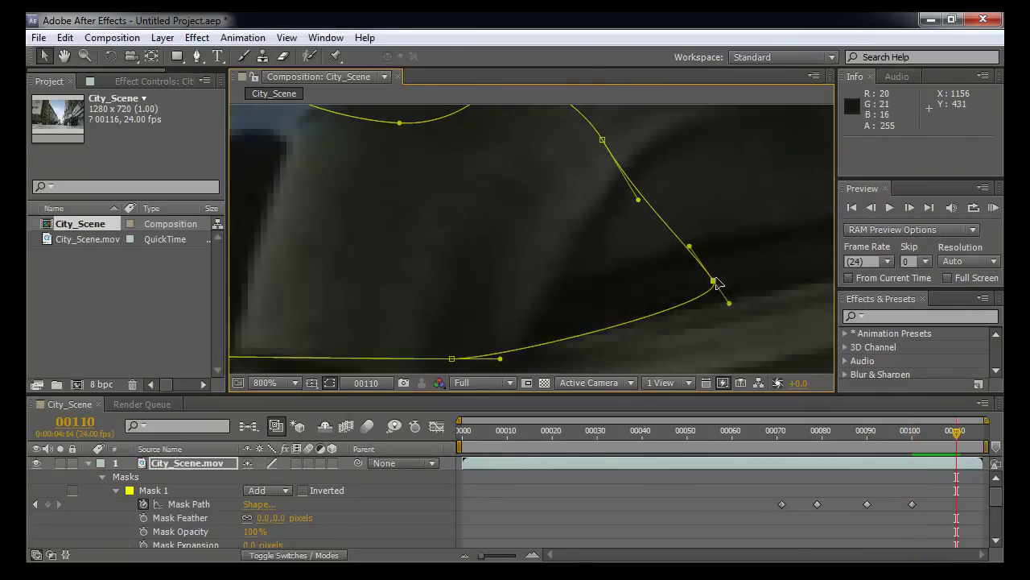
pyautogui.moveTo(932, 433); pyautogui.dragTo(912, 433)
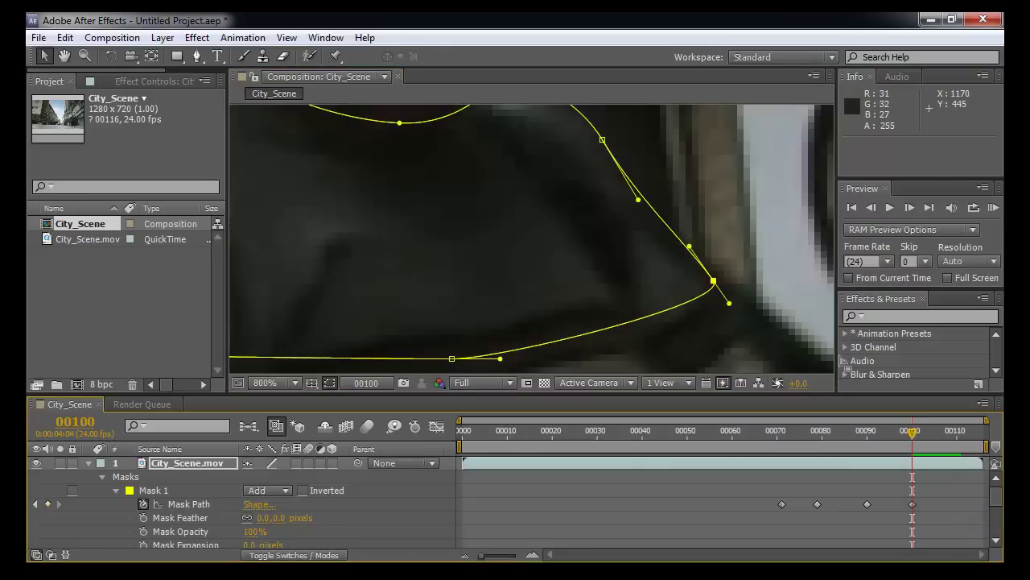
pyautogui.press('space')
pyautogui.moveTo(707, 246); pyautogui.dragTo(717, 326)
pyautogui.scroll(-2, 739, 326)
pyautogui.press('space')
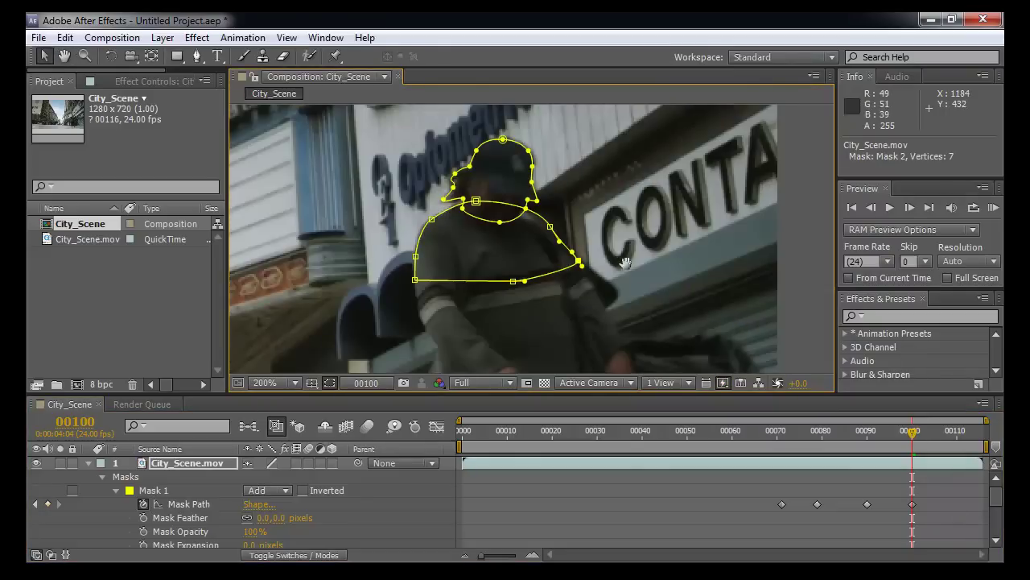
pyautogui.moveTo(626, 263); pyautogui.dragTo(670, 280)
# Step: At frame 115, free-transform Mask 2 over the torso, moving it 58 px right and 11 px up and scaling it to 151.7%
pyautogui.moveTo(944, 438); pyautogui.dragTo(980, 438)
pyautogui.press('space')
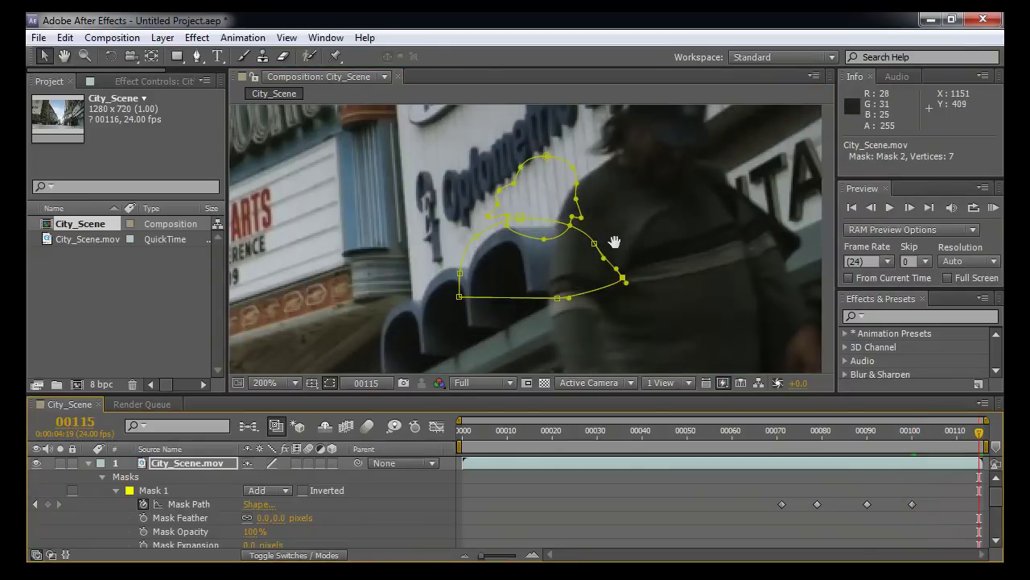
pyautogui.moveTo(614, 242); pyautogui.dragTo(599, 262)
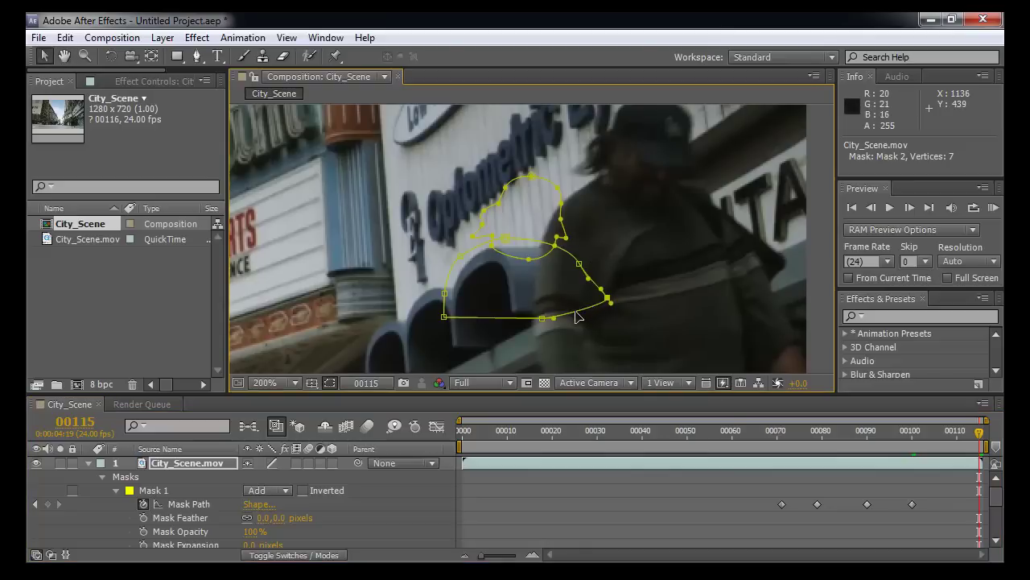
pyautogui.doubleClick(577, 317)
pyautogui.moveTo(576, 312); pyautogui.dragTo(616, 316)
pyautogui.moveTo(654, 242); pyautogui.dragTo(739, 186)
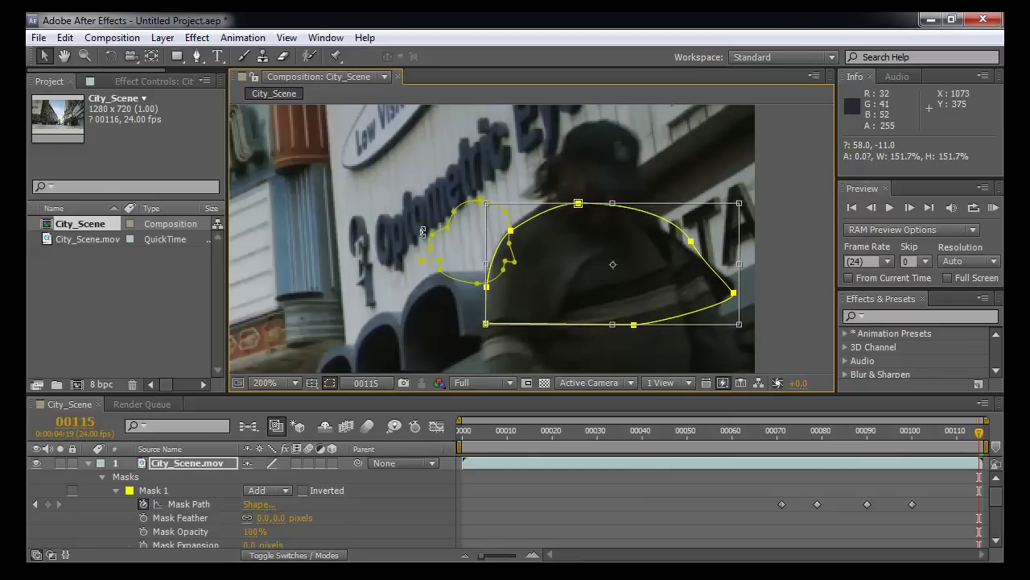
pyautogui.click(615, 513)
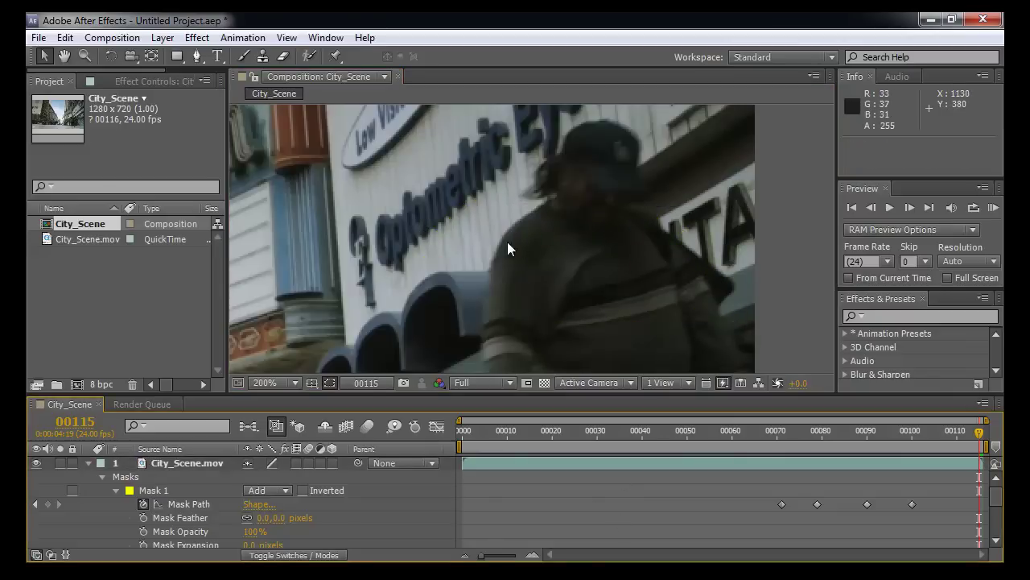
# Step: Free-transform Mask 1 at frame 115 and move it 62 px right and 29.3 px up onto the man's head
pyautogui.click(631, 466)
pyautogui.click(438, 233)
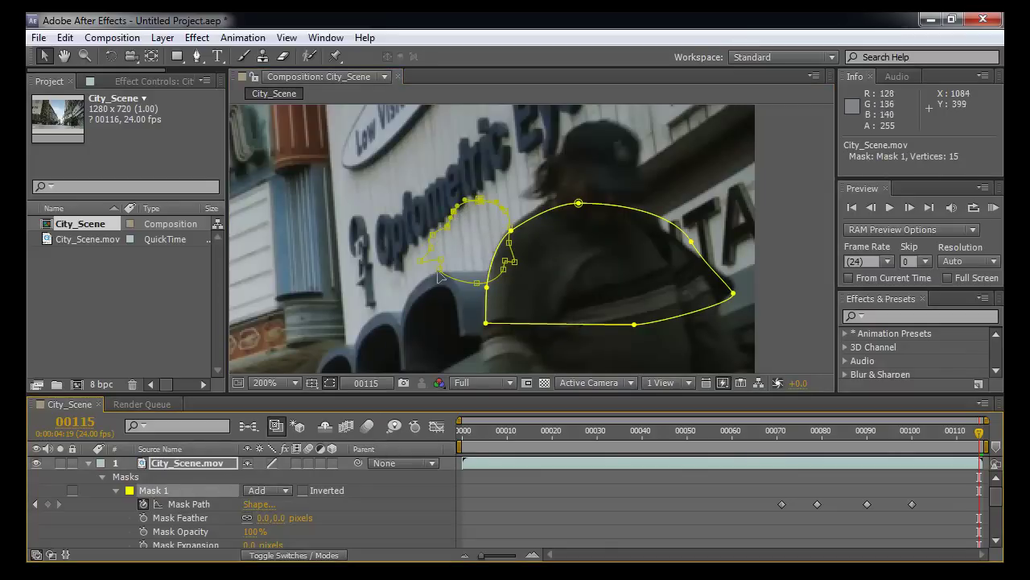
pyautogui.scroll(3, 451, 291)
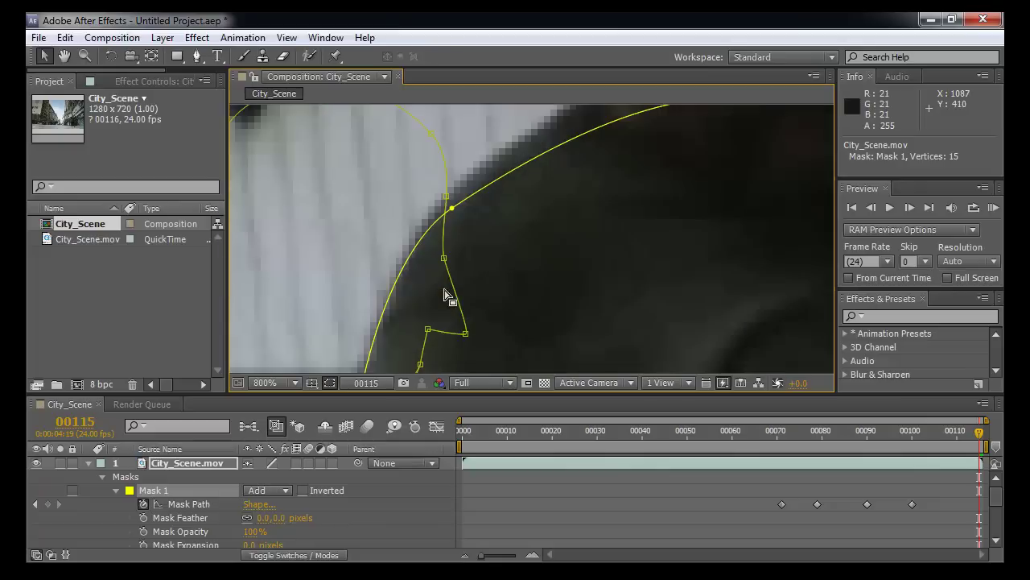
pyautogui.scroll(-1, 449, 294)
pyautogui.doubleClick(365, 318)
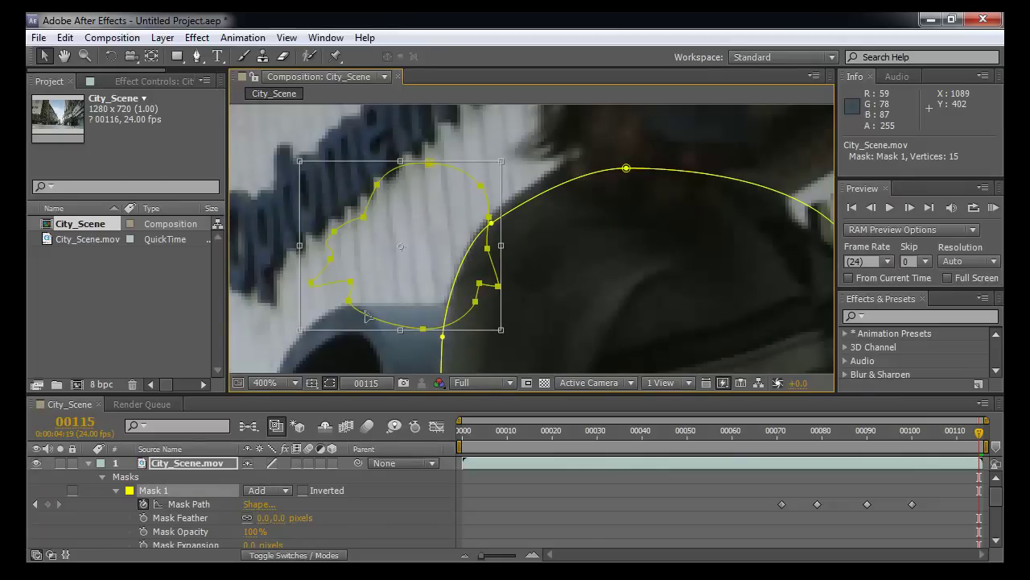
pyautogui.moveTo(366, 316); pyautogui.dragTo(531, 306)
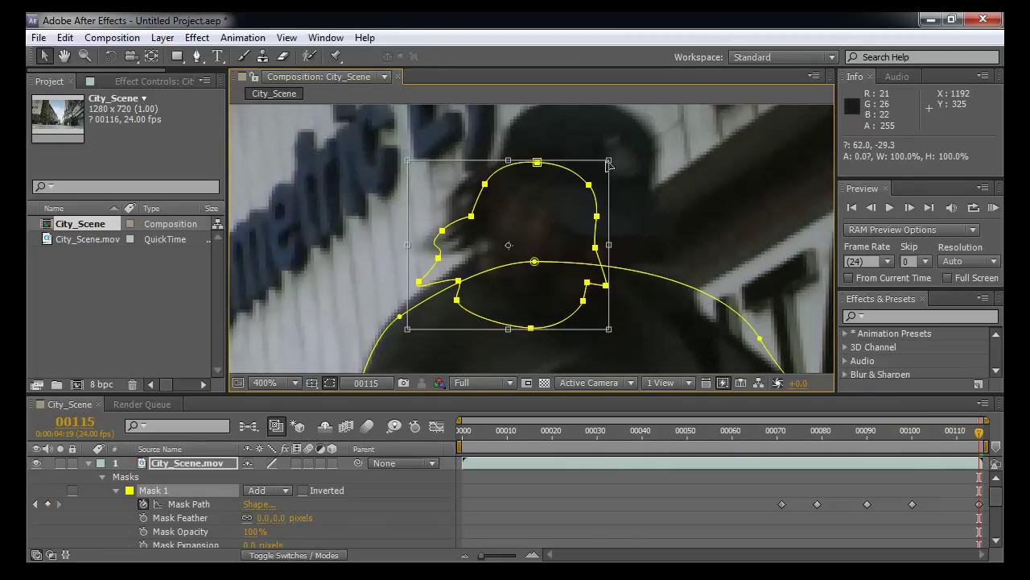
# Step: Enlarge Mask 1 at frame 115, rotate it about 3.5° and shift it slightly up and right to fit the head
pyautogui.moveTo(610, 160); pyautogui.dragTo(654, 133)
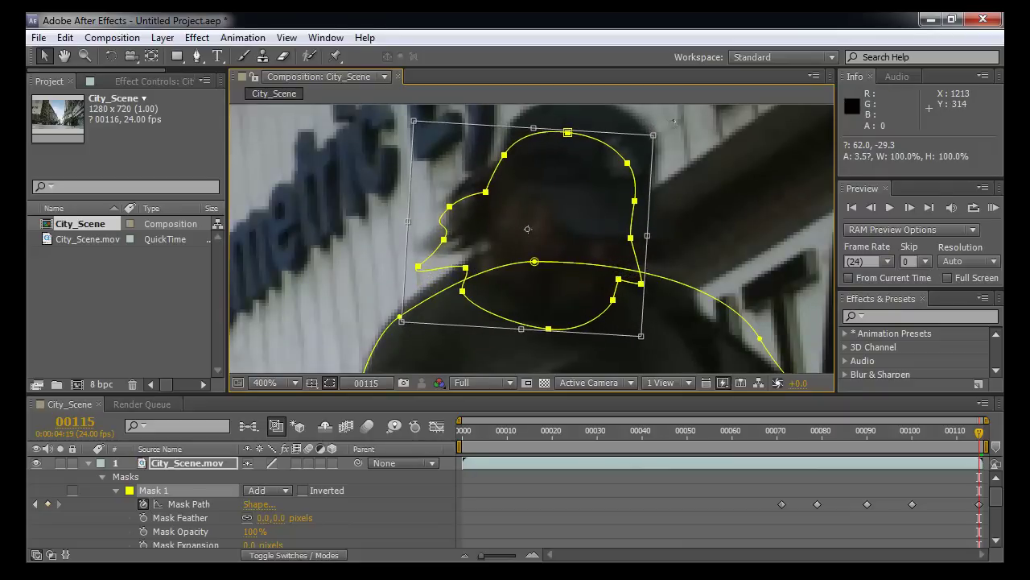
pyautogui.moveTo(614, 154); pyautogui.dragTo(637, 199)
pyautogui.scroll(-5, 704, 179)
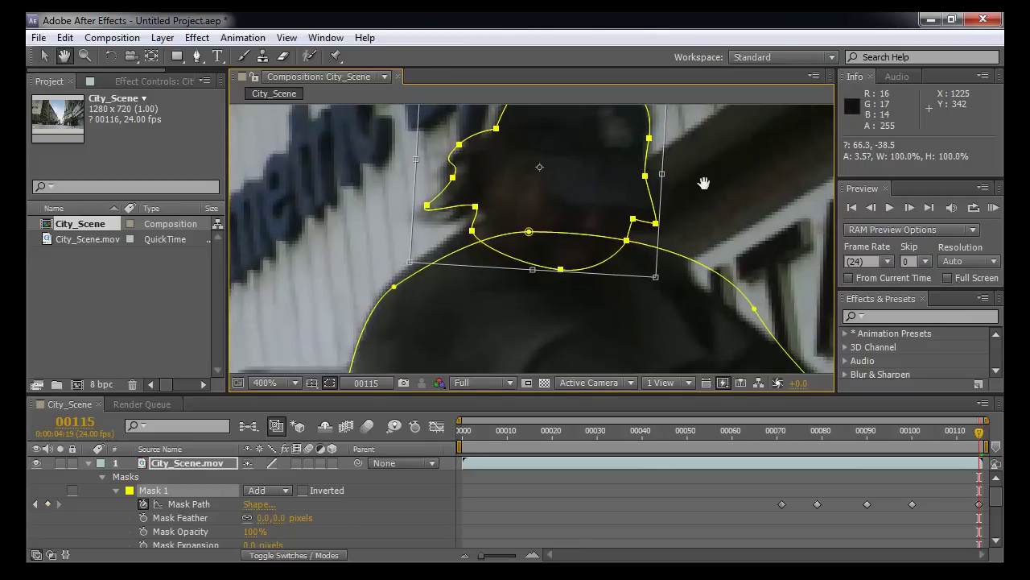
pyautogui.click(940, 484)
pyautogui.press('space')
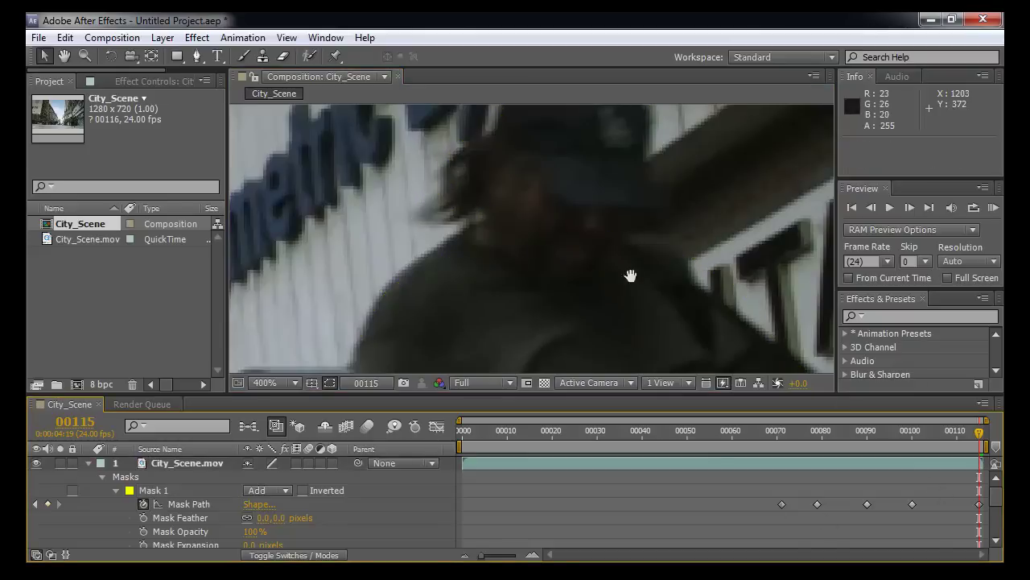
pyautogui.press('space')
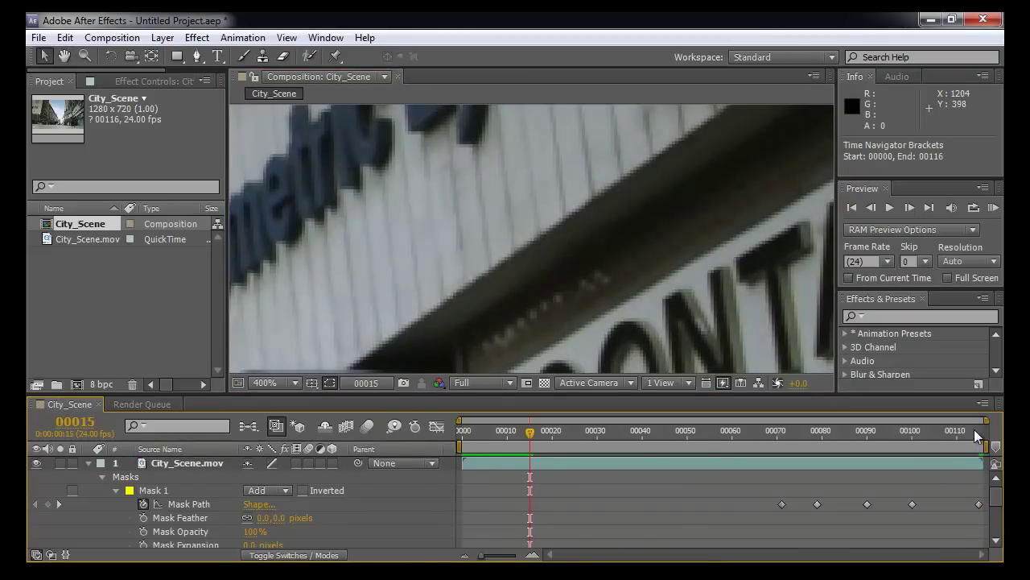
pyautogui.click(978, 436)
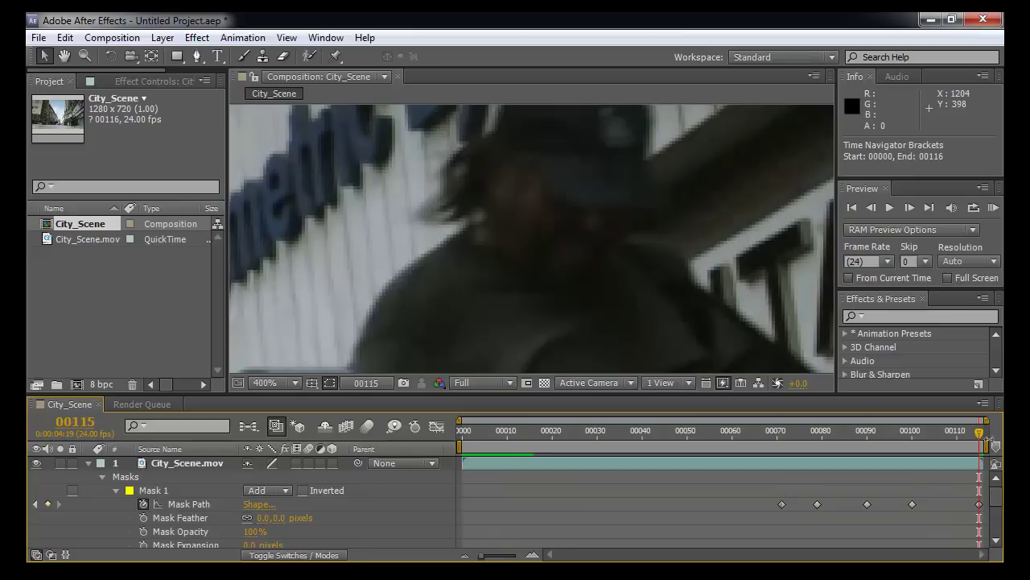
pyautogui.moveTo(976, 435)
pyautogui.mouseDown()
pyautogui.moveTo(917, 443)
pyautogui.moveTo(981, 449)
pyautogui.mouseUp()
# Step: Reselect Mask 1's path at frame 115 and fit its left-side vertices to the hair between the jaw and the cap
pyautogui.press('space')
pyautogui.moveTo(644, 265); pyautogui.dragTo(665, 272)
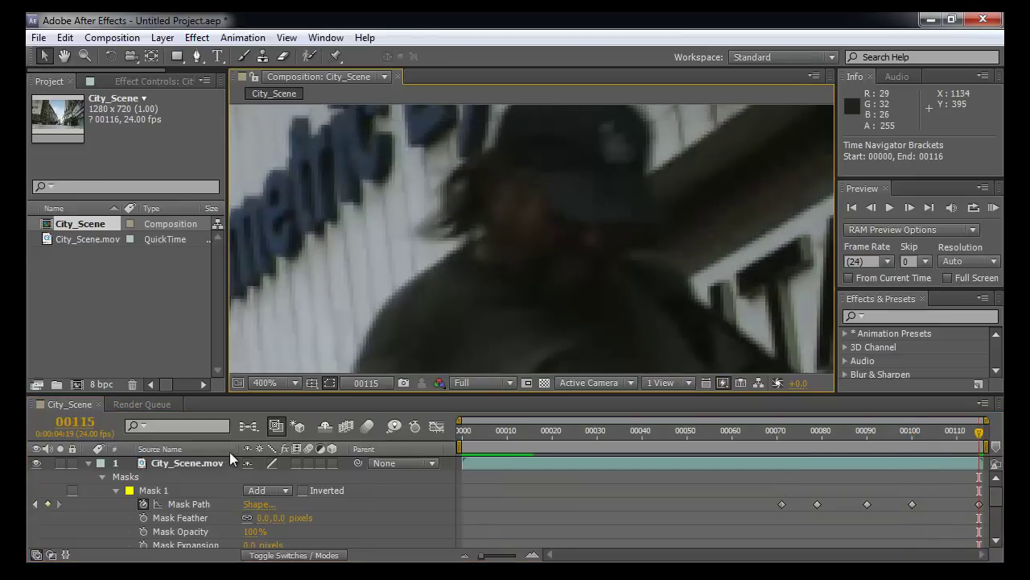
pyautogui.click(171, 503)
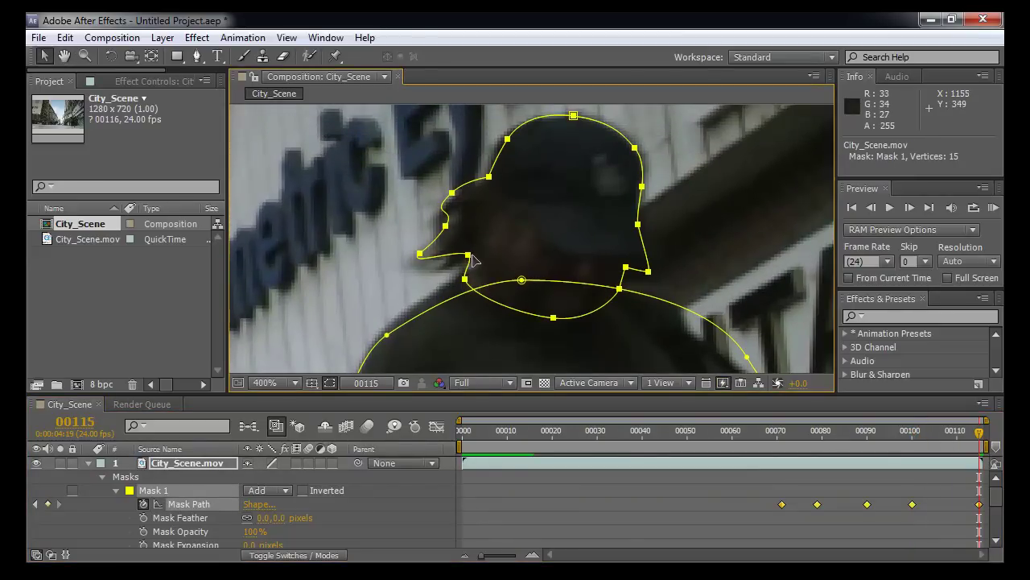
pyautogui.moveTo(471, 255); pyautogui.dragTo(425, 263)
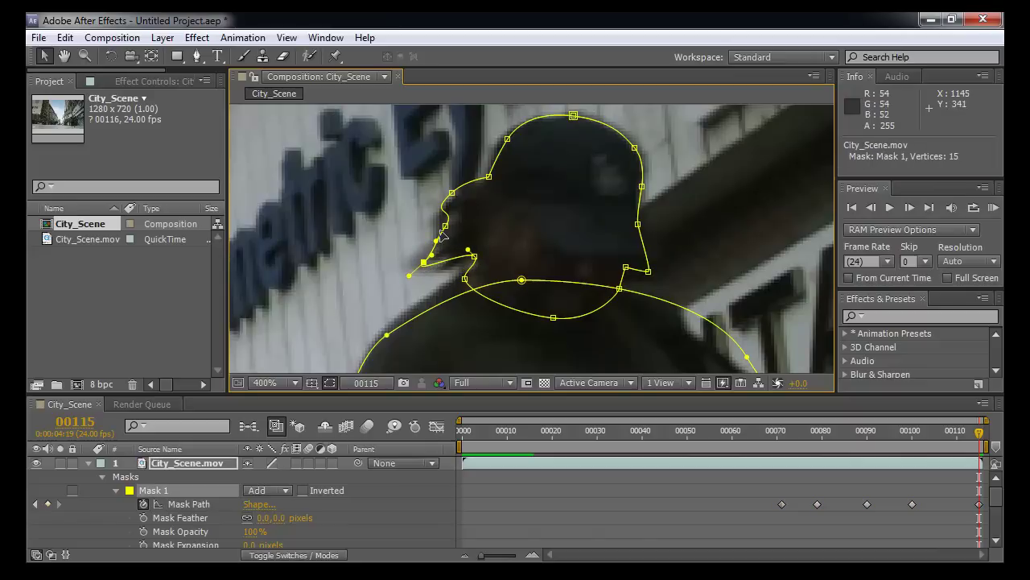
pyautogui.moveTo(446, 227); pyautogui.dragTo(437, 237)
pyautogui.moveTo(452, 194); pyautogui.dragTo(450, 205)
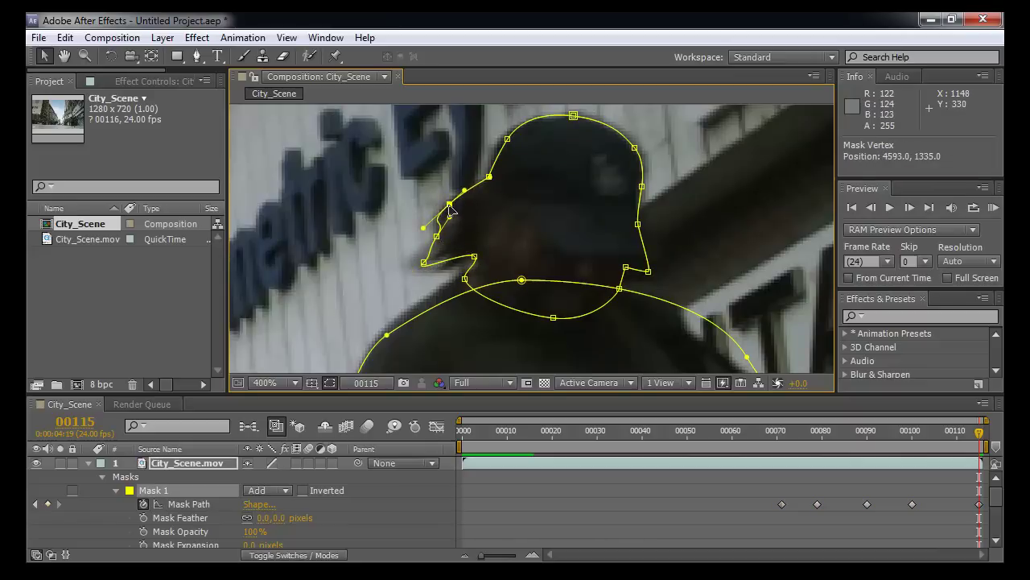
# Step: Undo the last path edit and move Mask 1's vertex where the cap meets the hair slightly down and left at frame 115
pyautogui.click(490, 178)
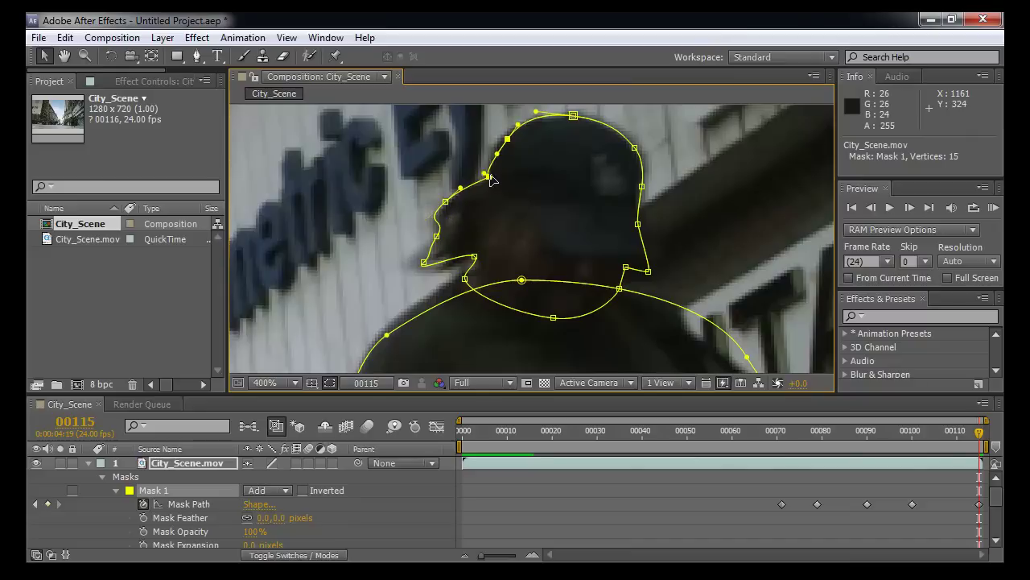
pyautogui.hotkey('ctrl', 'z')
pyautogui.scroll(1, 495, 179)
pyautogui.press('space')
pyautogui.moveTo(493, 155); pyautogui.dragTo(505, 276)
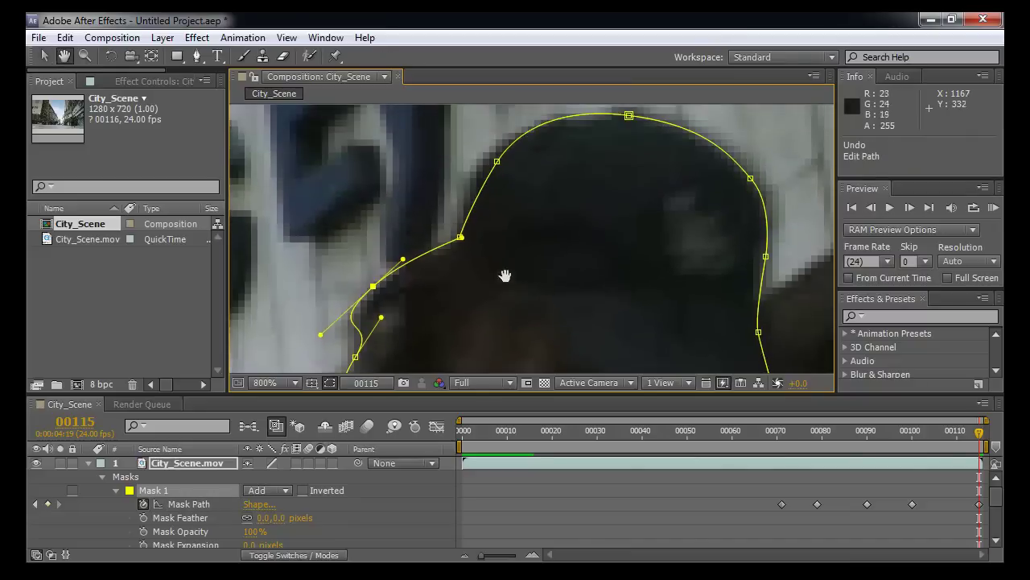
pyautogui.press('v')
pyautogui.moveTo(459, 237); pyautogui.dragTo(455, 241)
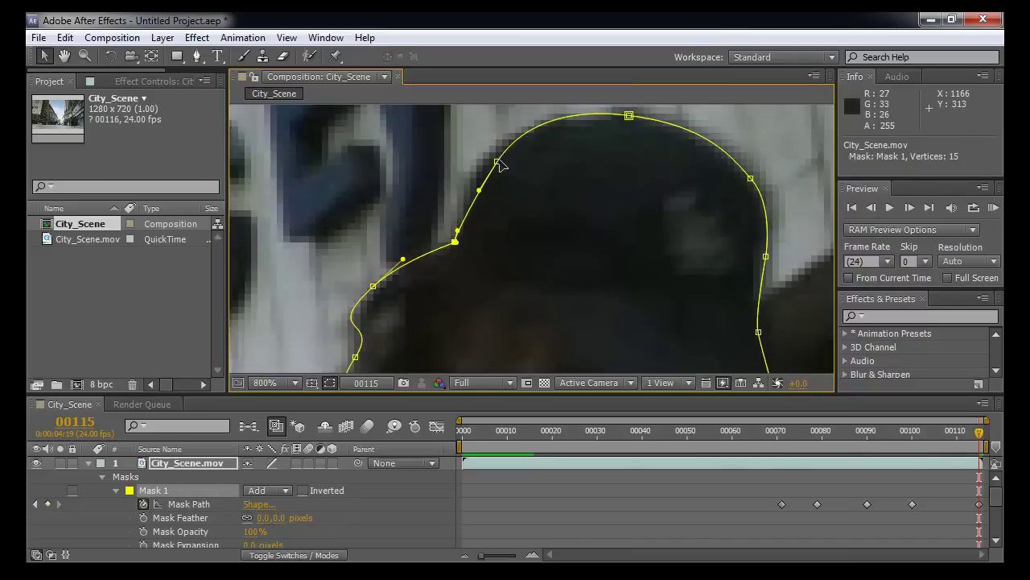
# Step: Fit Mask 1's vertices around the cap's crown and upper right edge at frame 115
pyautogui.moveTo(497, 162); pyautogui.dragTo(486, 162)
pyautogui.press('space')
pyautogui.moveTo(665, 142); pyautogui.dragTo(585, 159)
pyautogui.press('space')
pyautogui.moveTo(651, 259); pyautogui.dragTo(547, 214)
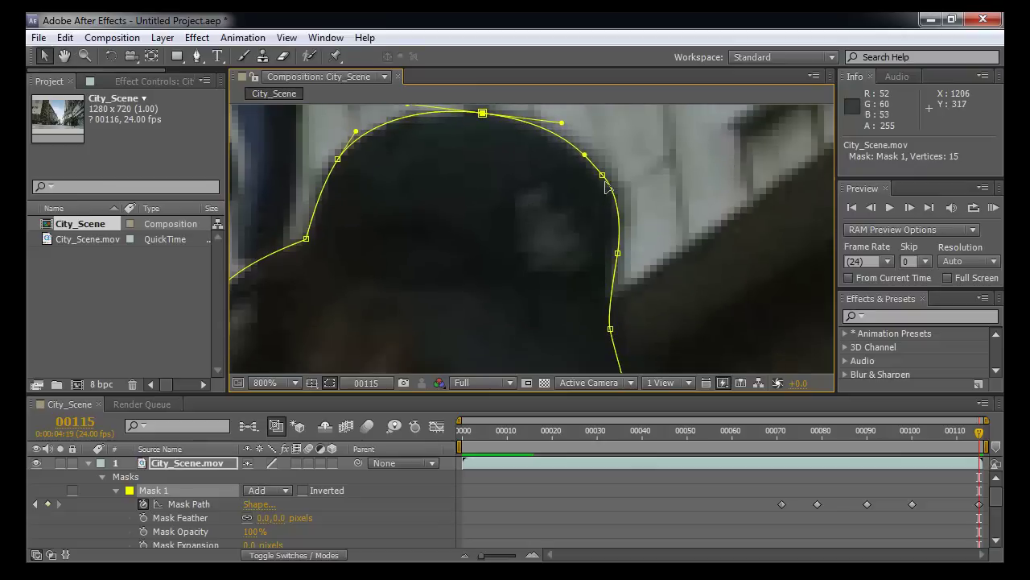
pyautogui.moveTo(603, 176); pyautogui.dragTo(602, 176)
pyautogui.press('space')
pyautogui.moveTo(633, 266); pyautogui.dragTo(615, 206)
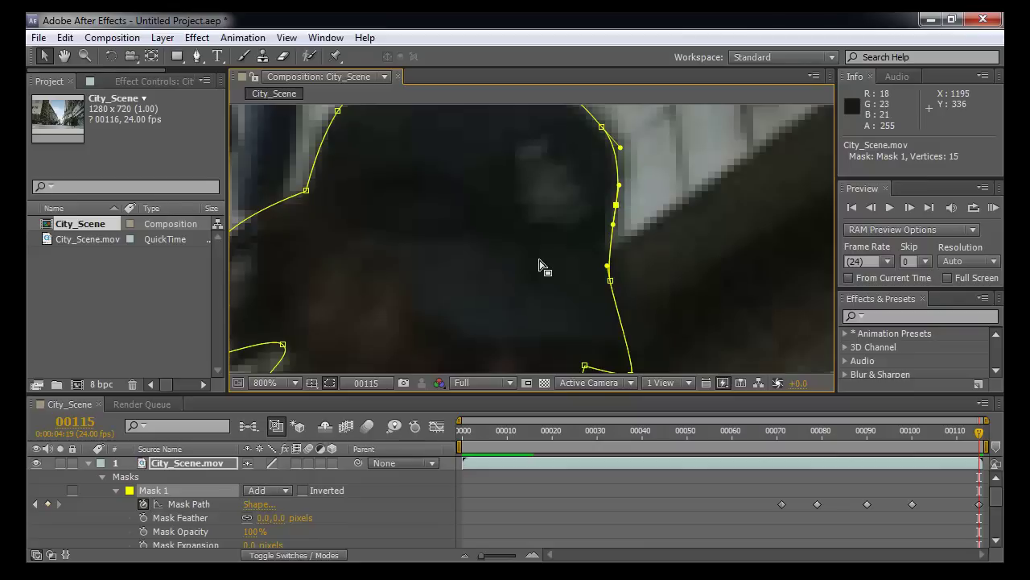
# Step: Fit Mask 1's vertices on the right side of the head, from the cap edge down to the hair tip, at frame 115
pyautogui.moveTo(543, 205); pyautogui.dragTo(631, 236)
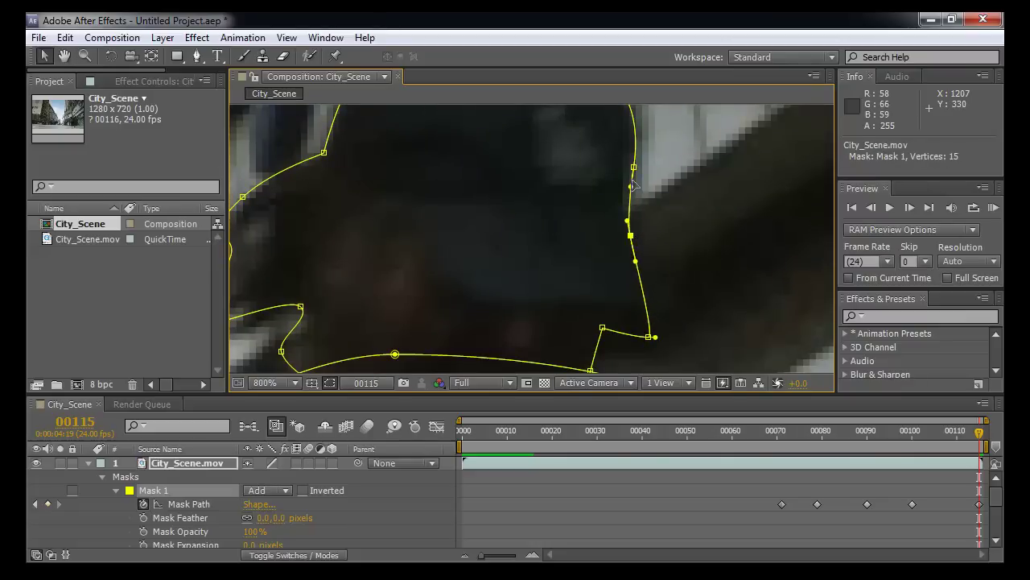
pyautogui.moveTo(634, 167); pyautogui.dragTo(633, 167)
pyautogui.moveTo(649, 338); pyautogui.dragTo(702, 284)
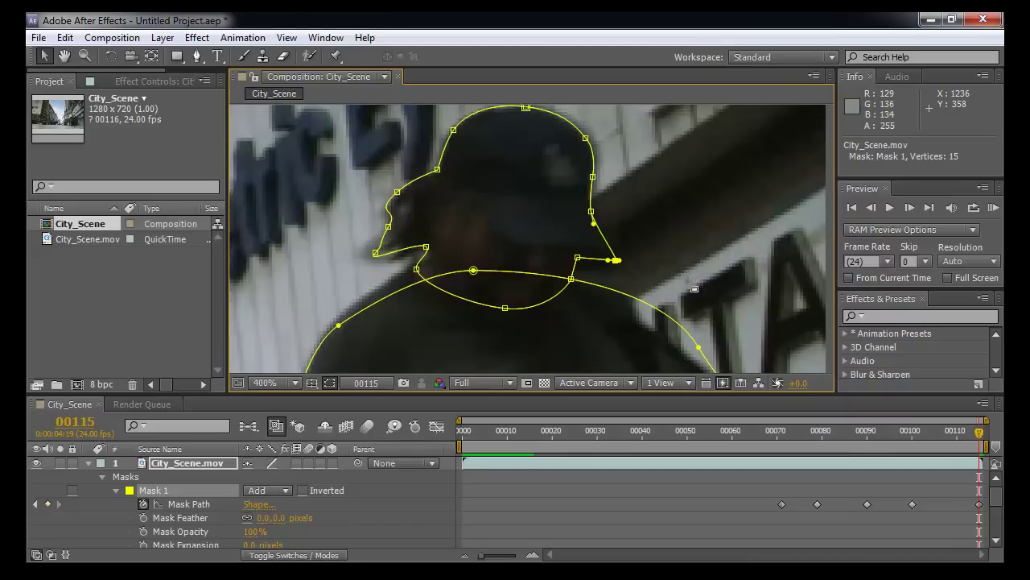
pyautogui.moveTo(625, 276)
pyautogui.mouseDown()
pyautogui.moveTo(612, 262)
pyautogui.moveTo(624, 273)
pyautogui.mouseUp()
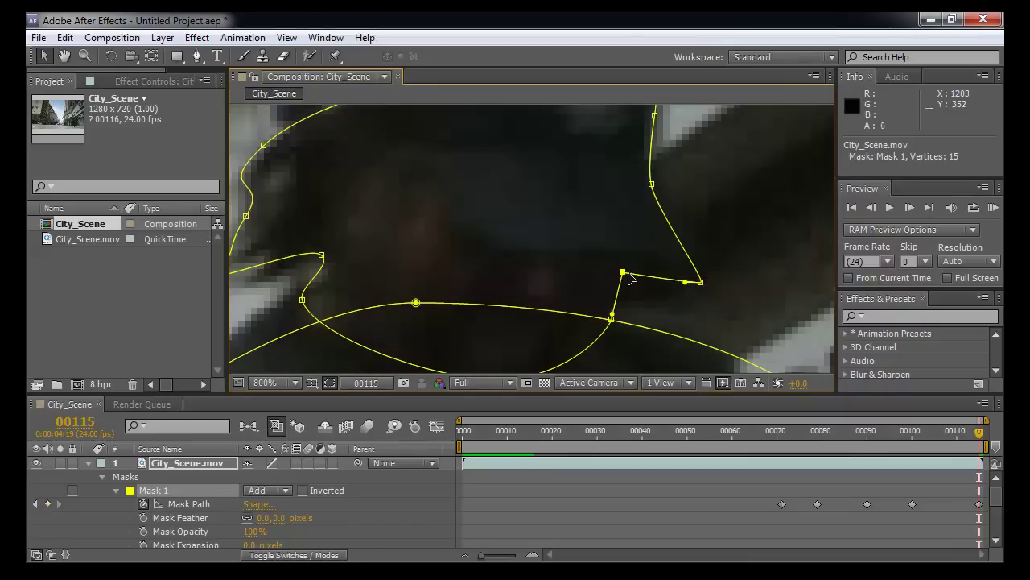
pyautogui.moveTo(702, 283); pyautogui.dragTo(697, 288)
pyautogui.moveTo(680, 324); pyautogui.dragTo(769, 236)
pyautogui.scroll(-1, 549, 288)
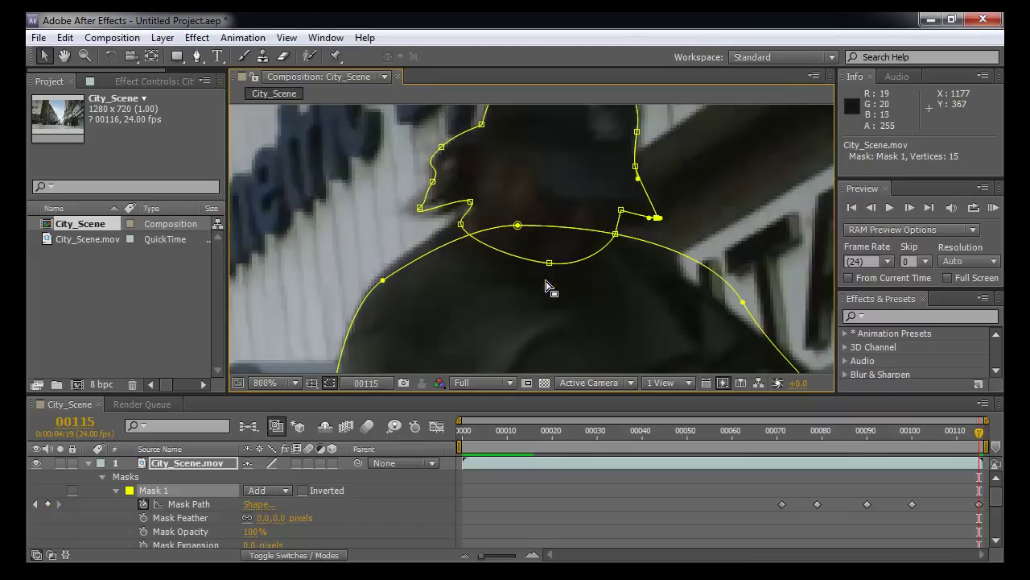
# Step: Select Mask 2 and fit its neck, both shoulders and the right arm corner to the man's jacket at frame 115
pyautogui.moveTo(427, 268); pyautogui.dragTo(464, 265)
pyautogui.moveTo(555, 222); pyautogui.dragTo(534, 206)
pyautogui.moveTo(420, 276); pyautogui.dragTo(453, 245)
pyautogui.press('space')
pyautogui.moveTo(681, 306); pyautogui.dragTo(553, 226)
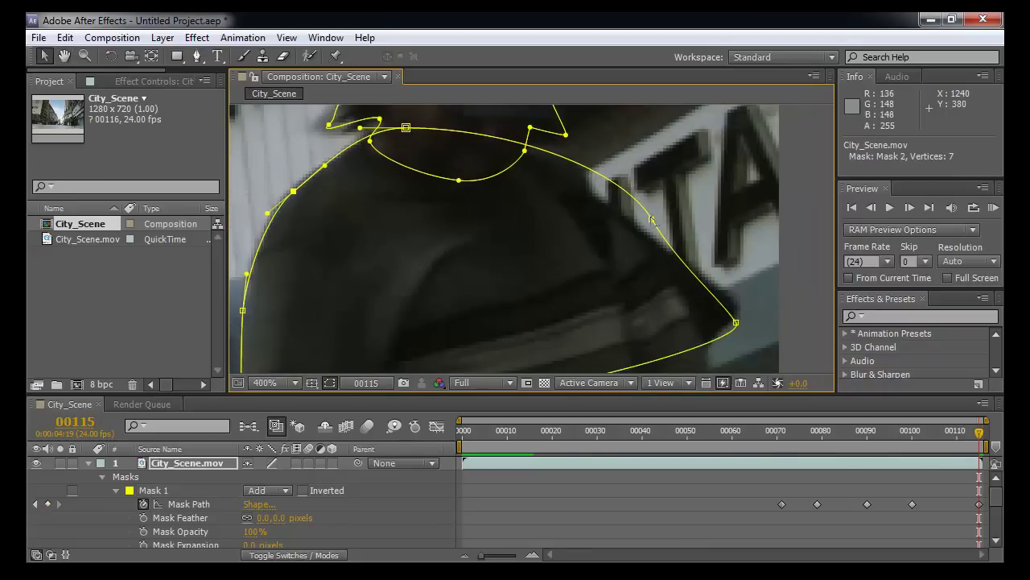
pyautogui.moveTo(652, 220); pyautogui.dragTo(623, 226)
pyautogui.moveTo(649, 272); pyautogui.dragTo(662, 259)
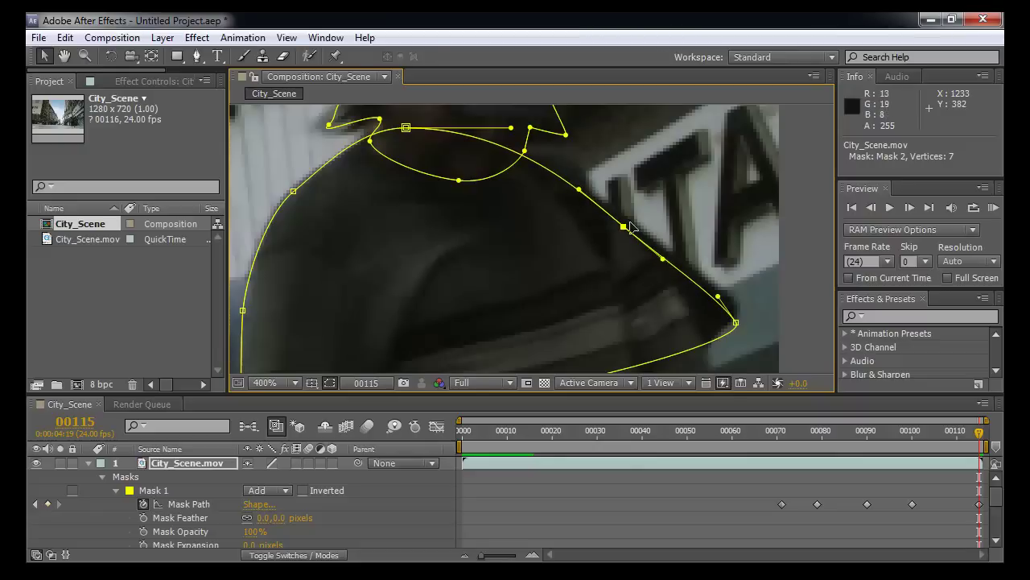
pyautogui.moveTo(630, 227); pyautogui.dragTo(630, 218)
pyautogui.moveTo(739, 325); pyautogui.dragTo(744, 309)
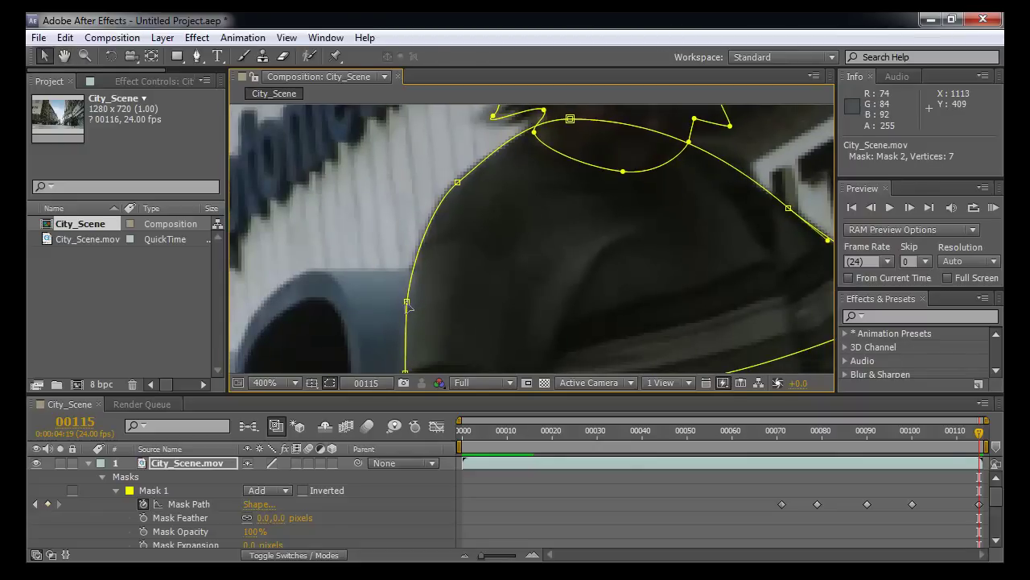
# Step: Fit Mask 2's left arm edge and lower-left corner to the sleeve at frame 115
pyautogui.moveTo(406, 303); pyautogui.dragTo(447, 278)
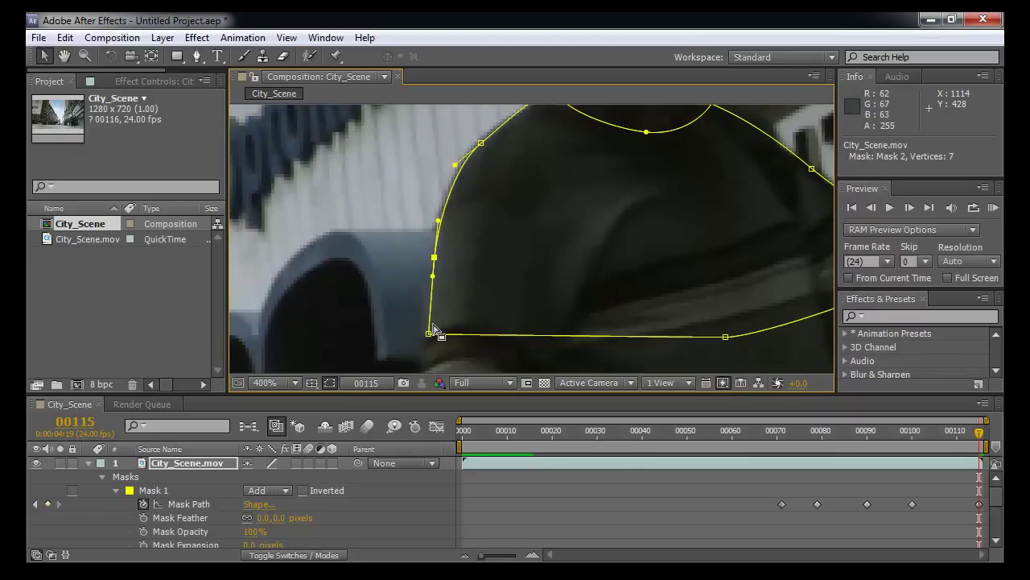
pyautogui.press(',')
pyautogui.moveTo(626, 233); pyautogui.dragTo(620, 281)
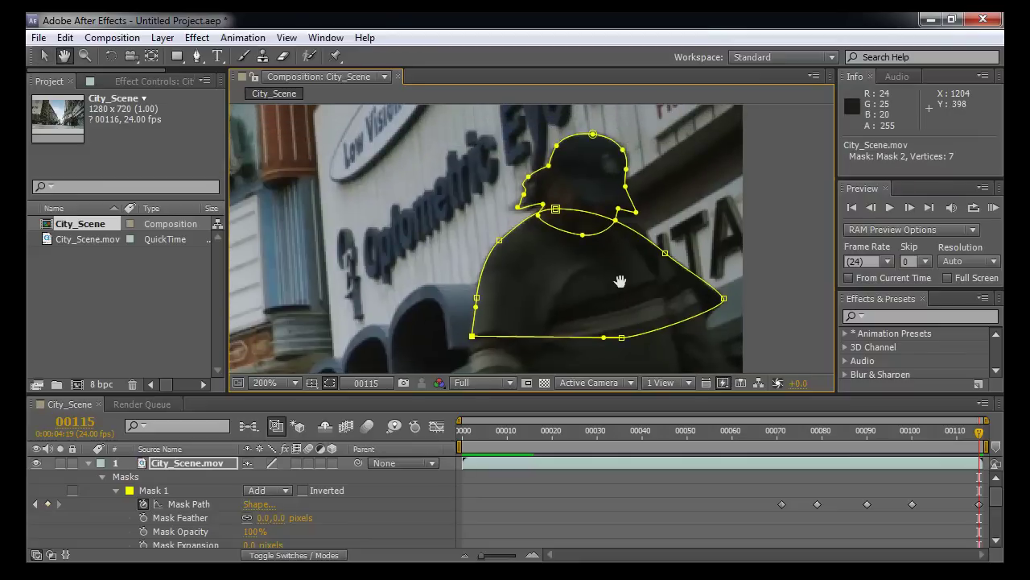
pyautogui.press('v')
# Step: Go to frame 107 and move Mask 2's two bottom vertices left to follow the torso
pyautogui.moveTo(965, 435); pyautogui.dragTo(944, 435)
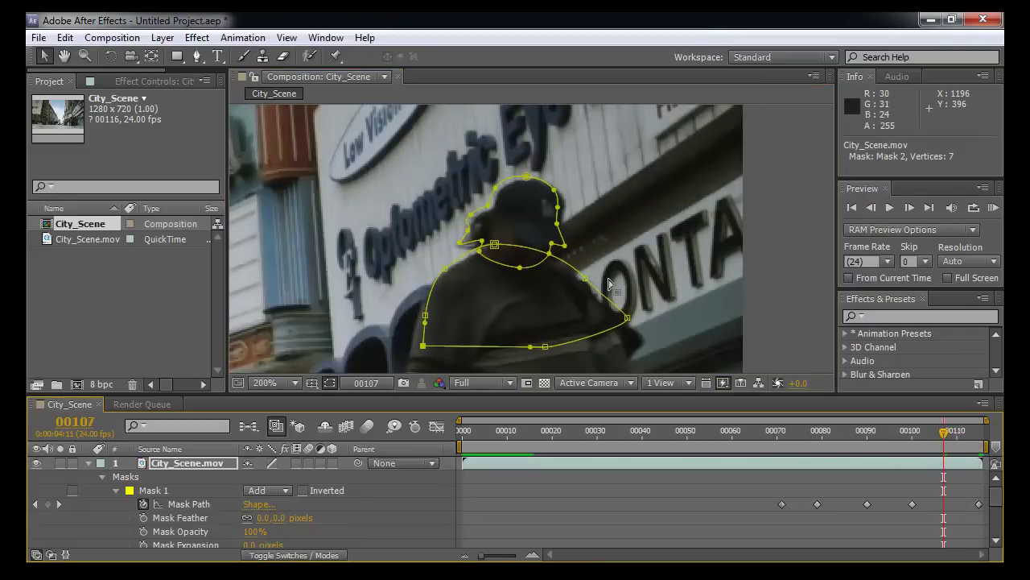
pyautogui.press('h')
pyautogui.moveTo(627, 294); pyautogui.dragTo(608, 226)
pyautogui.press('v')
pyautogui.press('space')
pyautogui.scroll(1, 673, 291)
pyautogui.press('space')
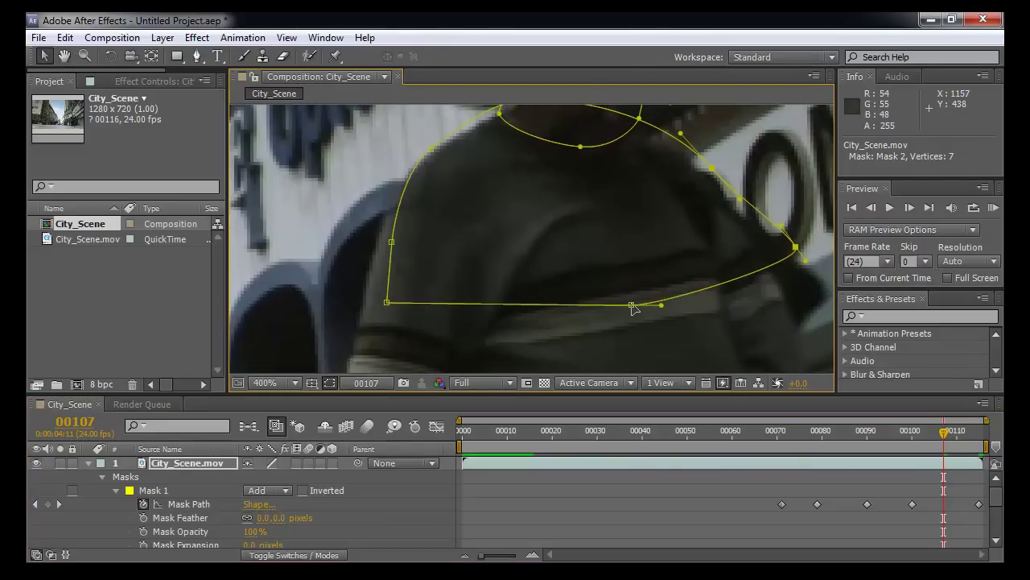
pyautogui.moveTo(633, 306); pyautogui.dragTo(612, 316)
pyautogui.moveTo(388, 303); pyautogui.dragTo(367, 305)
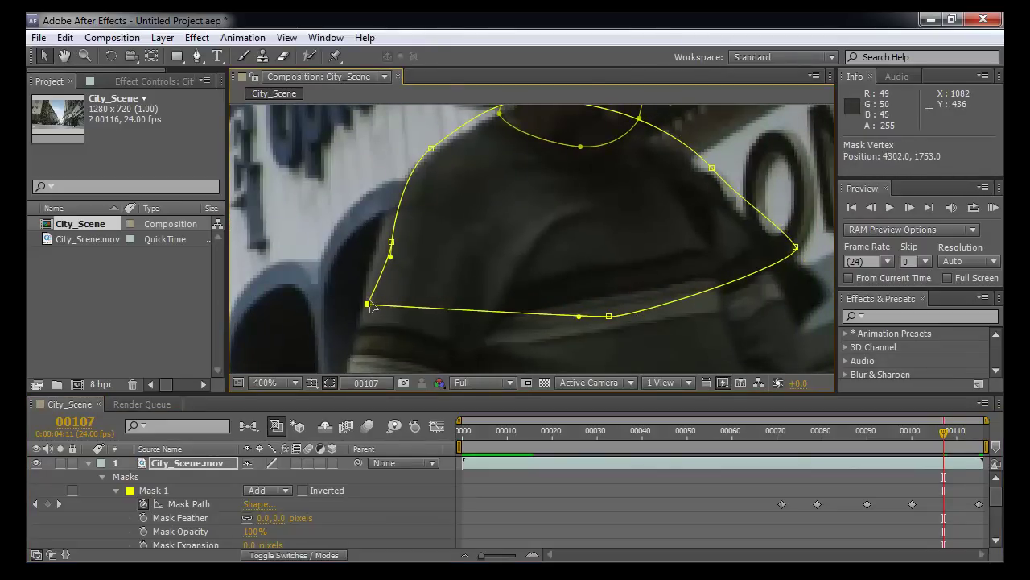
# Step: Fit Mask 2's left arm, shoulders, neck and right arm corner to the jacket outline at frame 107
pyautogui.moveTo(391, 241); pyautogui.dragTo(427, 280)
pyautogui.press('space')
pyautogui.moveTo(431, 200); pyautogui.dragTo(423, 213)
pyautogui.moveTo(536, 150); pyautogui.dragTo(539, 158)
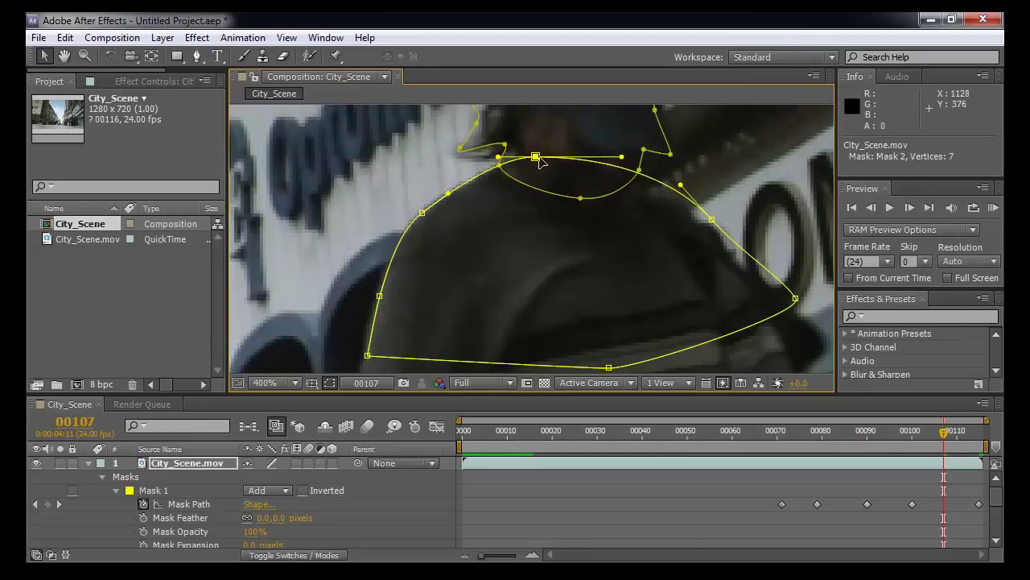
pyautogui.moveTo(721, 225); pyautogui.dragTo(698, 222)
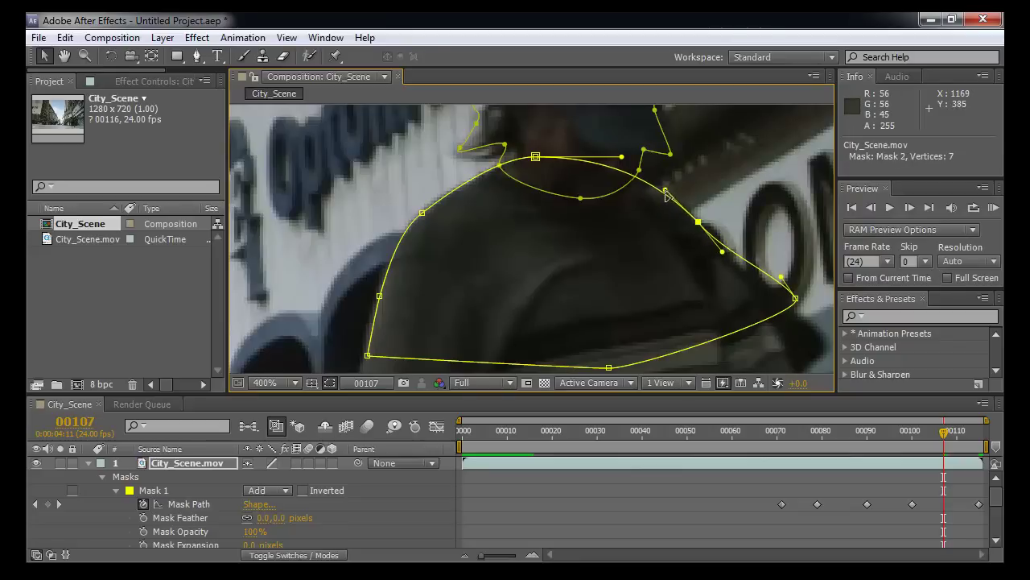
pyautogui.moveTo(795, 298); pyautogui.dragTo(777, 319)
# Step: Fit Mask 1's left-side vertices to the hair from the jaw up to the cap at frame 107
pyautogui.scroll(2, 723, 287)
pyautogui.moveTo(579, 257); pyautogui.dragTo(523, 323)
pyautogui.moveTo(437, 285); pyautogui.dragTo(454, 297)
pyautogui.moveTo(464, 234); pyautogui.dragTo(484, 259)
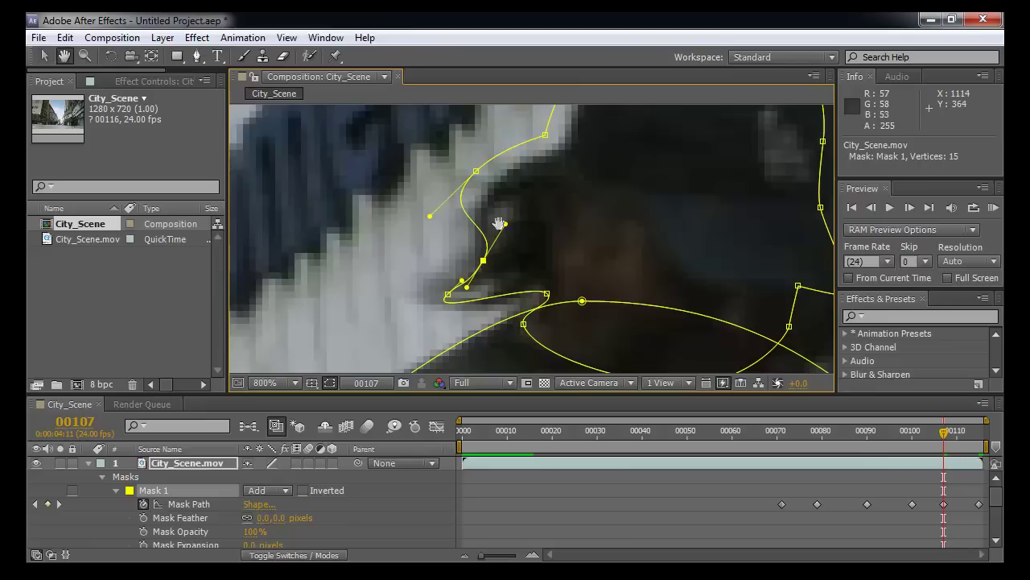
pyautogui.moveTo(496, 223); pyautogui.dragTo(501, 257)
pyautogui.moveTo(481, 205); pyautogui.dragTo(506, 226)
pyautogui.moveTo(551, 169); pyautogui.dragTo(570, 182)
# Step: Fit Mask 1's vertices around the cap's crown and down its right edge at frame 107
pyautogui.moveTo(582, 178); pyautogui.dragTo(561, 216)
pyautogui.moveTo(573, 165); pyautogui.dragTo(540, 216)
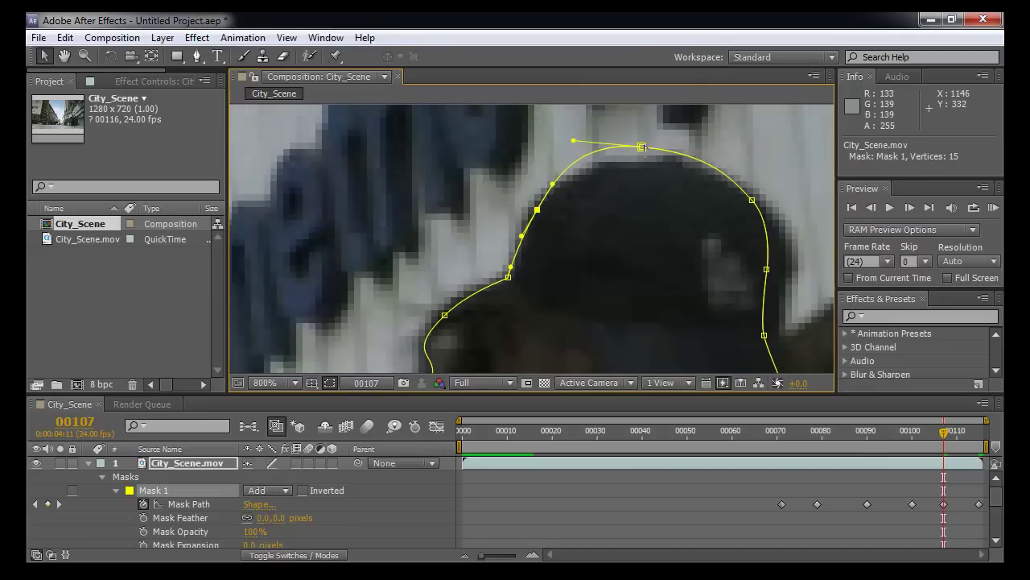
pyautogui.moveTo(641, 148); pyautogui.dragTo(664, 164)
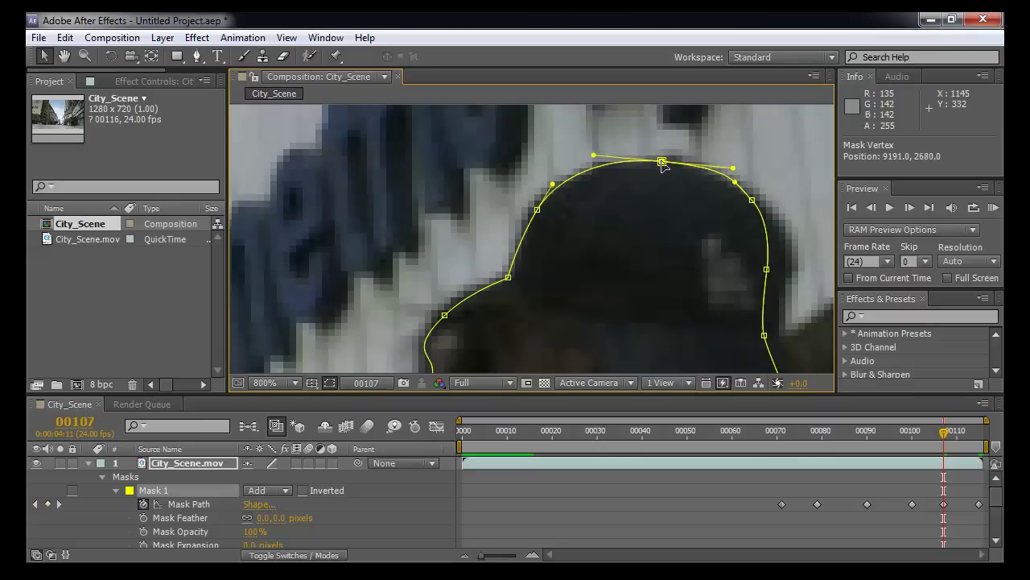
pyautogui.moveTo(721, 195); pyautogui.dragTo(664, 170)
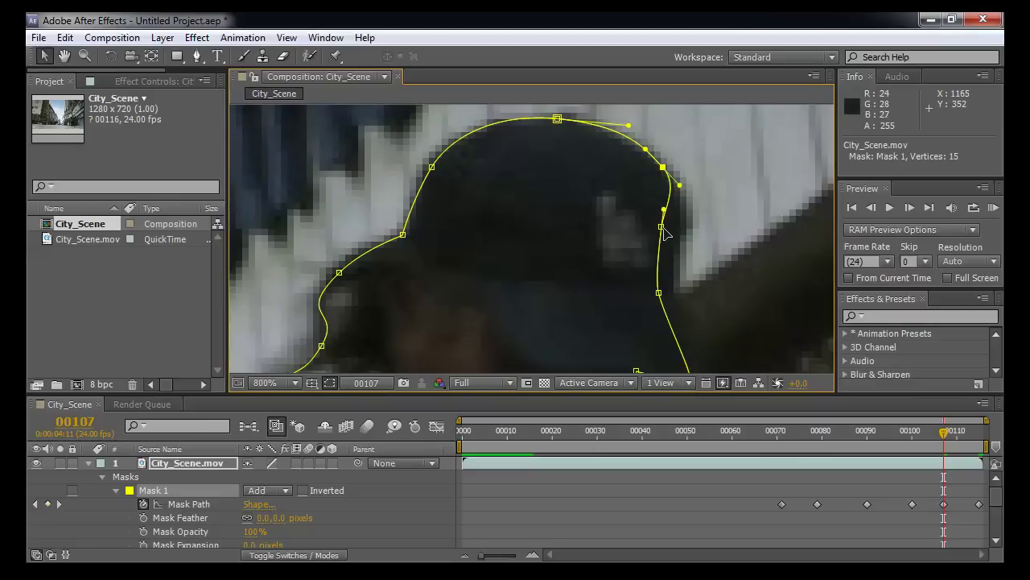
pyautogui.moveTo(662, 227); pyautogui.dragTo(680, 234)
pyautogui.moveTo(677, 278); pyautogui.dragTo(670, 242)
pyautogui.scroll(-1, 672, 249)
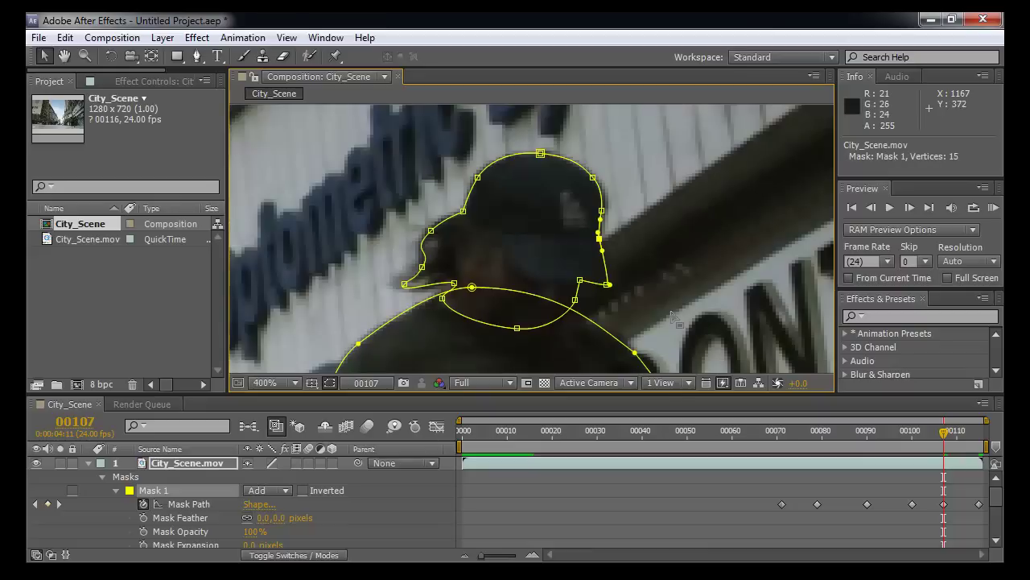
# Step: Reselect Mask 2 and nudge its right arm corner slightly right at frame 107
pyautogui.moveTo(661, 328); pyautogui.dragTo(704, 307)
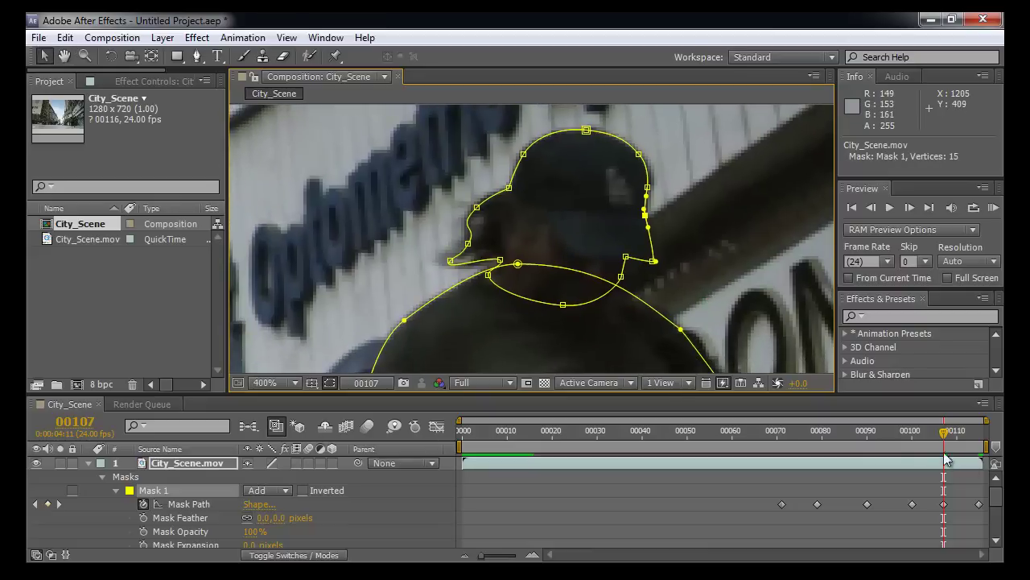
pyautogui.moveTo(655, 267); pyautogui.dragTo(676, 215)
pyautogui.moveTo(743, 331); pyautogui.dragTo(739, 282)
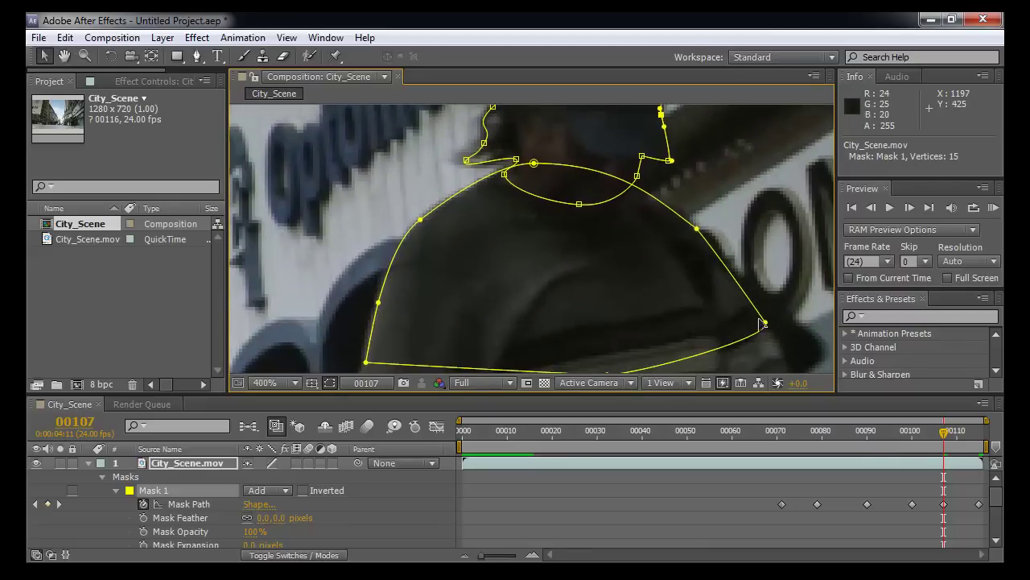
pyautogui.moveTo(766, 323); pyautogui.dragTo(771, 324)
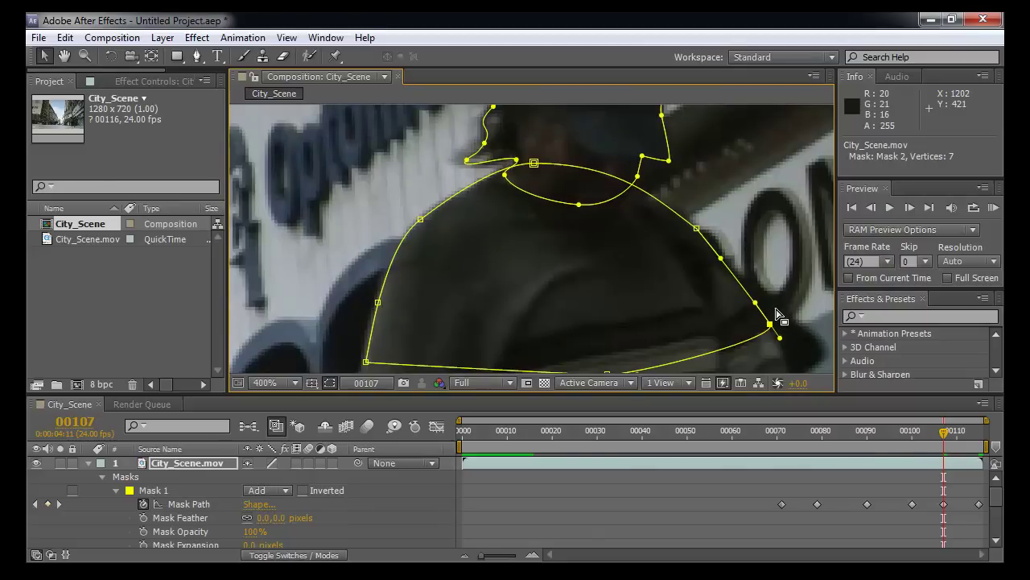
# Step: Go to frame 95 and fit Mask 2's left shoulder and left arm vertices to the jacket edge
pyautogui.moveTo(917, 441); pyautogui.dragTo(889, 439)
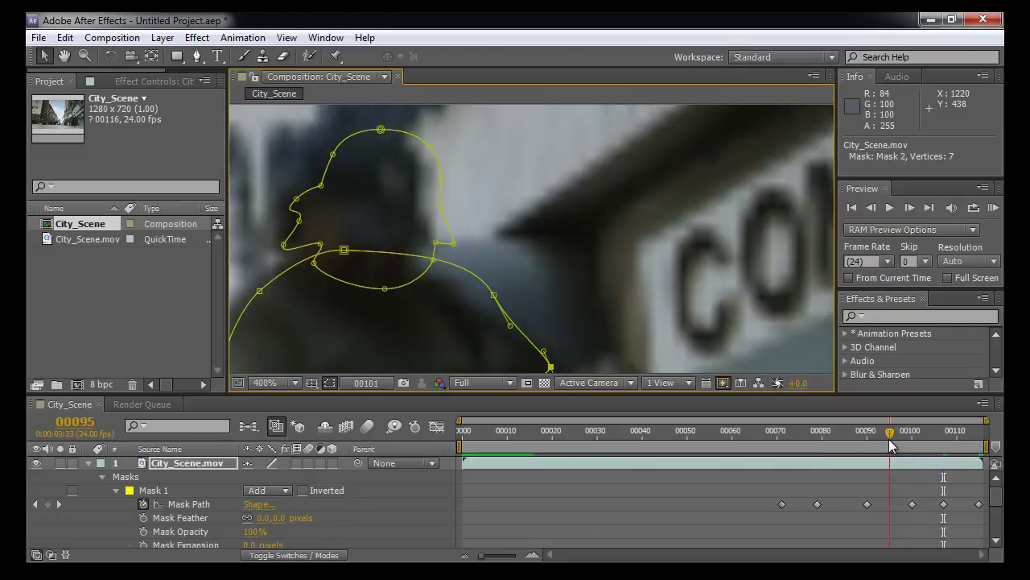
pyautogui.press('h')
pyautogui.moveTo(538, 273); pyautogui.dragTo(712, 200)
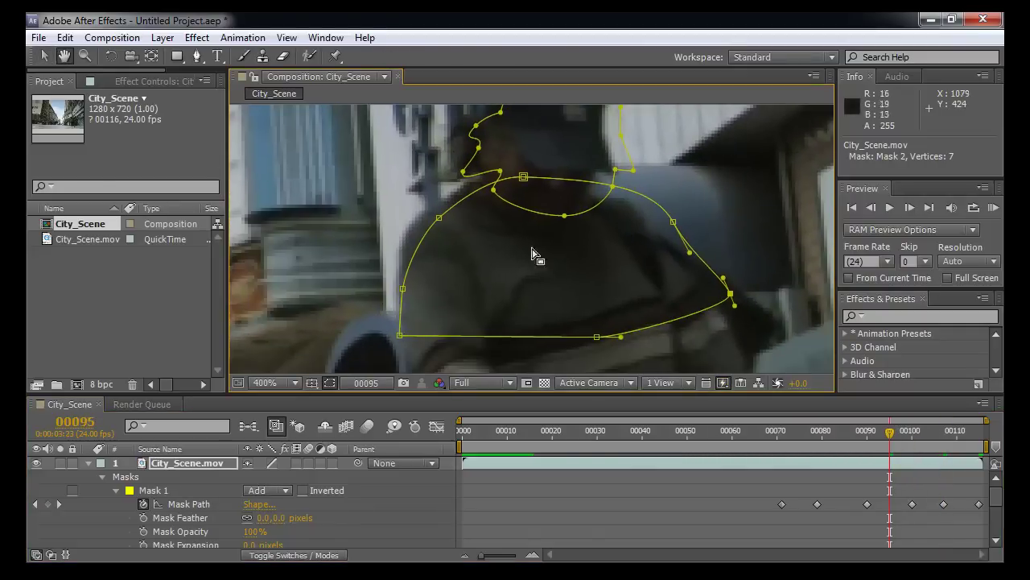
pyautogui.scroll(1, 444, 292)
pyautogui.moveTo(479, 278); pyautogui.dragTo(584, 304)
pyautogui.press('v')
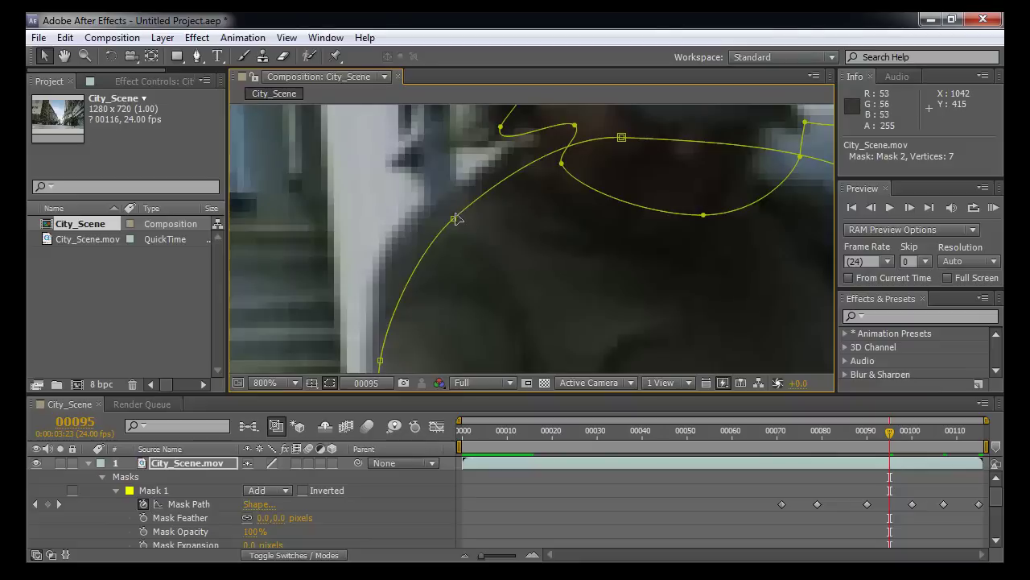
pyautogui.moveTo(455, 217); pyautogui.dragTo(433, 208)
pyautogui.moveTo(443, 261); pyautogui.dragTo(467, 221)
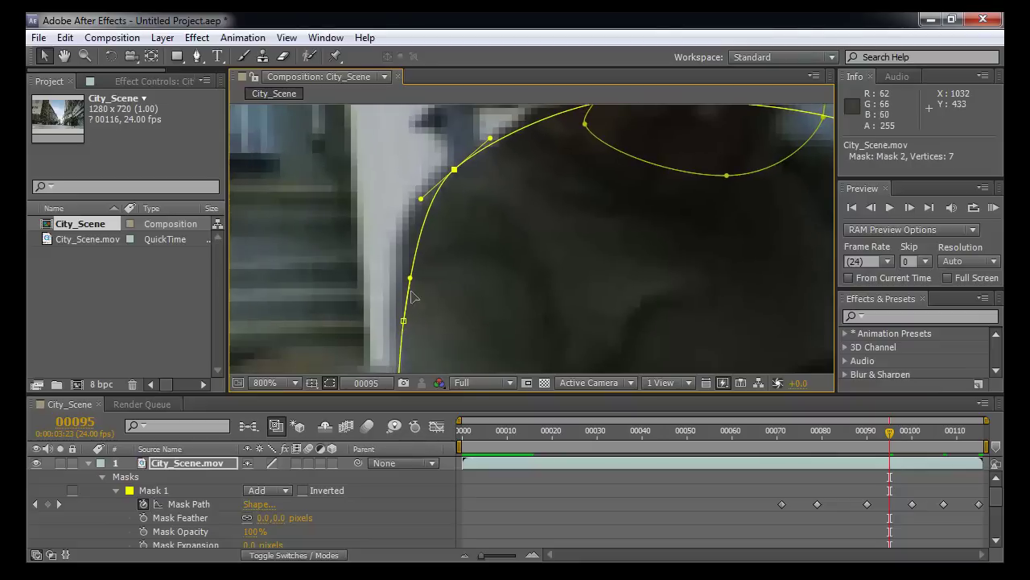
pyautogui.moveTo(404, 321); pyautogui.dragTo(398, 318)
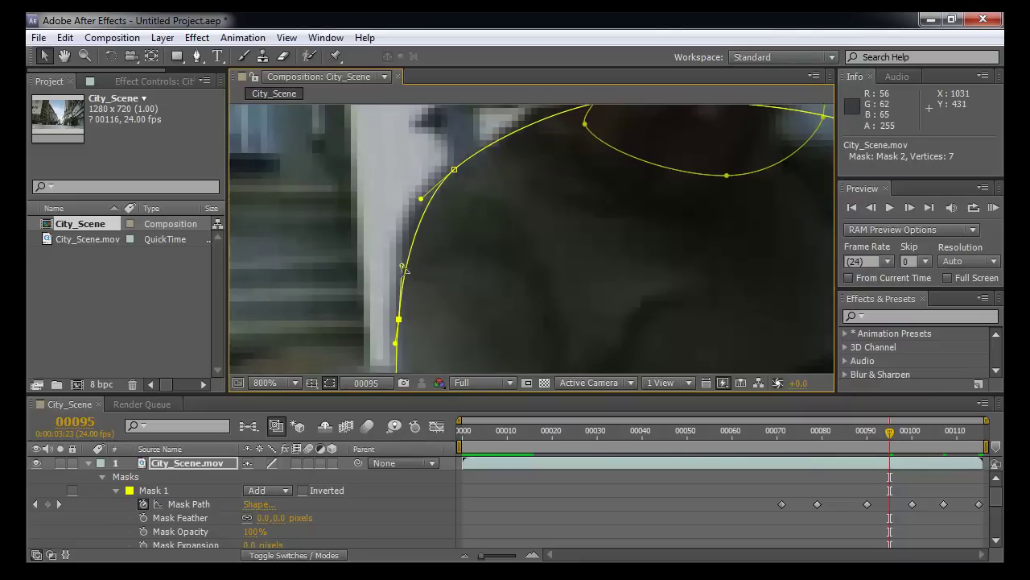
# Step: Fit Mask 2's neck, right shoulder and right arm corner to the jacket at frame 95, adjusting the curve handles
pyautogui.moveTo(664, 204); pyautogui.dragTo(463, 289)
pyautogui.moveTo(619, 242); pyautogui.dragTo(588, 254)
pyautogui.moveTo(711, 287); pyautogui.dragTo(663, 299)
pyautogui.moveTo(624, 266); pyautogui.dragTo(632, 258)
pyautogui.moveTo(419, 187); pyautogui.dragTo(395, 188)
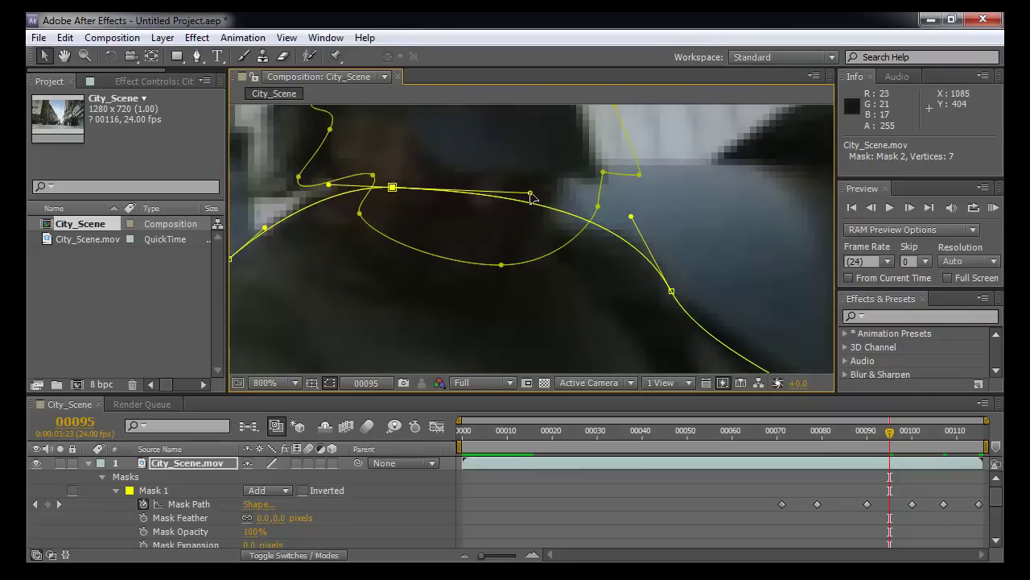
pyautogui.moveTo(530, 194); pyautogui.dragTo(503, 196)
pyautogui.moveTo(702, 325); pyautogui.dragTo(516, 182)
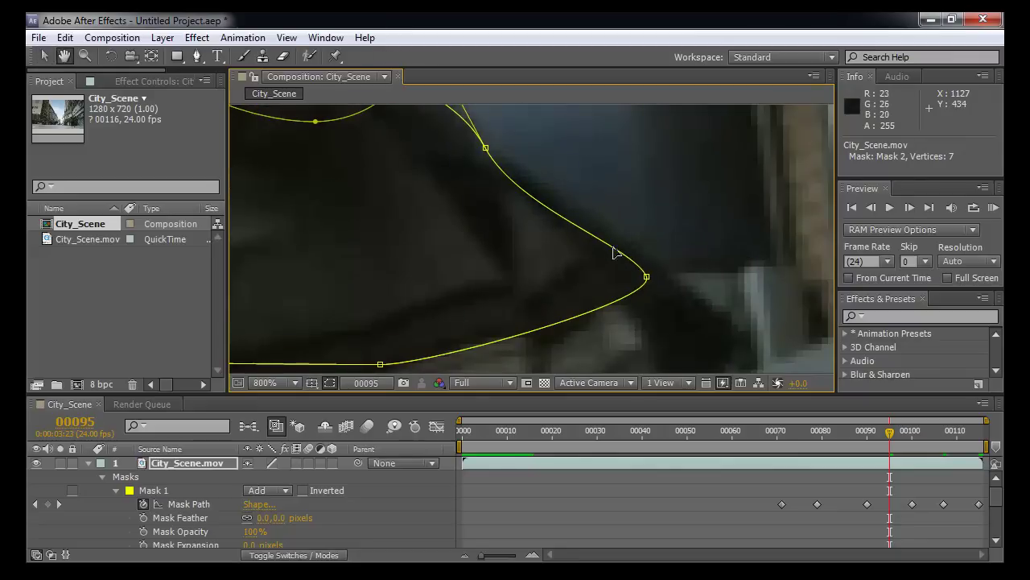
pyautogui.moveTo(648, 278); pyautogui.dragTo(654, 270)
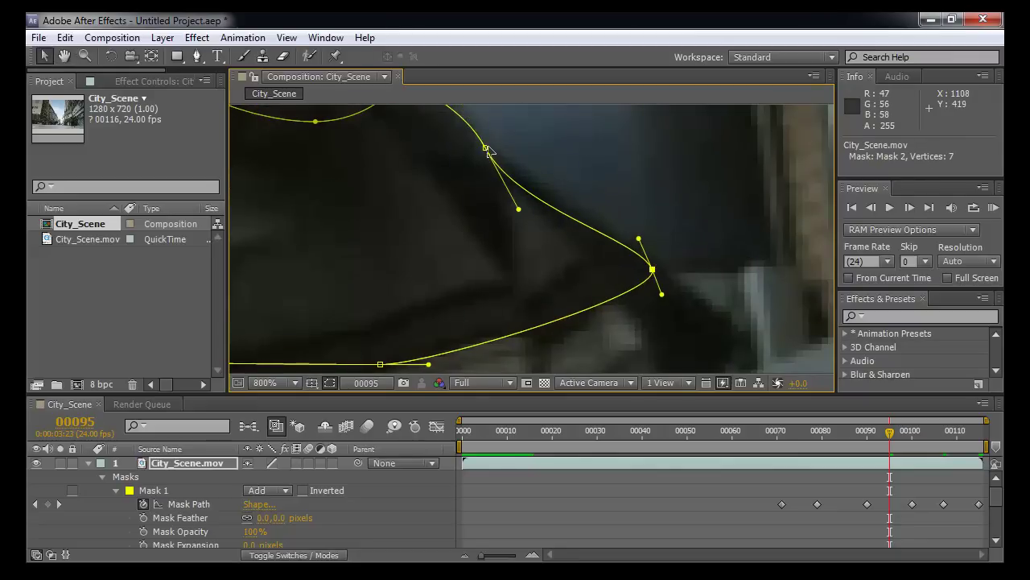
# Step: Select Mask 1 and fit its bottom collar vertex and left neck vertex to the man's neck at frame 95
pyautogui.moveTo(487, 149); pyautogui.dragTo(723, 313)
pyautogui.moveTo(558, 200); pyautogui.dragTo(588, 270)
pyautogui.moveTo(656, 283); pyautogui.dragTo(608, 295)
pyautogui.moveTo(558, 349); pyautogui.dragTo(518, 339)
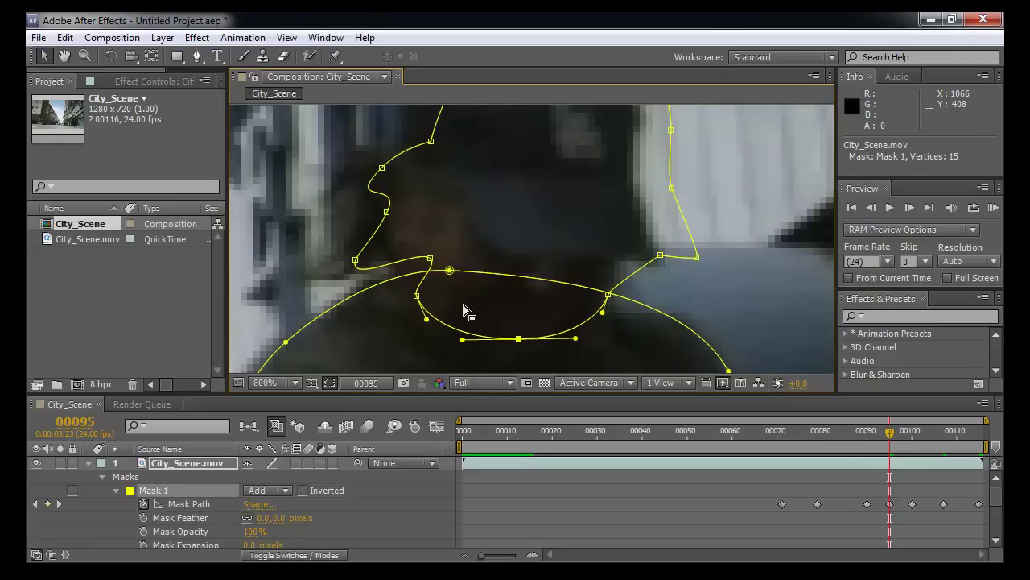
pyautogui.moveTo(419, 297); pyautogui.dragTo(400, 302)
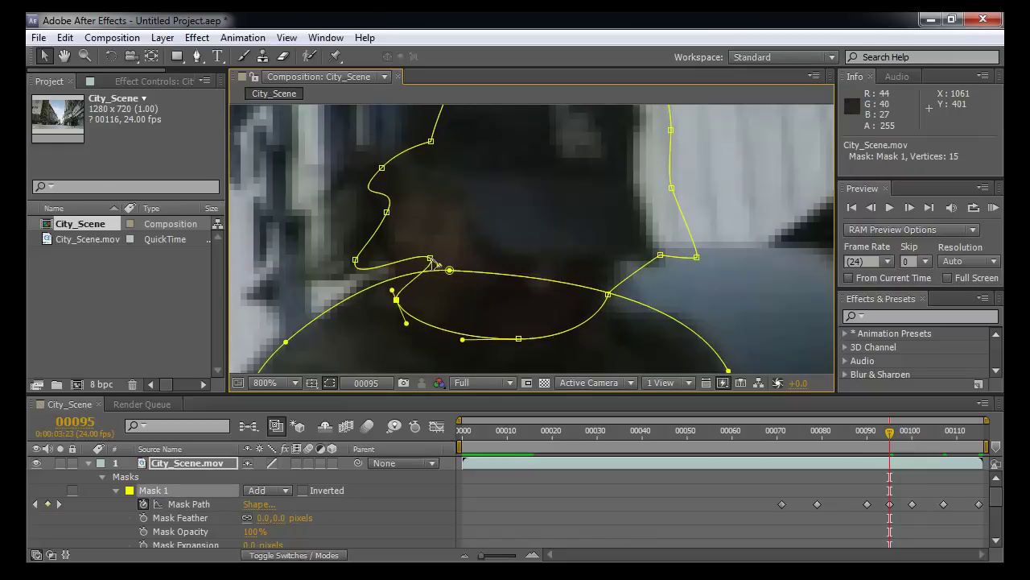
# Step: Fit Mask 1's left jaw and ear vertices to the outer edge of the head at frame 95
pyautogui.moveTo(435, 263); pyautogui.dragTo(321, 270)
pyautogui.moveTo(375, 229); pyautogui.dragTo(368, 279)
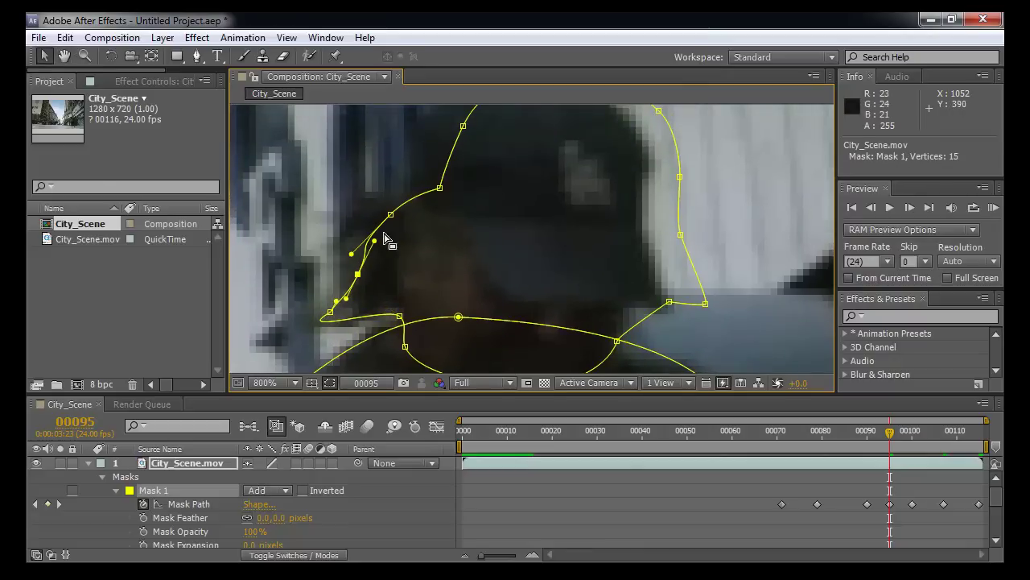
pyautogui.moveTo(392, 216); pyautogui.dragTo(364, 206)
pyautogui.moveTo(358, 274); pyautogui.dragTo(342, 277)
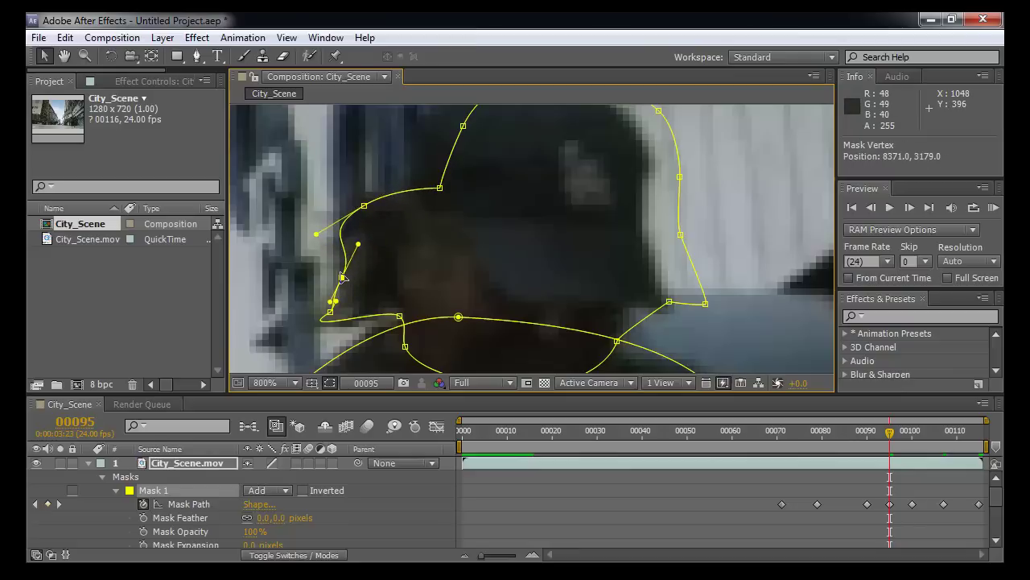
# Step: Fit Mask 1's vertices along the cap's left side and over its crown at frame 95
pyautogui.moveTo(467, 209); pyautogui.dragTo(395, 250)
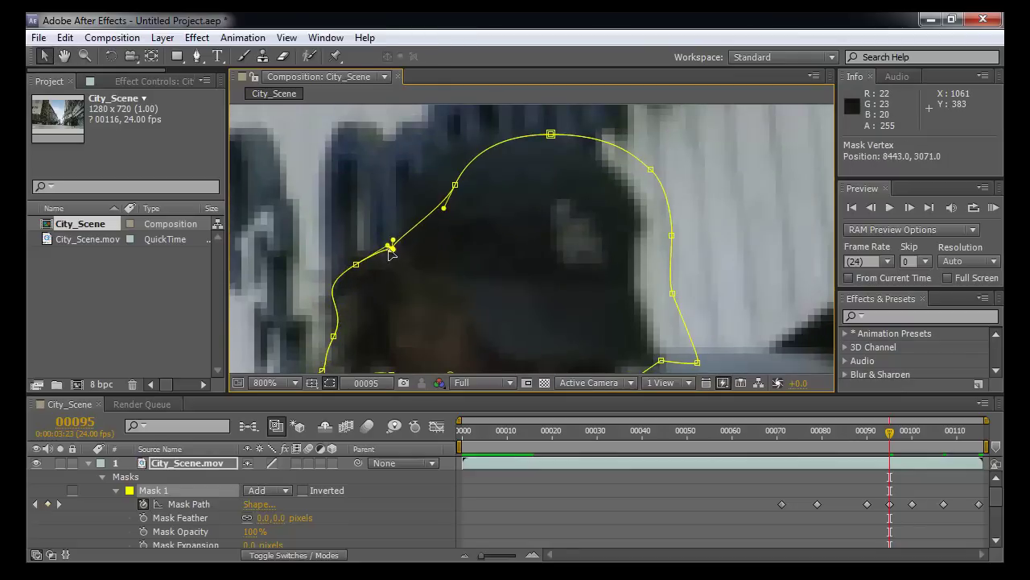
pyautogui.moveTo(455, 185); pyautogui.dragTo(406, 183)
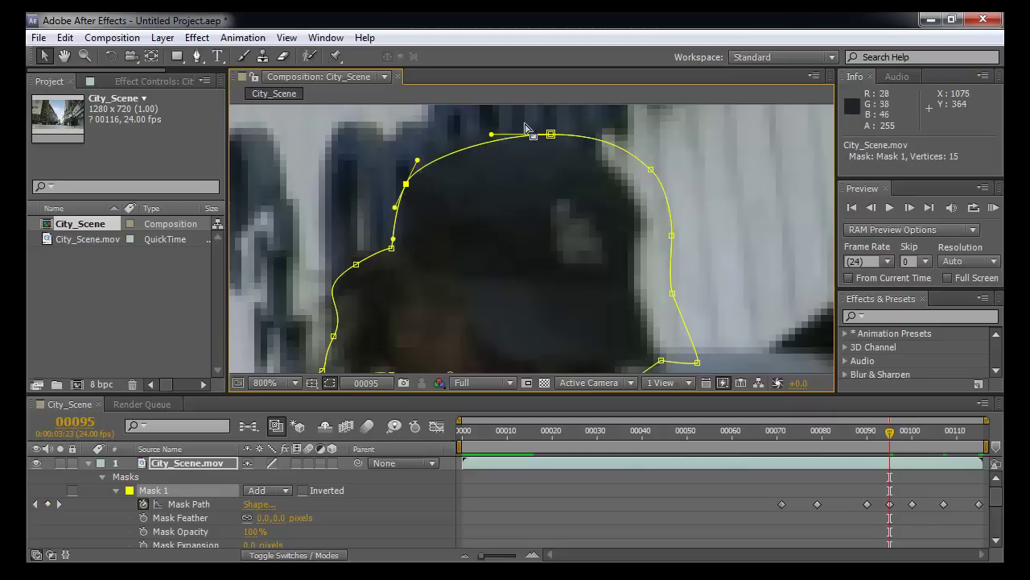
pyautogui.moveTo(550, 136); pyautogui.dragTo(499, 132)
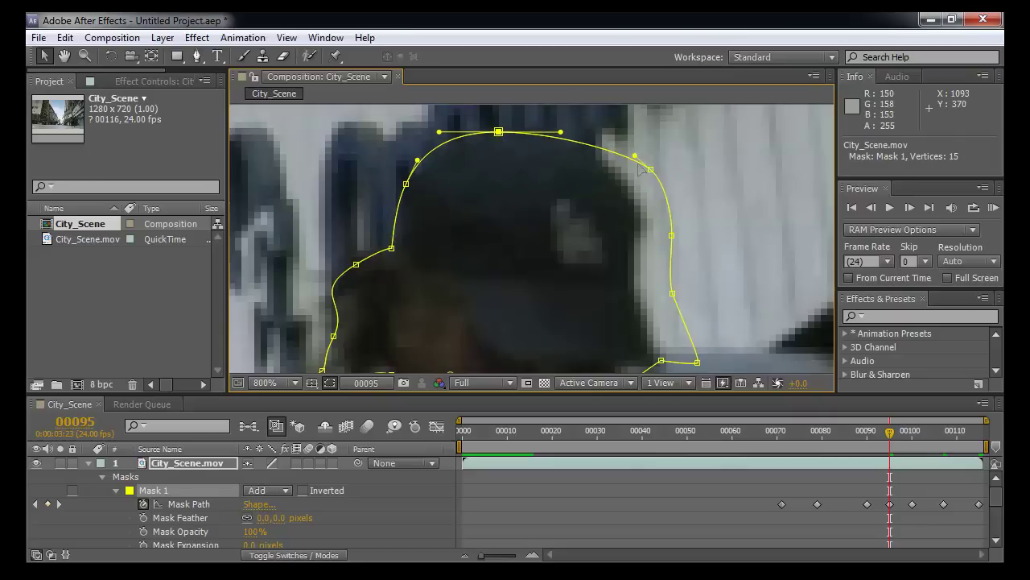
pyautogui.moveTo(650, 171); pyautogui.dragTo(608, 164)
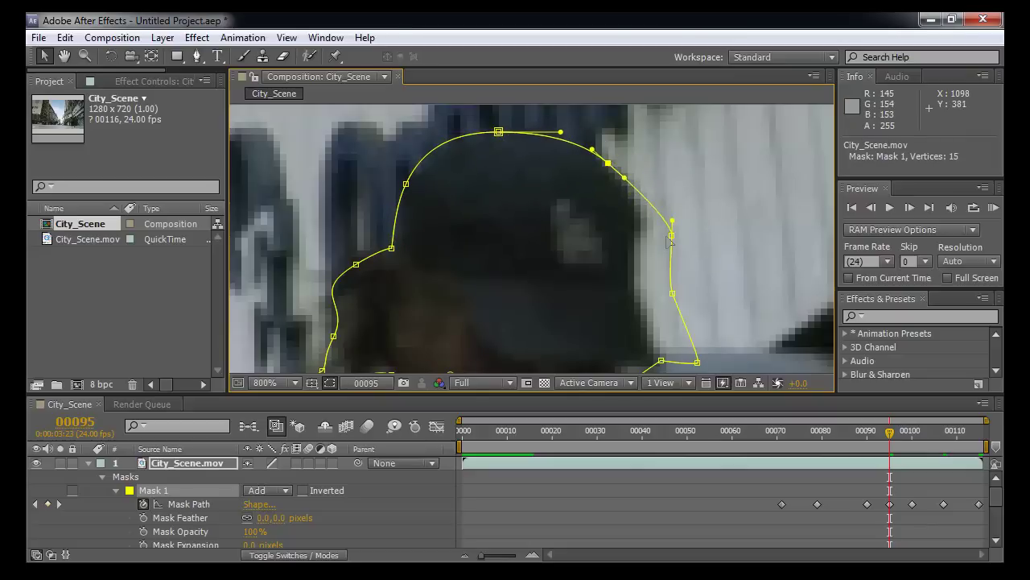
# Step: Pull Mask 1's right-side vertices in to the cap's right edge and brim corner at frame 95
pyautogui.moveTo(672, 236); pyautogui.dragTo(639, 229)
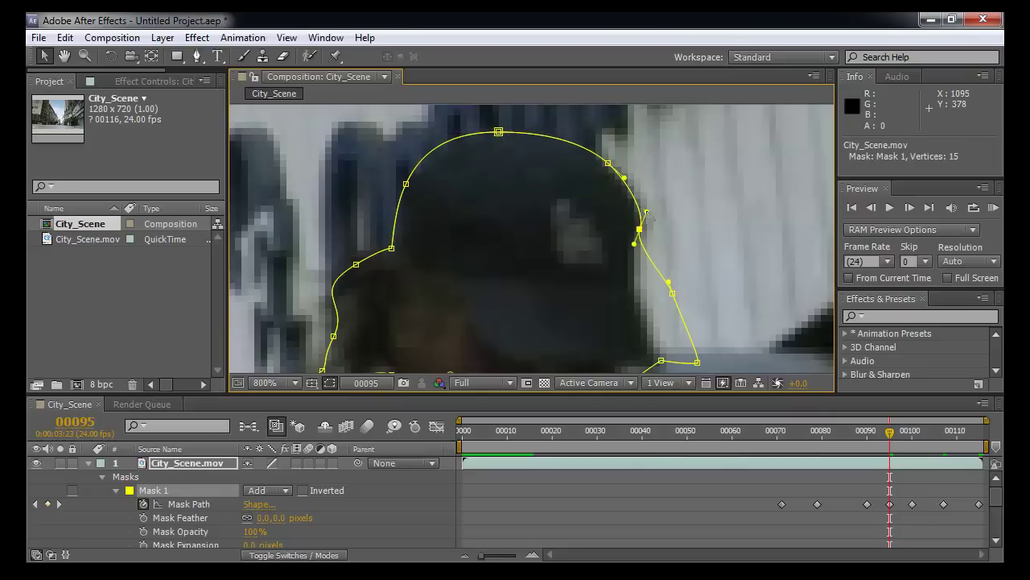
pyautogui.moveTo(672, 293); pyautogui.dragTo(640, 290)
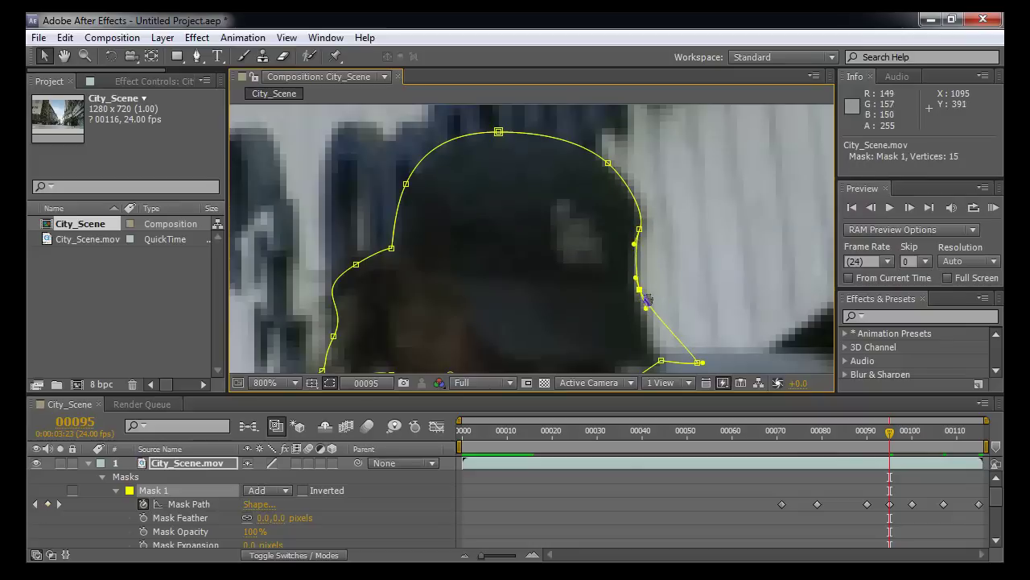
pyautogui.moveTo(684, 357); pyautogui.dragTo(627, 309)
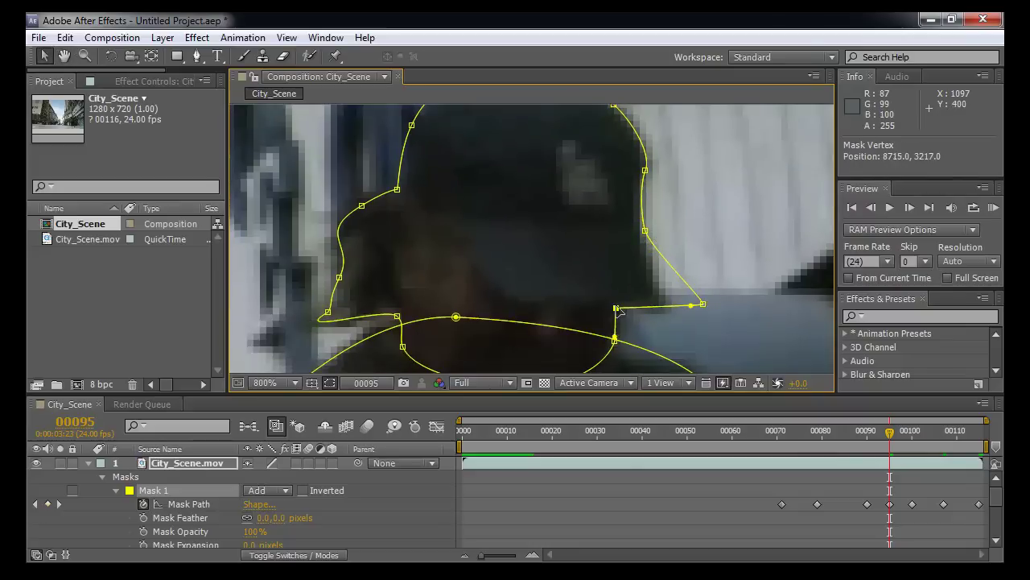
pyautogui.moveTo(703, 305); pyautogui.dragTo(668, 309)
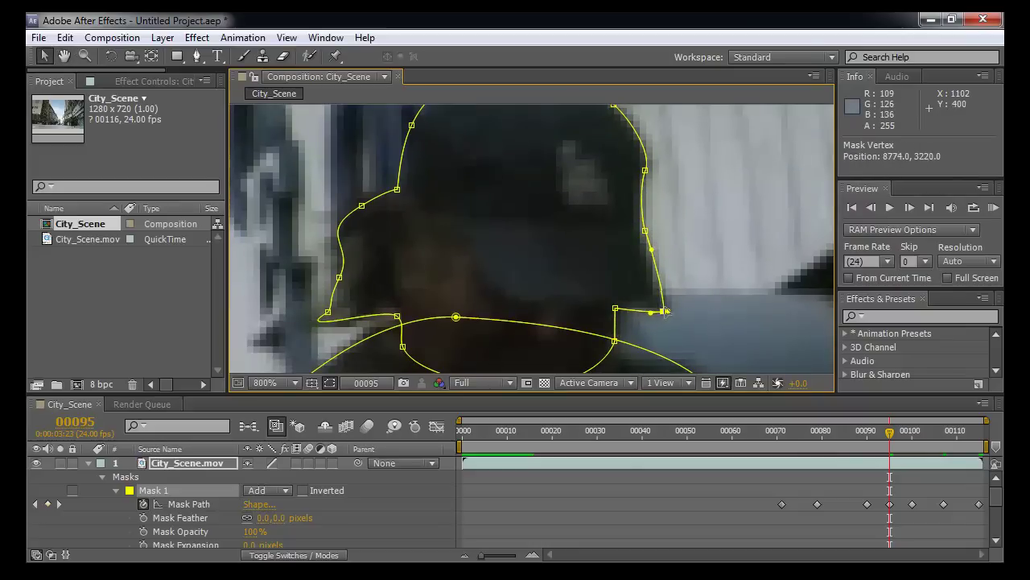
pyautogui.moveTo(645, 231); pyautogui.dragTo(641, 236)
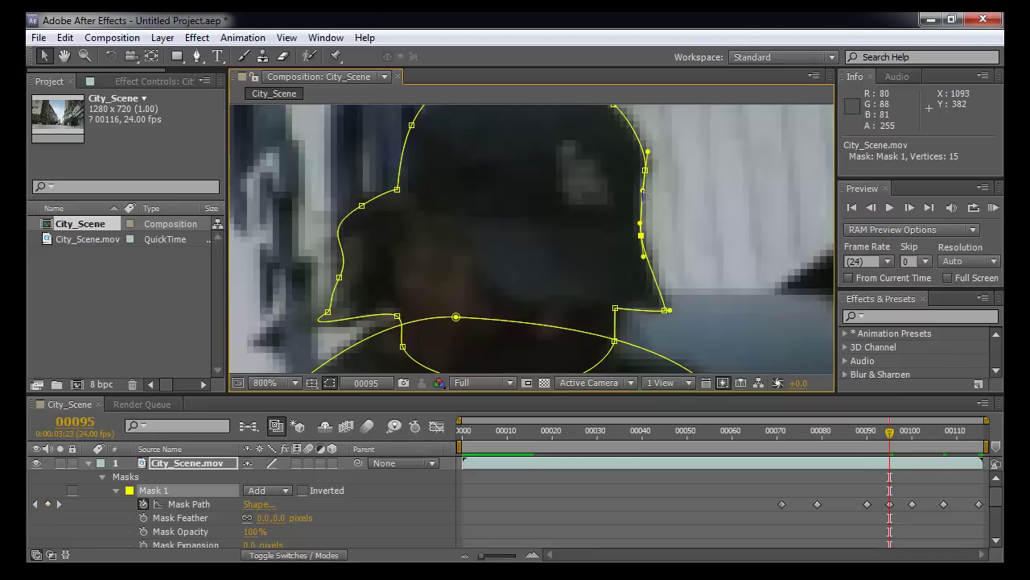
# Step: Go to frame 84 and fit Mask 2's right arm and right shoulder vertices to the jacket edge
pyautogui.scroll(-1, 641, 200)
pyautogui.moveTo(659, 254); pyautogui.dragTo(678, 242)
pyautogui.moveTo(849, 439); pyautogui.dragTo(840, 437)
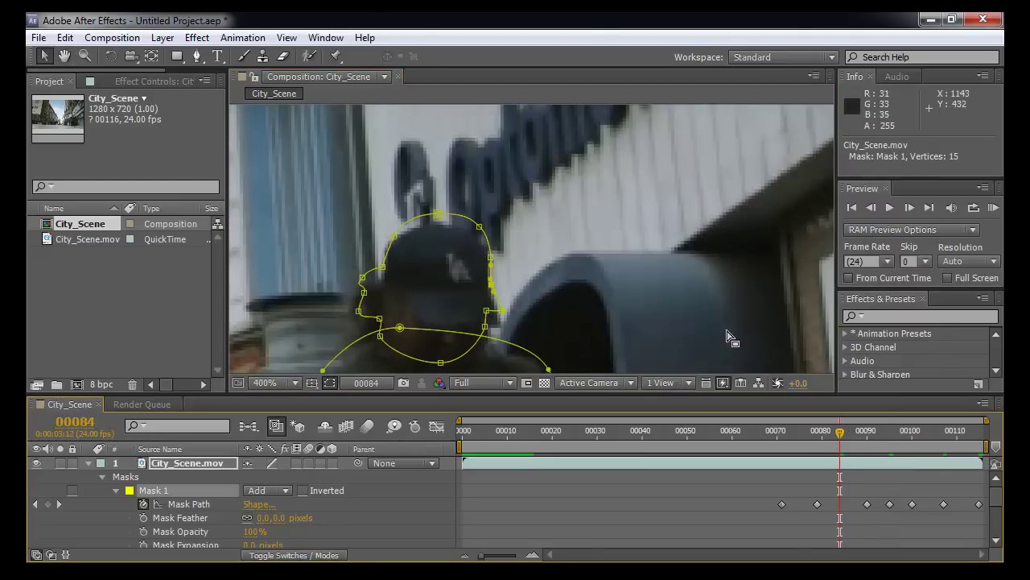
pyautogui.moveTo(561, 249); pyautogui.dragTo(671, 161)
pyautogui.moveTo(662, 275); pyautogui.dragTo(510, 203)
pyautogui.scroll(1, 699, 261)
pyautogui.moveTo(651, 234); pyautogui.dragTo(628, 275)
pyautogui.moveTo(718, 259); pyautogui.dragTo(707, 277)
pyautogui.moveTo(671, 157); pyautogui.dragTo(686, 285)
pyautogui.moveTo(631, 244); pyautogui.dragTo(620, 247)
pyautogui.moveTo(445, 174); pyautogui.dragTo(539, 207)
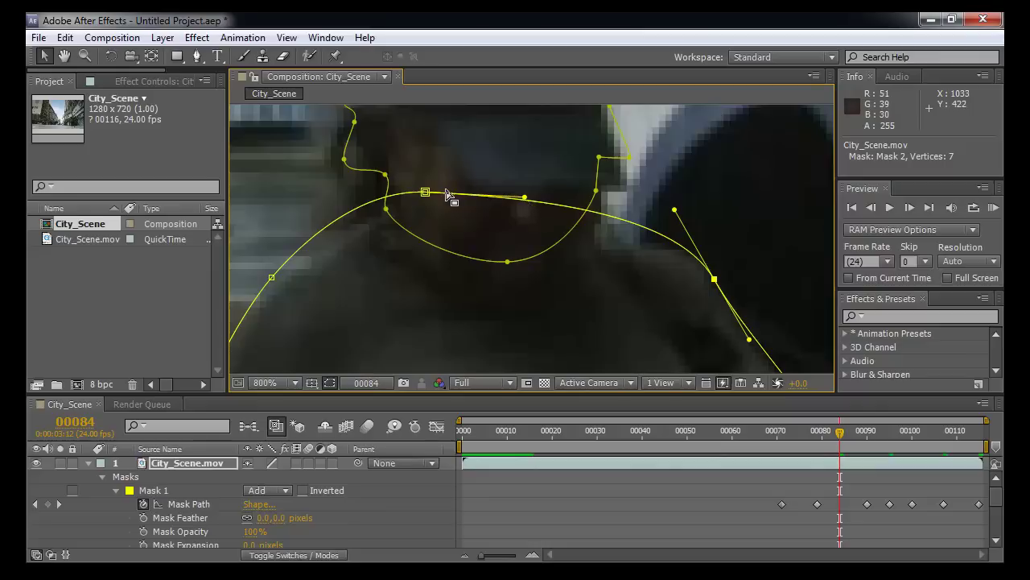
# Step: Lower Mask 2's neck vertex and adjust the right shoulder's curve handle to follow the jacket at frame 84
pyautogui.moveTo(447, 192); pyautogui.dragTo(454, 212)
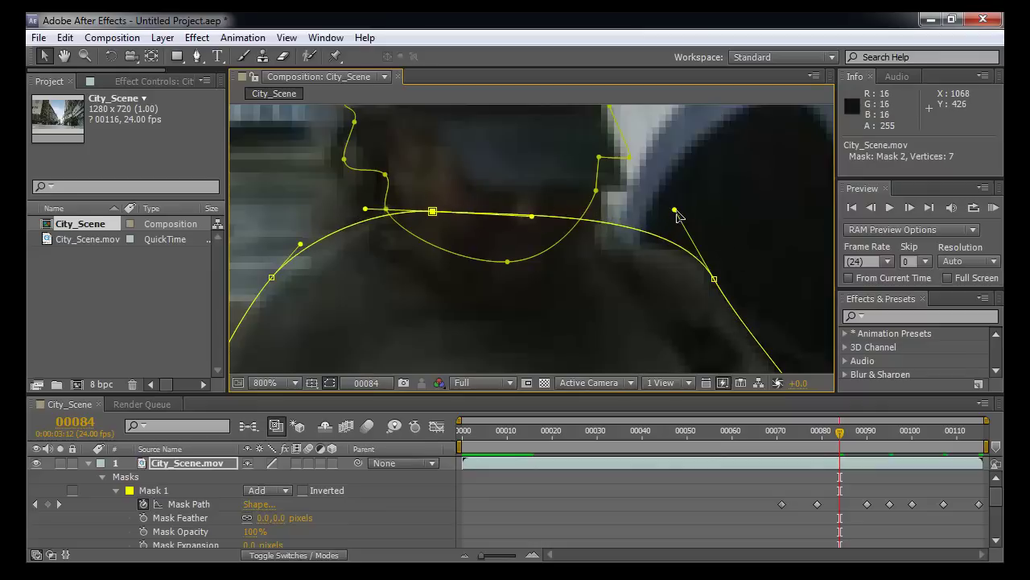
pyautogui.moveTo(676, 211); pyautogui.dragTo(680, 237)
pyautogui.moveTo(442, 215); pyautogui.dragTo(442, 211)
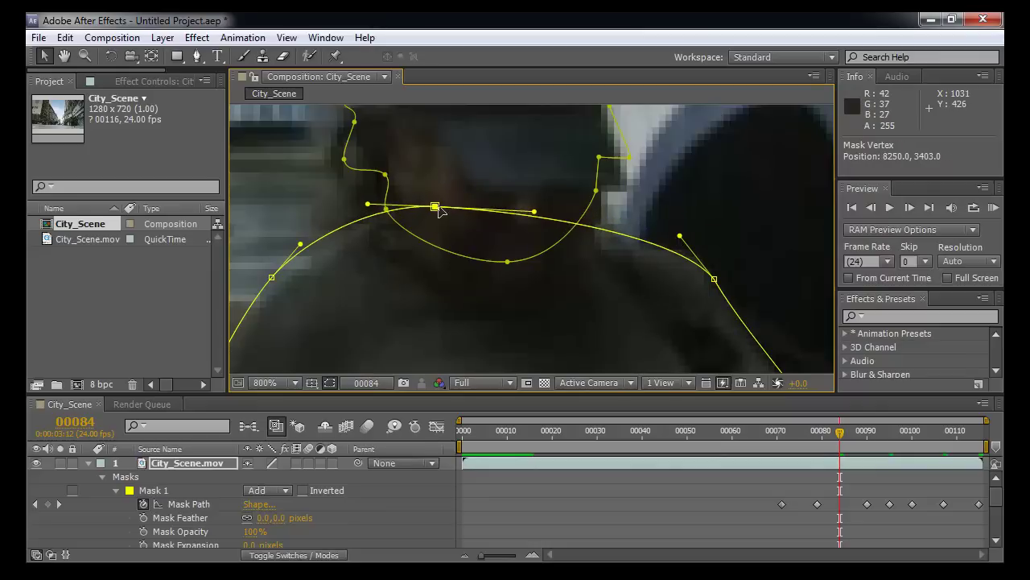
pyautogui.moveTo(680, 237); pyautogui.dragTo(673, 216)
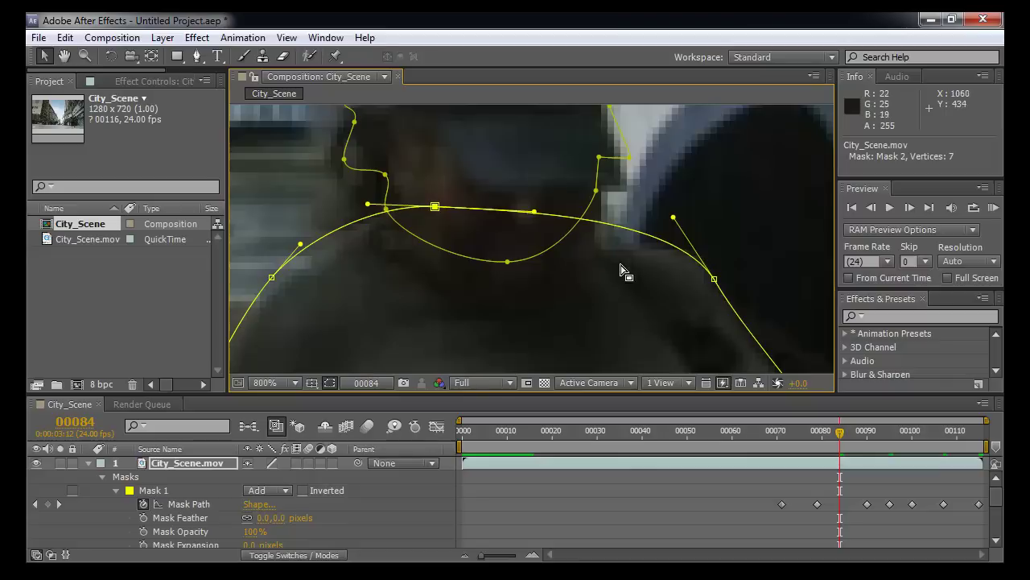
# Step: Add a vertex to Mask 2 between the neck and right shoulder and move it onto the jacket edge
pyautogui.click(196, 56)
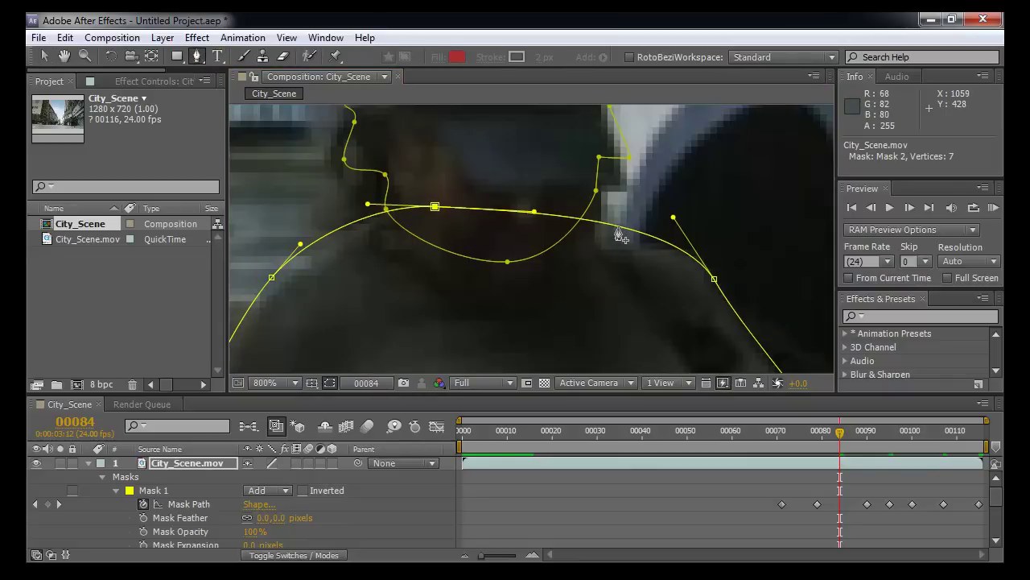
pyautogui.click(617, 227)
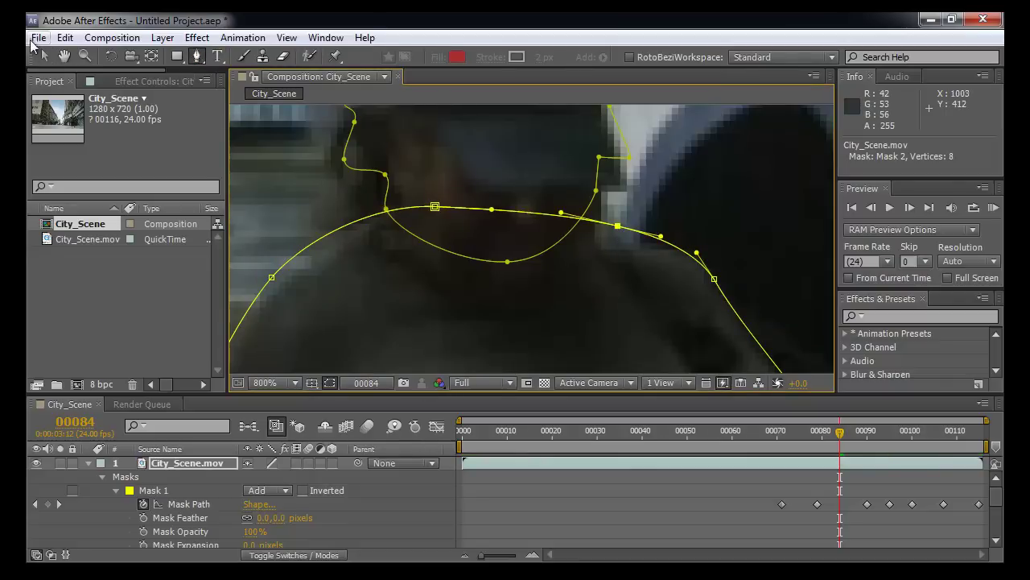
pyautogui.click(45, 55)
pyautogui.moveTo(619, 227); pyautogui.dragTo(652, 244)
# Step: Select Mask 1 and fit its bottom, right neck and brim vertices to the head at frame 84
pyautogui.click(594, 201)
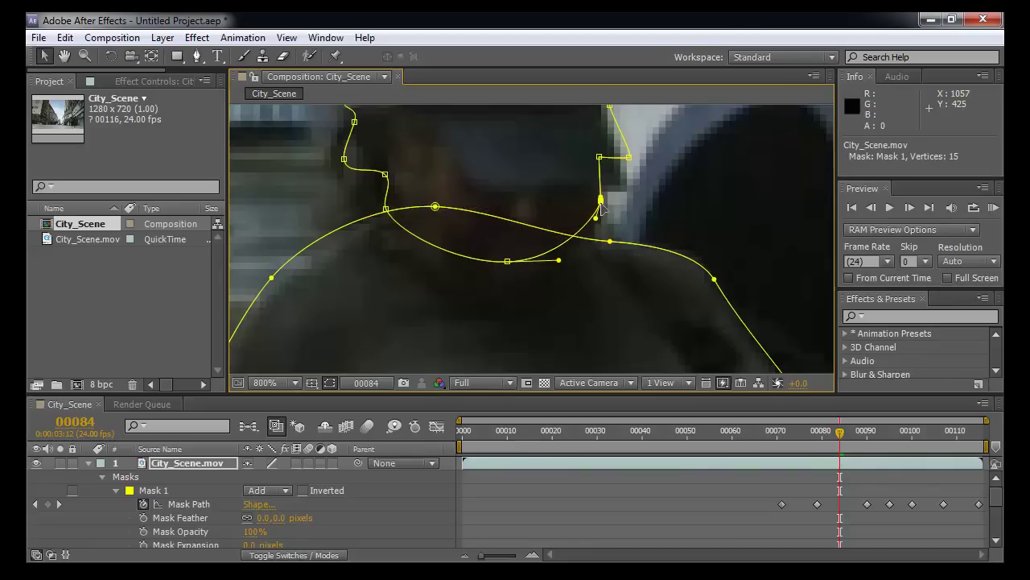
pyautogui.moveTo(507, 260); pyautogui.dragTo(516, 274)
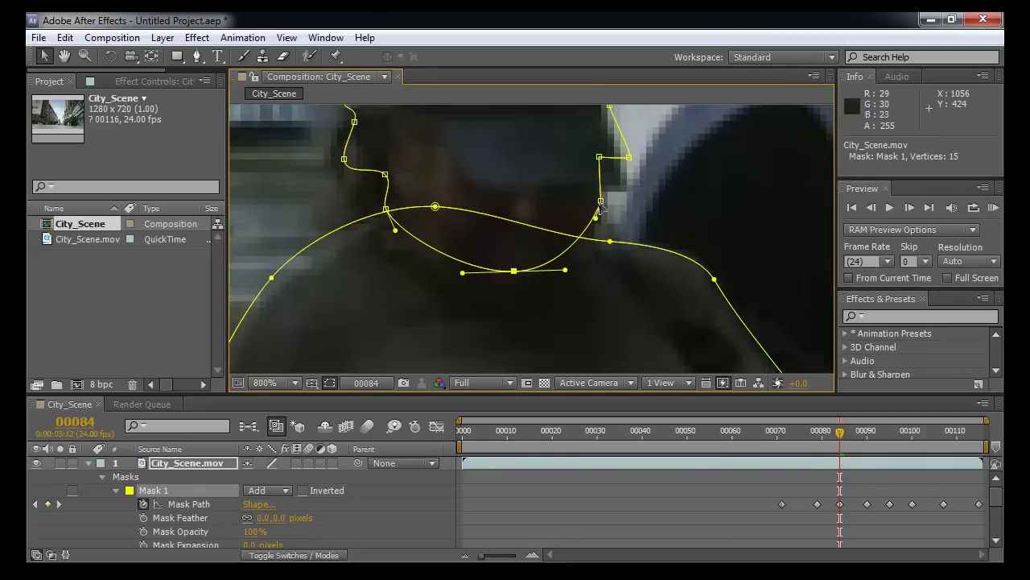
pyautogui.moveTo(599, 202); pyautogui.dragTo(599, 227)
pyautogui.moveTo(598, 157); pyautogui.dragTo(693, 278)
pyautogui.press('space')
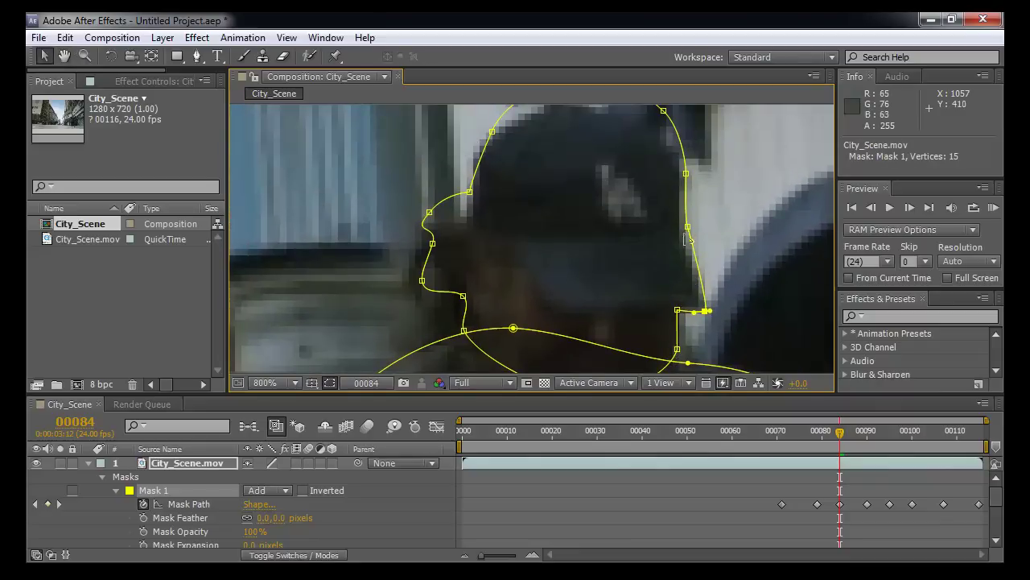
# Step: Fit Mask 1's vertices along the cap's right edge and top at frame 84
pyautogui.moveTo(688, 227); pyautogui.dragTo(683, 241)
pyautogui.moveTo(686, 173); pyautogui.dragTo(703, 204)
pyautogui.press('space')
pyautogui.moveTo(698, 152); pyautogui.dragTo(692, 176)
pyautogui.moveTo(616, 126); pyautogui.dragTo(609, 154)
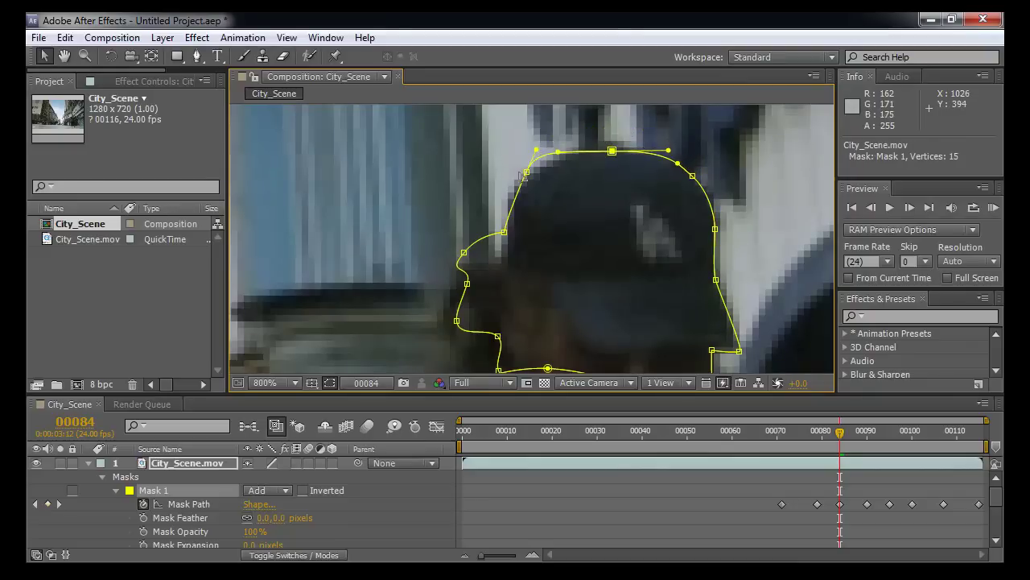
# Step: Fit Mask 1's vertices down the cap's left side, the ear and the left neck at frame 84
pyautogui.moveTo(523, 173); pyautogui.dragTo(519, 194)
pyautogui.moveTo(516, 225); pyautogui.dragTo(508, 248)
pyautogui.moveTo(501, 196); pyautogui.dragTo(526, 202)
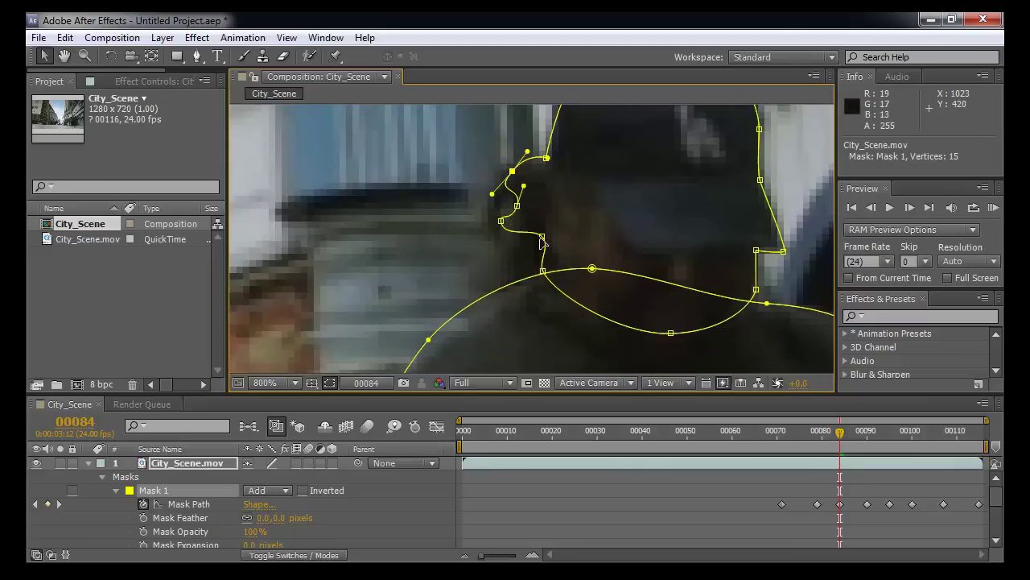
pyautogui.moveTo(543, 237); pyautogui.dragTo(512, 262)
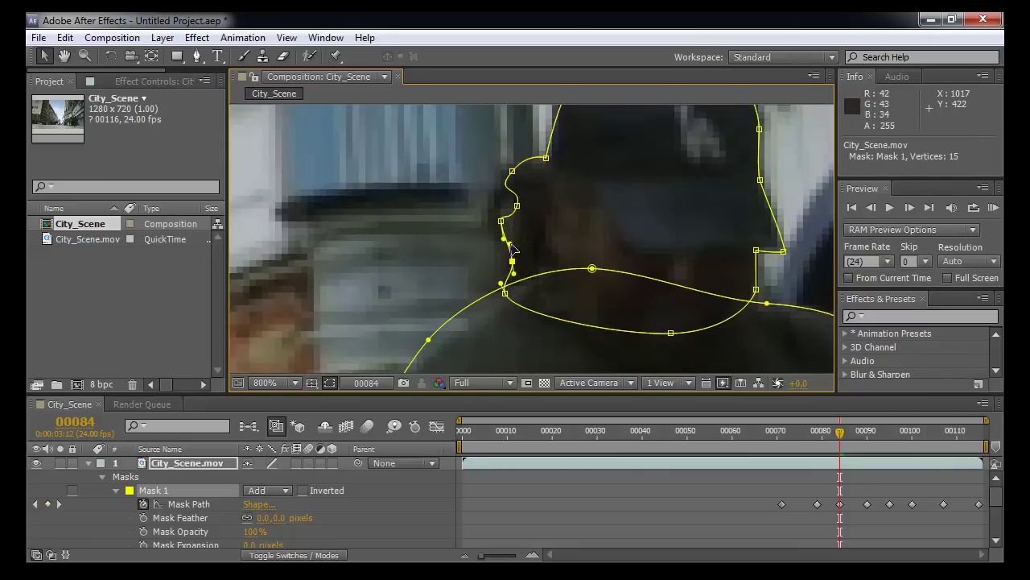
pyautogui.moveTo(501, 220)
pyautogui.mouseDown()
pyautogui.moveTo(503, 232)
pyautogui.moveTo(513, 206)
pyautogui.moveTo(502, 207)
pyautogui.mouseUp()
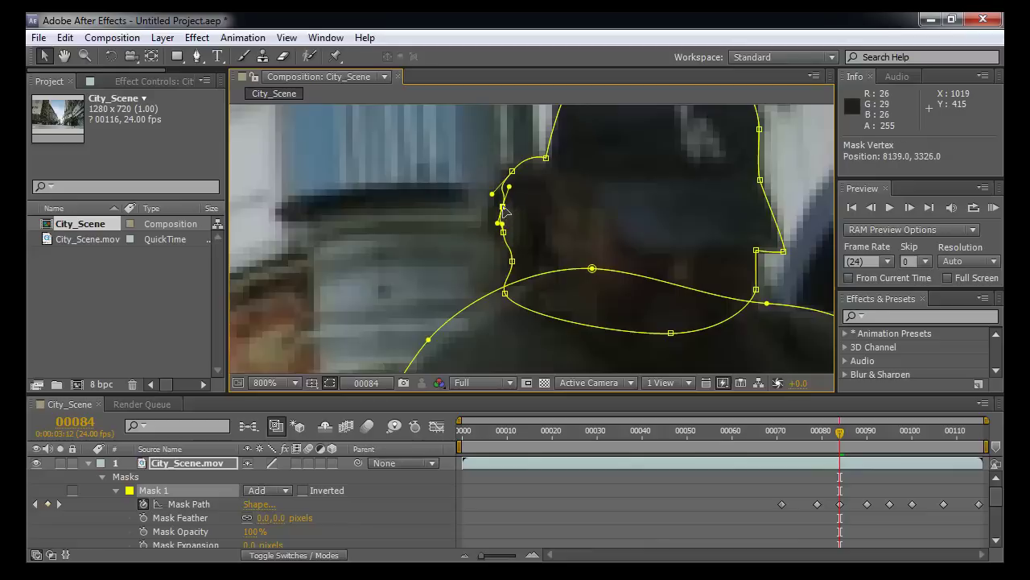
# Step: Select Mask 2 and nudge its left shoulder and neck vertices onto the jacket outline at frame 84
pyautogui.scroll(-1, 647, 291)
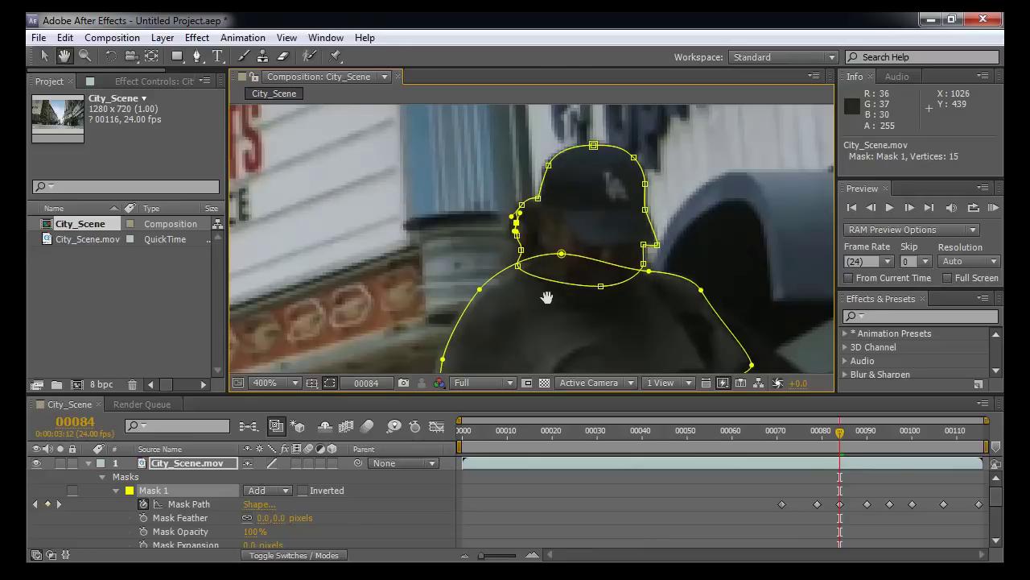
pyautogui.moveTo(548, 296); pyautogui.dragTo(558, 281)
pyautogui.moveTo(492, 273); pyautogui.dragTo(490, 277)
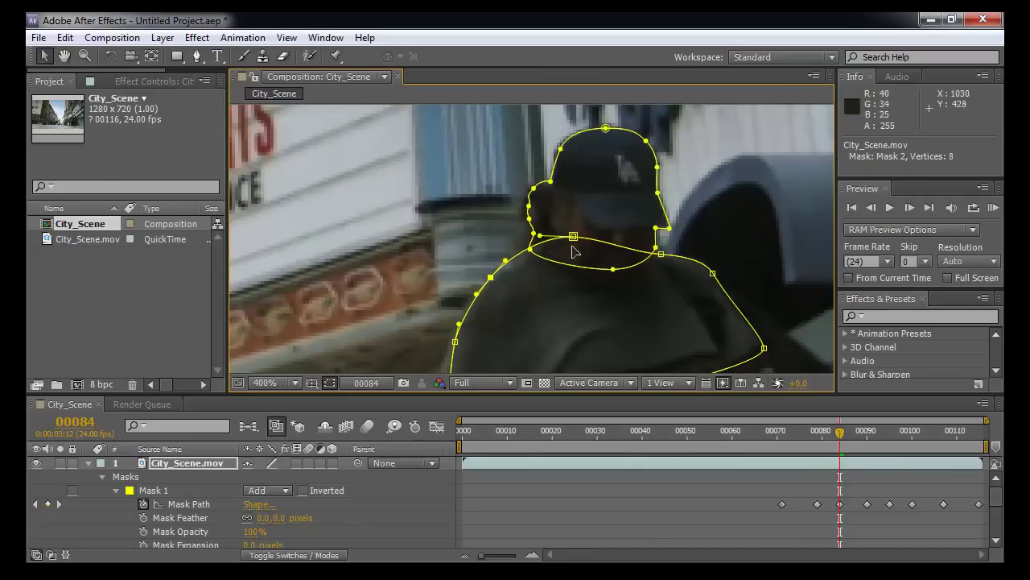
pyautogui.moveTo(573, 236); pyautogui.dragTo(575, 241)
# Step: Go to frame 75 and fit Mask 1's vertices to the cap's brim and right edge
pyautogui.press(',')
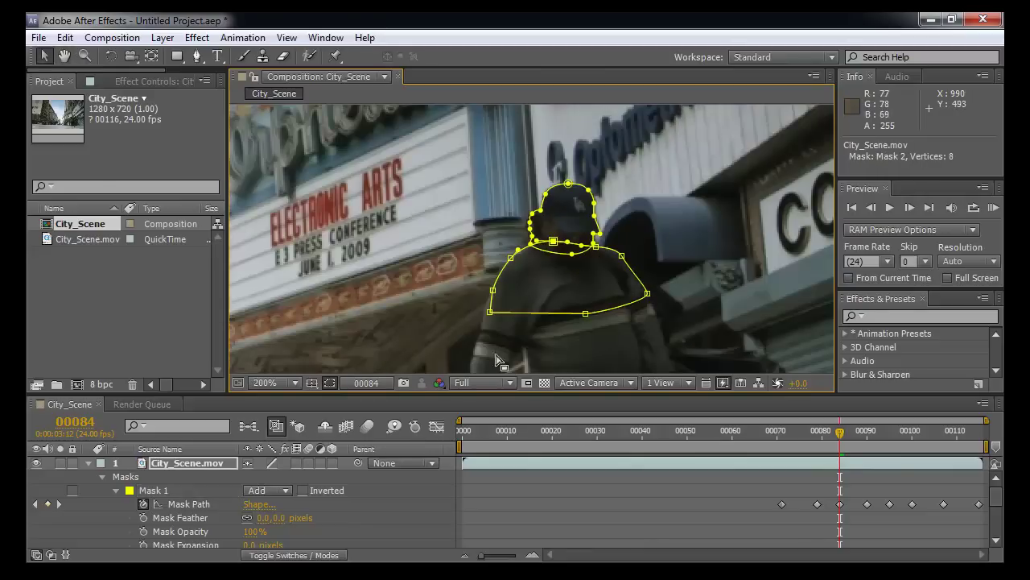
pyautogui.moveTo(840, 440); pyautogui.dragTo(800, 436)
pyautogui.press('.')
pyautogui.press('.')
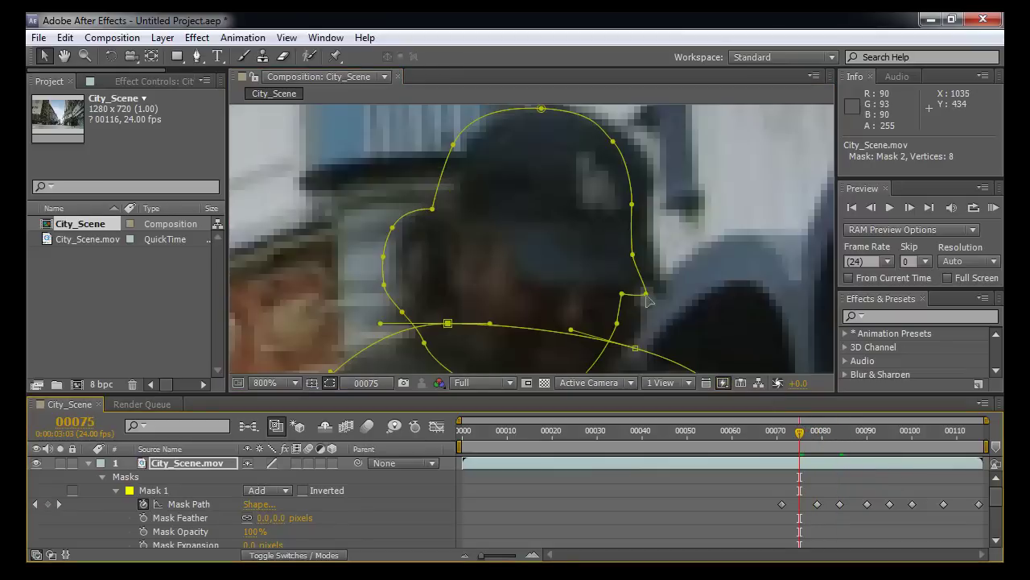
pyautogui.click(663, 285)
pyautogui.moveTo(622, 294); pyautogui.dragTo(653, 250)
pyautogui.moveTo(633, 204); pyautogui.dragTo(663, 203)
pyautogui.press('space')
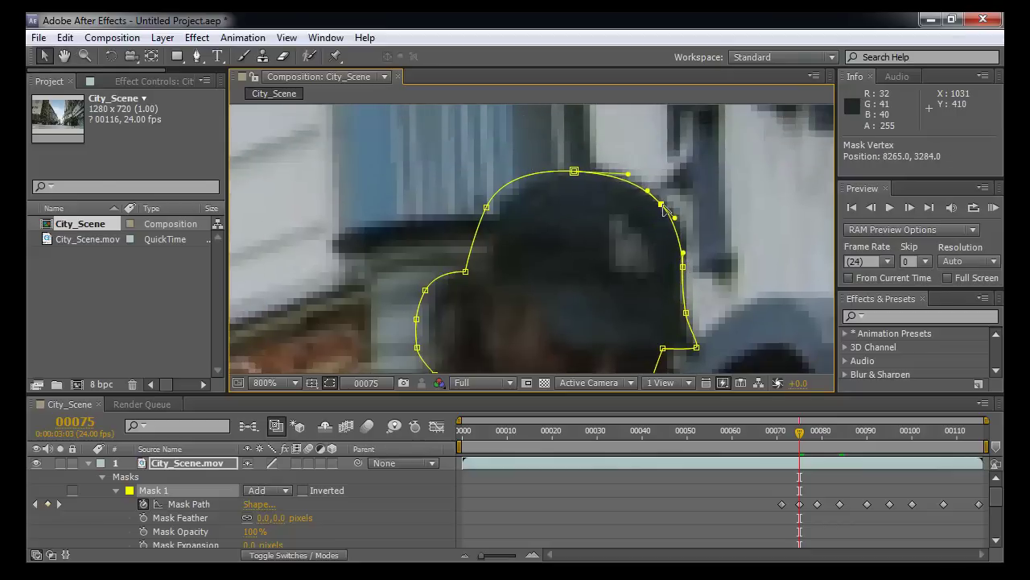
# Step: Shift Mask 1's top and upper-left vertices right to fit the cap's crown and left side at frame 75
pyautogui.moveTo(573, 171); pyautogui.dragTo(597, 174)
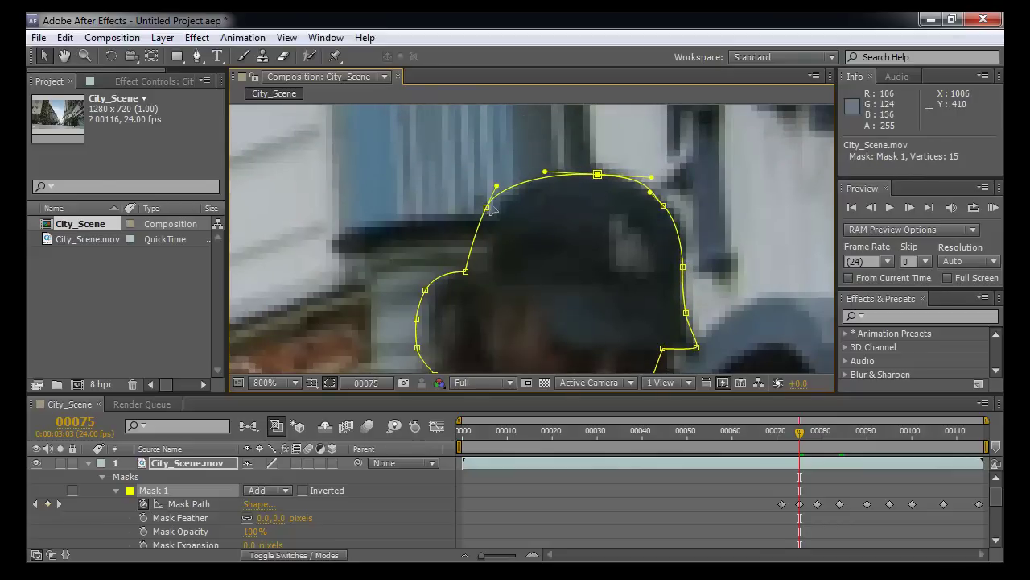
pyautogui.moveTo(487, 208); pyautogui.dragTo(560, 217)
pyautogui.press('space')
pyautogui.moveTo(520, 253); pyautogui.dragTo(542, 253)
# Step: Fit Mask 1's vertices beside the left ear to the head's edge at frame 75
pyautogui.moveTo(491, 280); pyautogui.dragTo(507, 249)
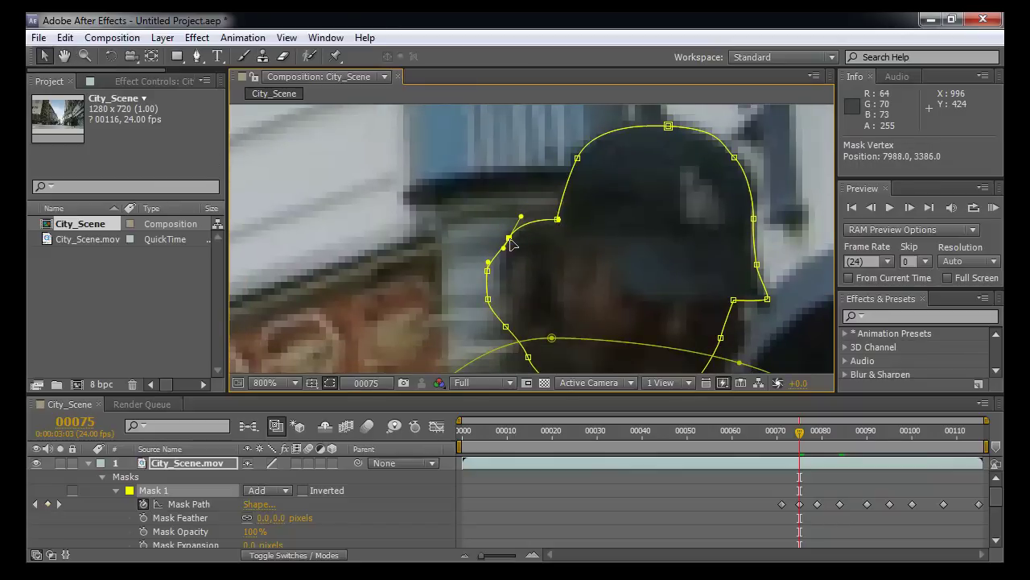
pyautogui.press('space')
pyautogui.moveTo(516, 258); pyautogui.dragTo(532, 271)
pyautogui.press('space')
# Step: Nudge Mask 2's left shoulder and left arm vertices onto the jacket outline at frame 75
pyautogui.moveTo(552, 313); pyautogui.dragTo(624, 186)
pyautogui.press('space')
pyautogui.moveTo(594, 254); pyautogui.dragTo(620, 202)
pyautogui.moveTo(496, 209); pyautogui.dragTo(500, 208)
pyautogui.press('space')
pyautogui.moveTo(518, 302); pyautogui.dragTo(550, 214)
pyautogui.moveTo(486, 271); pyautogui.dragTo(492, 269)
pyautogui.press('space')
# Step: Fit Mask 2's right arm, right shoulder and neck vertices and their curve to the jacket's edge at frame 75
pyautogui.moveTo(819, 260); pyautogui.dragTo(391, 287)
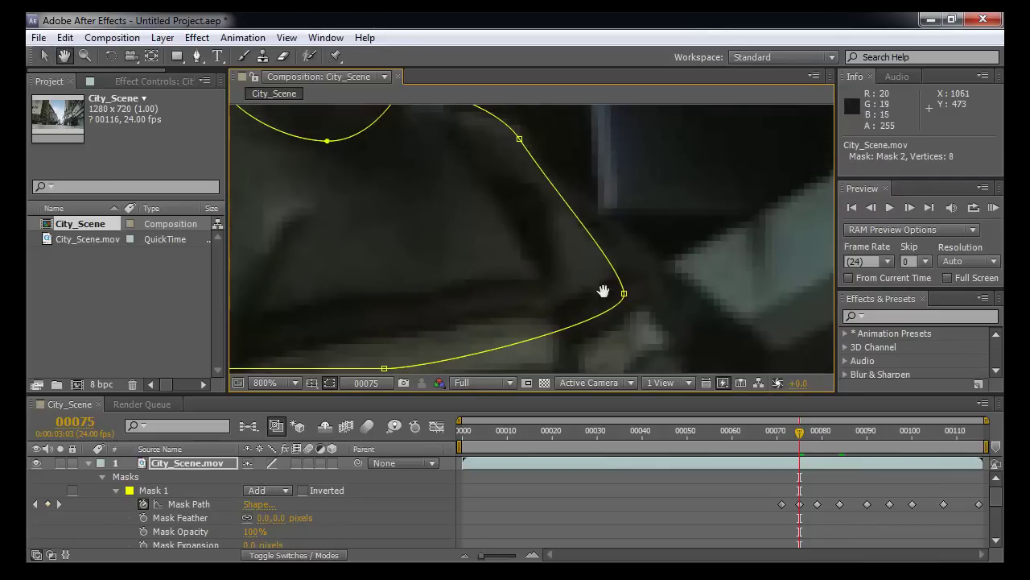
pyautogui.moveTo(626, 294); pyautogui.dragTo(641, 291)
pyautogui.press('space')
pyautogui.moveTo(601, 164); pyautogui.dragTo(607, 253)
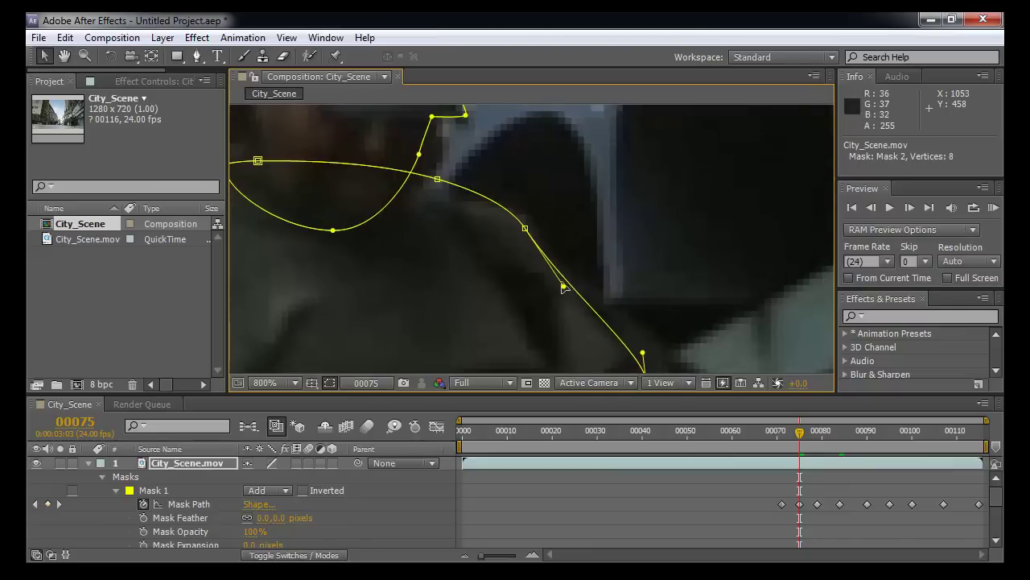
pyautogui.moveTo(564, 286); pyautogui.dragTo(570, 287)
pyautogui.moveTo(525, 228); pyautogui.dragTo(533, 239)
pyautogui.moveTo(437, 179); pyautogui.dragTo(453, 197)
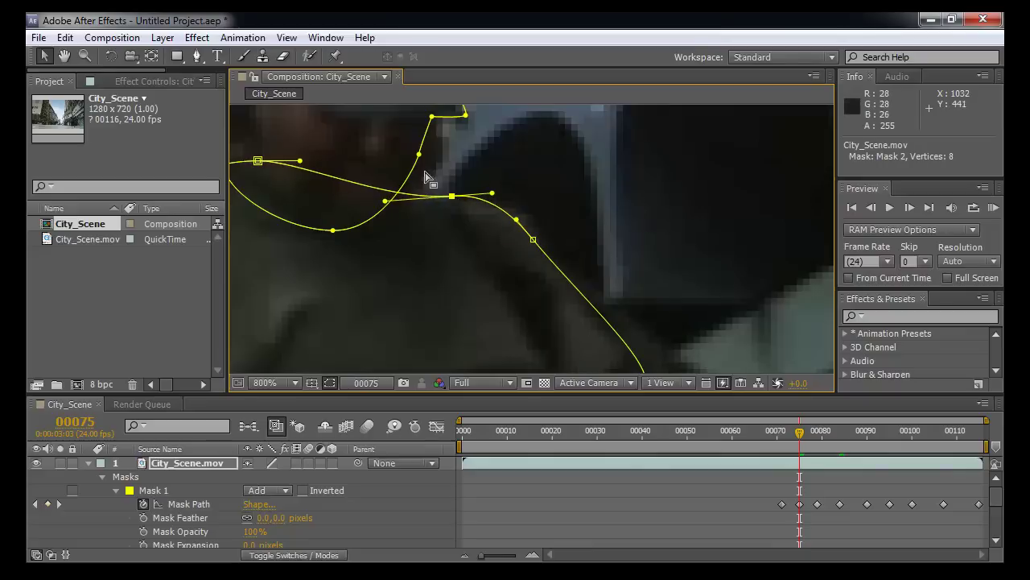
# Step: Shift Mask 1's inner brim corner and right jaw vertex outward to fit the face at frame 75
pyautogui.moveTo(419, 155); pyautogui.dragTo(448, 169)
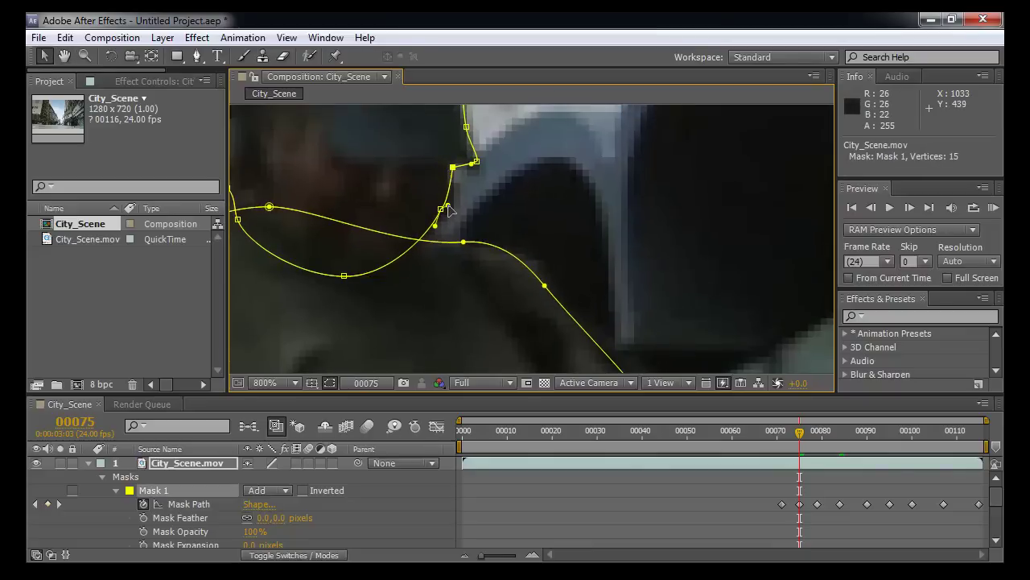
pyautogui.moveTo(441, 211); pyautogui.dragTo(445, 214)
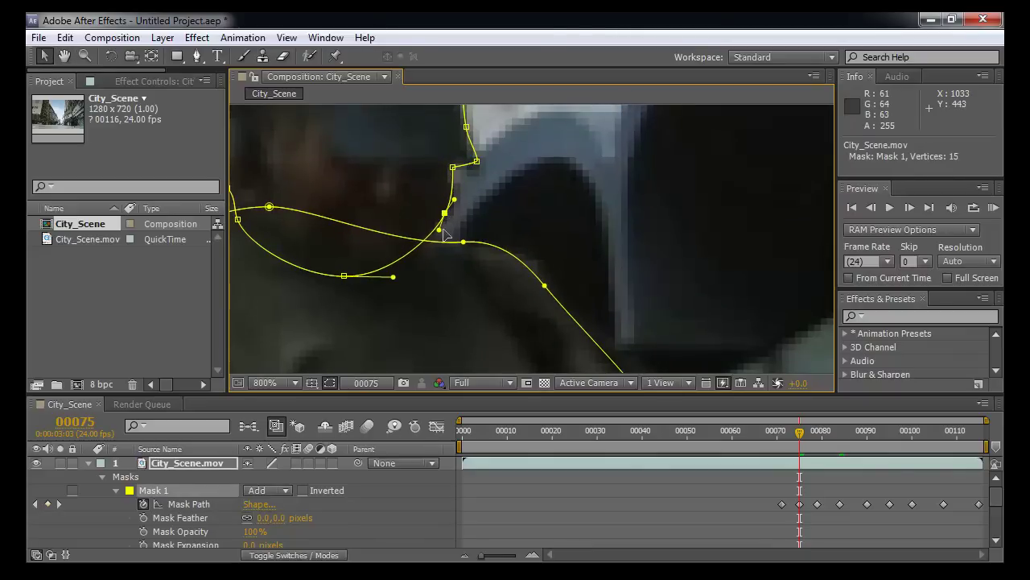
pyautogui.scroll(-1, 512, 202)
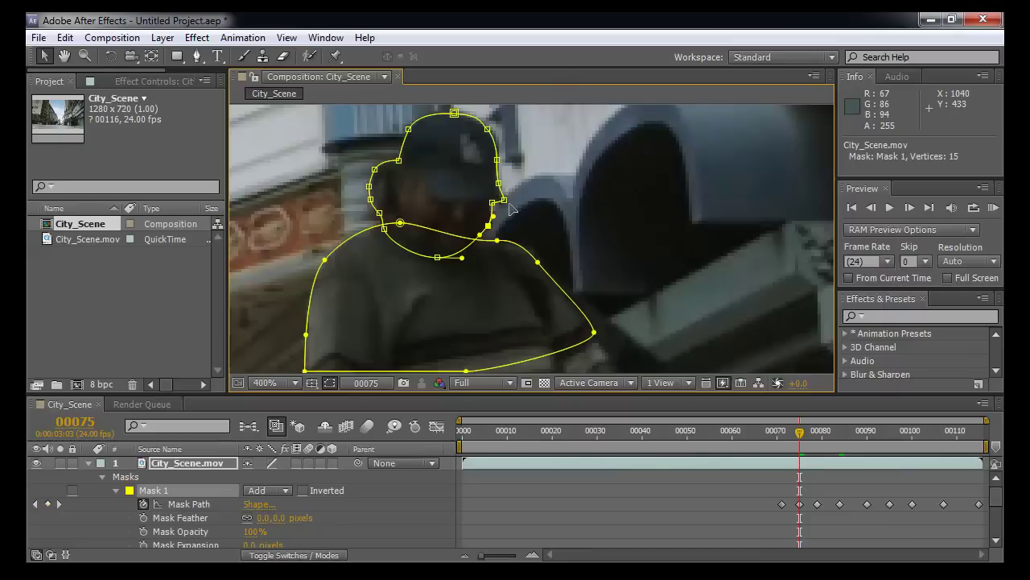
# Step: Go to frame 87 and move Mask 2's lower-left corner and left arm vertices out to the sleeve's edge
pyautogui.moveTo(516, 205); pyautogui.dragTo(634, 211)
pyautogui.moveTo(808, 447); pyautogui.dragTo(853, 439)
pyautogui.press('space')
pyautogui.moveTo(692, 219); pyautogui.dragTo(646, 219)
pyautogui.press('v')
pyautogui.moveTo(441, 320); pyautogui.dragTo(434, 320)
pyautogui.moveTo(448, 273); pyautogui.dragTo(441, 277)
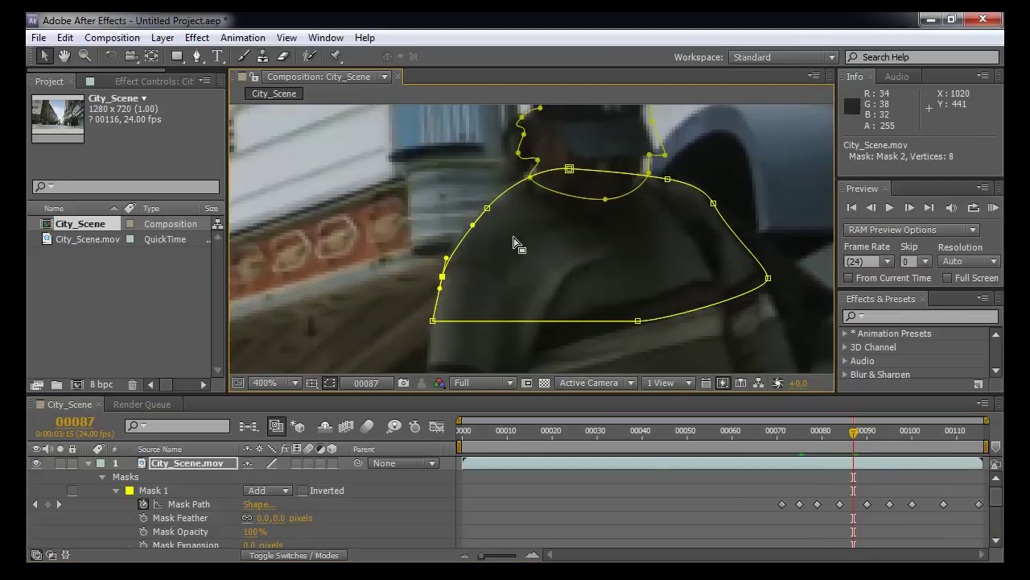
# Step: Fit Mask 2's left shoulder and neck vertices to the jacket at frame 87
pyautogui.scroll(1, 518, 257)
pyautogui.moveTo(442, 226); pyautogui.dragTo(431, 238)
pyautogui.press('space')
pyautogui.moveTo(546, 231); pyautogui.dragTo(517, 339)
pyautogui.moveTo(578, 253); pyautogui.dragTo(582, 261)
pyautogui.click(581, 260)
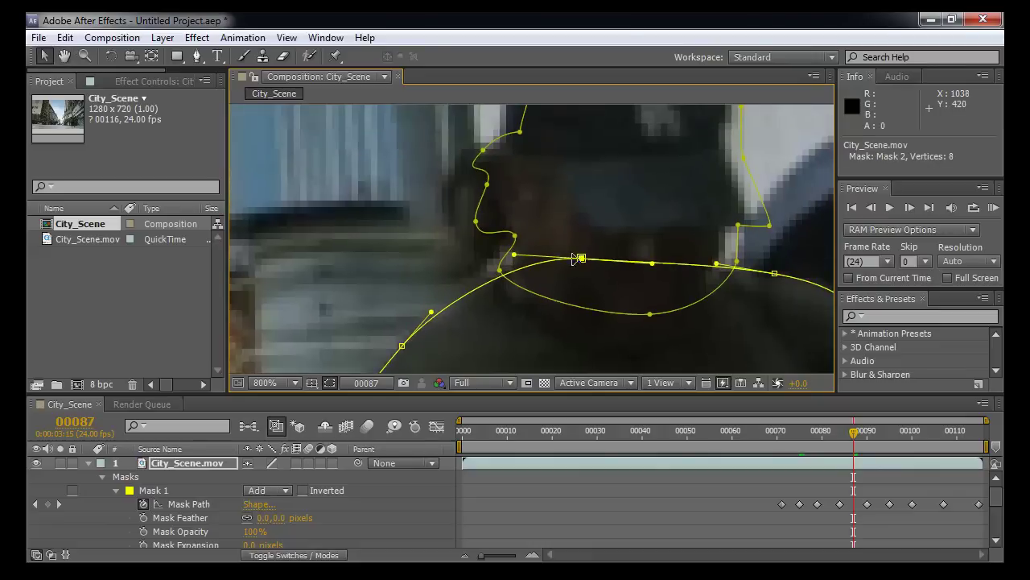
# Step: Reshape Mask 1's left side at frame 87, fitting its vertices around the neck, the left ear and the cap's lower-left corner
pyautogui.moveTo(500, 271); pyautogui.dragTo(506, 279)
pyautogui.moveTo(515, 236); pyautogui.dragTo(511, 252)
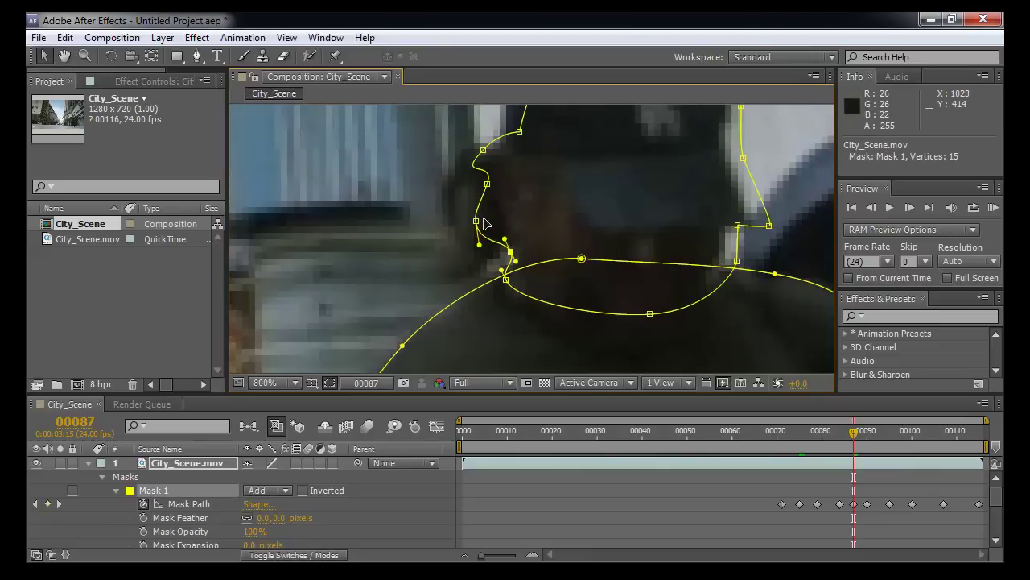
pyautogui.moveTo(476, 222); pyautogui.dragTo(450, 251)
pyautogui.moveTo(487, 184); pyautogui.dragTo(449, 240)
pyautogui.press('space')
pyautogui.moveTo(470, 201); pyautogui.dragTo(465, 210)
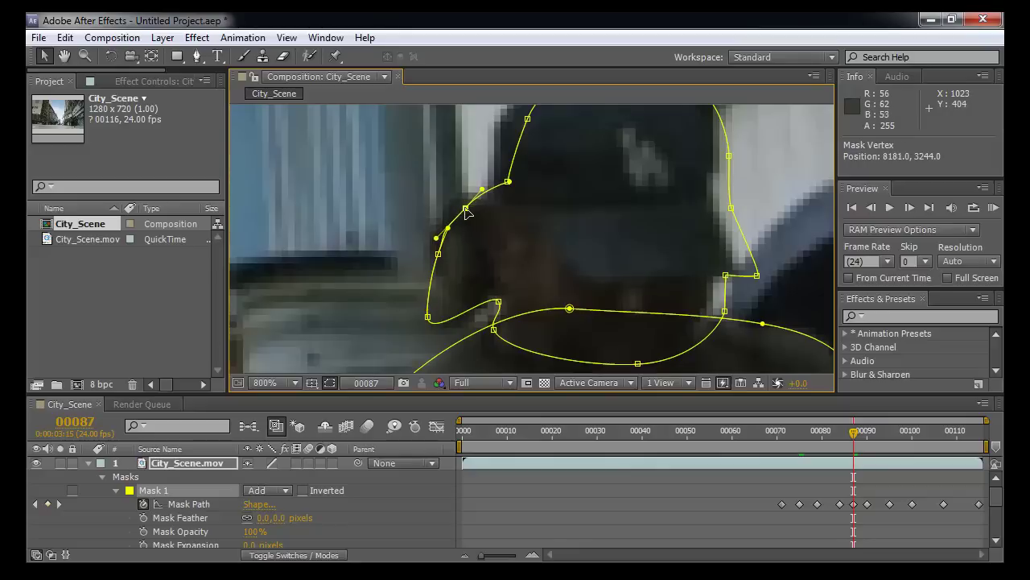
pyautogui.moveTo(507, 183); pyautogui.dragTo(463, 204)
pyautogui.moveTo(439, 253)
pyautogui.mouseDown()
pyautogui.moveTo(452, 264)
pyautogui.moveTo(443, 253)
pyautogui.mouseUp()
# Step: Fit Mask 1's vertices along the cap's left edge and top at frame 87
pyautogui.press('space')
pyautogui.moveTo(485, 207); pyautogui.dragTo(458, 318)
pyautogui.moveTo(527, 223); pyautogui.dragTo(498, 230)
pyautogui.moveTo(483, 304); pyautogui.dragTo(494, 305)
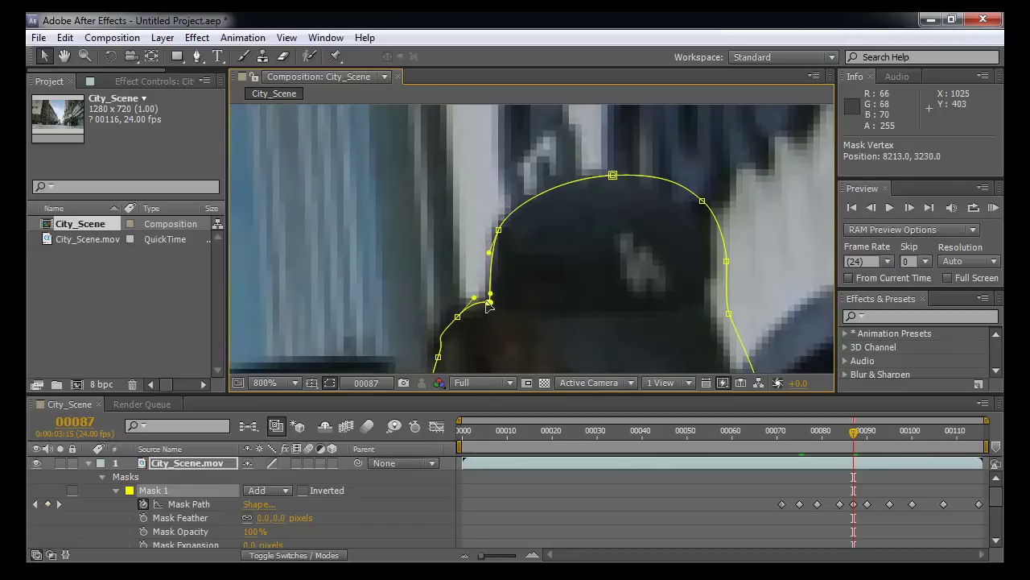
pyautogui.moveTo(613, 174); pyautogui.dragTo(595, 174)
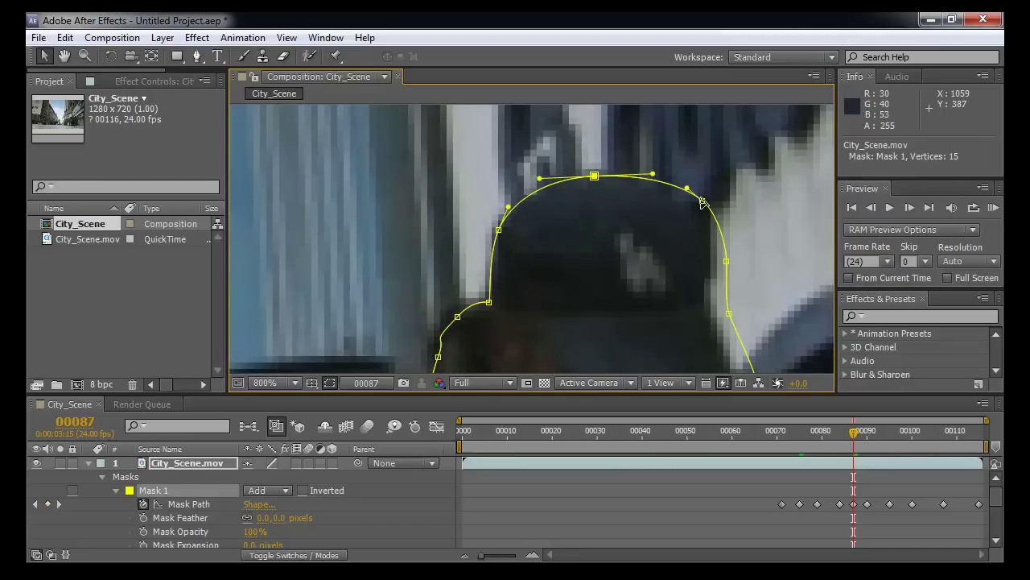
# Step: Fit Mask 1's vertices along the cap's right edge, the brim and the right jaw at frame 87
pyautogui.moveTo(703, 201); pyautogui.dragTo(688, 274)
pyautogui.press('space')
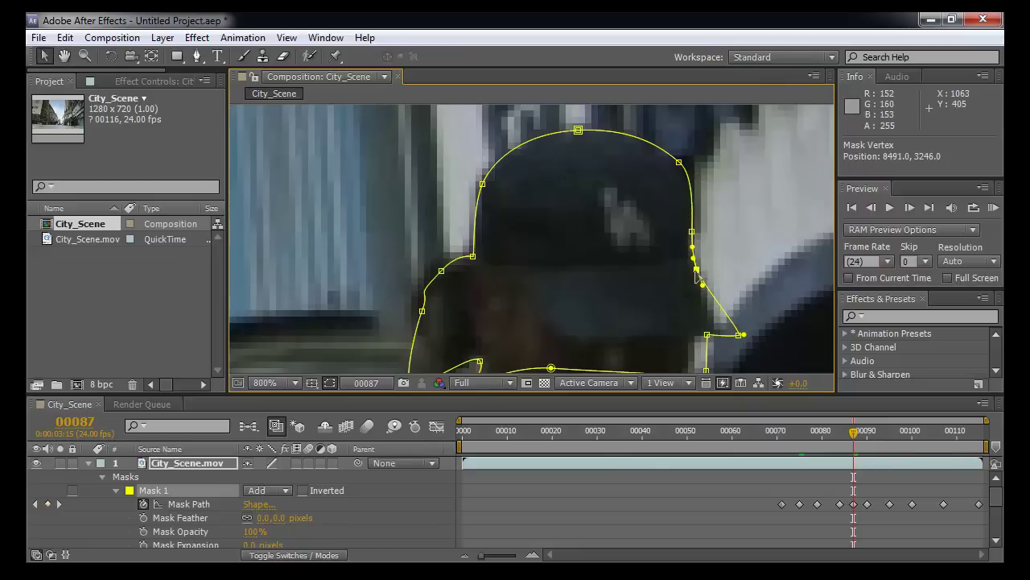
pyautogui.moveTo(708, 335)
pyautogui.mouseDown()
pyautogui.moveTo(691, 337)
pyautogui.moveTo(723, 338)
pyautogui.mouseUp()
pyautogui.moveTo(696, 269); pyautogui.dragTo(691, 270)
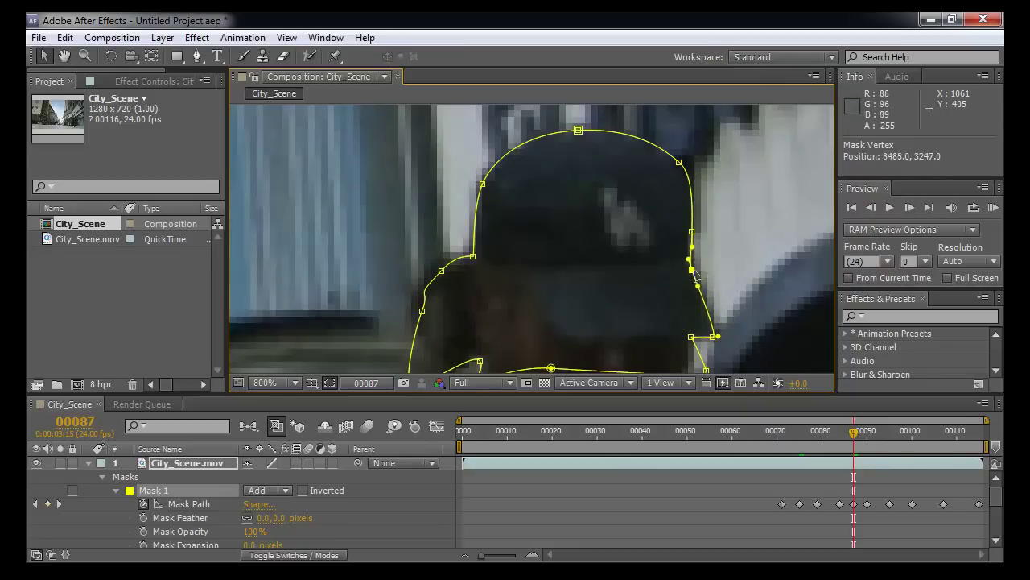
pyautogui.press('space')
pyautogui.moveTo(733, 359); pyautogui.dragTo(720, 257)
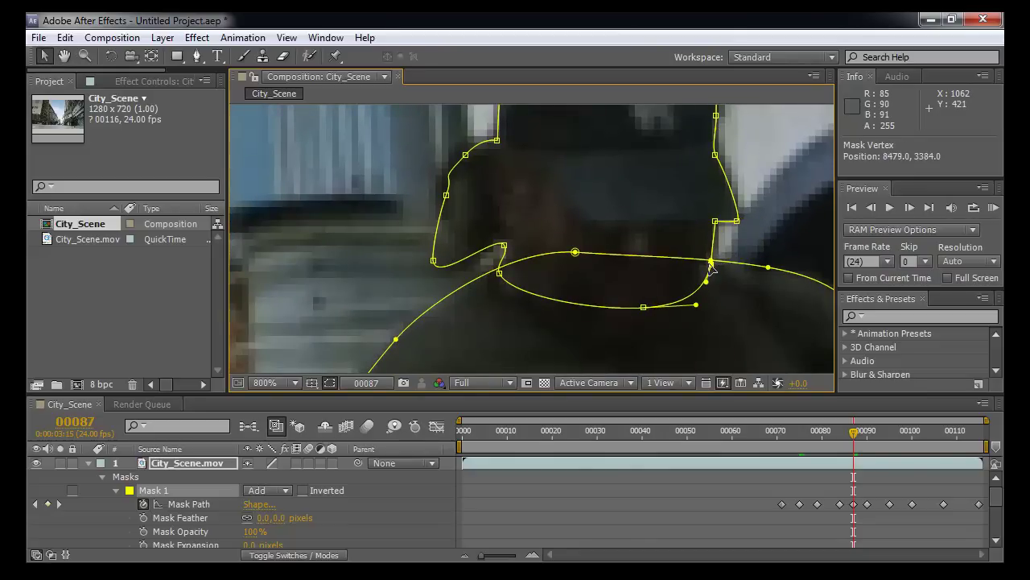
# Step: Pull Mask 1's two outer vertices at the left ear inward to the head's edge at frame 87
pyautogui.moveTo(434, 260); pyautogui.dragTo(444, 256)
pyautogui.moveTo(447, 196); pyautogui.dragTo(458, 198)
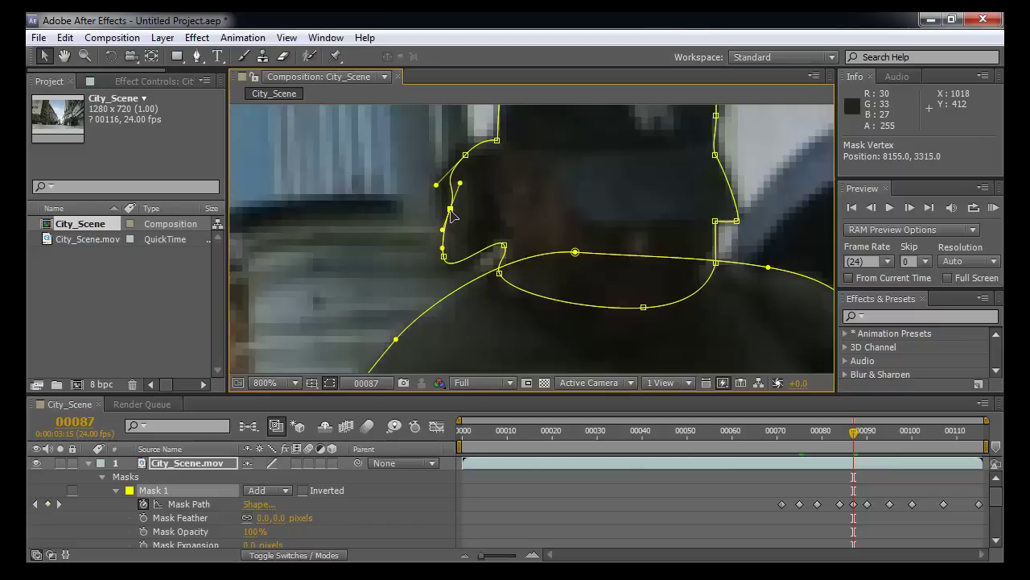
pyautogui.scroll(-2, 593, 249)
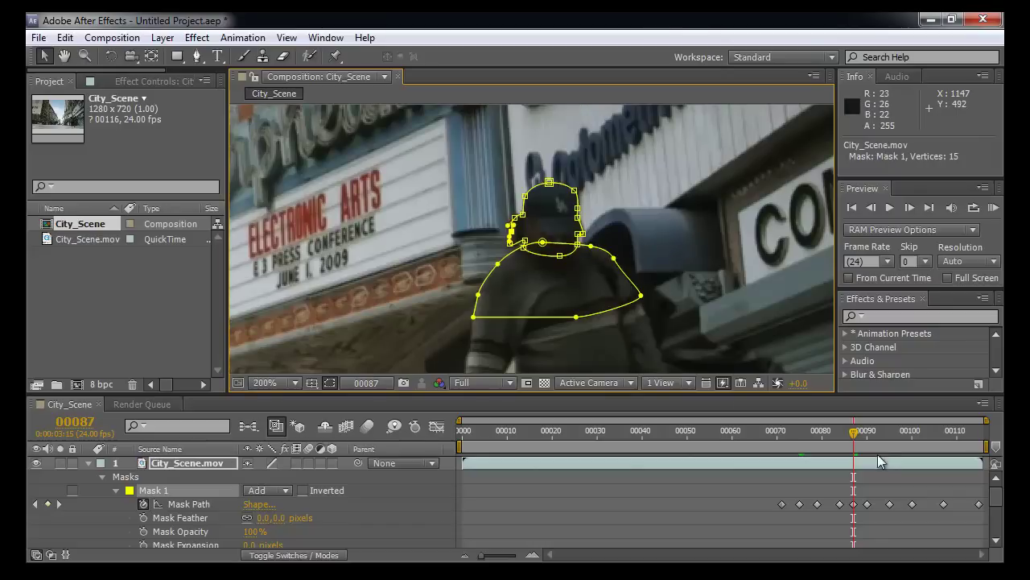
# Step: Go to frame 103 and fit Mask 2's left arm, left shoulder and neck vertices to the jacket outline
pyautogui.moveTo(854, 433); pyautogui.dragTo(925, 433)
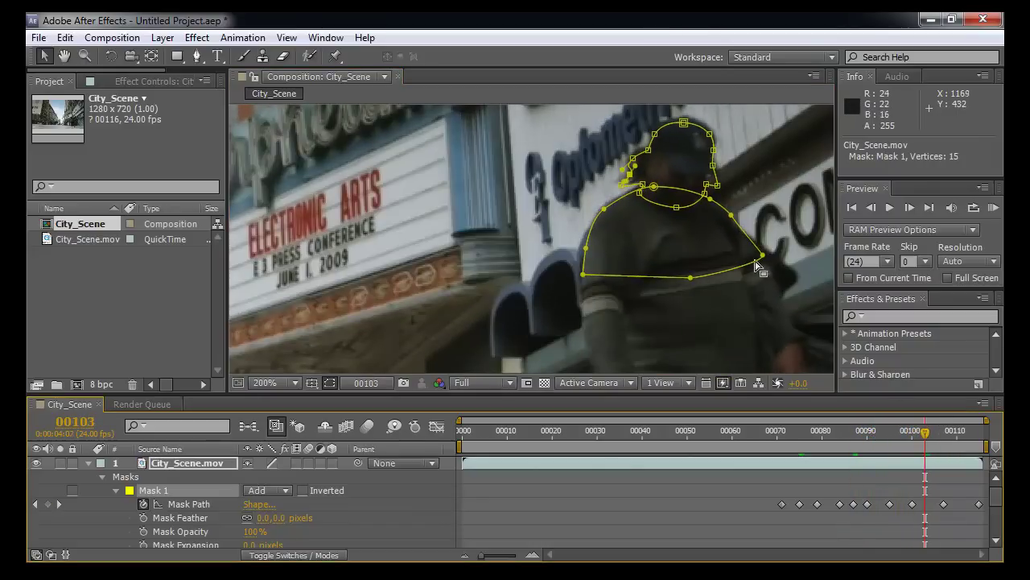
pyautogui.scroll(2, 757, 265)
pyautogui.click(590, 260)
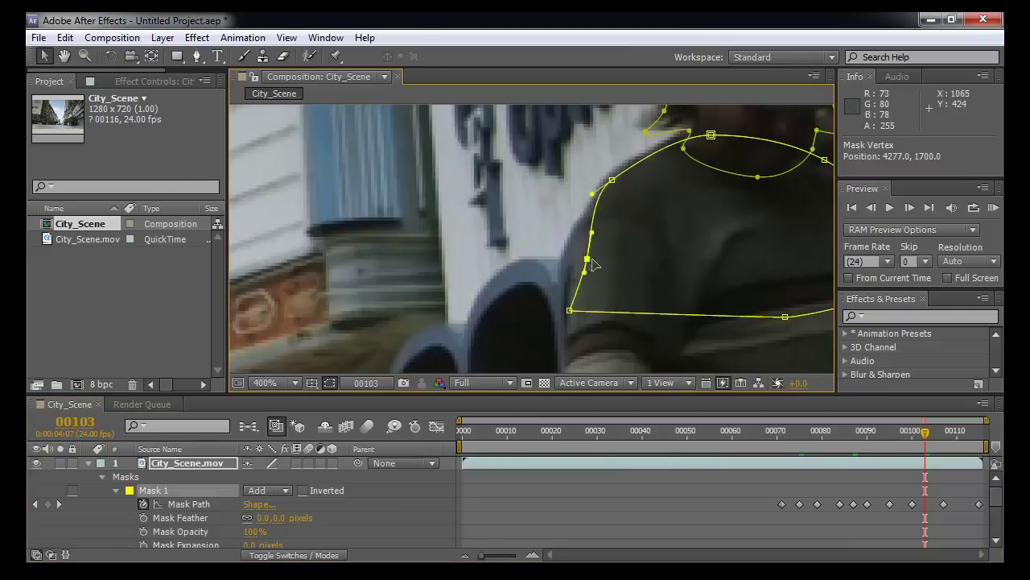
pyautogui.moveTo(581, 266); pyautogui.dragTo(578, 266)
pyautogui.moveTo(663, 227); pyautogui.dragTo(568, 309)
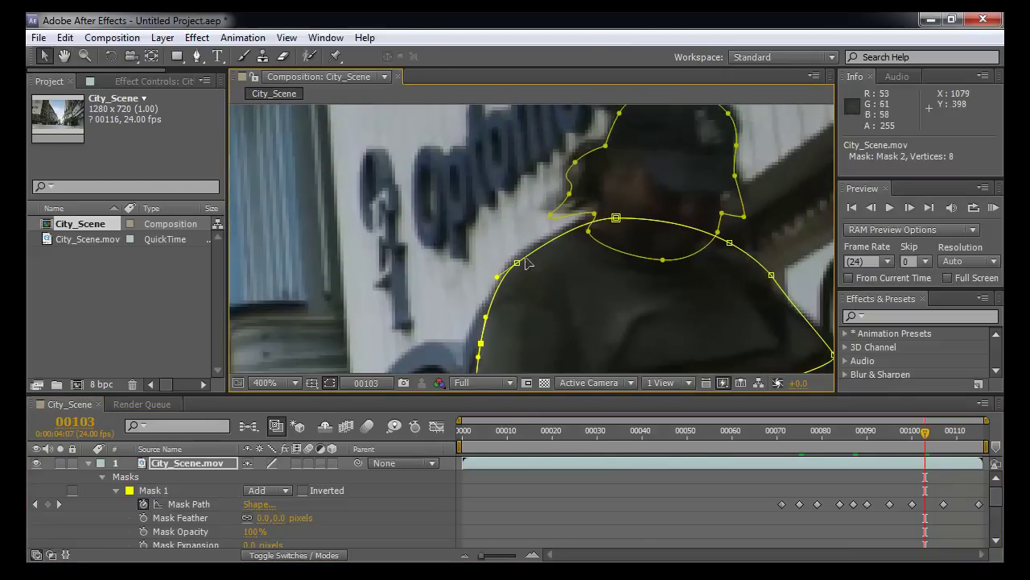
pyautogui.click(518, 264)
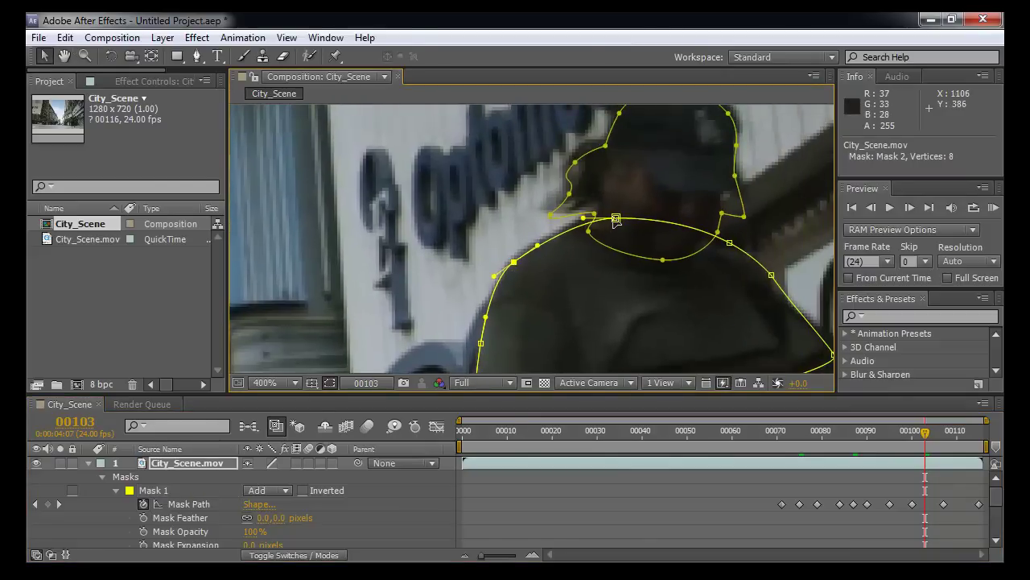
pyautogui.moveTo(615, 219); pyautogui.dragTo(617, 222)
pyautogui.press('space')
pyautogui.press('space')
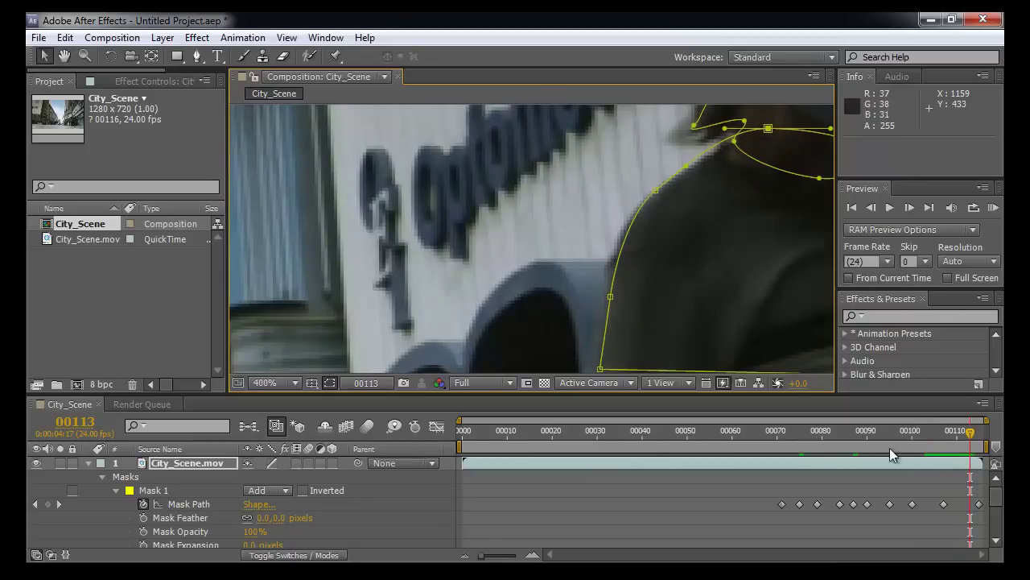
# Step: Go to frame 104 and fit Mask 1's vertices around the left ear and the cap's lower-left corner
pyautogui.moveTo(937, 440)
pyautogui.mouseDown()
pyautogui.moveTo(889, 441)
pyautogui.moveTo(931, 437)
pyautogui.mouseUp()
pyautogui.press('space')
pyautogui.moveTo(690, 269); pyautogui.dragTo(663, 311)
pyautogui.press('.')
pyautogui.press('v')
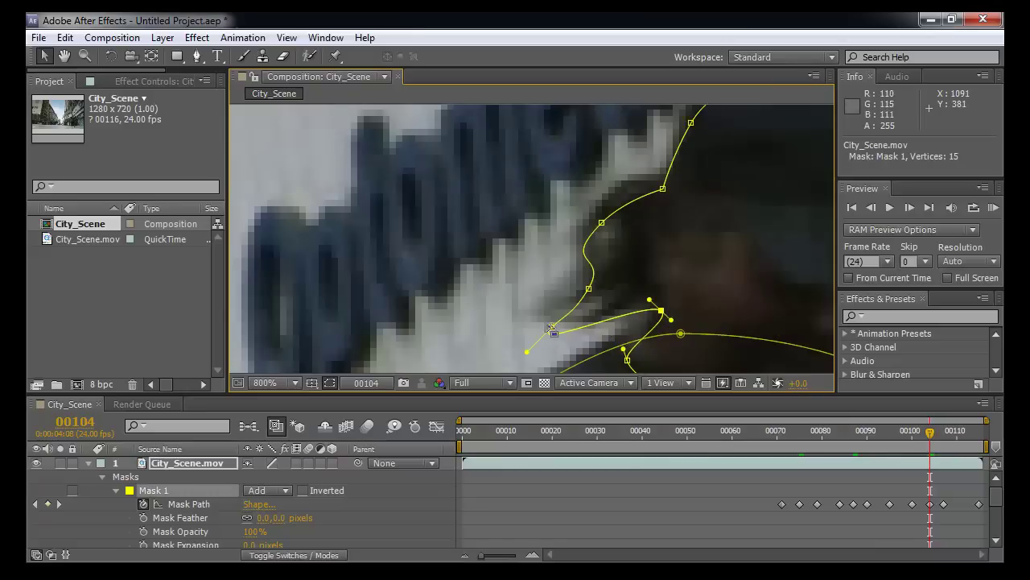
pyautogui.moveTo(552, 329); pyautogui.dragTo(588, 280)
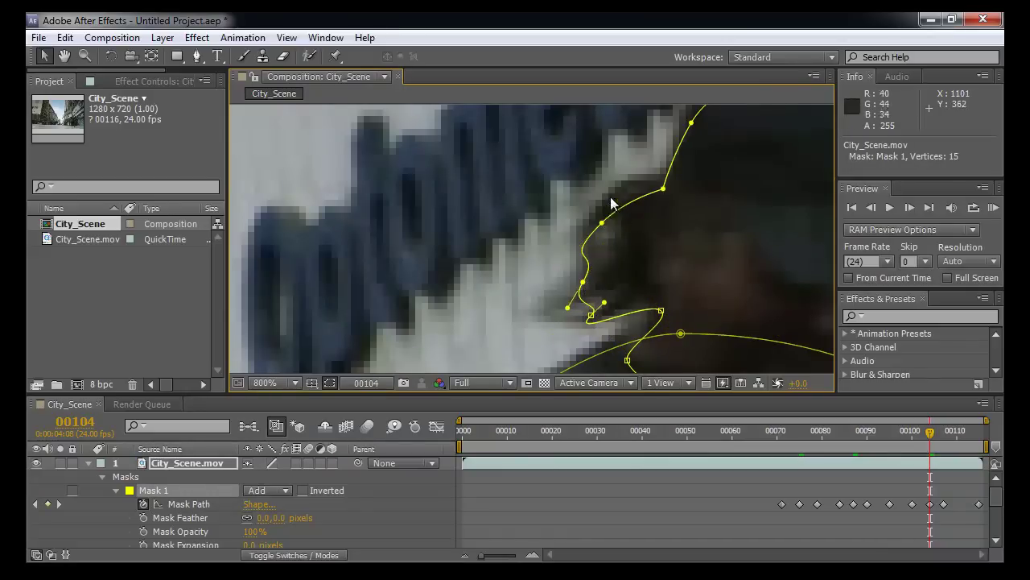
pyautogui.moveTo(604, 223); pyautogui.dragTo(606, 204)
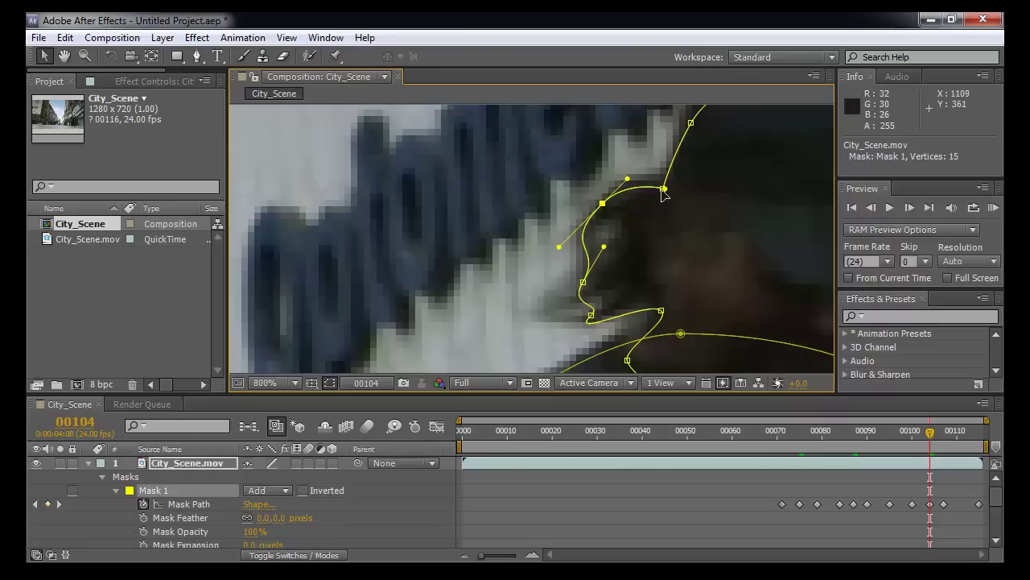
pyautogui.moveTo(663, 191); pyautogui.dragTo(665, 182)
pyautogui.moveTo(604, 205); pyautogui.dragTo(606, 195)
# Step: Move Mask 1's upper-left and top vertices outward to fit the cap's crown at frame 104
pyautogui.press('space')
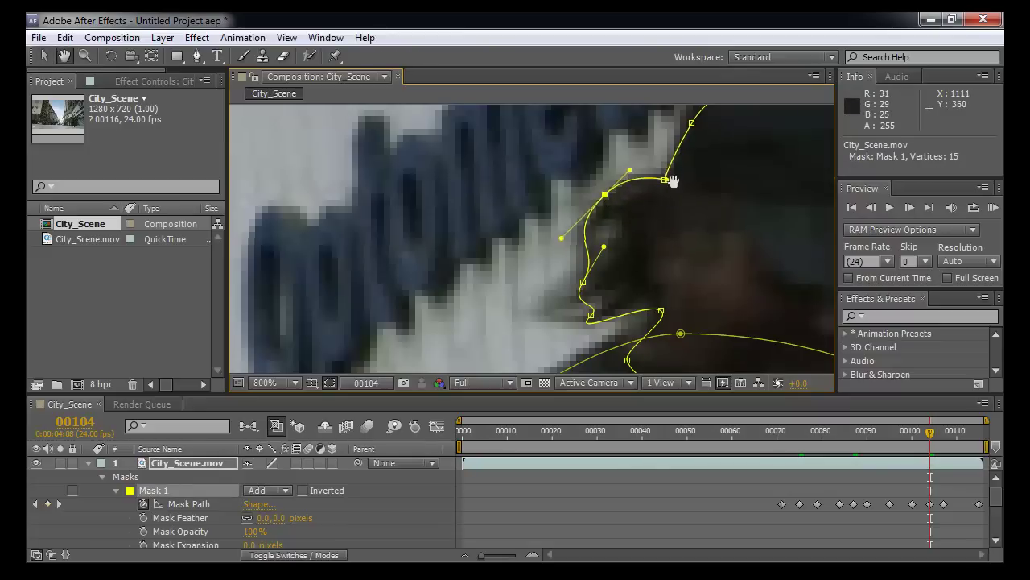
pyautogui.moveTo(672, 180); pyautogui.dragTo(610, 292)
pyautogui.press('v')
pyautogui.moveTo(630, 233); pyautogui.dragTo(621, 228)
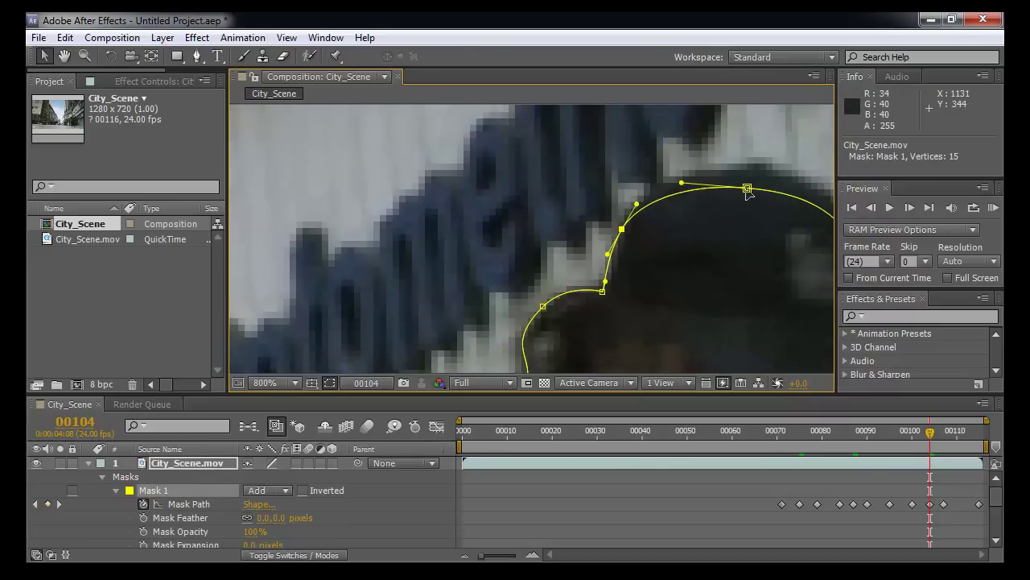
pyautogui.moveTo(748, 190); pyautogui.dragTo(752, 171)
# Step: Fit Mask 1's upper-right and right side vertices to the cap's right edge at frame 104
pyautogui.press('space')
pyautogui.moveTo(725, 197); pyautogui.dragTo(583, 200)
pyautogui.moveTo(707, 237); pyautogui.dragTo(705, 179)
pyautogui.press('space')
pyautogui.moveTo(707, 239); pyautogui.dragTo(711, 240)
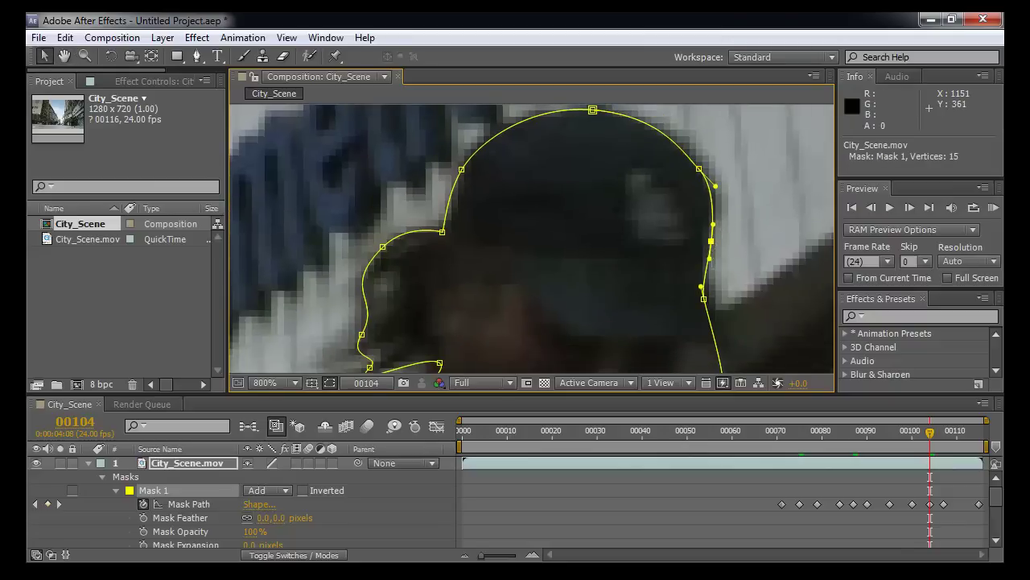
pyautogui.moveTo(704, 299); pyautogui.dragTo(712, 299)
# Step: Raise Mask 1's brim tip and inner brim corner to match the cap's brim at frame 104
pyautogui.press('space')
pyautogui.moveTo(726, 343); pyautogui.dragTo(734, 252)
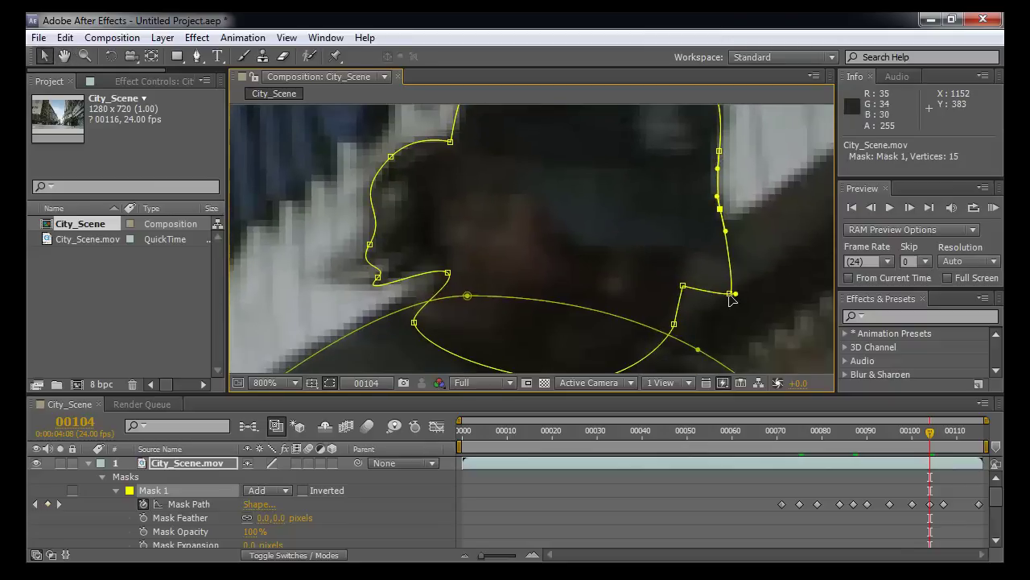
pyautogui.moveTo(732, 294); pyautogui.dragTo(727, 250)
pyautogui.moveTo(684, 285); pyautogui.dragTo(690, 263)
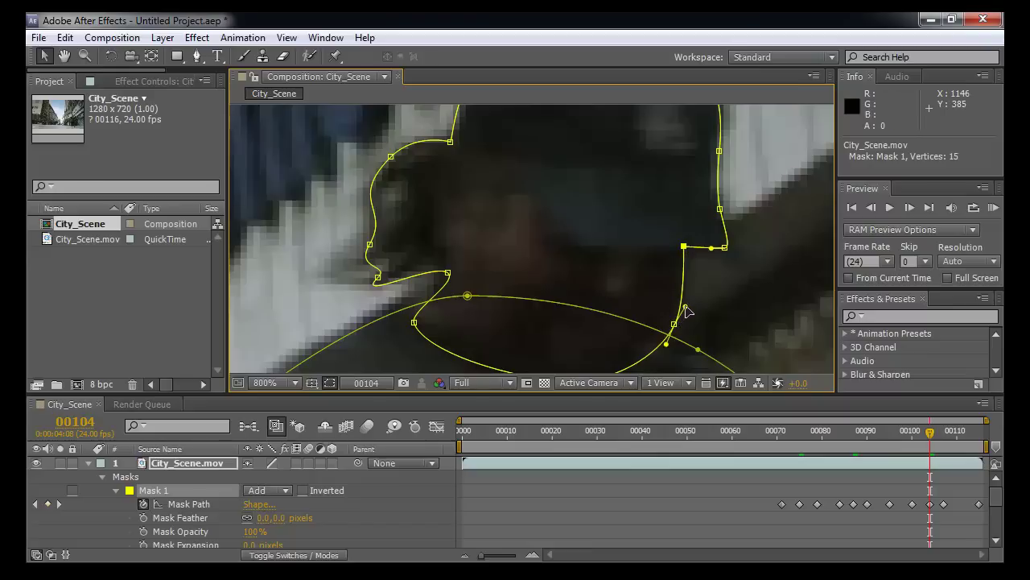
# Step: Fit Mask 2's right neck, shoulder and arm vertices and their curve handles to the jacket's edge at frame 104
pyautogui.moveTo(686, 310); pyautogui.dragTo(699, 238)
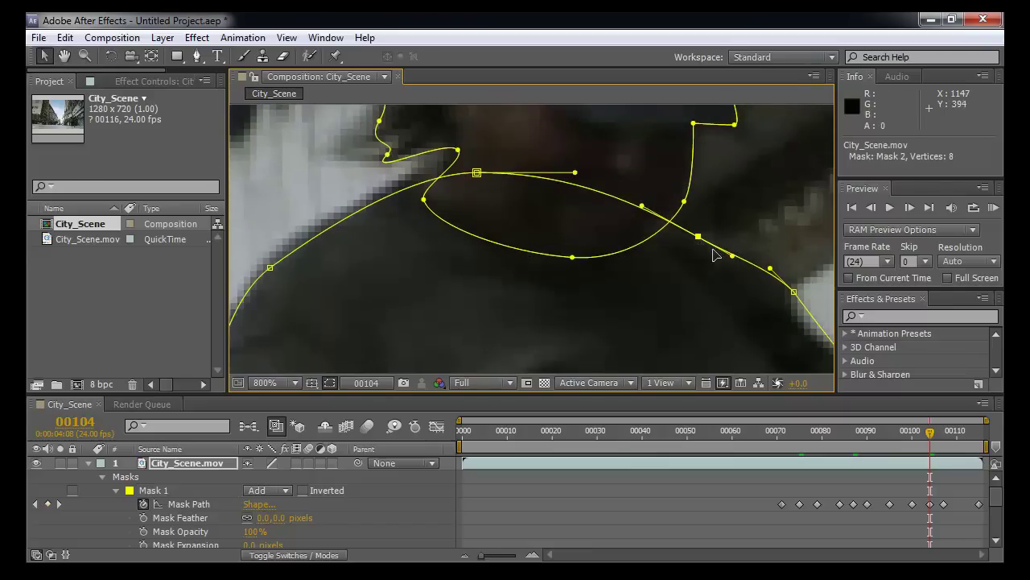
pyautogui.moveTo(799, 300); pyautogui.dragTo(708, 234)
pyautogui.click(703, 228)
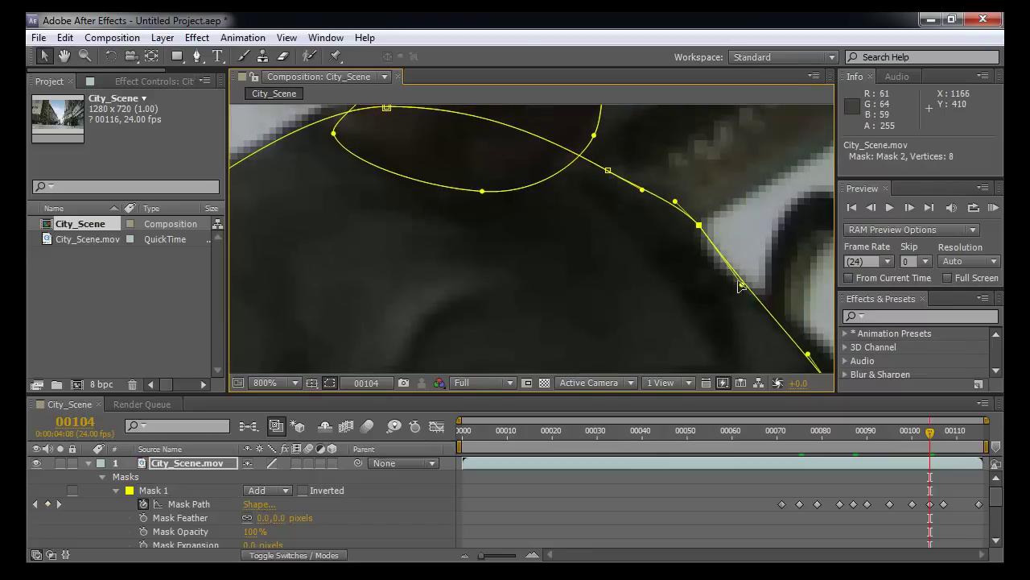
pyautogui.moveTo(741, 286); pyautogui.dragTo(695, 254)
pyautogui.moveTo(799, 353); pyautogui.dragTo(749, 277)
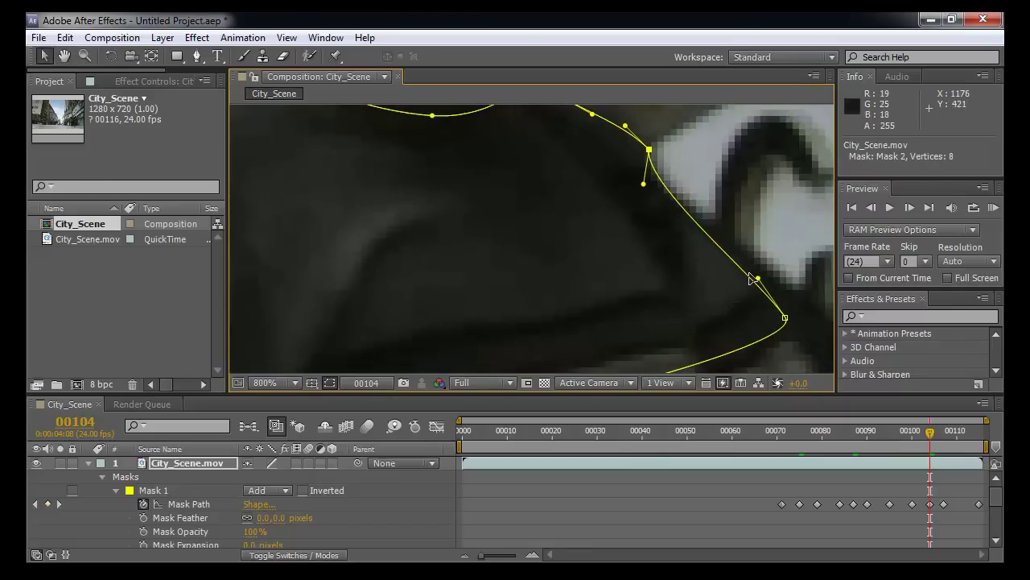
pyautogui.moveTo(784, 318); pyautogui.dragTo(779, 310)
pyautogui.scroll(-2, 749, 315)
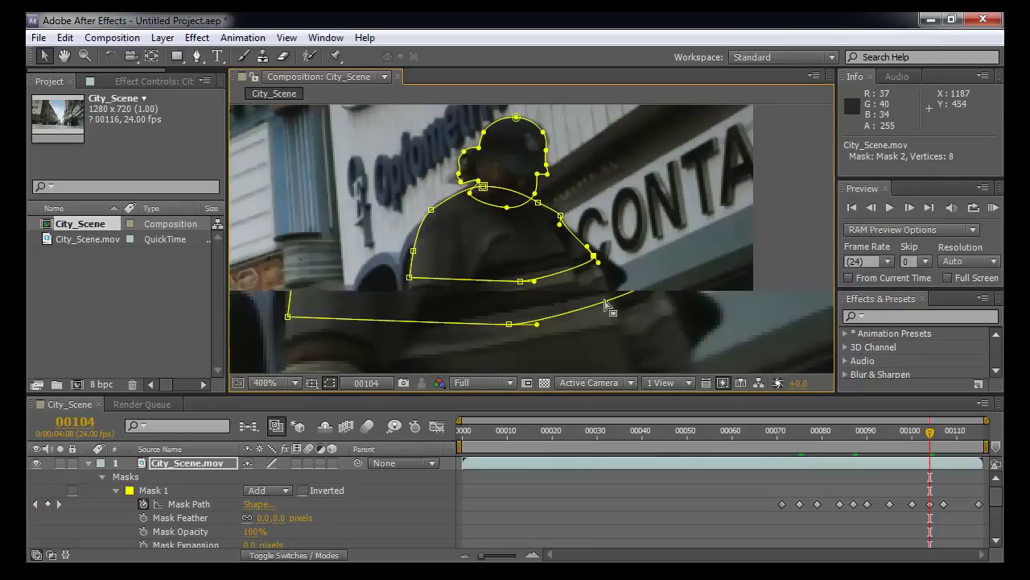
pyautogui.moveTo(514, 274); pyautogui.dragTo(599, 290)
pyautogui.scroll(-1, 742, 299)
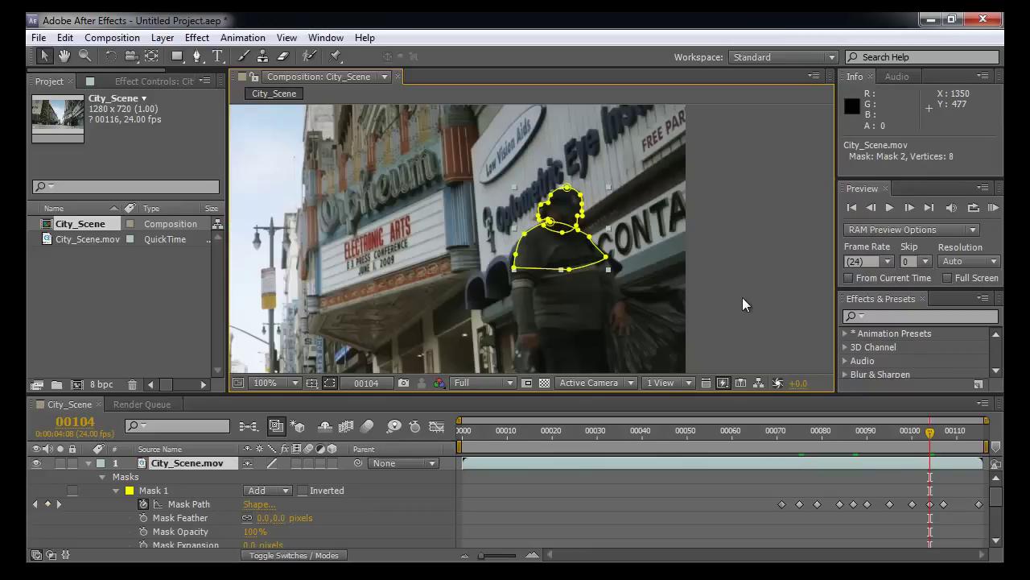
# Step: Show the red Shape Layer 1 and play a RAM preview to check the masked man against it
pyautogui.click(742, 297)
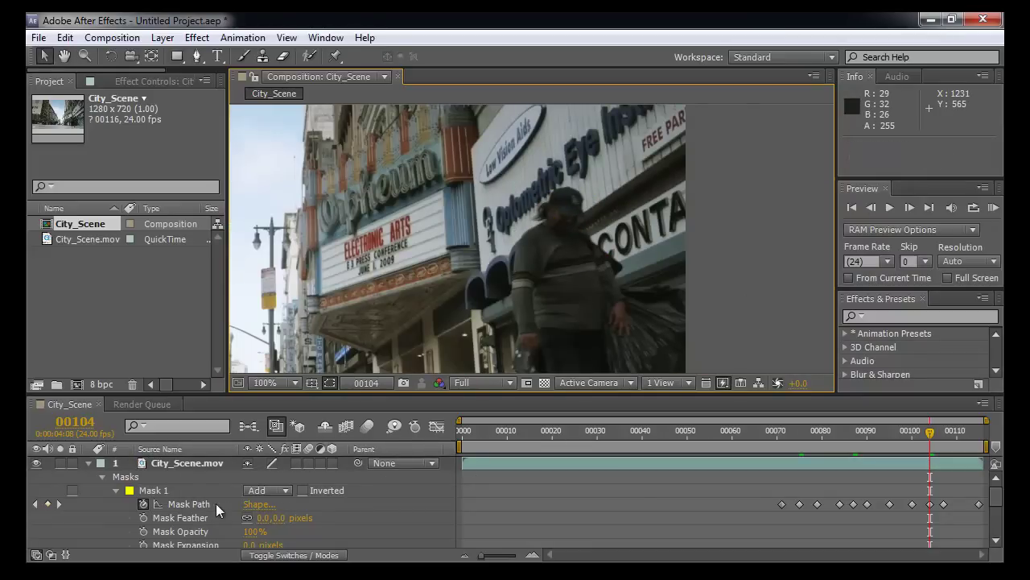
pyautogui.click(88, 463)
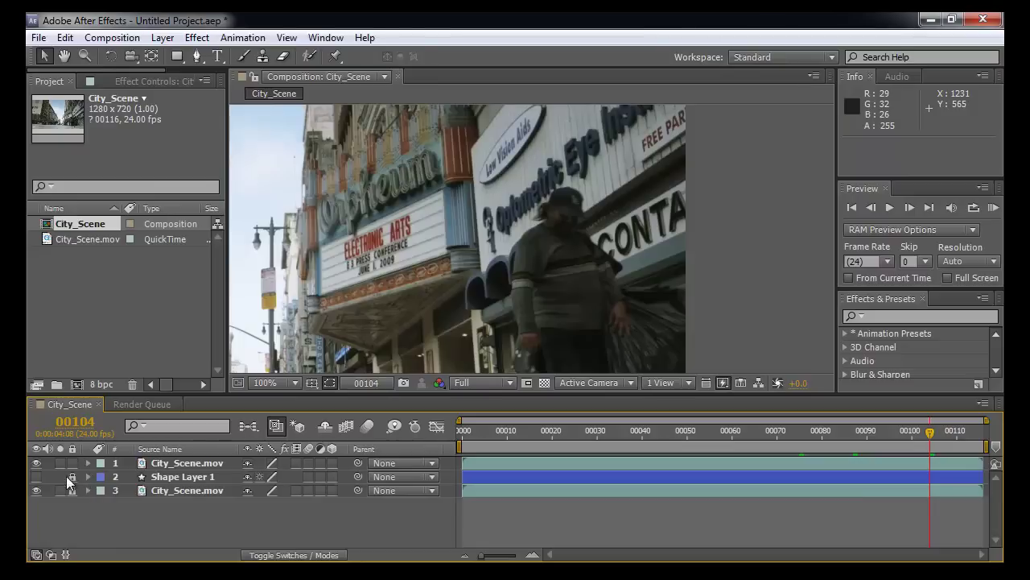
pyautogui.click(36, 476)
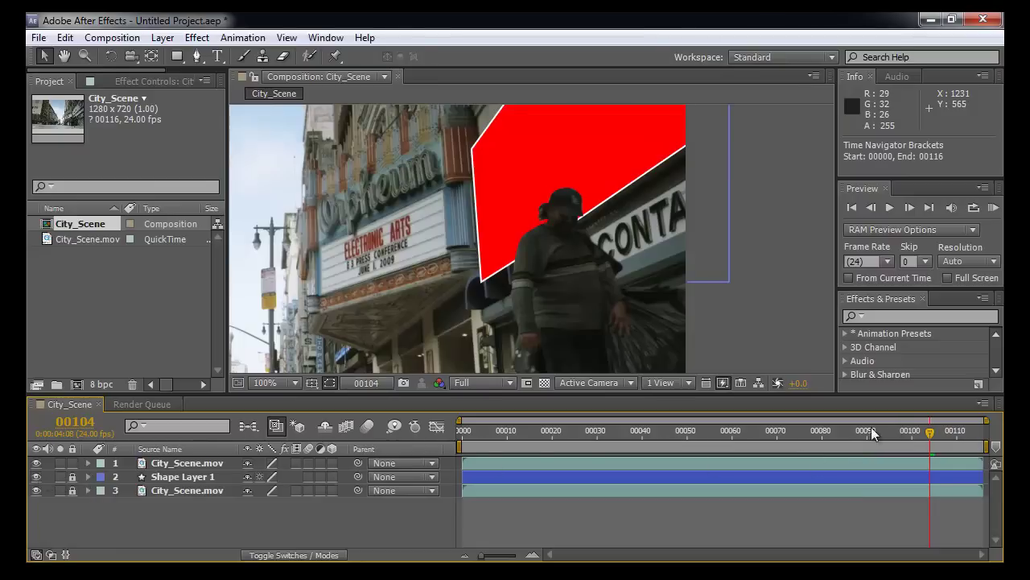
pyautogui.moveTo(772, 433); pyautogui.dragTo(947, 435)
pyautogui.click(994, 208)
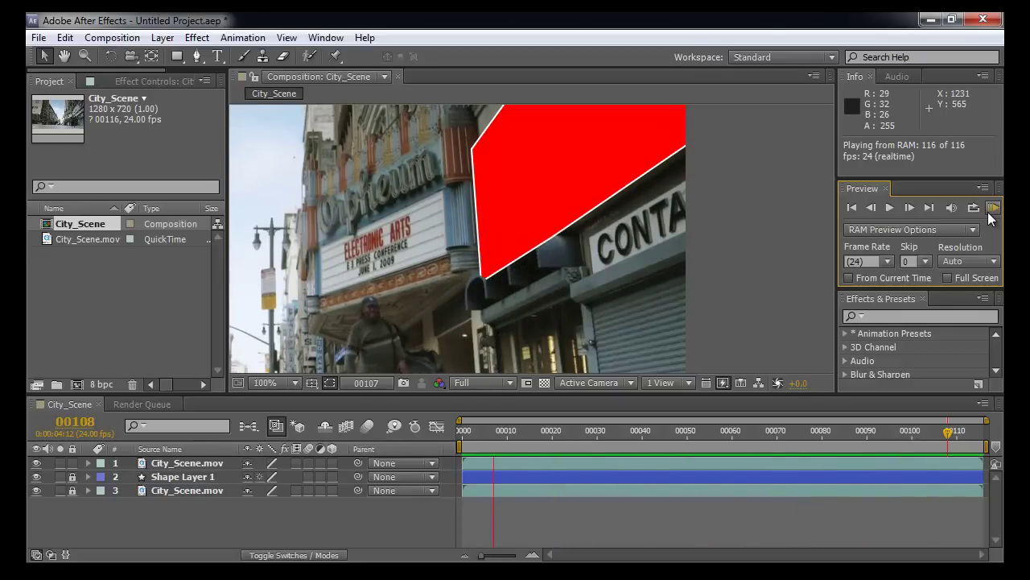
pyautogui.press('space')
# Step: Display Mask 1's path on the upper City_Scene.mov layer at frame 111 and hide Shape Layer 1
pyautogui.moveTo(927, 431); pyautogui.dragTo(957, 442)
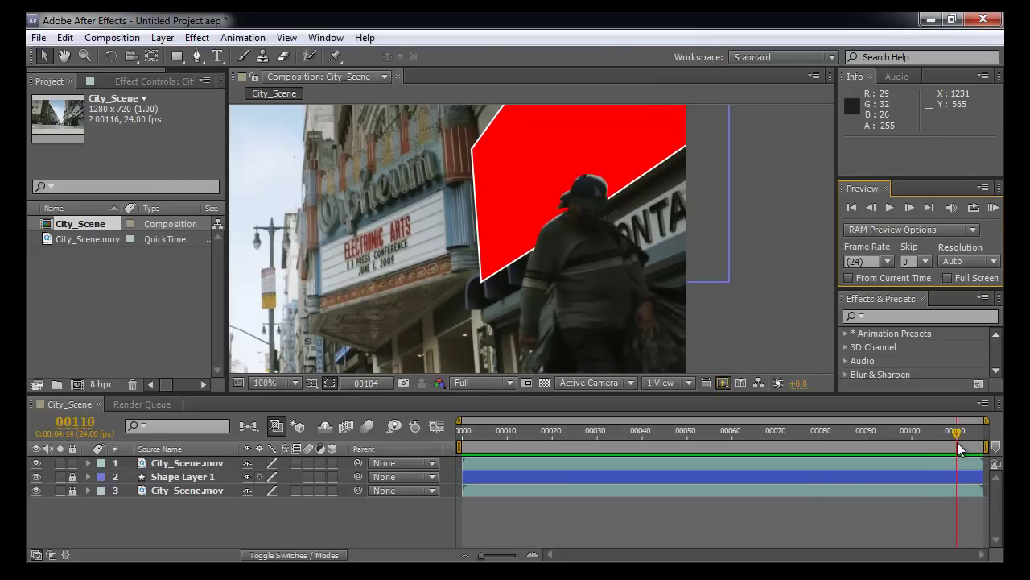
pyautogui.click(89, 463)
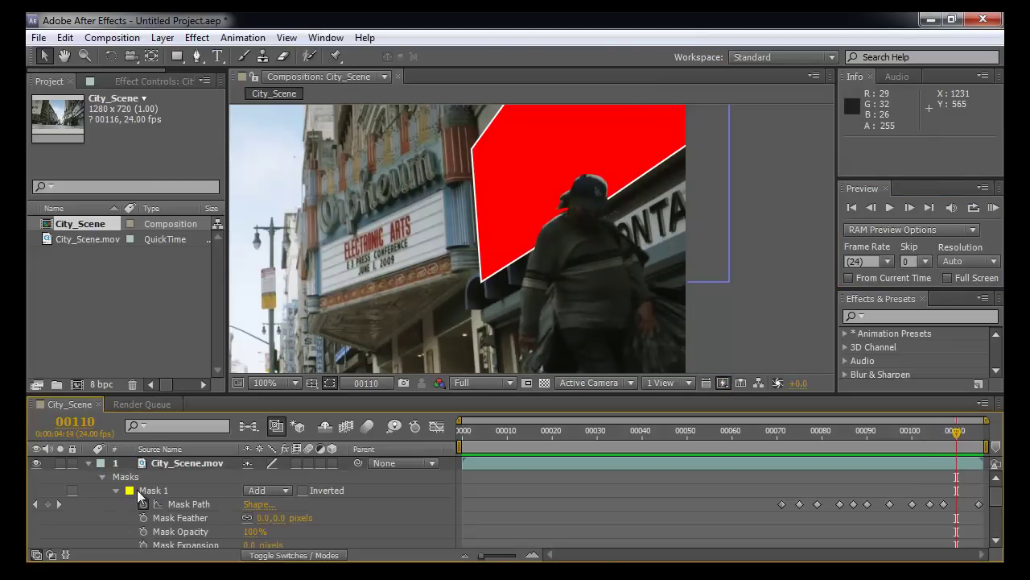
pyautogui.click(960, 434)
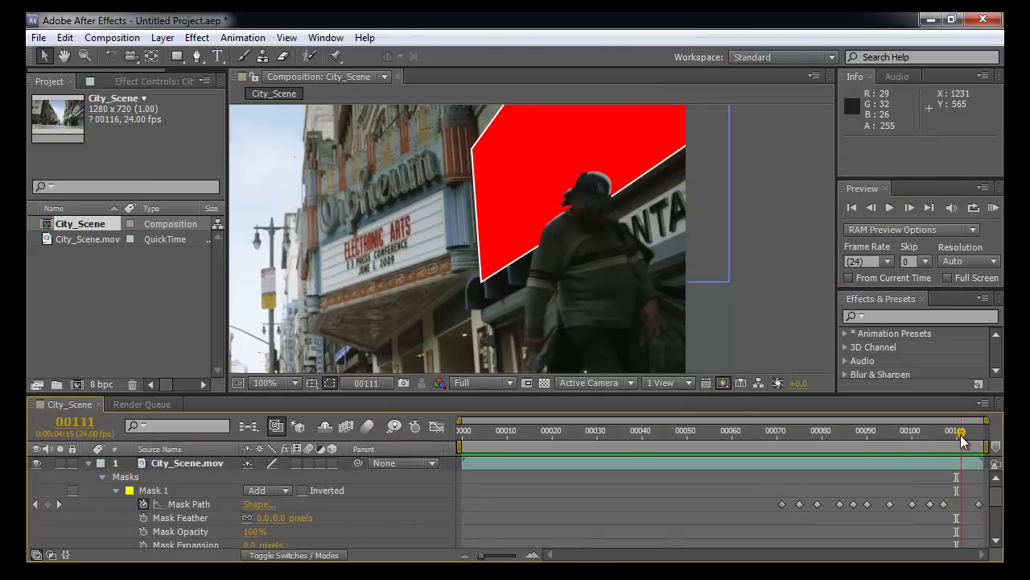
pyautogui.click(153, 490)
pyautogui.scroll(4, 612, 202)
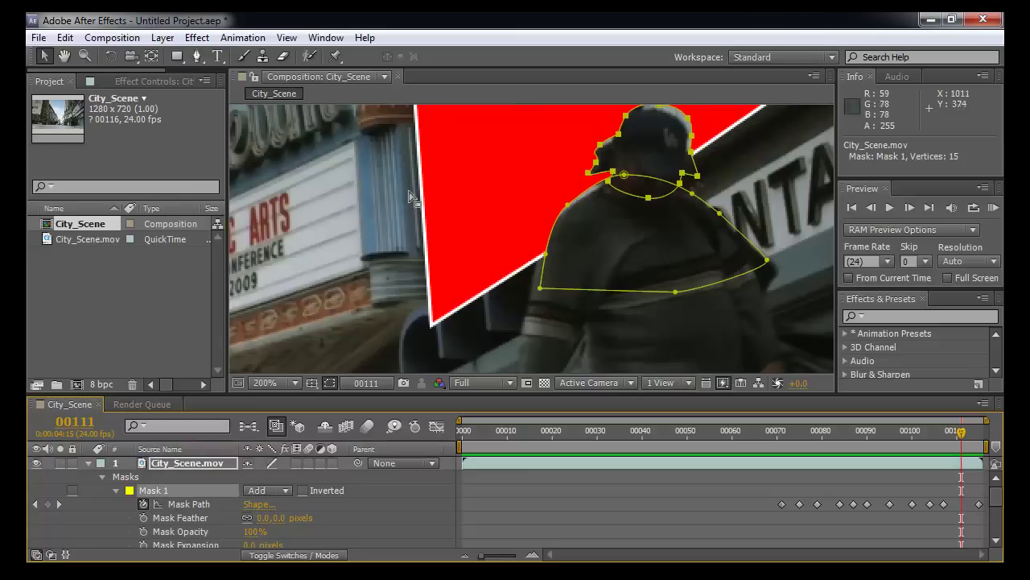
pyautogui.press('h')
pyautogui.moveTo(542, 274); pyautogui.dragTo(478, 280)
pyautogui.moveTo(591, 212); pyautogui.dragTo(590, 298)
pyautogui.scroll(-2, 107, 513)
pyautogui.click(35, 526)
pyautogui.press('space')
# Step: Fit Mask 1's left vertices to the hair behind the cap at frame 111
pyautogui.moveTo(523, 286); pyautogui.dragTo(495, 304)
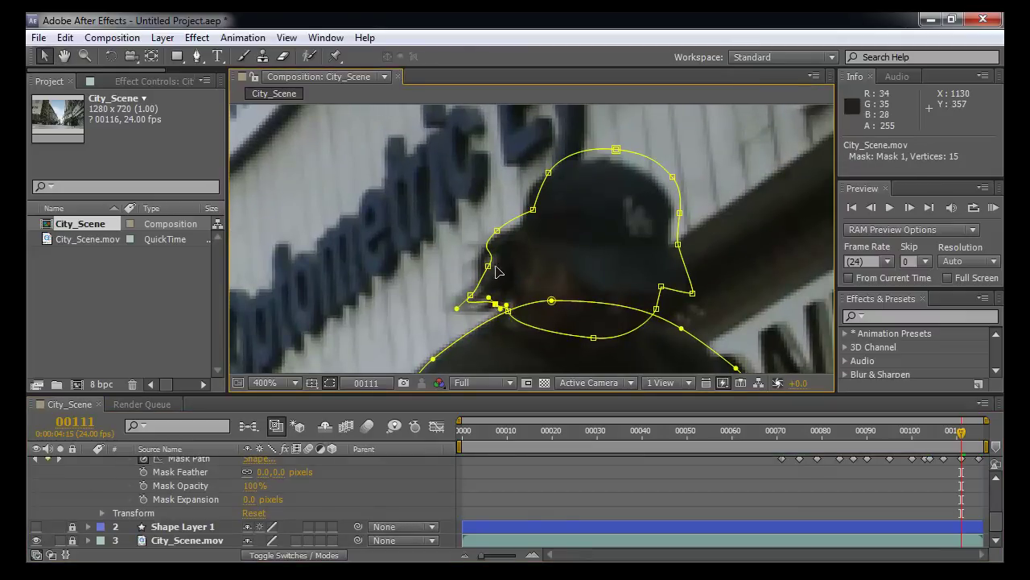
pyautogui.moveTo(489, 266); pyautogui.dragTo(482, 277)
pyautogui.moveTo(497, 231); pyautogui.dragTo(498, 233)
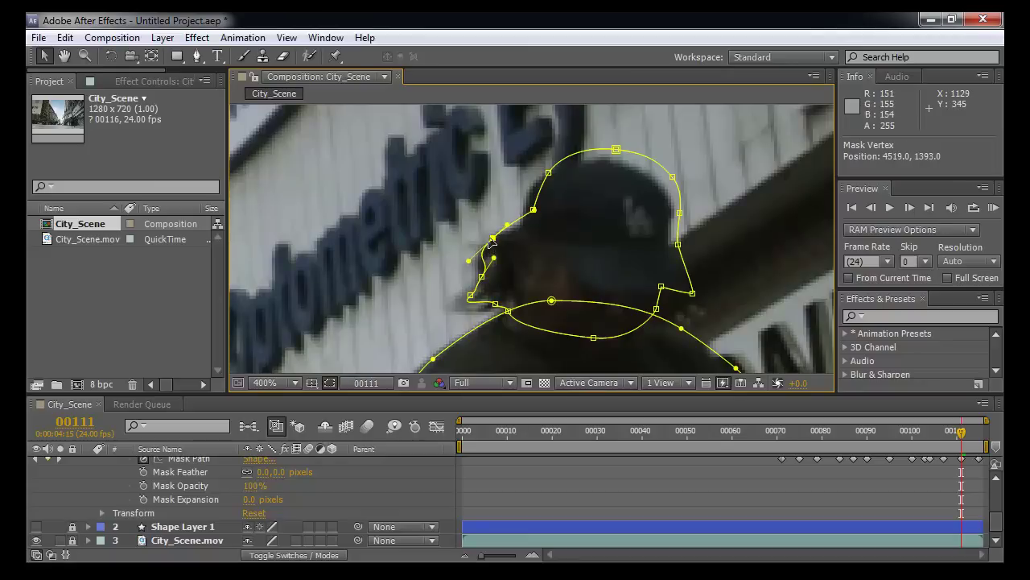
pyautogui.moveTo(481, 276); pyautogui.dragTo(476, 276)
pyautogui.moveTo(534, 210); pyautogui.dragTo(498, 242)
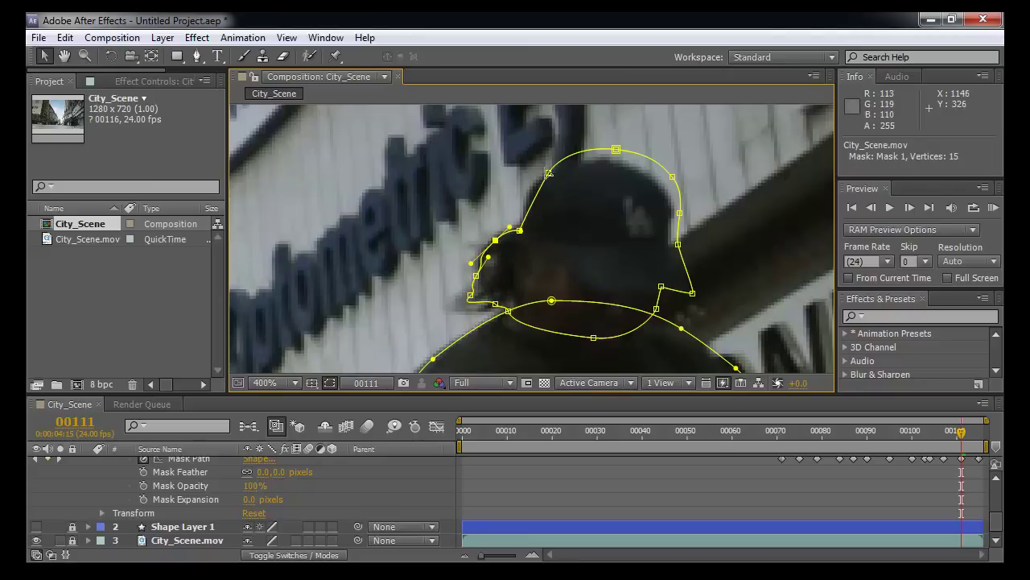
# Step: Pull Mask 1's upper-left, top and upper-right vertices inward to follow the cap's crown at frame 111
pyautogui.moveTo(550, 175); pyautogui.dragTo(537, 182)
pyautogui.scroll(1, 561, 193)
pyautogui.moveTo(609, 184); pyautogui.dragTo(512, 325)
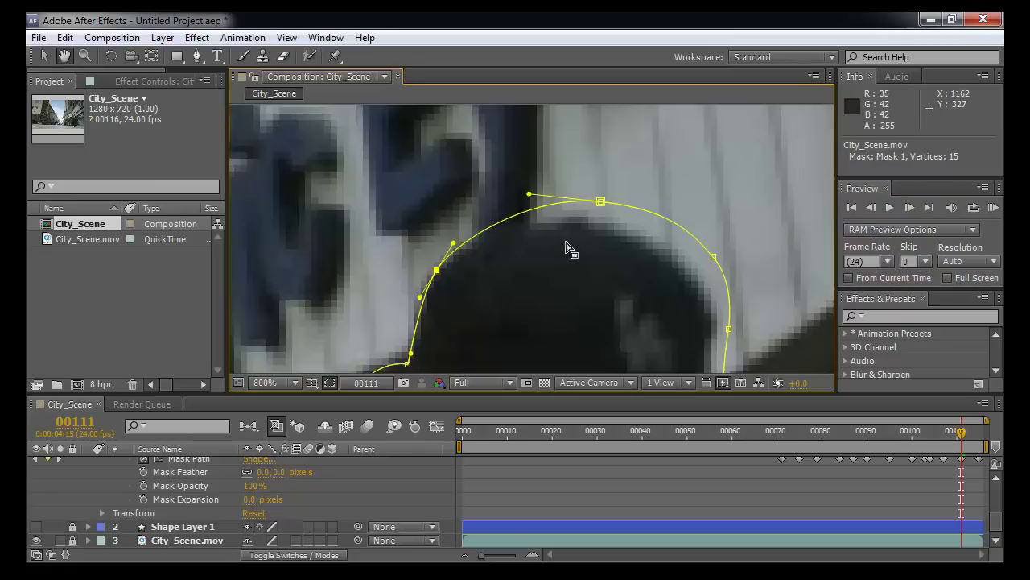
pyautogui.moveTo(601, 201); pyautogui.dragTo(585, 223)
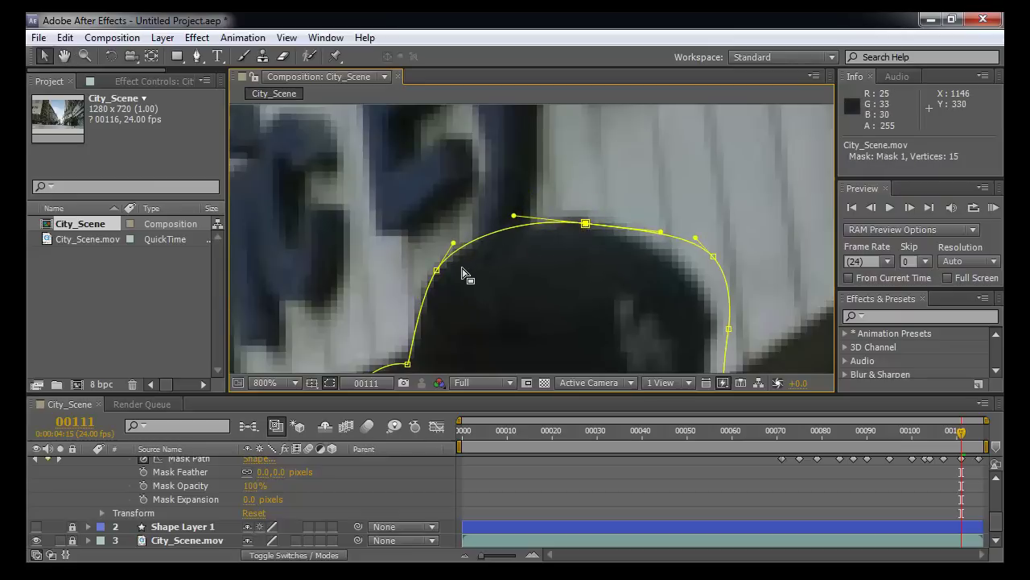
pyautogui.moveTo(435, 271); pyautogui.dragTo(433, 281)
pyautogui.moveTo(611, 284); pyautogui.dragTo(590, 235)
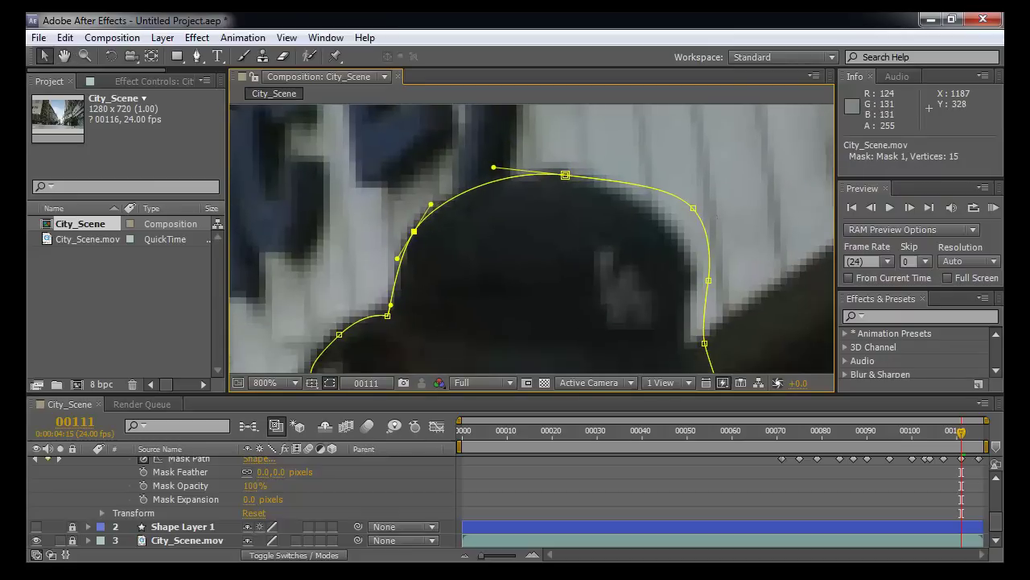
pyautogui.moveTo(693, 209); pyautogui.dragTo(656, 236)
pyautogui.moveTo(566, 175); pyautogui.dragTo(561, 176)
# Step: Fit Mask 1's right side and brim vertices to the cap's edge at frame 111
pyautogui.moveTo(629, 240); pyautogui.dragTo(612, 178)
pyautogui.moveTo(691, 219); pyautogui.dragTo(663, 241)
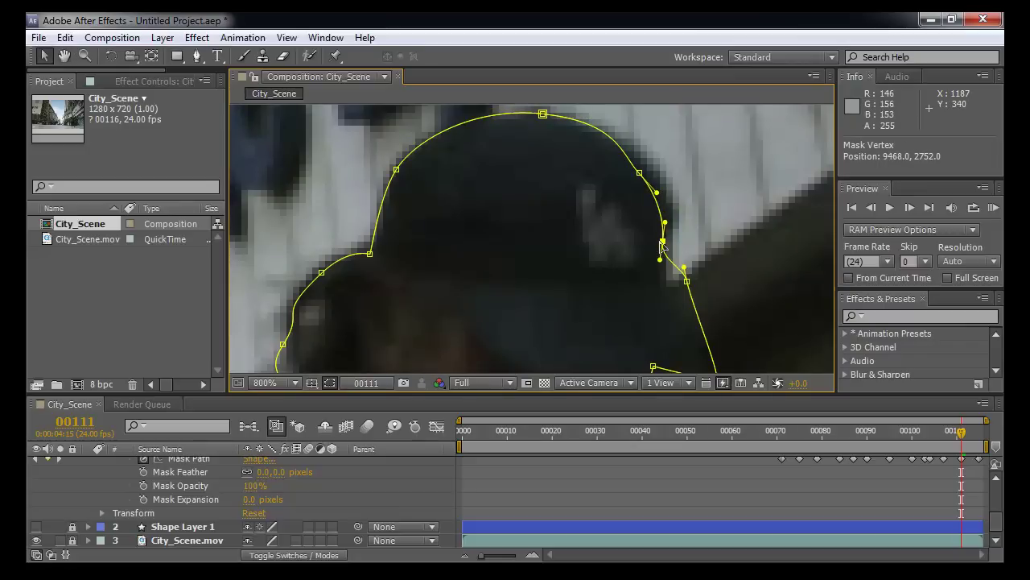
pyautogui.moveTo(639, 172)
pyautogui.mouseDown()
pyautogui.moveTo(647, 162)
pyautogui.moveTo(651, 172)
pyautogui.mouseUp()
pyautogui.press('space')
pyautogui.moveTo(689, 273); pyautogui.dragTo(676, 214)
pyautogui.moveTo(730, 306); pyautogui.dragTo(660, 264)
pyautogui.press('space')
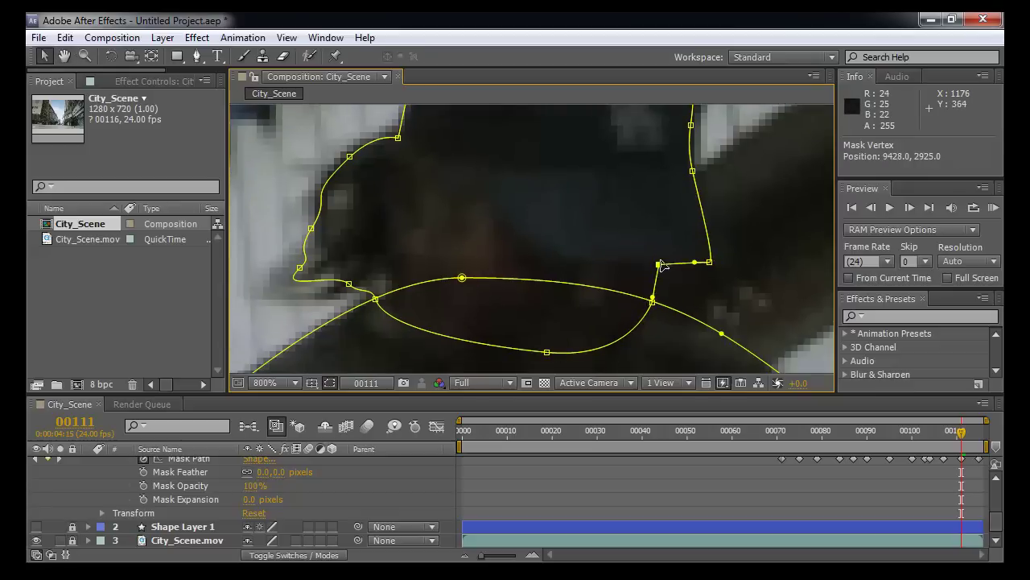
# Step: Adjust Mask 1's right neck vertex and Mask 2's right shoulder vertices to the man's outline at frame 111
pyautogui.moveTo(653, 302); pyautogui.dragTo(660, 306)
pyautogui.press('space')
pyautogui.moveTo(722, 336); pyautogui.dragTo(673, 258)
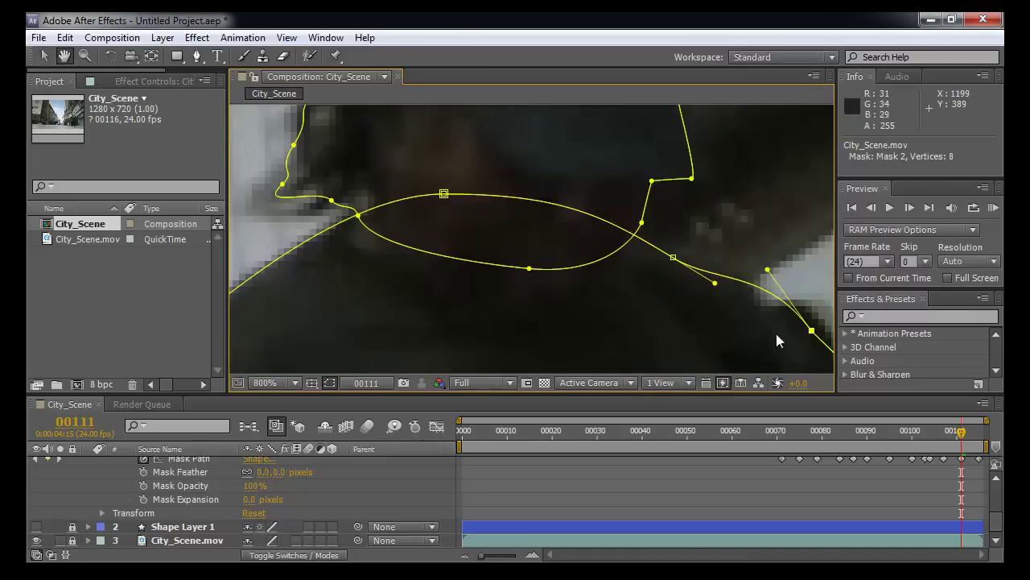
# Step: Preview the revised masks, go to frame 107 and show the red Shape Layer 1 with nothing selected
pyautogui.press('KP_0')
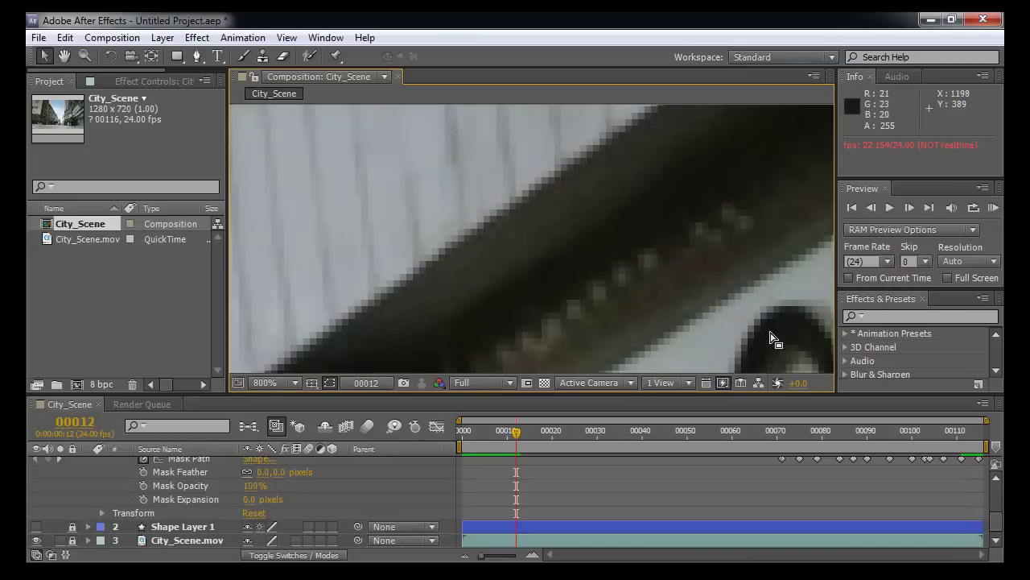
pyautogui.press('/')
pyautogui.moveTo(956, 438)
pyautogui.mouseDown()
pyautogui.moveTo(942, 438)
pyautogui.moveTo(981, 442)
pyautogui.moveTo(944, 445)
pyautogui.mouseUp()
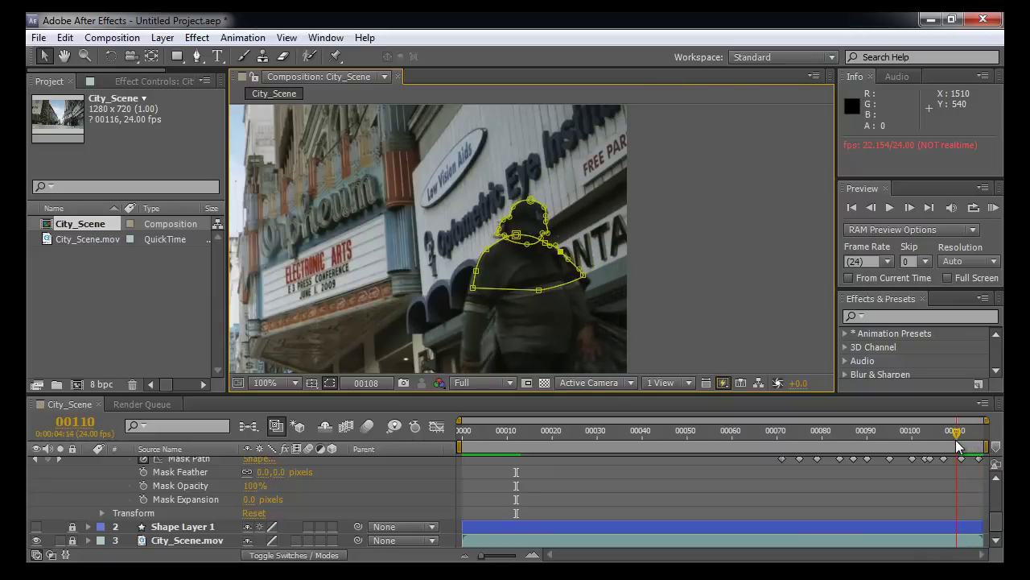
pyautogui.click(722, 300)
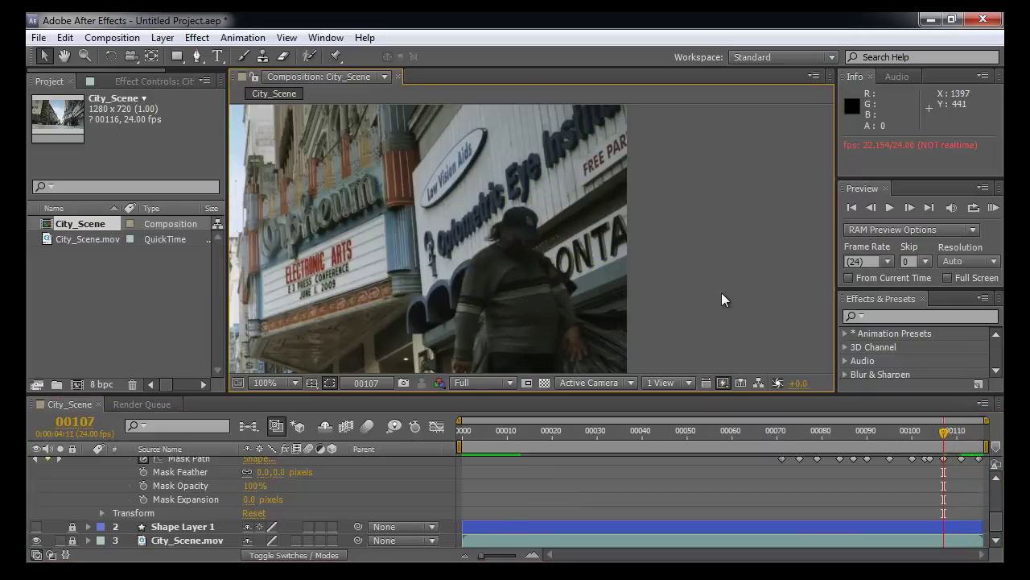
pyautogui.click(35, 526)
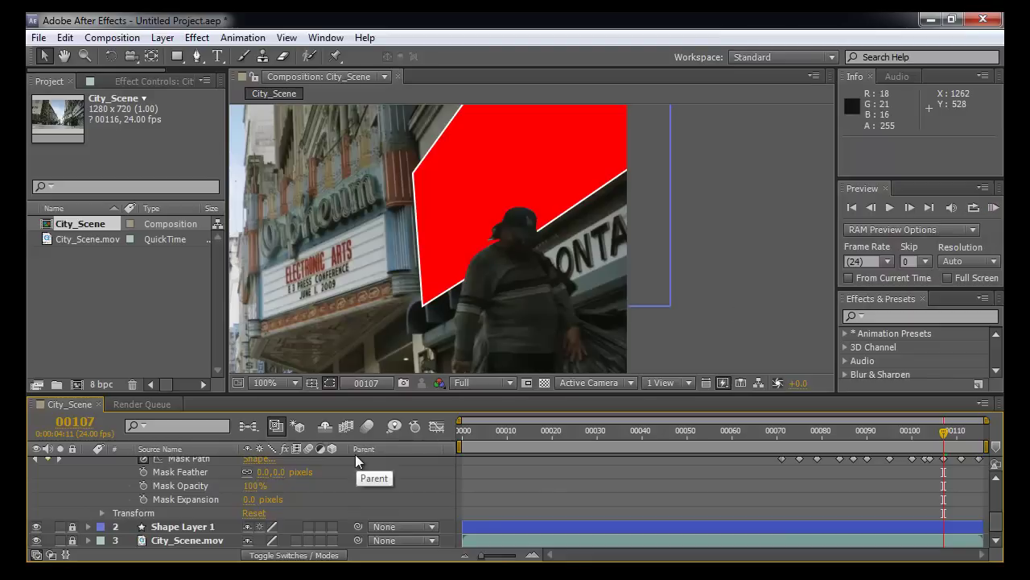
# Step: Set Mask 2's feather to 1.0 pixels and inspect the jacket's edge against the red shape
pyautogui.scroll(3, 491, 525)
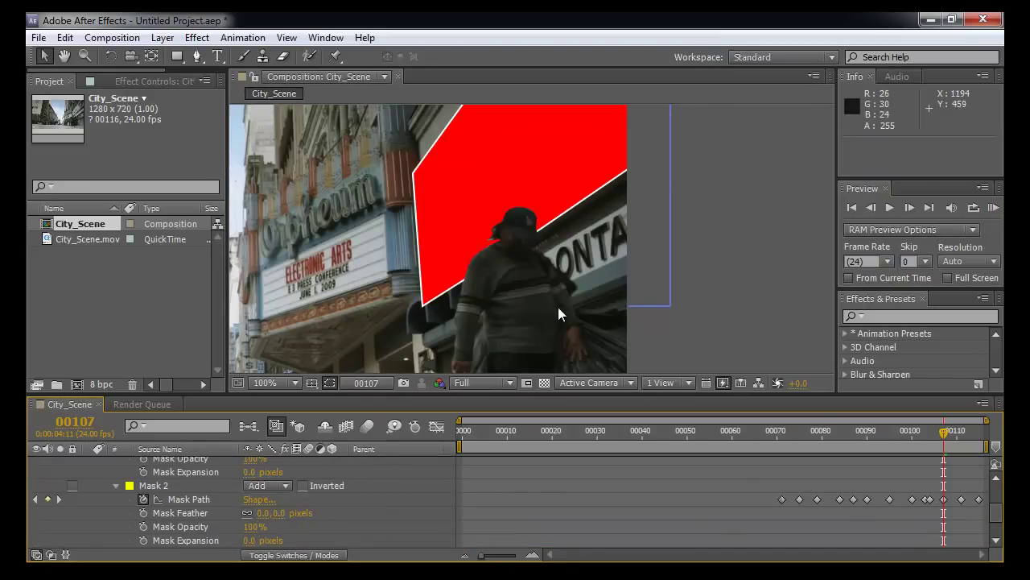
pyautogui.press('.')
pyautogui.press('.')
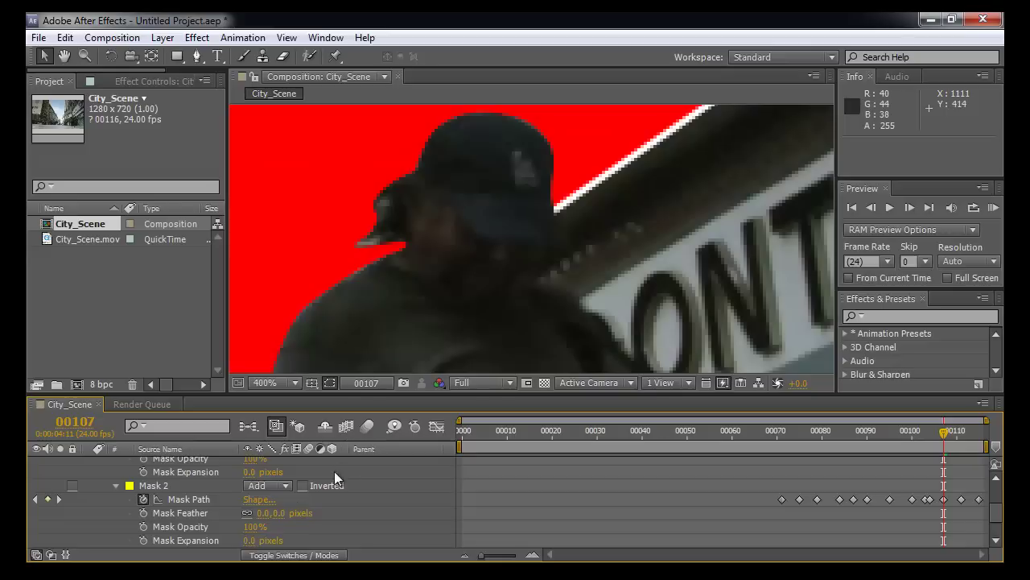
pyautogui.moveTo(282, 519); pyautogui.dragTo(285, 513)
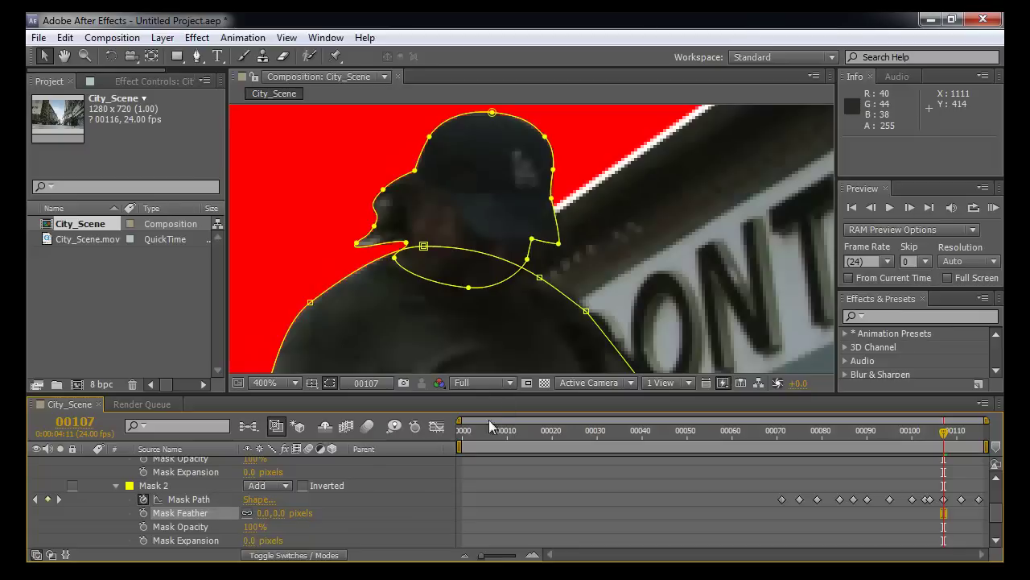
pyautogui.click(278, 515)
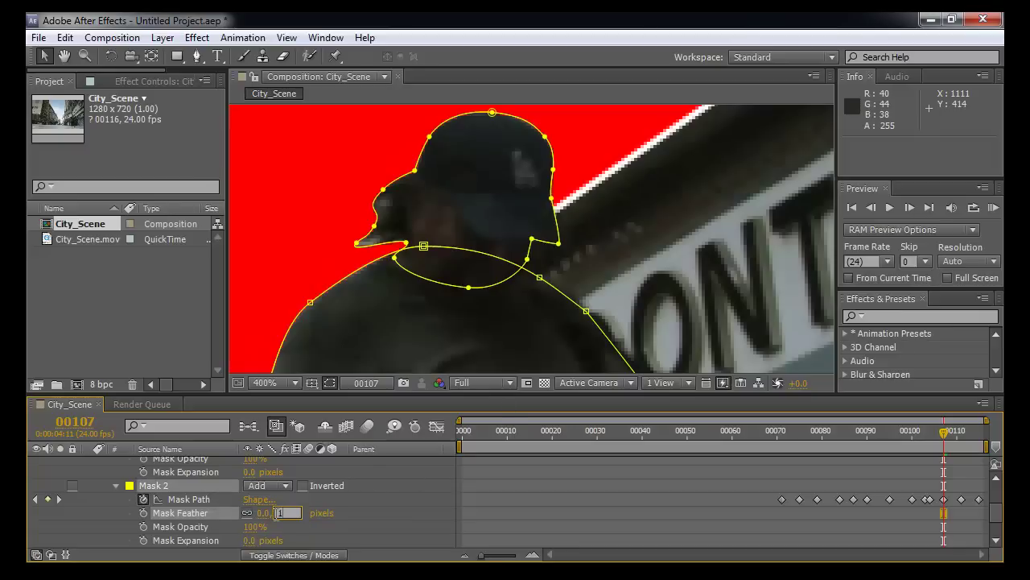
pyautogui.click(671, 322)
pyautogui.press(',')
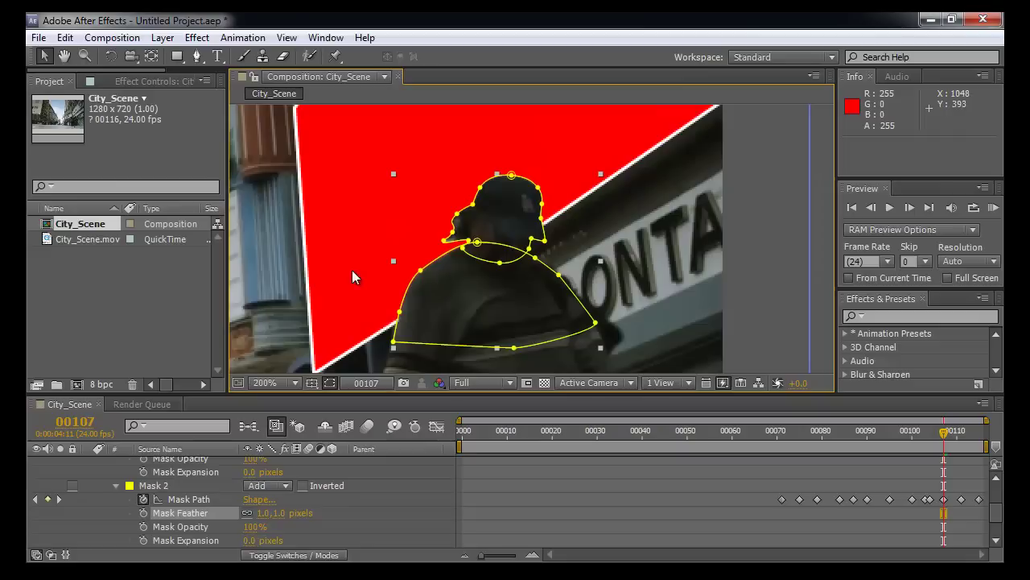
pyautogui.click(822, 226)
# Step: Set Mask 2's feather to 2.0 pixels and check the softened edge against the whole frame
pyautogui.press('.')
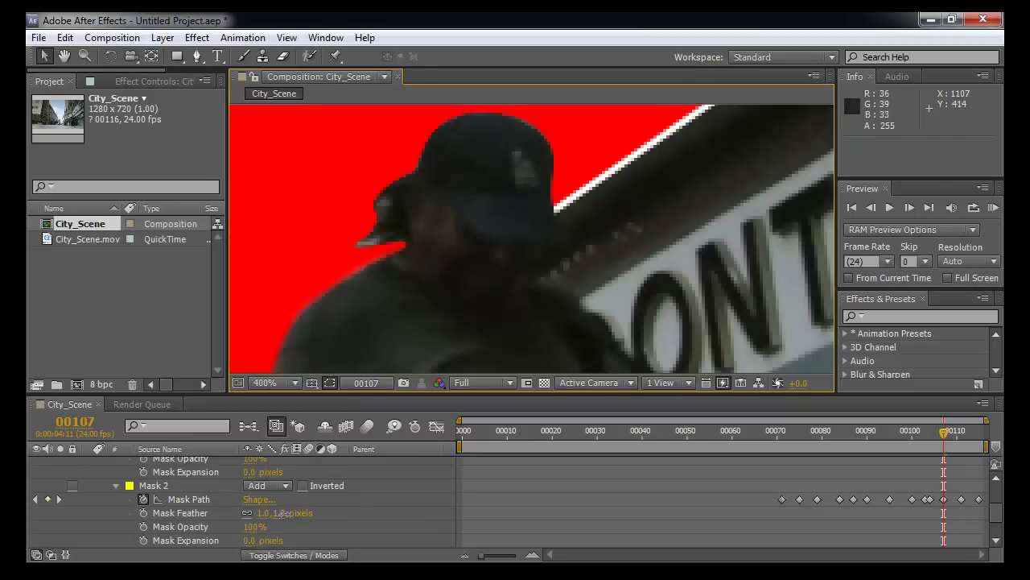
pyautogui.moveTo(282, 512); pyautogui.dragTo(287, 513)
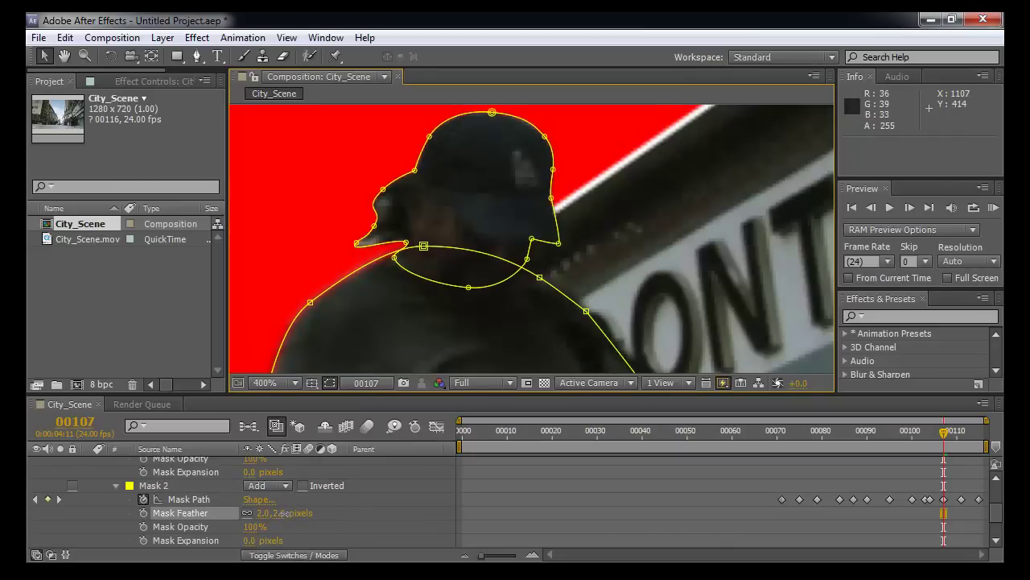
pyautogui.click(738, 275)
pyautogui.press(',')
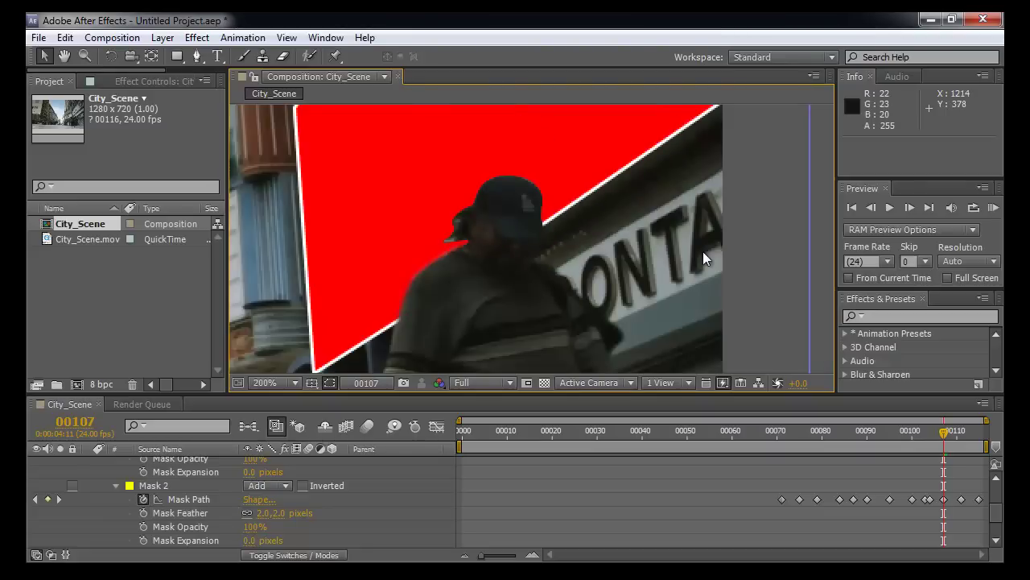
pyautogui.press(',')
pyautogui.press(',')
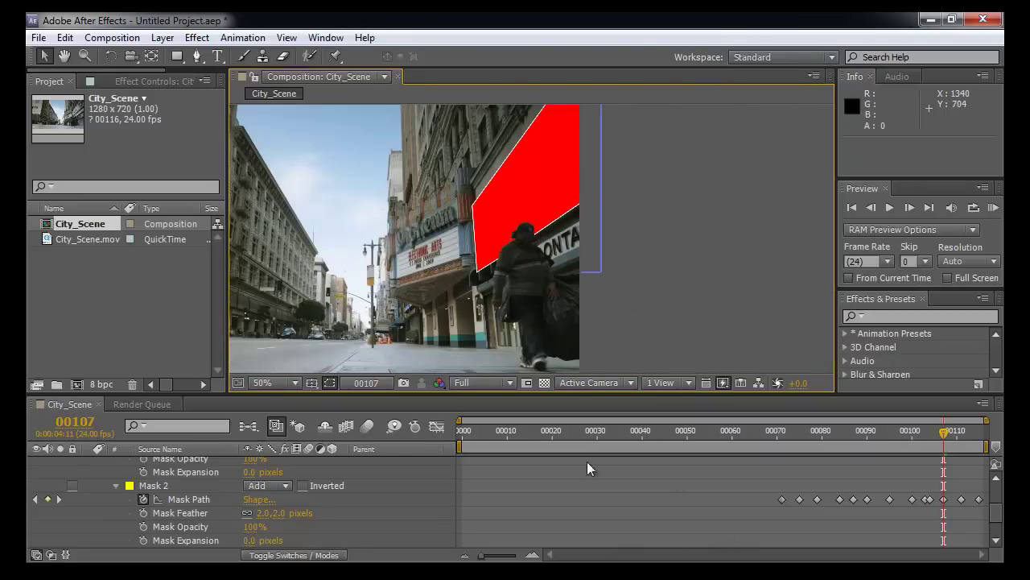
pyautogui.press('space')
pyautogui.moveTo(494, 196); pyautogui.dragTo(652, 205)
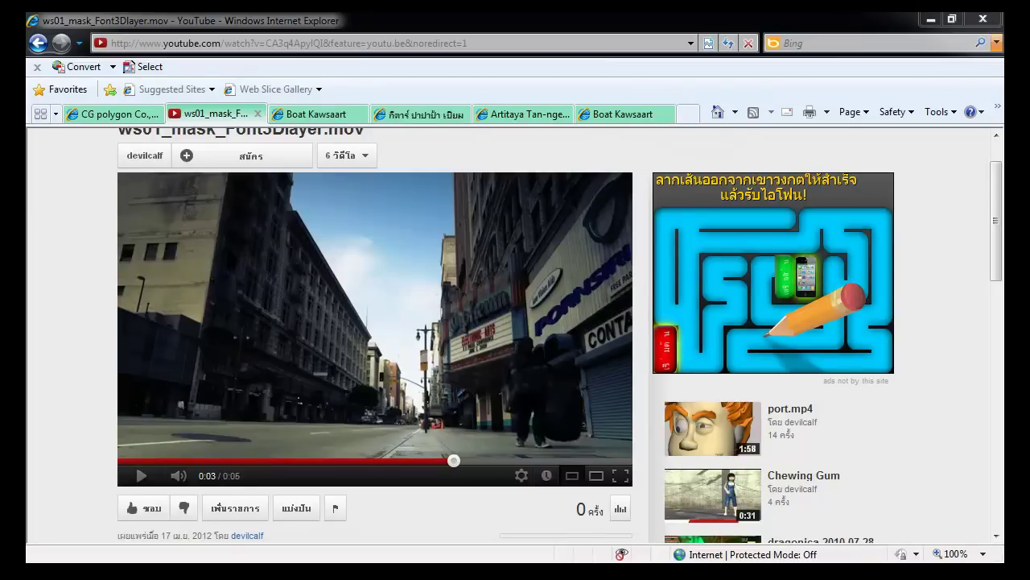
# Step: Look through the CG polygon Co.,Ltd Facebook group's video posts in Internet Explorer and return to the ws01_mask_Font3Dlayer.mov YouTube page
pyautogui.click(103, 118)
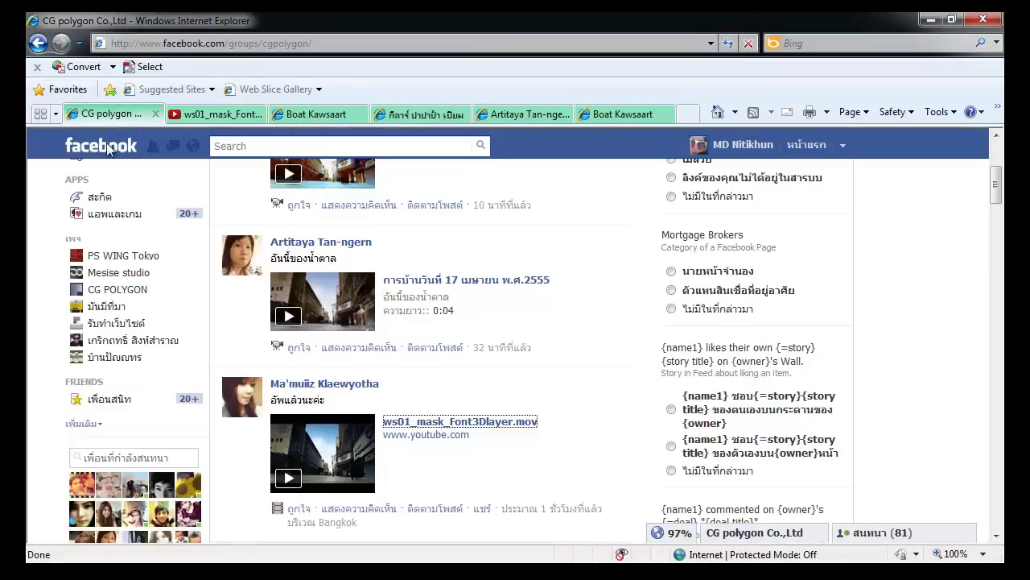
pyautogui.scroll(3, 514, 286)
pyautogui.scroll(1, 515, 282)
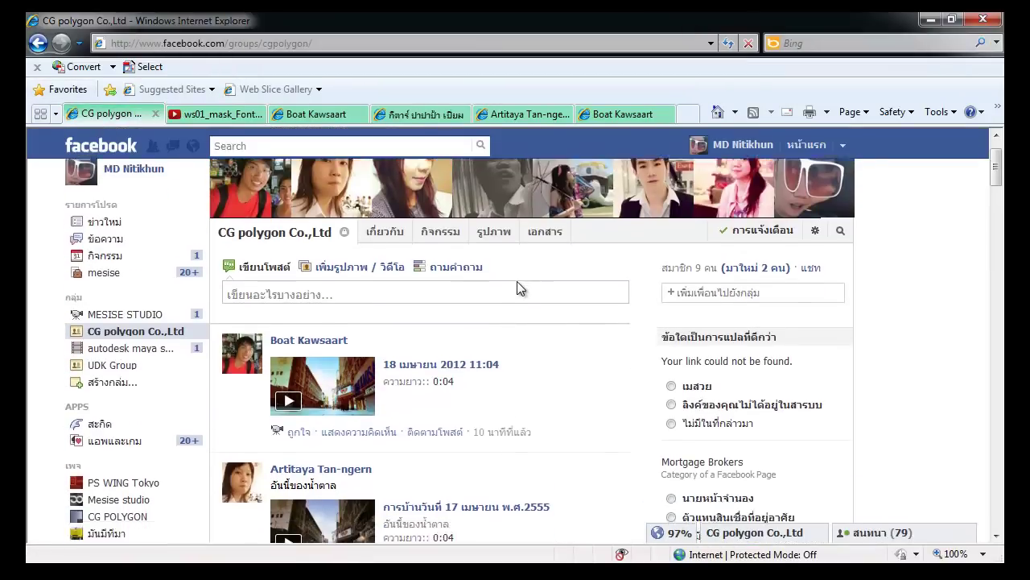
pyautogui.scroll(-1, 516, 281)
pyautogui.scroll(-3, 517, 287)
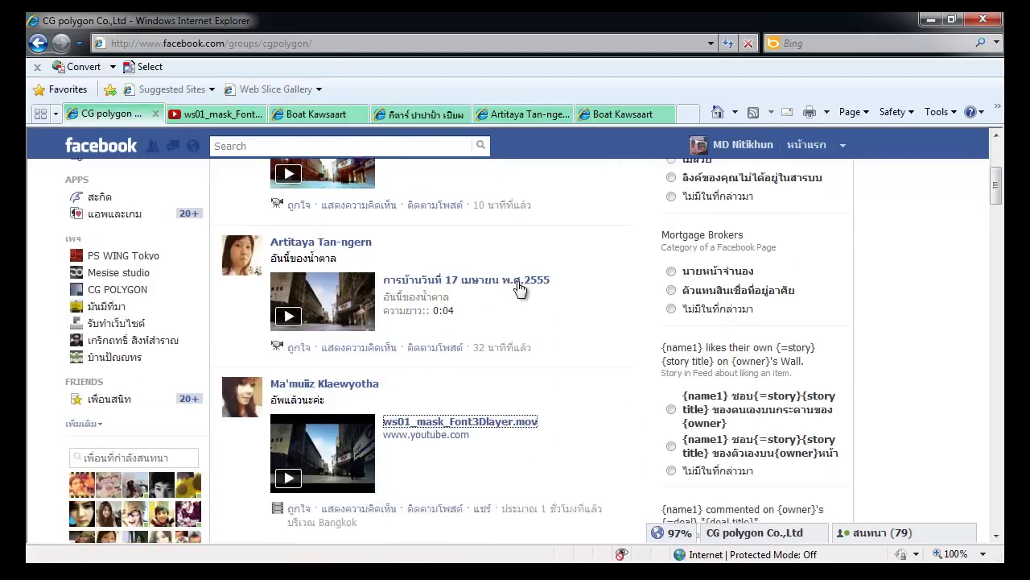
pyautogui.click(229, 114)
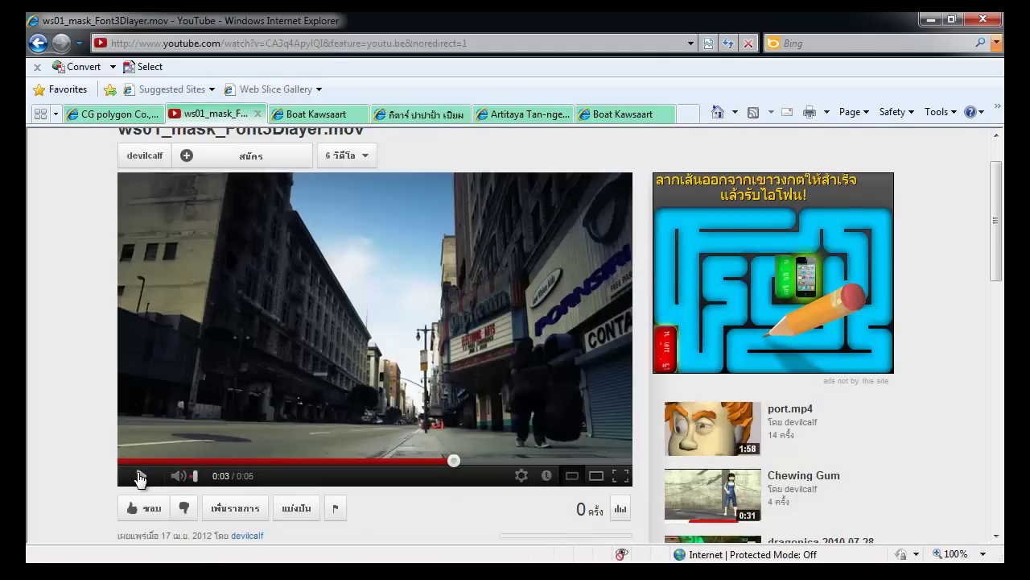
# Step: Replay the ws01_mask_Font3Dlayer.mov video from the start and watch the walking man pass in front of the storefront sign
pyautogui.click(125, 462)
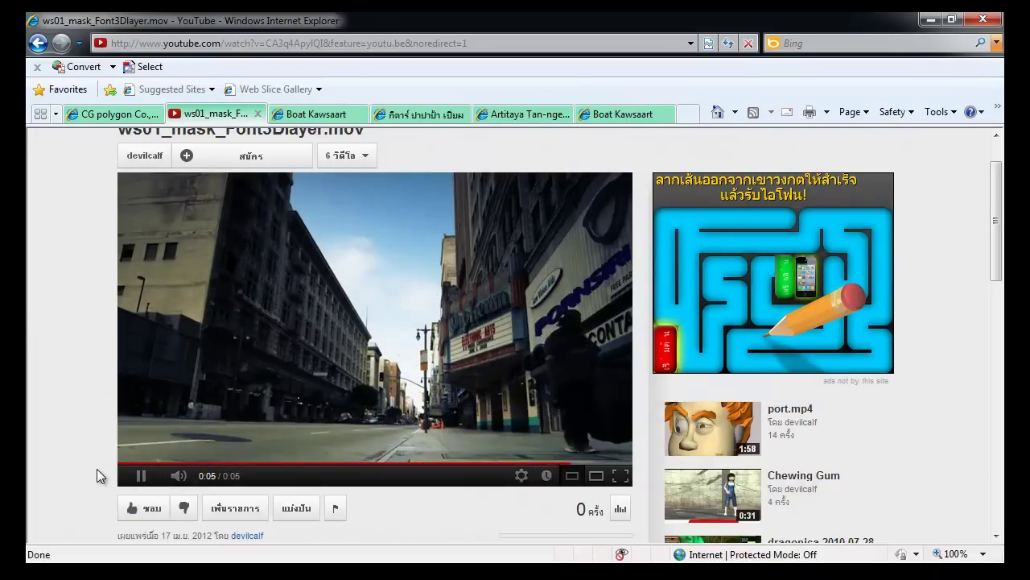
pyautogui.click(140, 477)
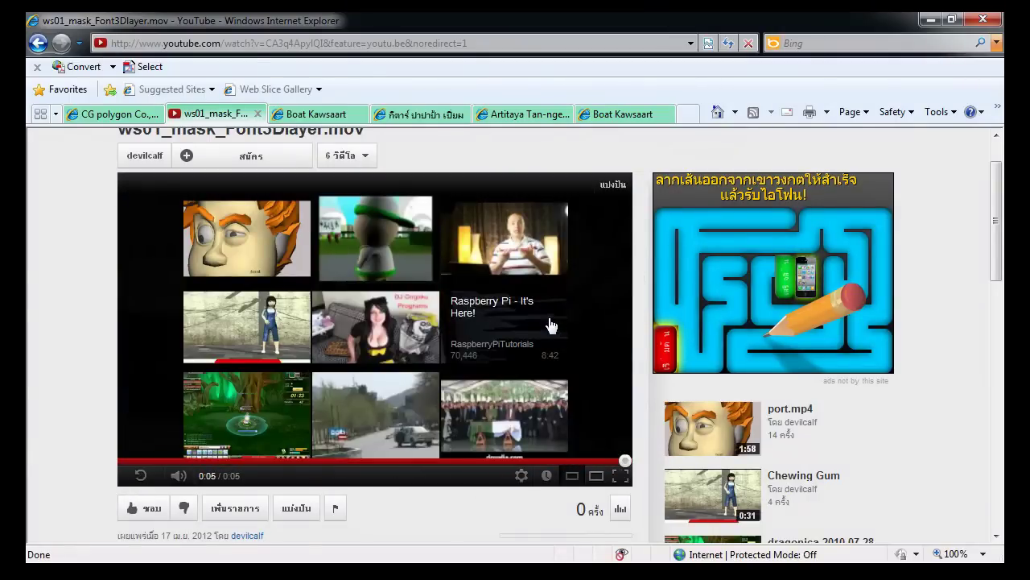
pyautogui.click(141, 475)
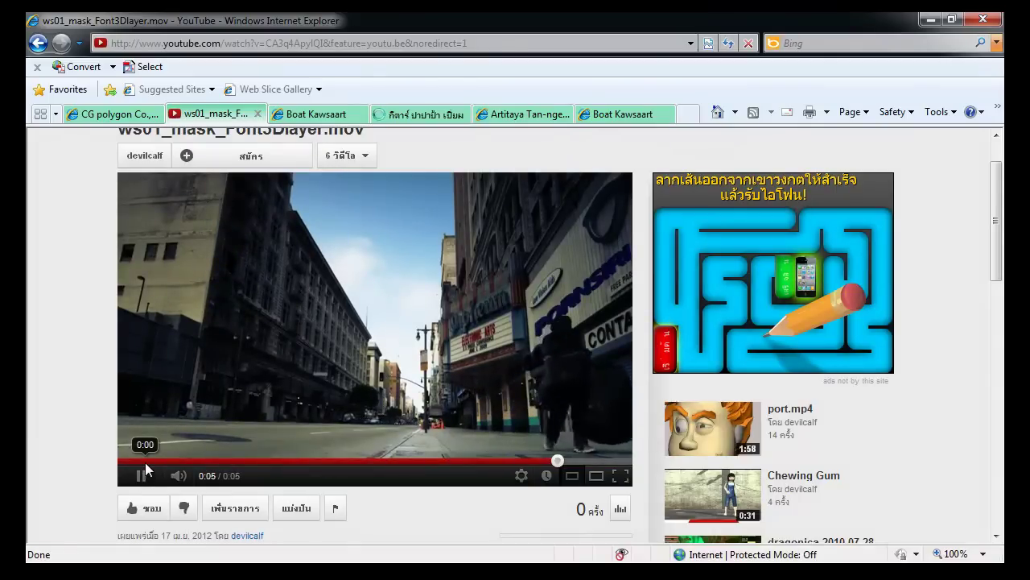
# Step: Look over the four open Facebook profile pages and close them, keeping the CG polygon Co.,Ltd group and YouTube pages open
pyautogui.click(309, 113)
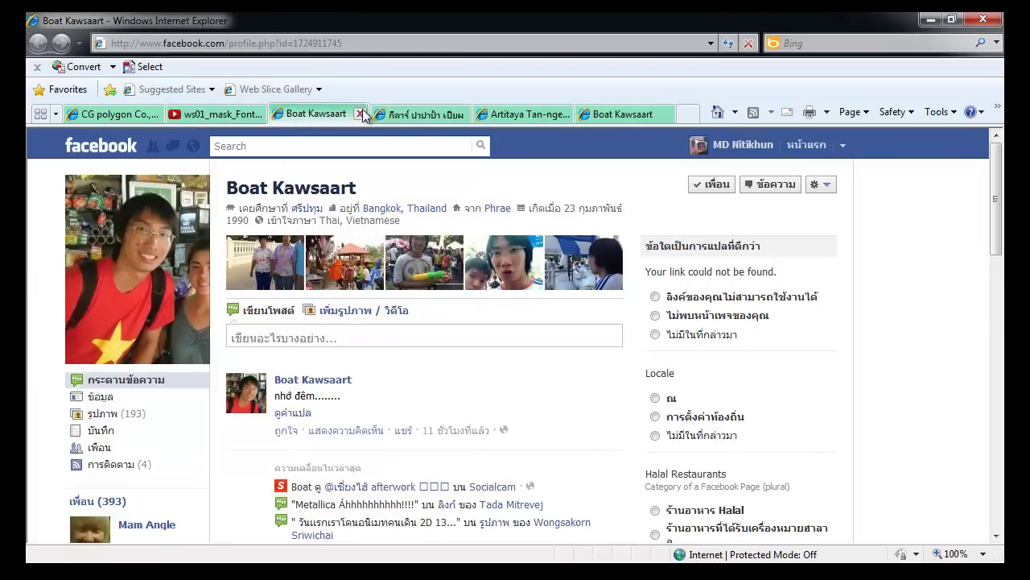
pyautogui.click(360, 114)
pyautogui.click(281, 114)
pyautogui.click(329, 114)
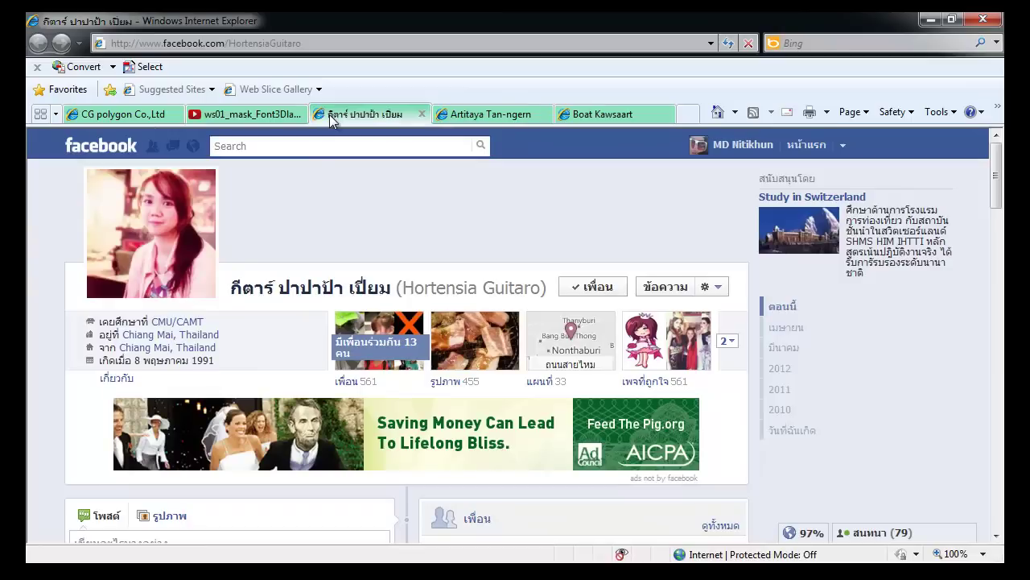
pyautogui.scroll(-3, 349, 239)
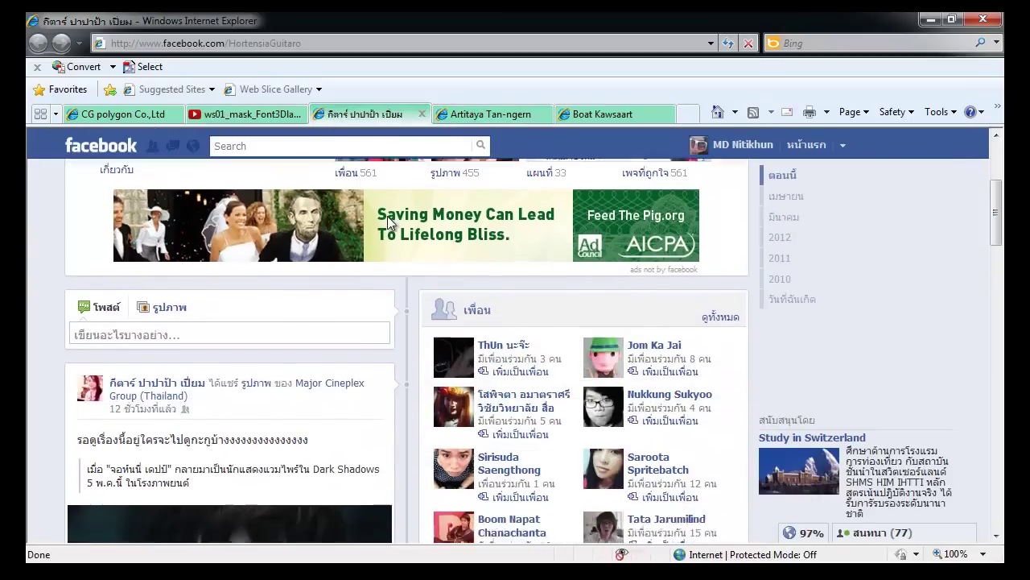
pyautogui.scroll(-4, 341, 333)
pyautogui.click(424, 113)
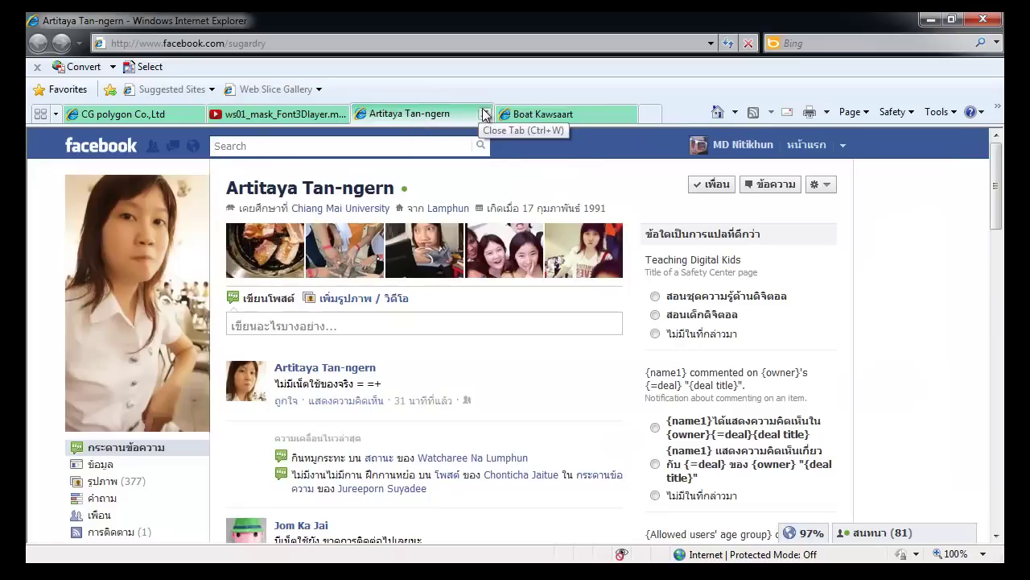
pyautogui.click(483, 113)
pyautogui.click(485, 113)
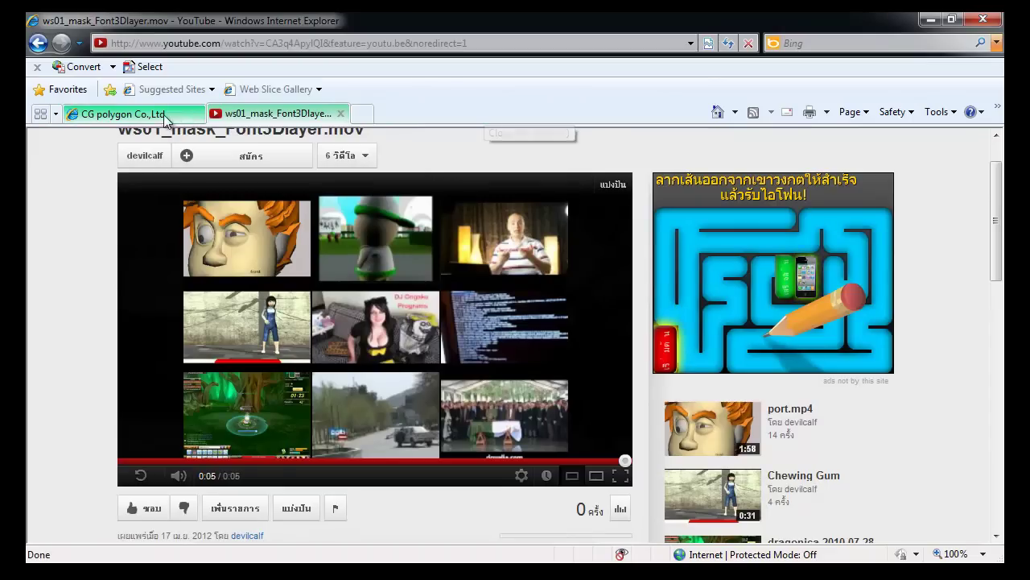
# Step: From the CG polygon Co.,Ltd group, open the videos "18 เมษายน 2012 11:04" and "การบ้านวันที่ 17 เมษายน พ.ศ.2555" in separate tabs
pyautogui.click(136, 113)
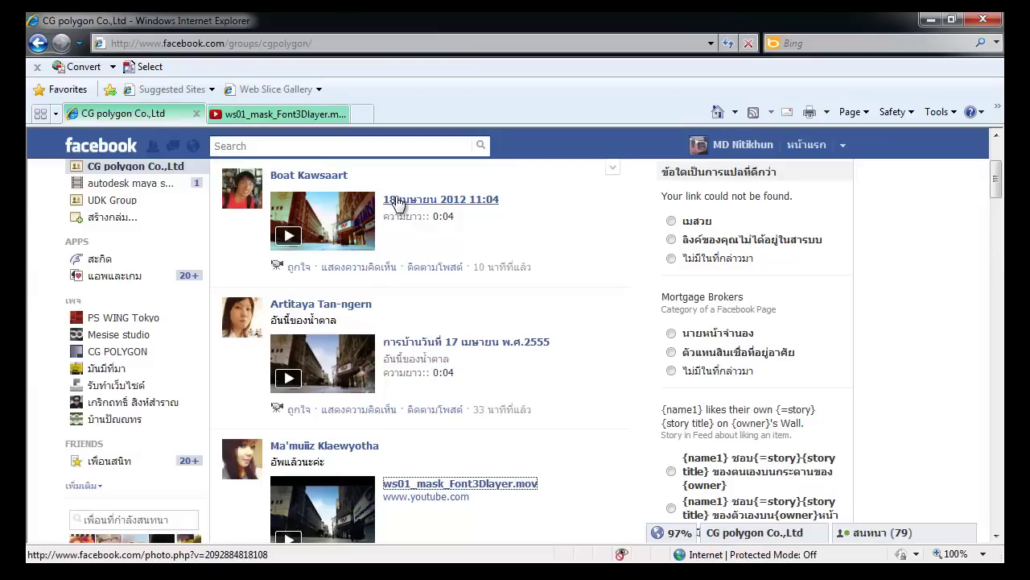
pyautogui.rightClick(395, 201)
pyautogui.click(441, 153)
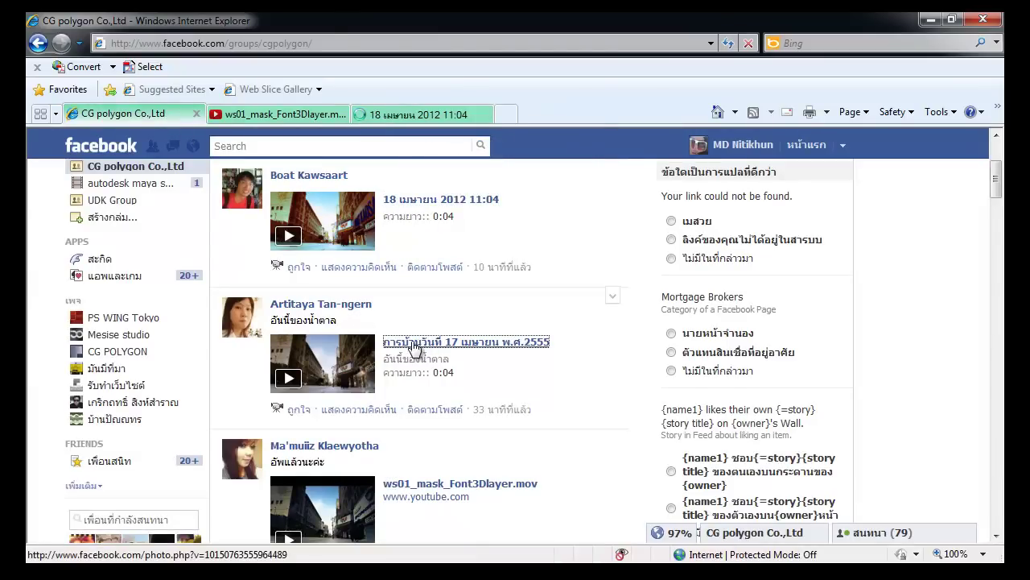
pyautogui.rightClick(414, 347)
pyautogui.click(483, 150)
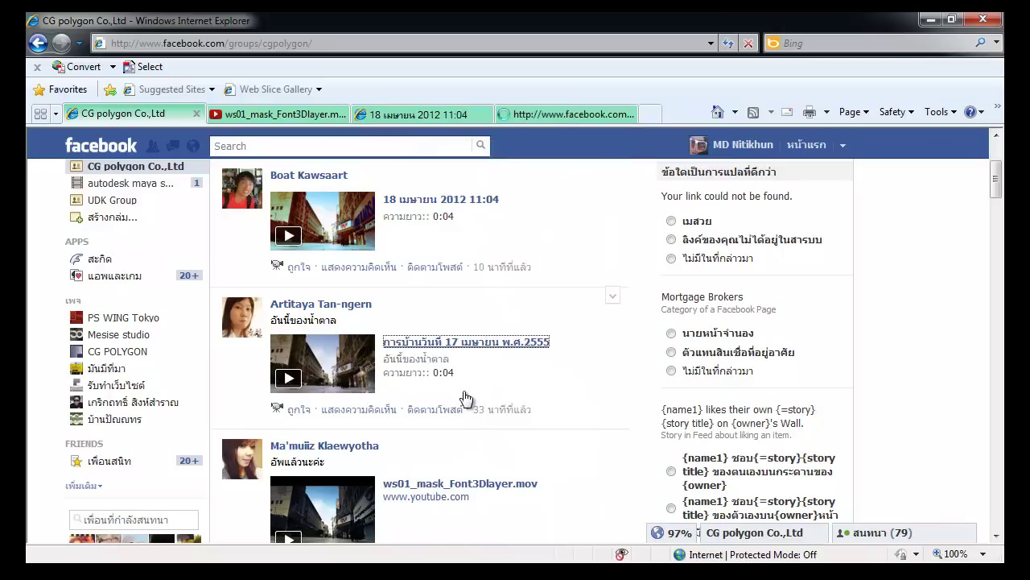
pyautogui.scroll(3, 479, 387)
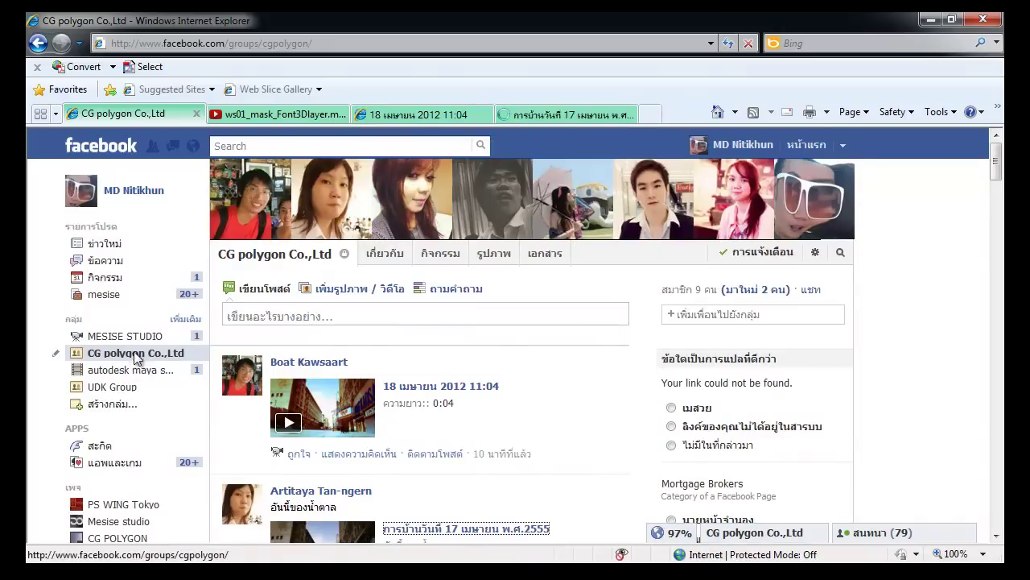
# Step: Play the "18 เมษายน 2012 11:04" video twice and examine how the man passes in front of the replaced sign
pyautogui.click(373, 114)
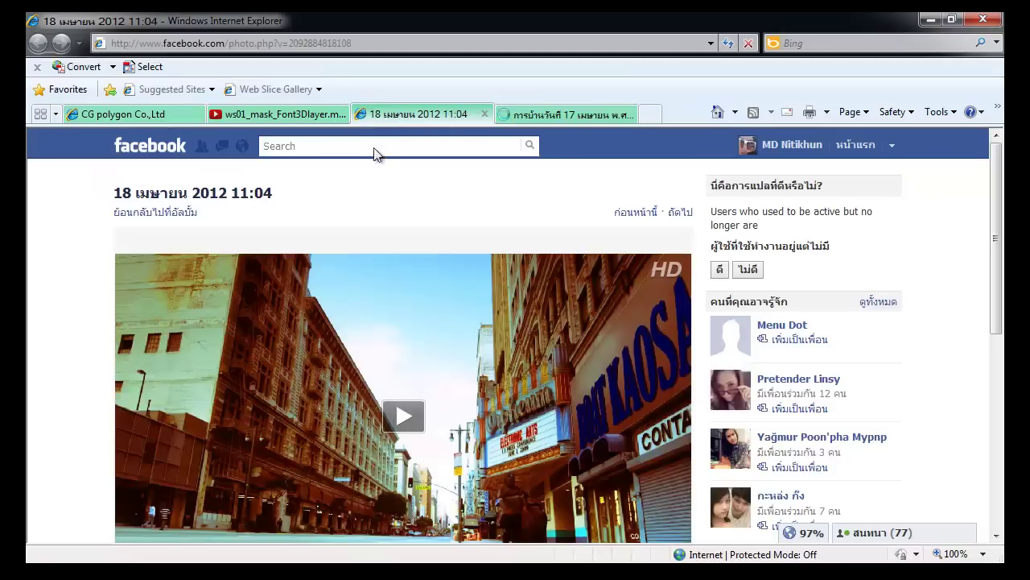
pyautogui.scroll(-1, 434, 377)
pyautogui.scroll(1, 434, 377)
pyautogui.scroll(-4, 430, 368)
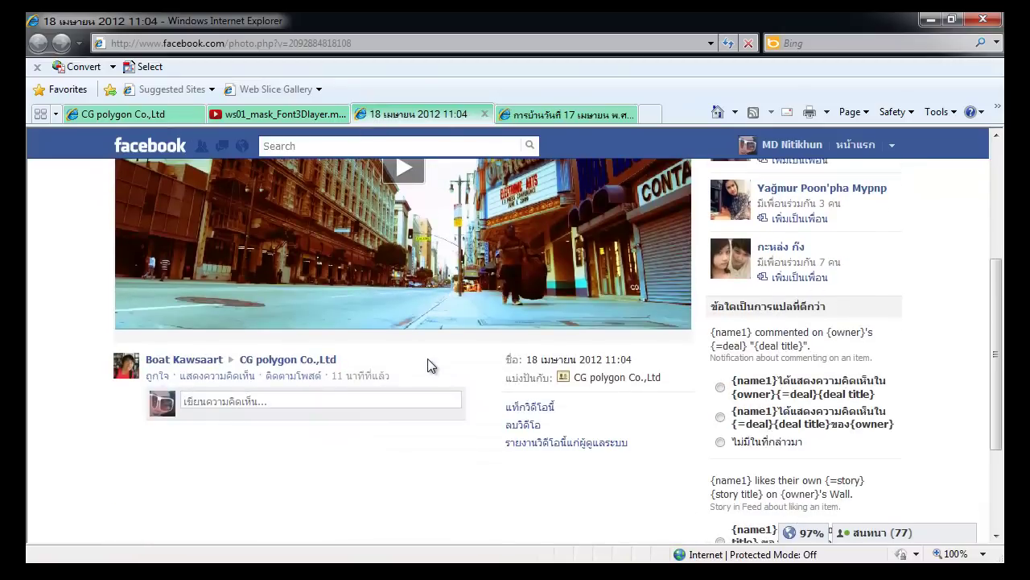
pyautogui.scroll(2, 430, 363)
pyautogui.click(404, 292)
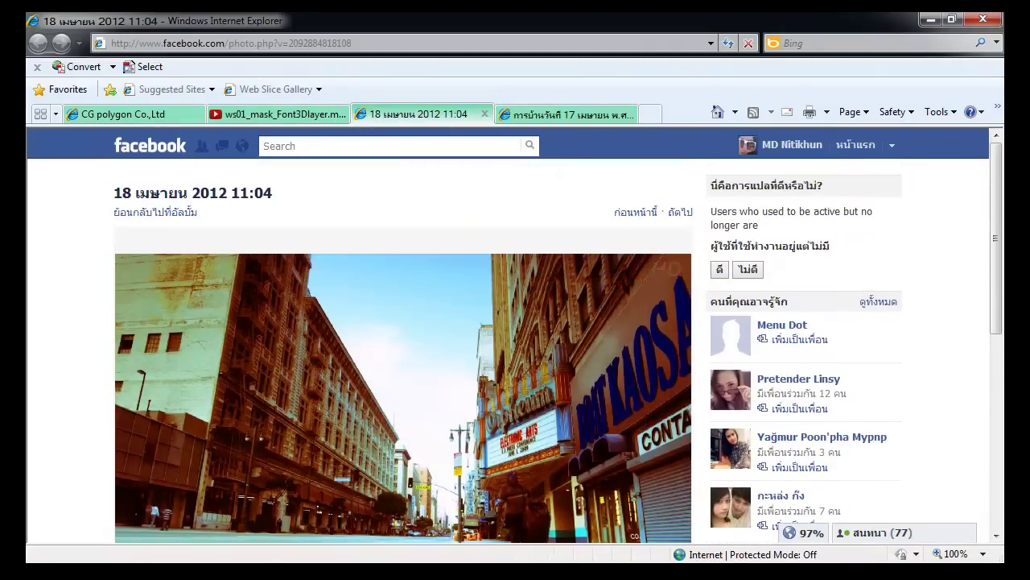
pyautogui.scroll(-1, 403, 322)
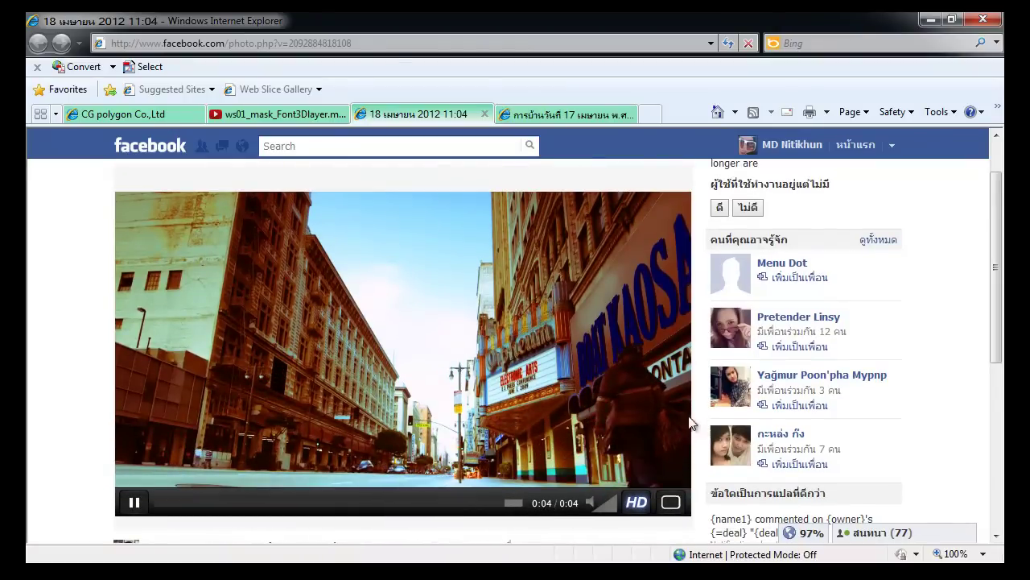
pyautogui.click(423, 408)
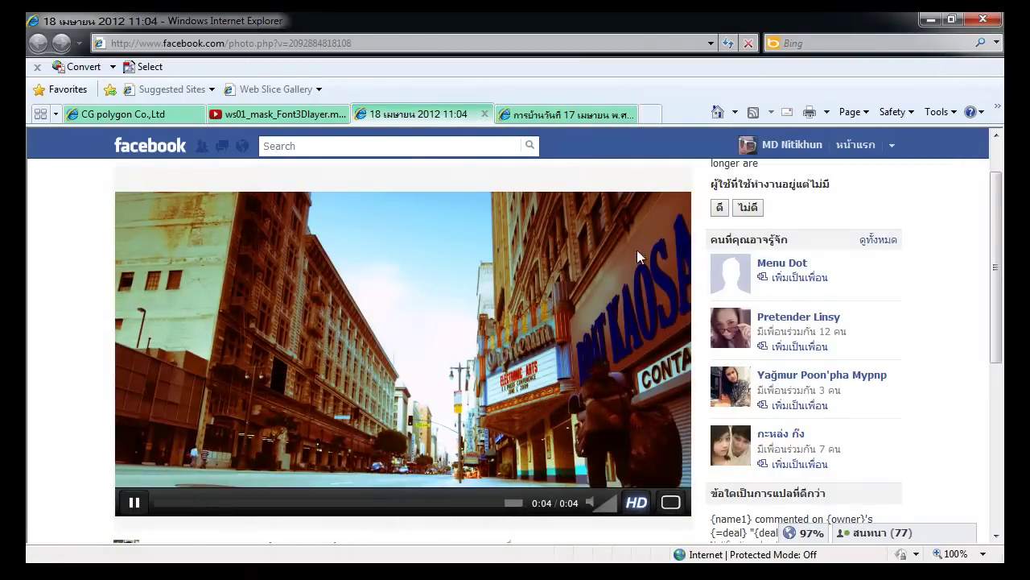
# Step: Play the "การบ้านวันที่ 17 เมษายน พ.ศ.2555" video and examine its composited storefront sign behind the walking man
pyautogui.click(564, 113)
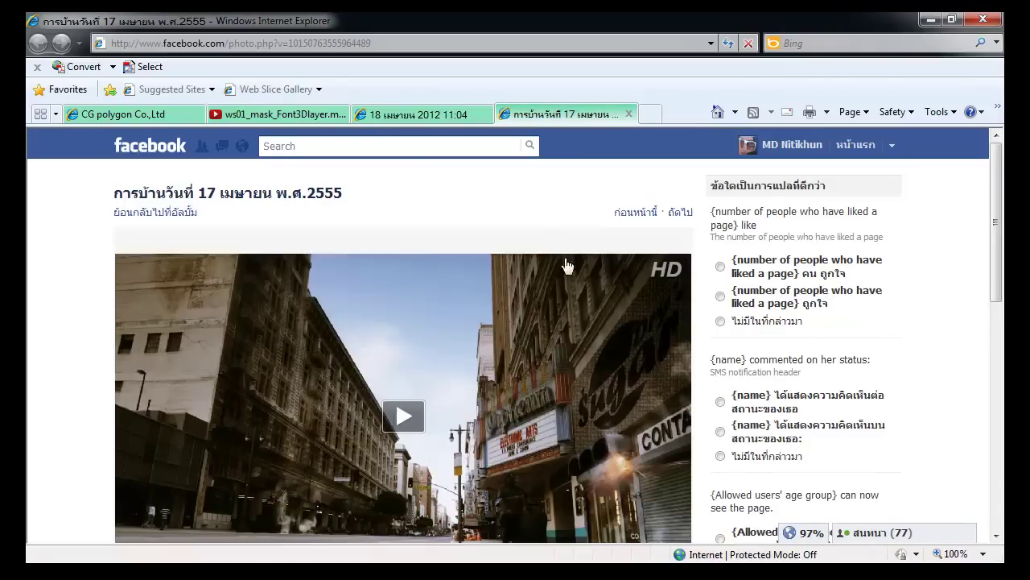
pyautogui.scroll(-3, 600, 346)
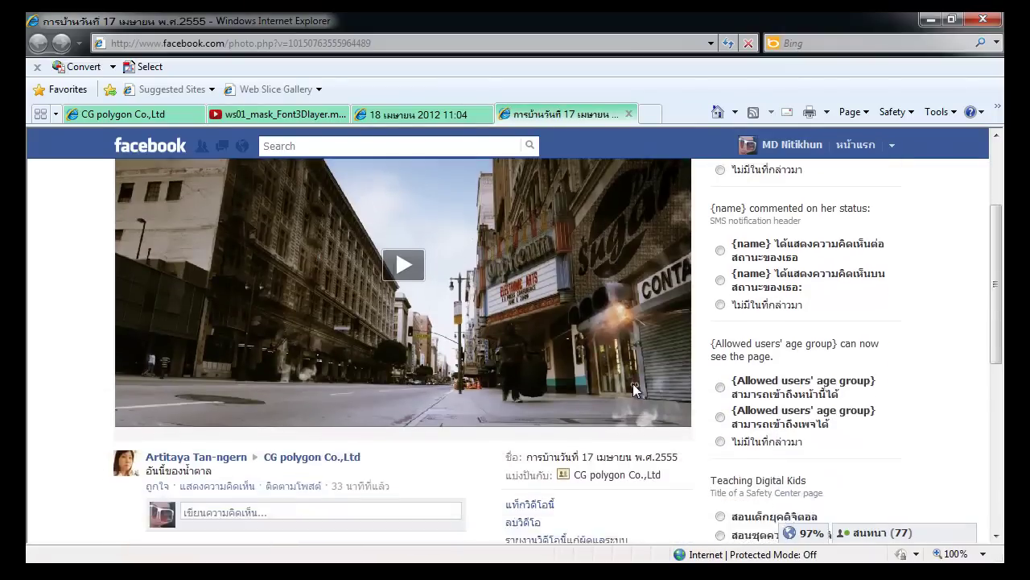
pyautogui.scroll(3, 310, 392)
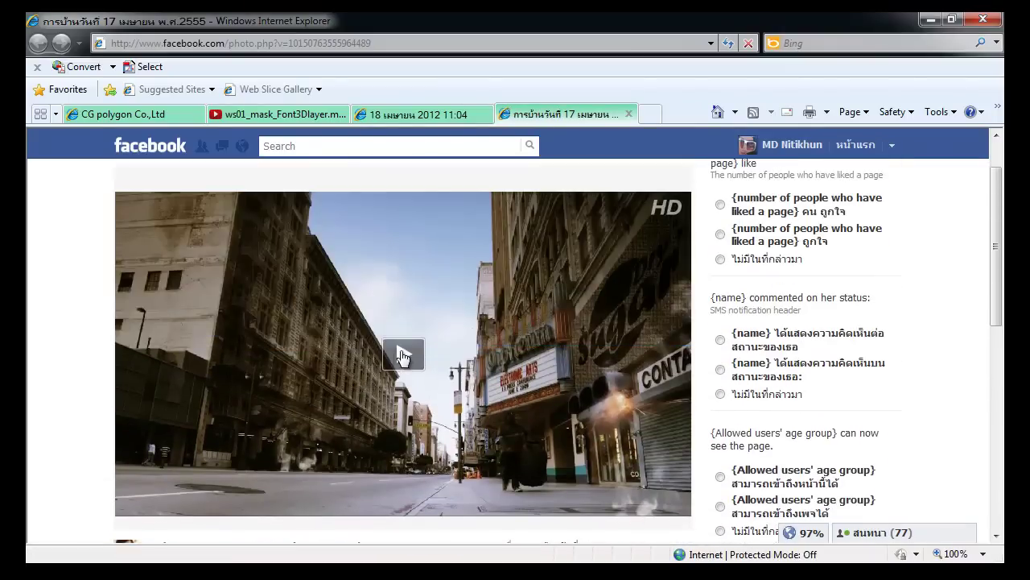
pyautogui.click(403, 355)
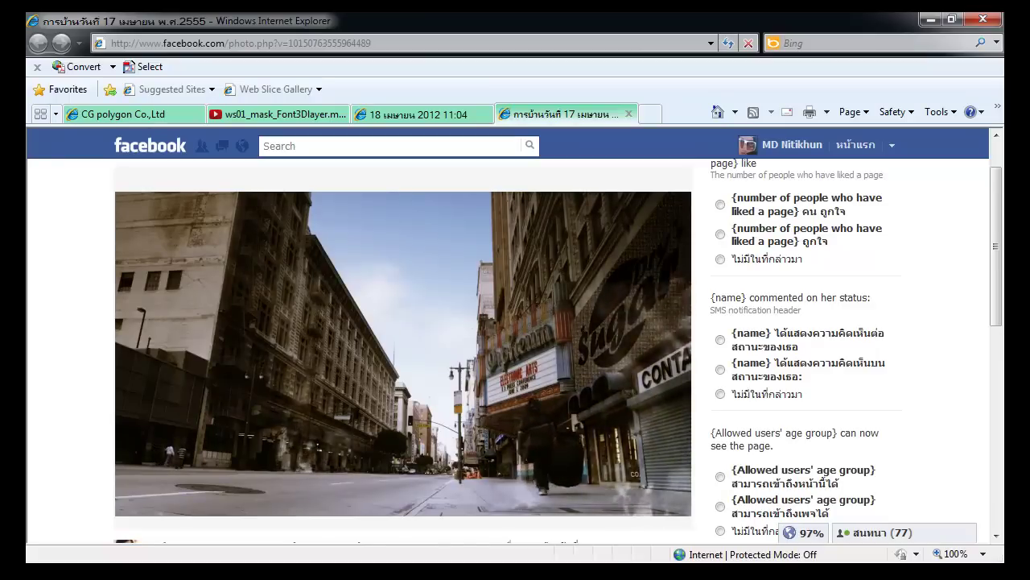